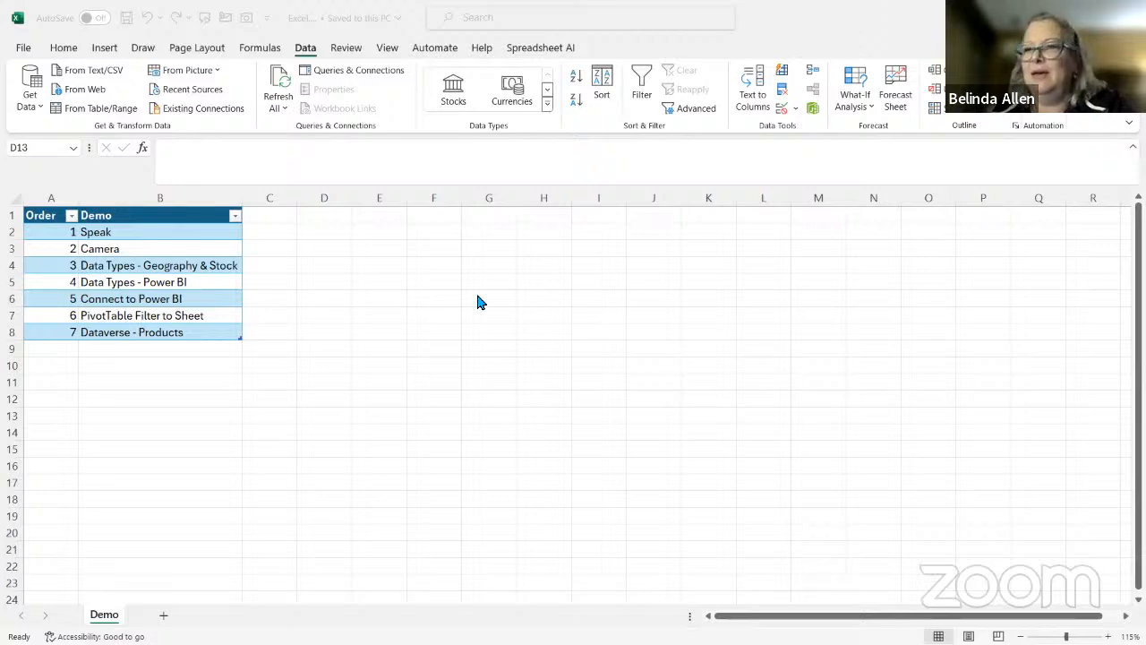
Enlarge the sheet view and widen column B so every demo name fits with room to spare
click(400, 343)
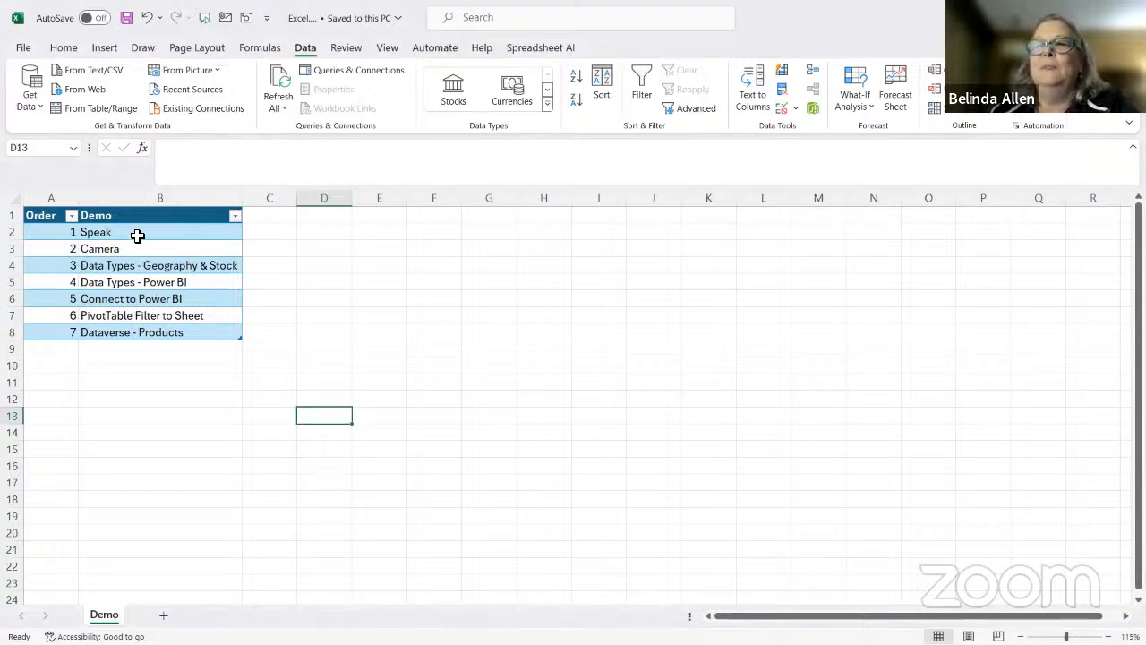
scroll(156, 295, up, 2)
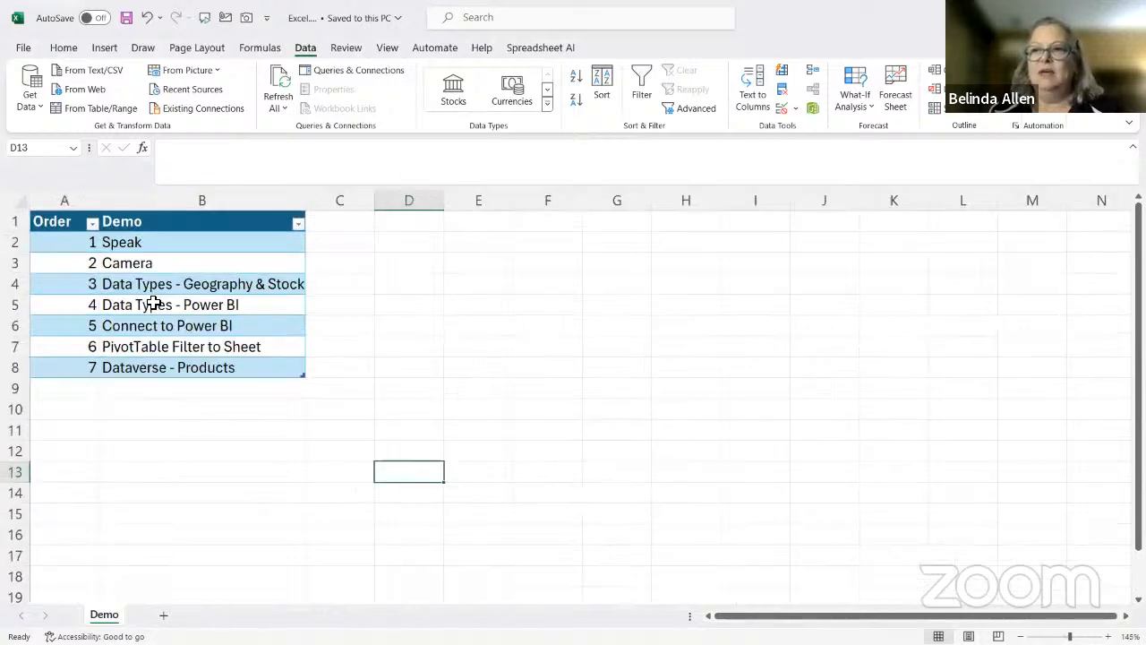
drag(305, 200, 409, 206)
Go through the entries of the Demo column one by one, from Speak down to Dataverse - Products
click(173, 242)
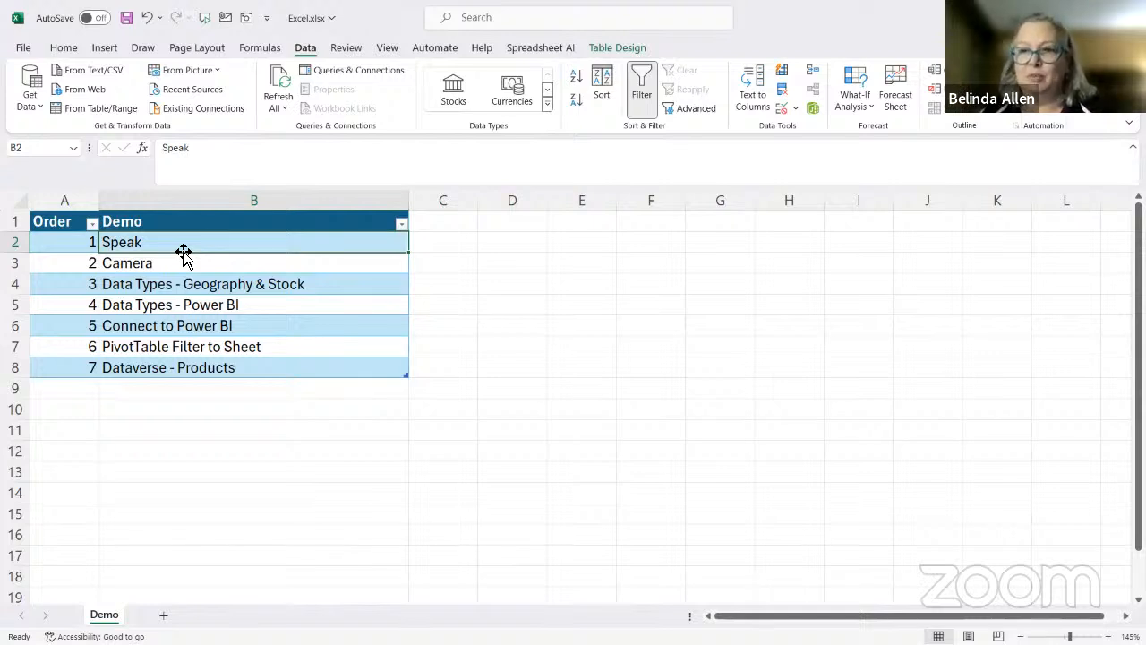
click(172, 266)
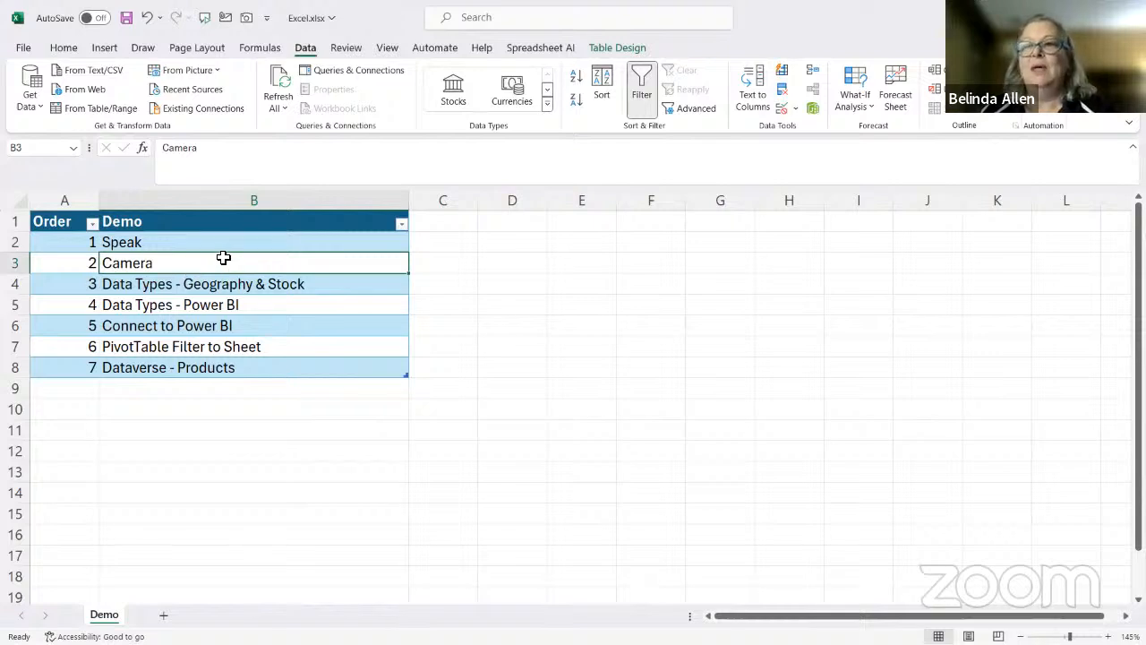
click(199, 244)
drag(199, 257, 200, 256)
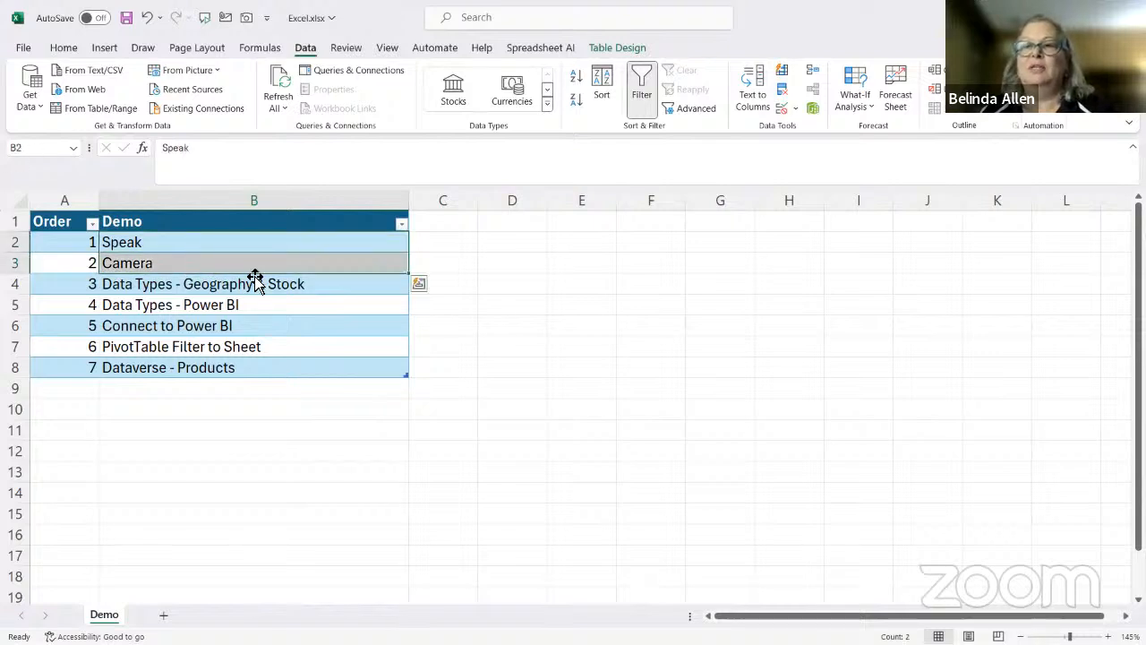
click(311, 286)
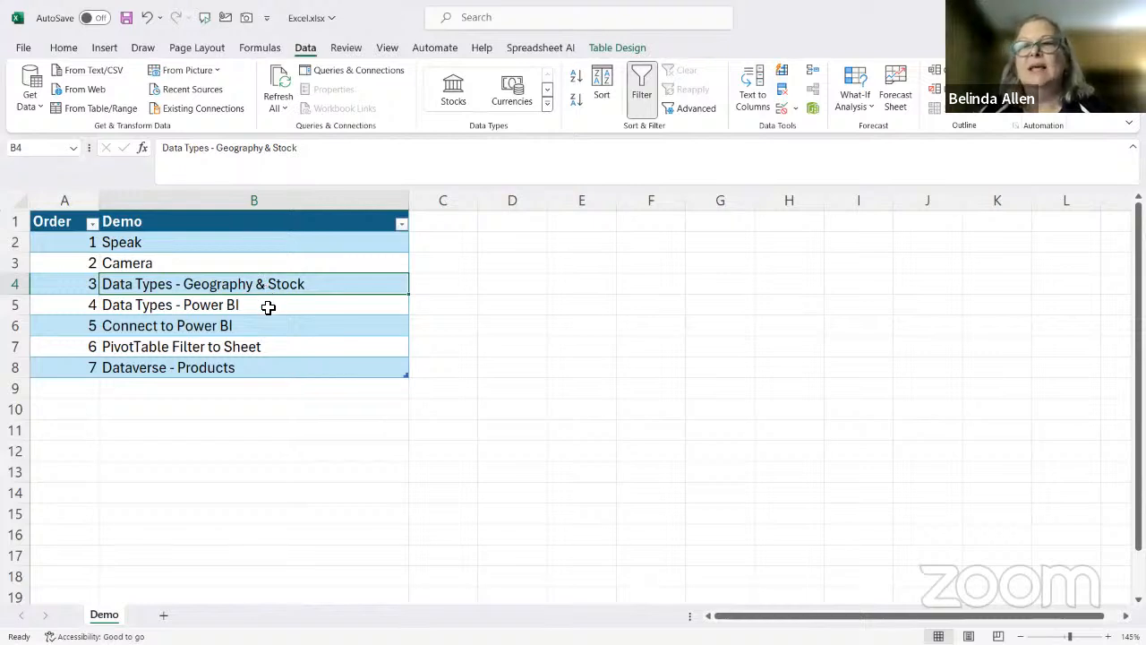
click(268, 307)
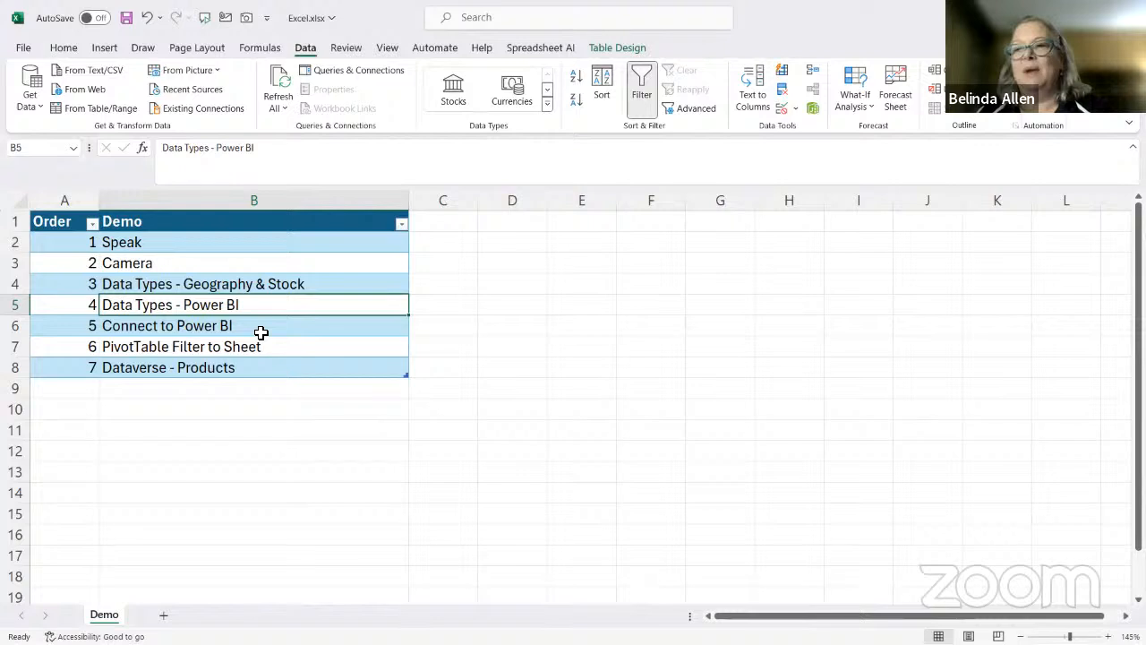
click(261, 327)
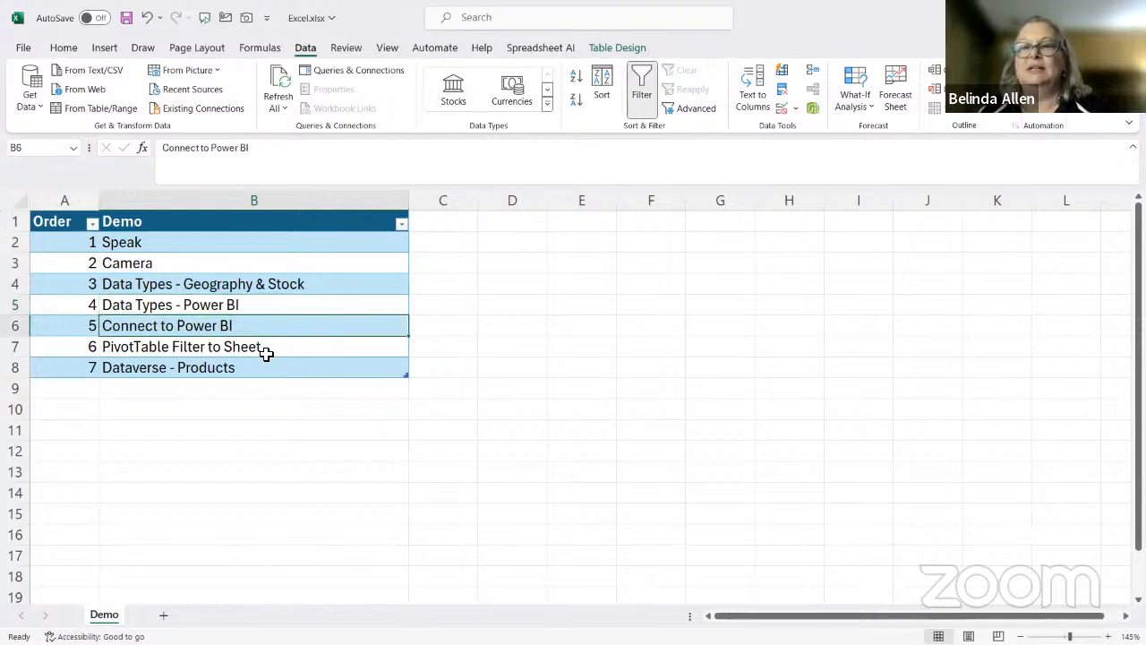
click(281, 351)
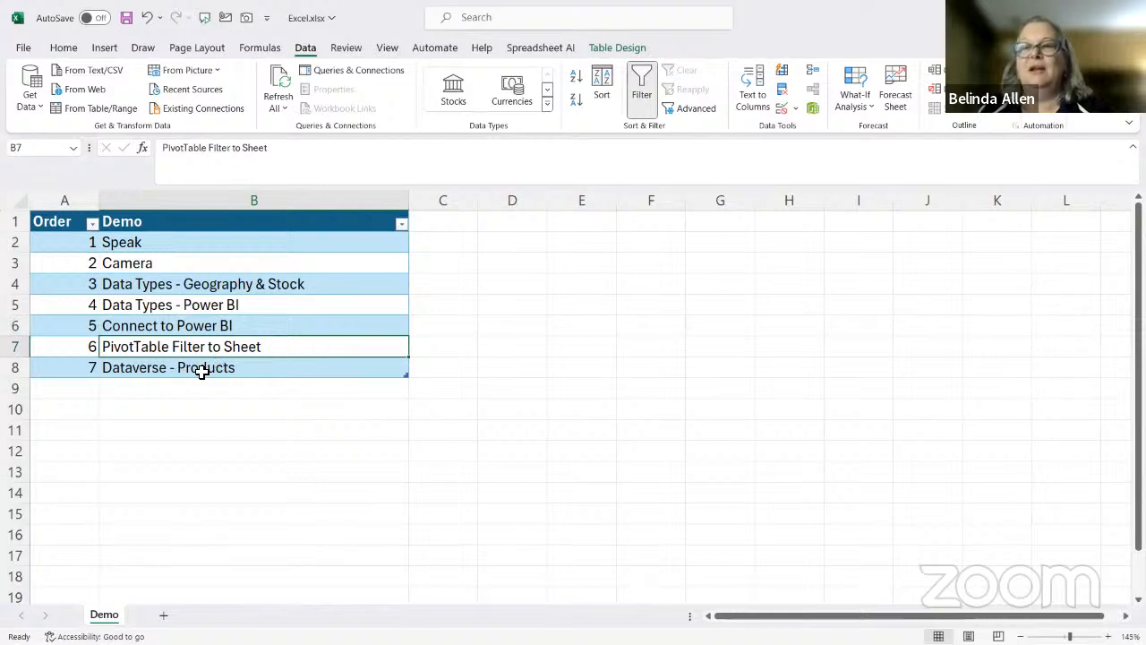
click(265, 368)
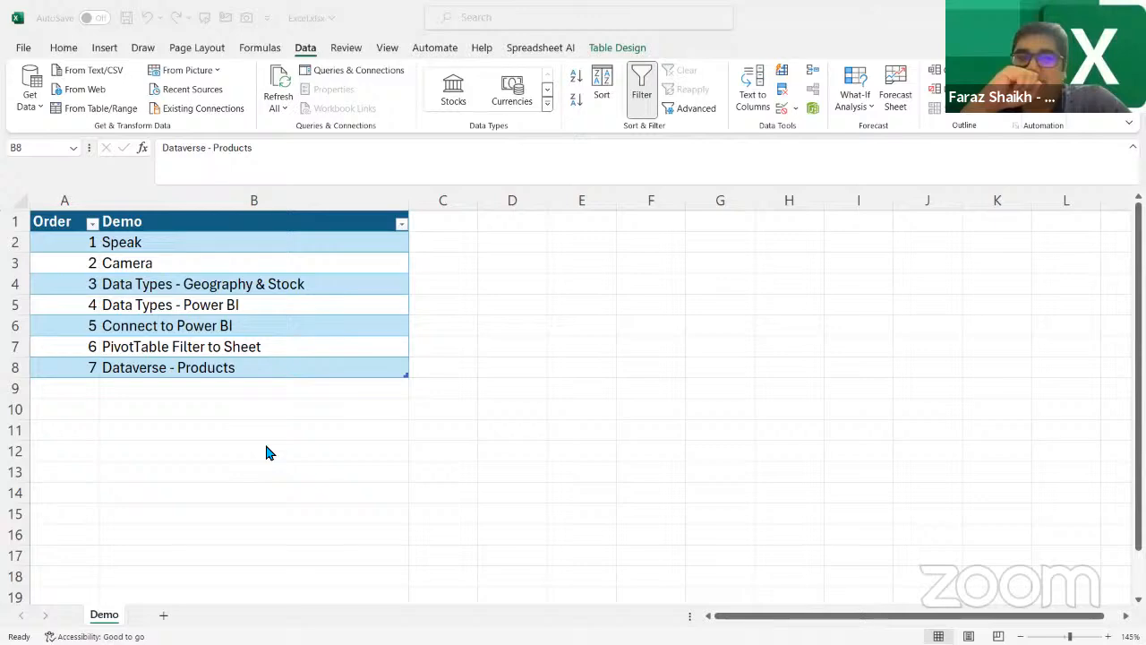
Add an AutoSum of the Order numbers in cell A9, directly below the table
scroll(391, 515, up, 1)
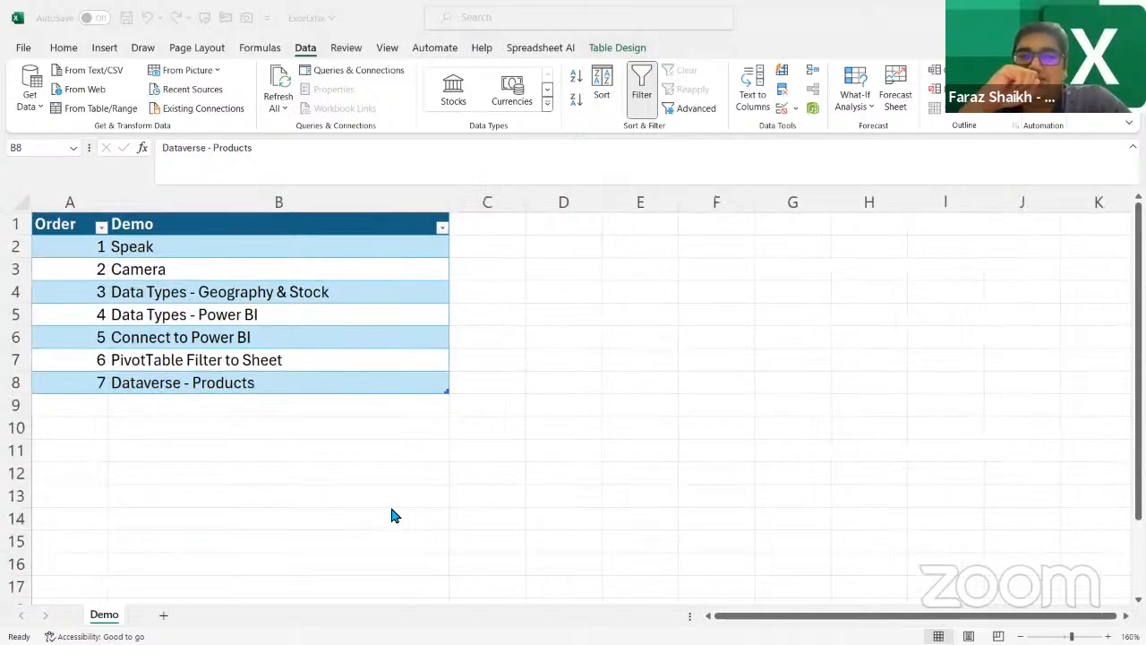
scroll(391, 515, up, 1)
click(647, 390)
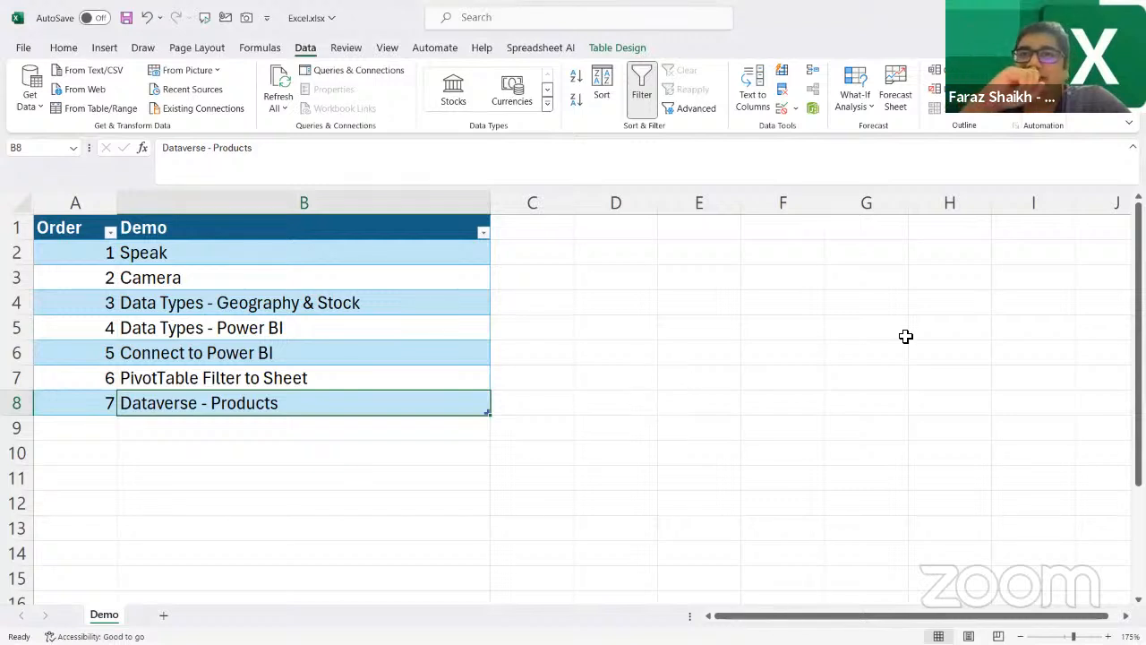
click(708, 277)
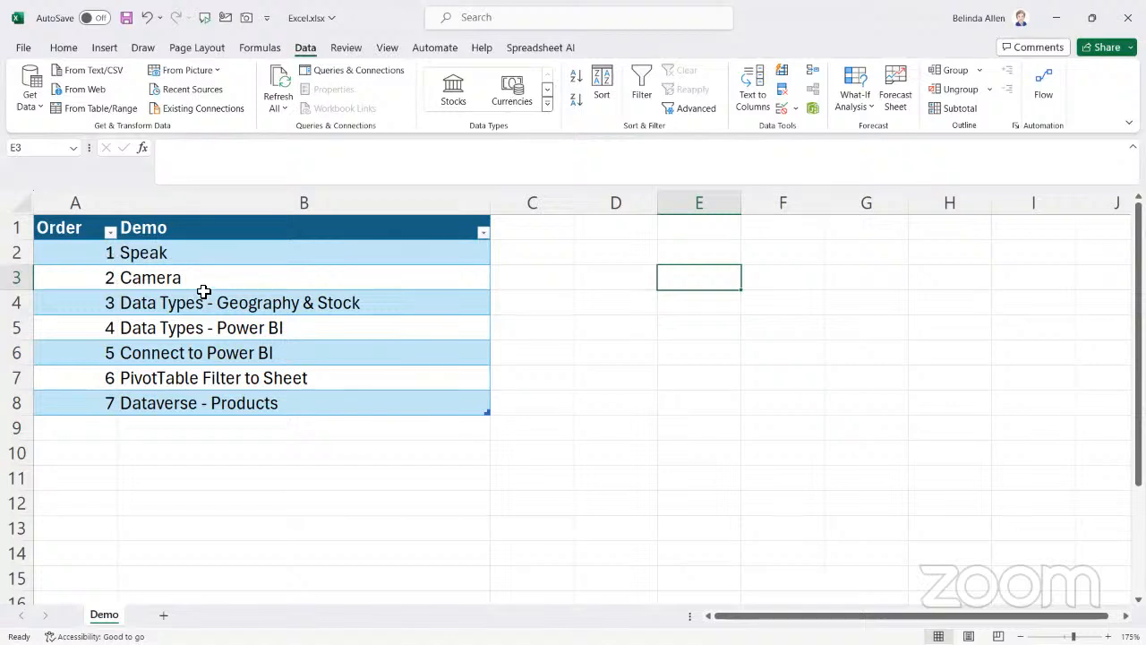
click(93, 430)
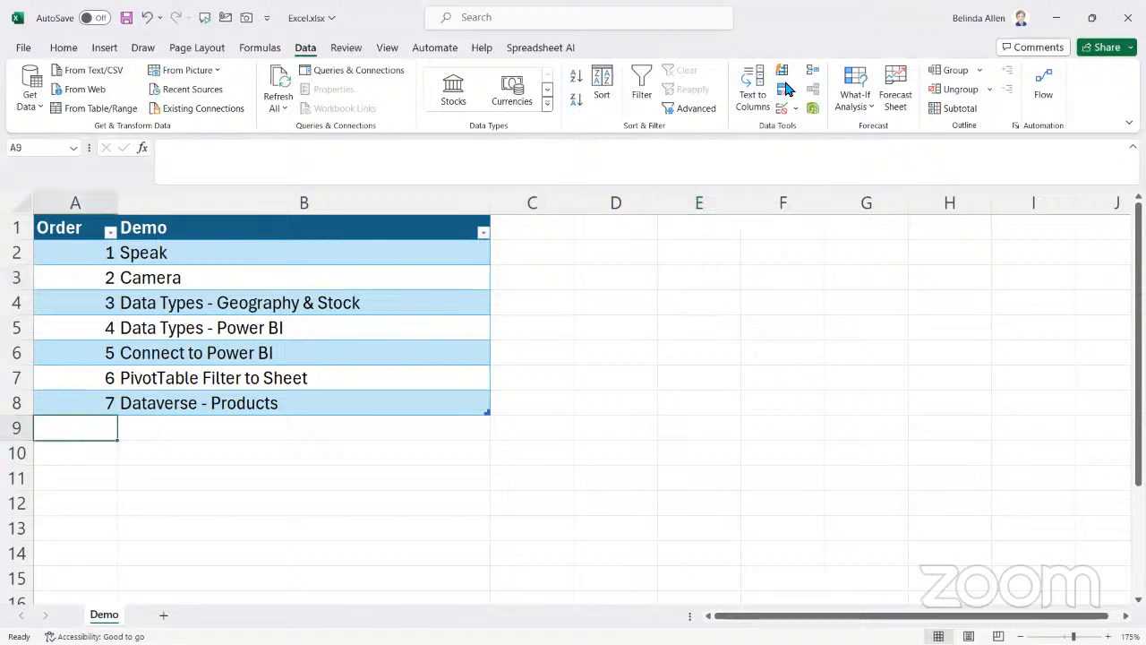
scroll(615, 48, up, 5)
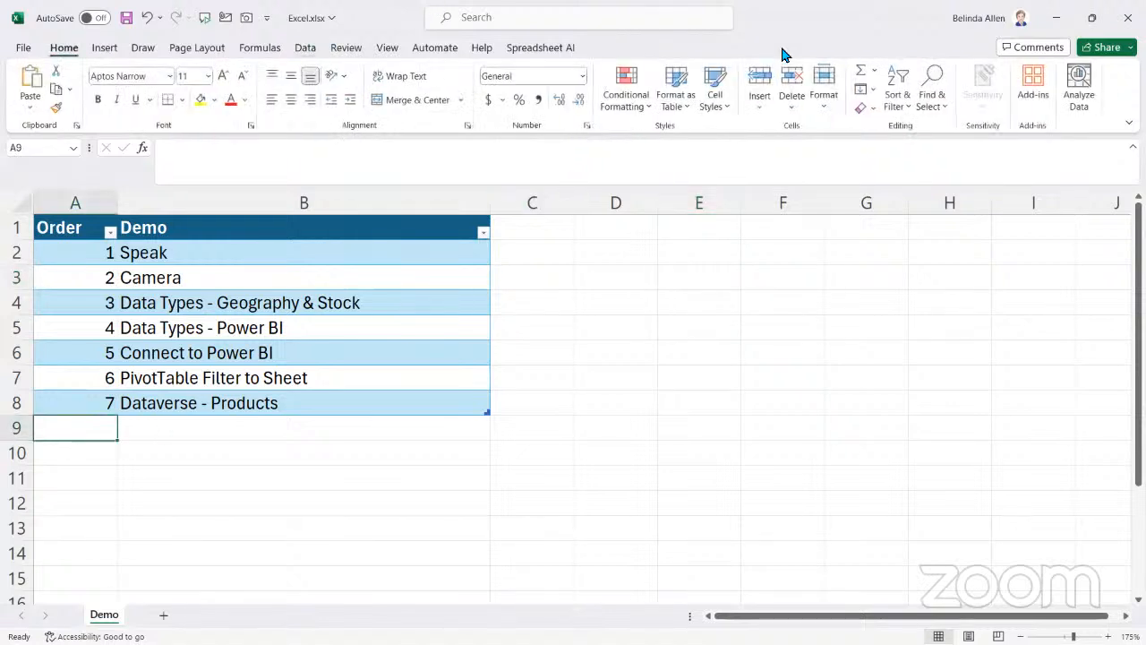
click(860, 72)
key(Return)
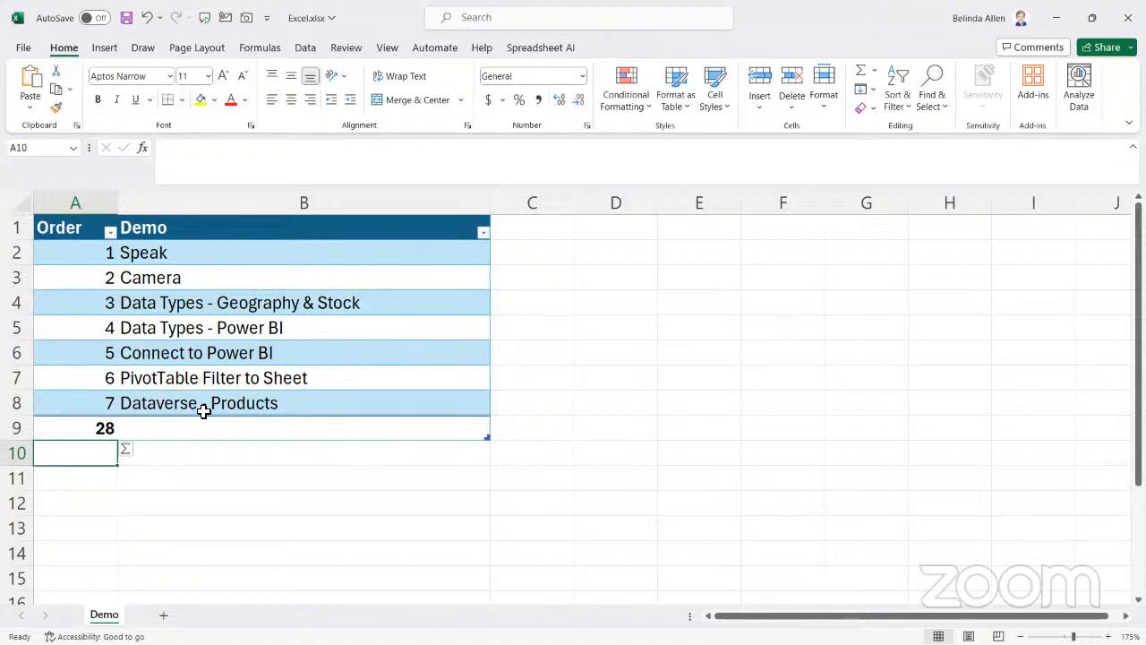
Have the Order values in A2:A8 read aloud with Speak Cells
drag(85, 257, 79, 409)
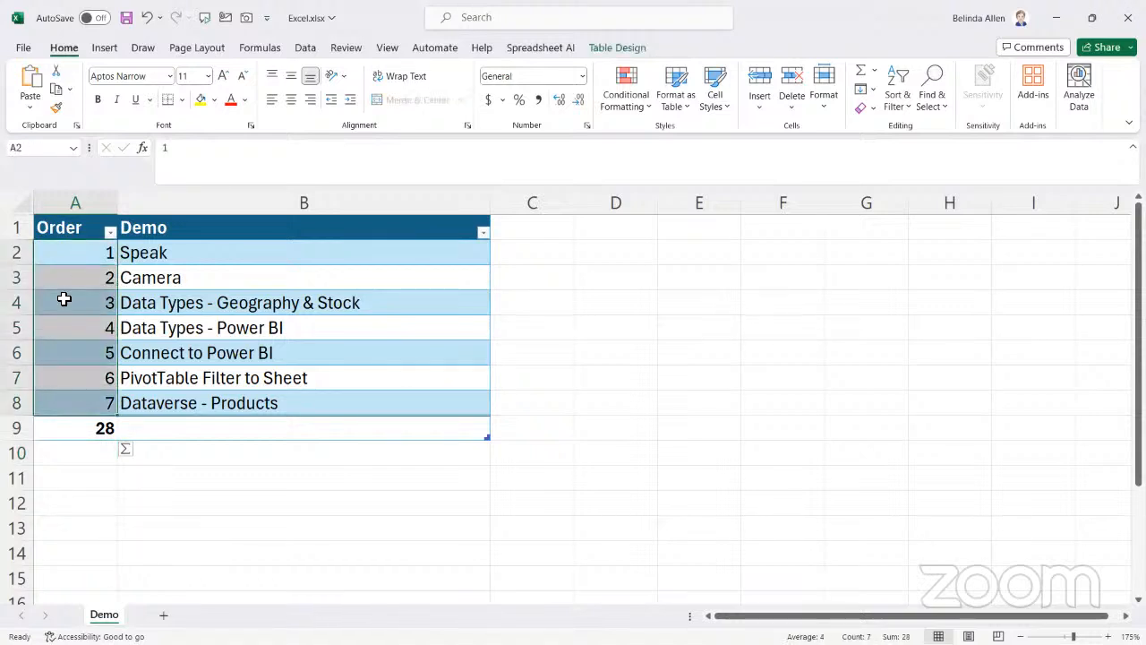
click(204, 18)
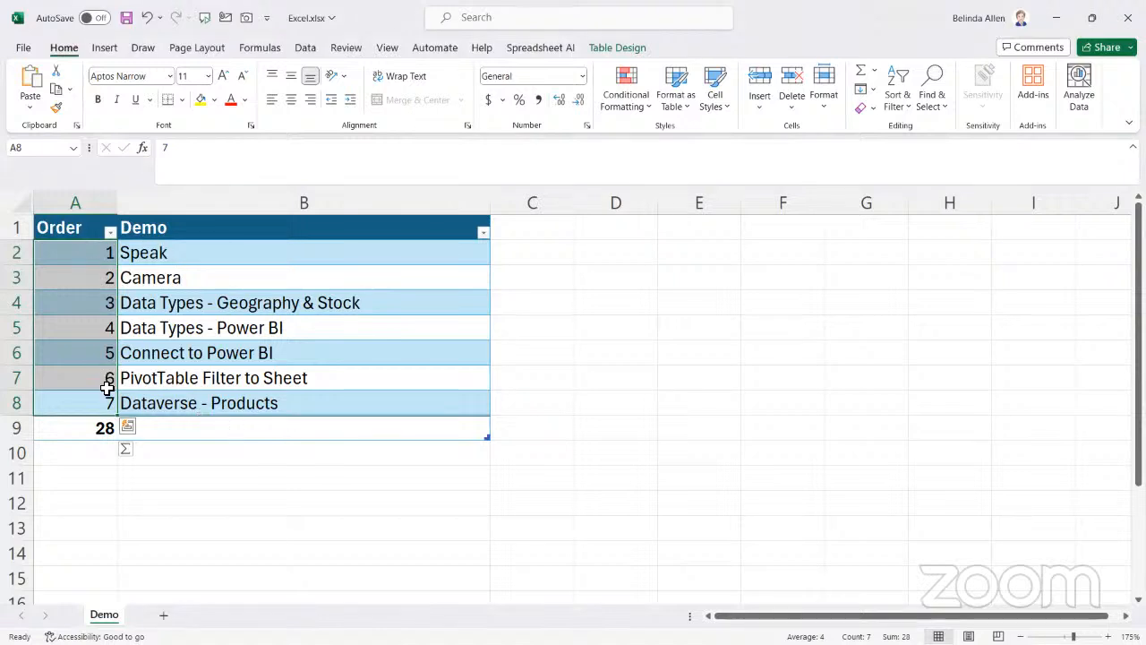
click(645, 427)
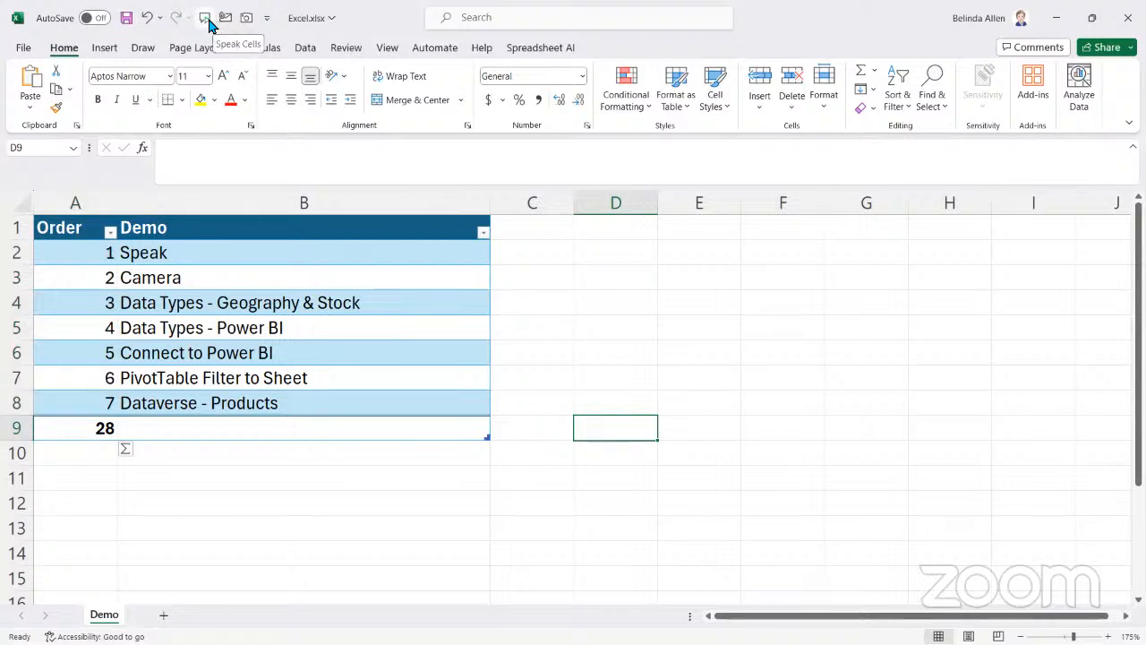
Open the Quick Access Toolbar customization options and list All Commands as the available commands
click(268, 18)
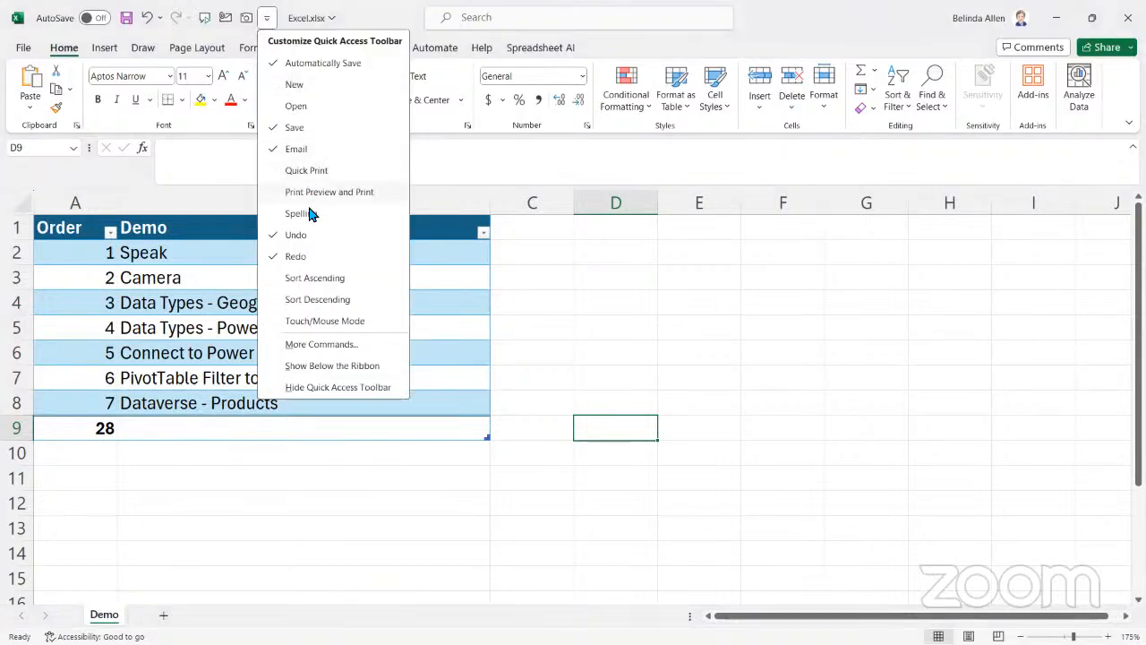
click(309, 351)
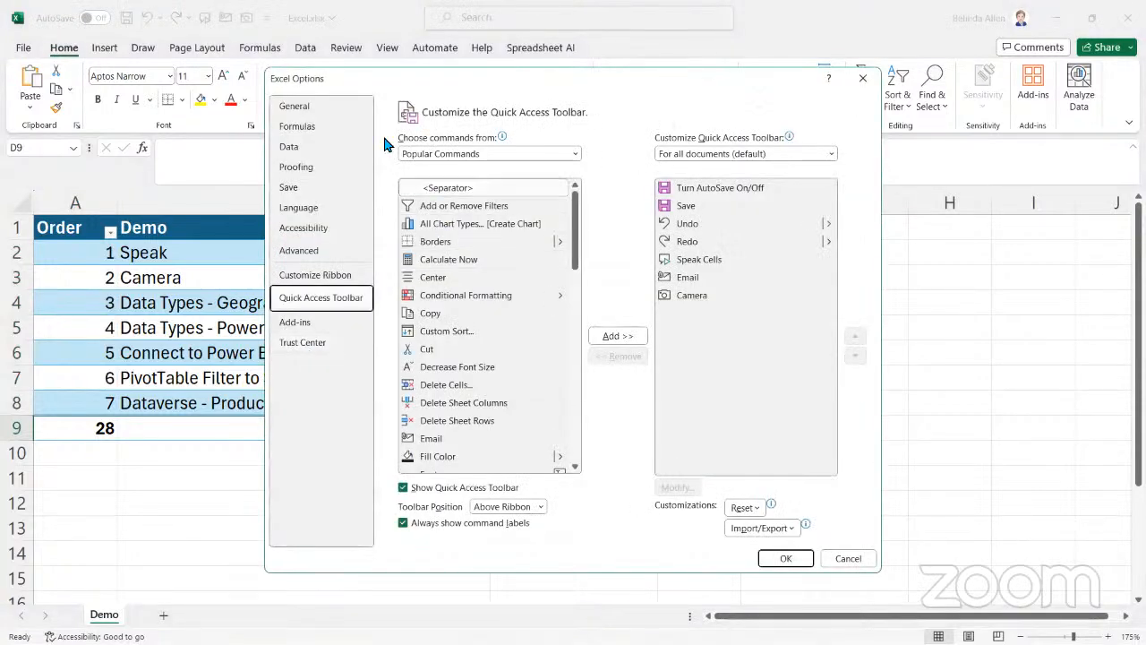
click(540, 152)
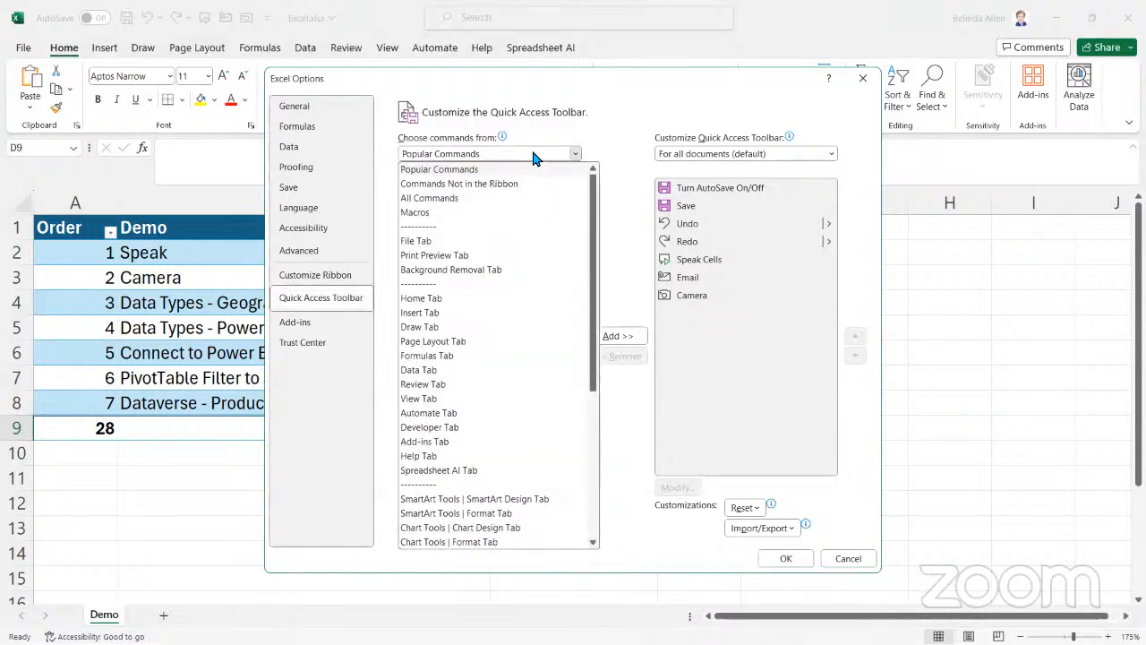
click(435, 198)
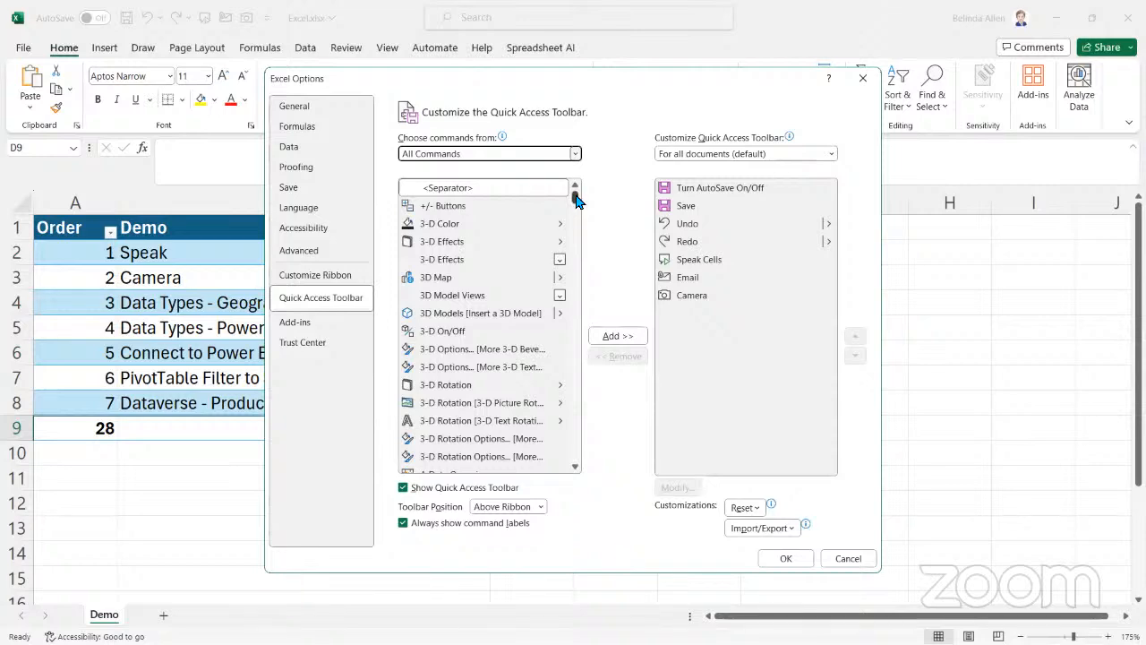
Find the Speak Cells command in the list of all commands, then close the options without applying changes
drag(575, 194, 572, 402)
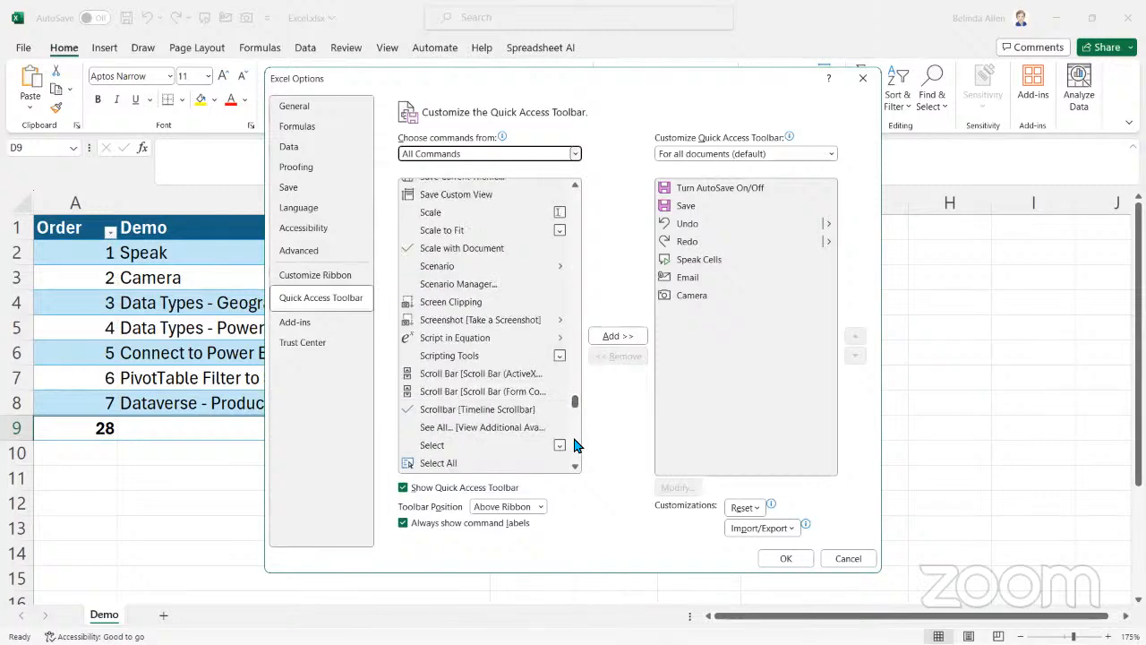
click(573, 433)
click(574, 439)
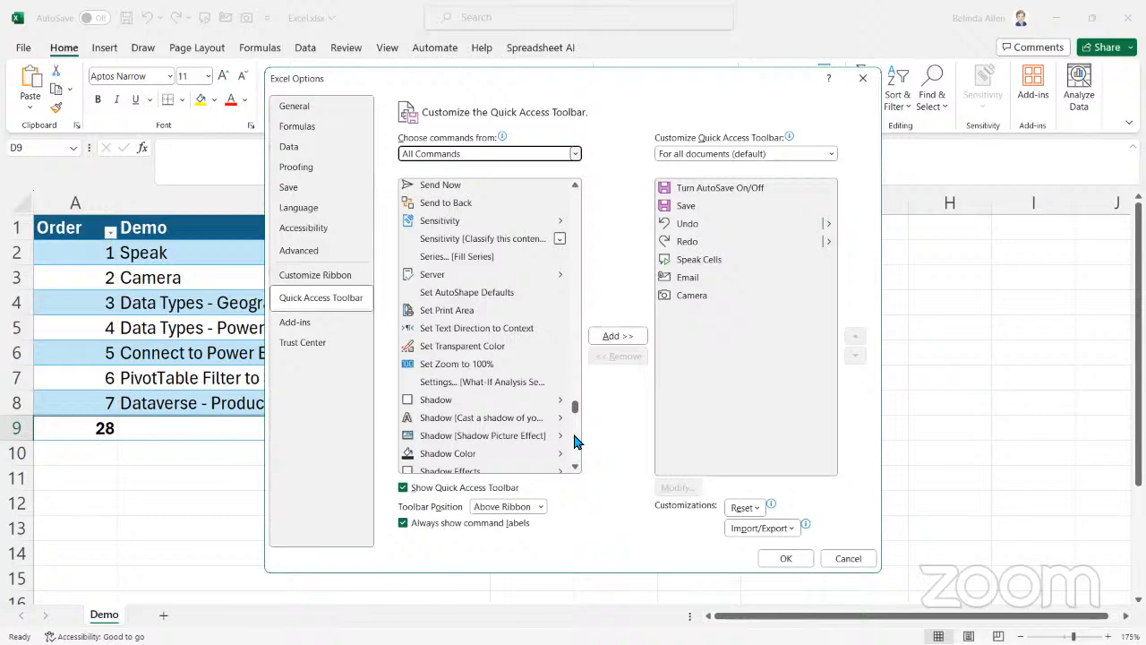
click(574, 438)
click(574, 439)
click(574, 440)
click(574, 440)
click(574, 455)
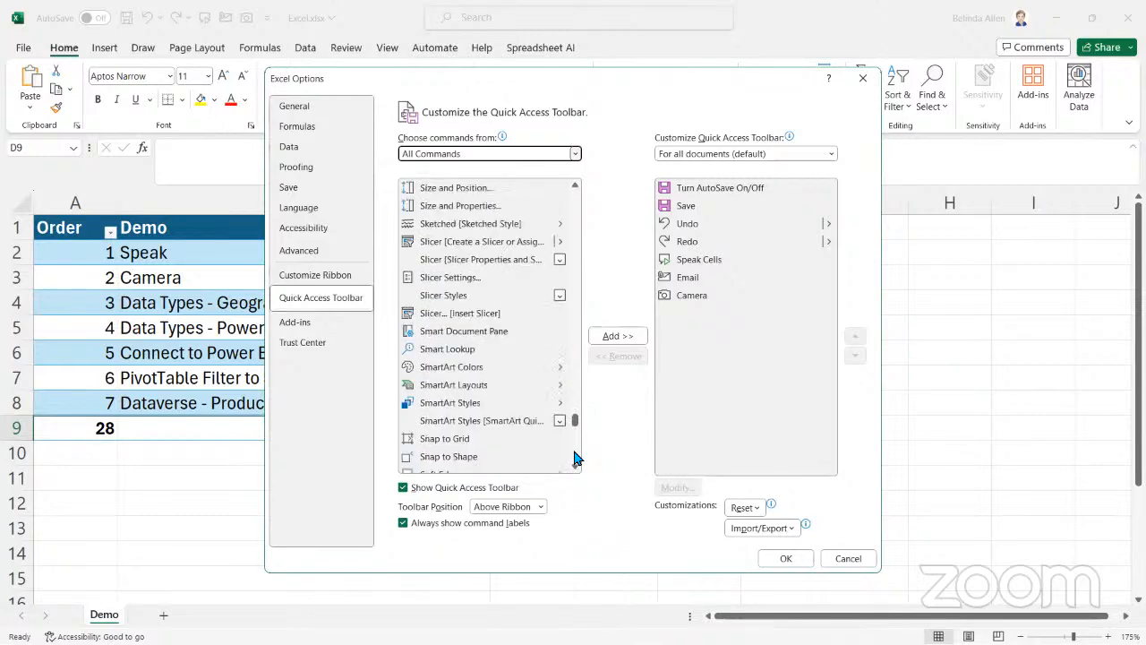
click(574, 456)
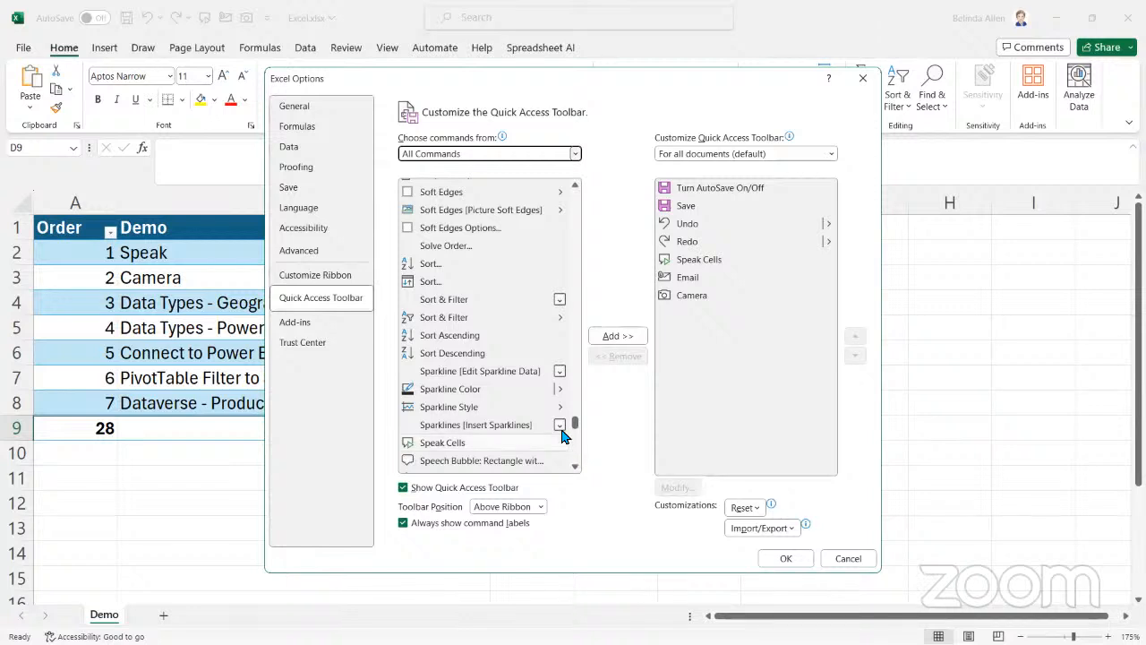
click(451, 446)
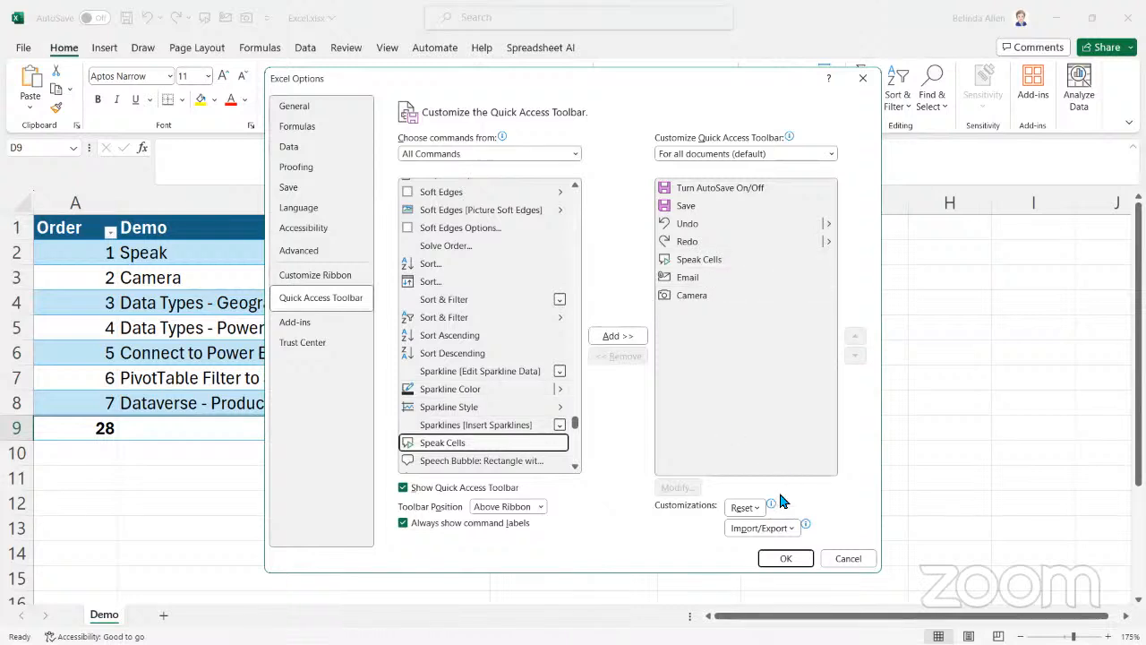
click(842, 558)
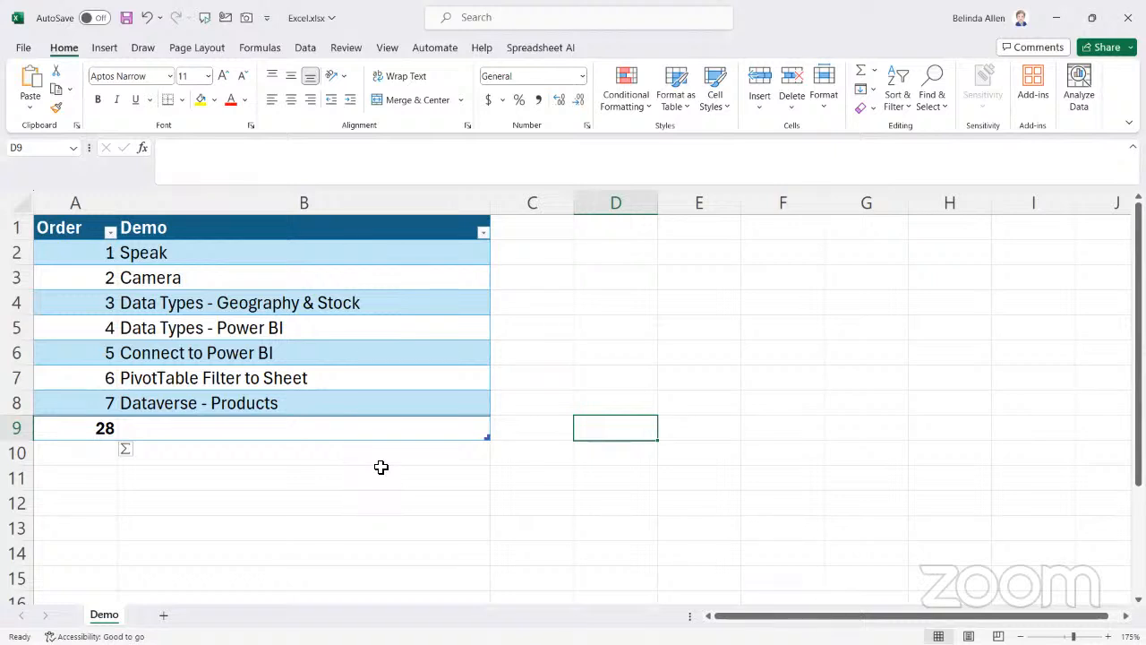
Mark the Camera entry in the demo list and add a new worksheet with an enlarged view
click(380, 525)
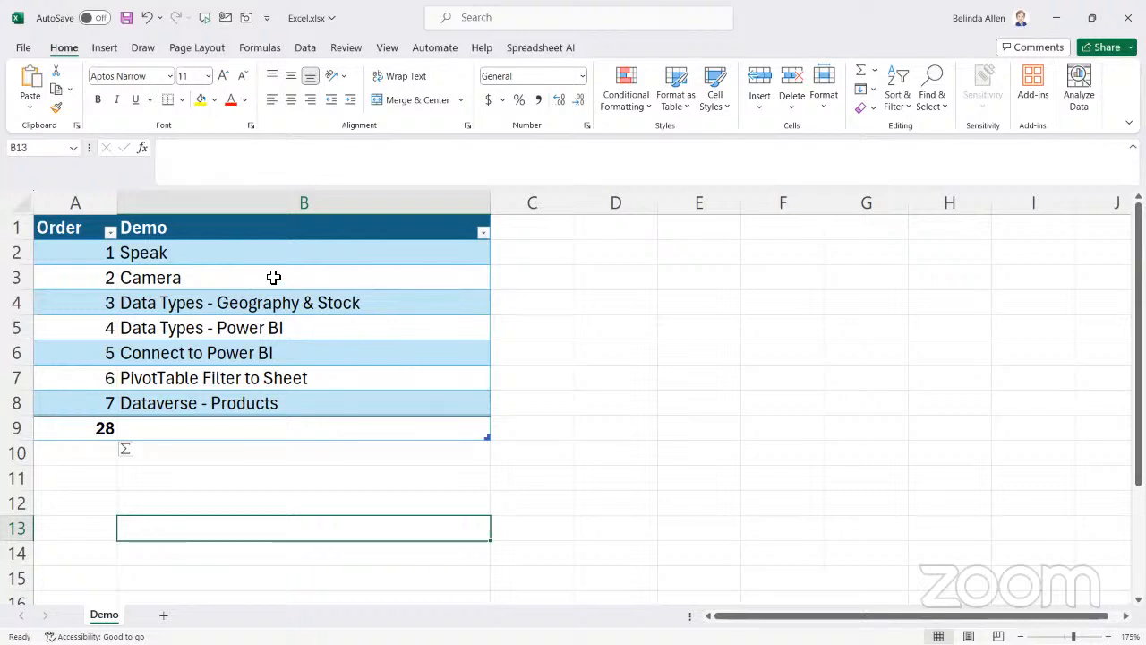
click(203, 278)
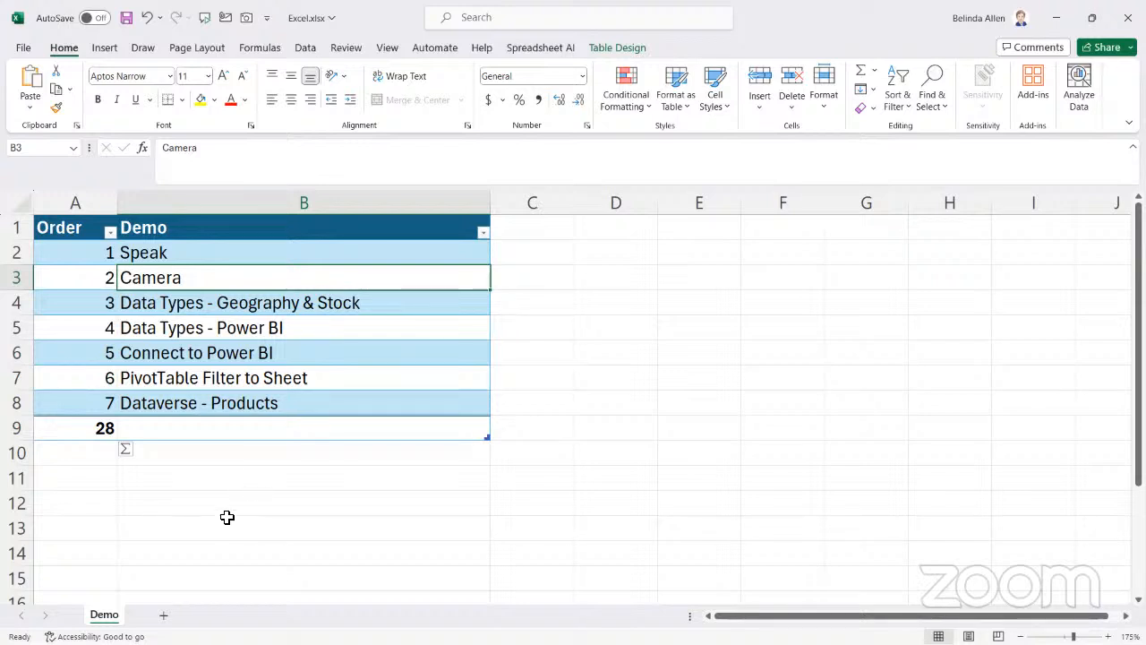
click(163, 618)
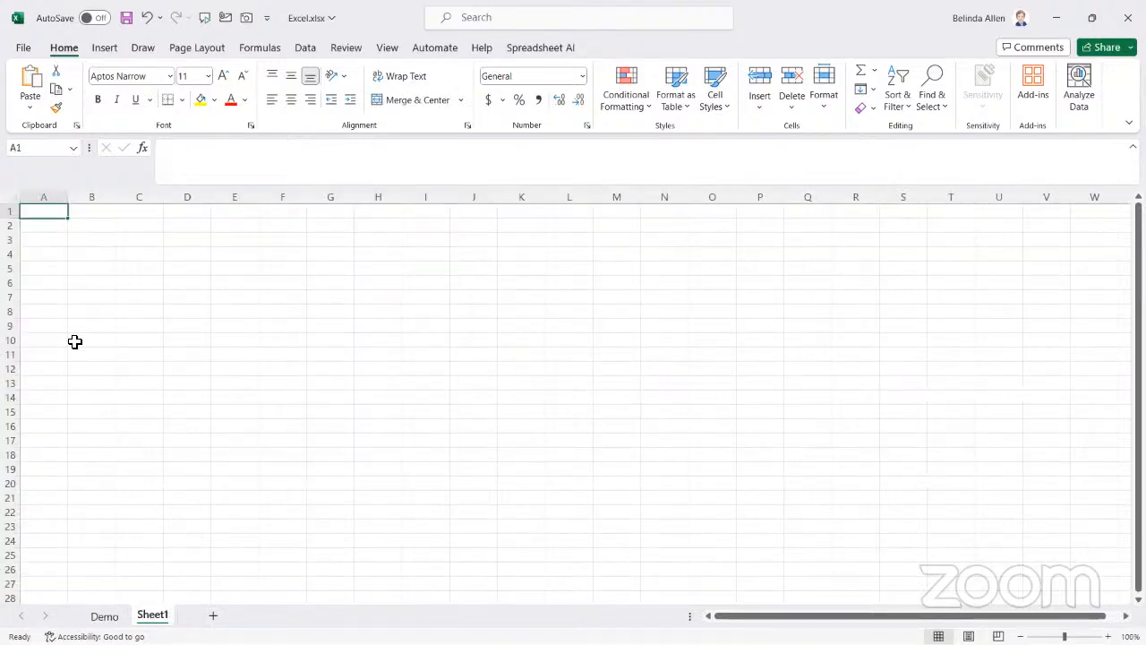
scroll(240, 455, up, 3)
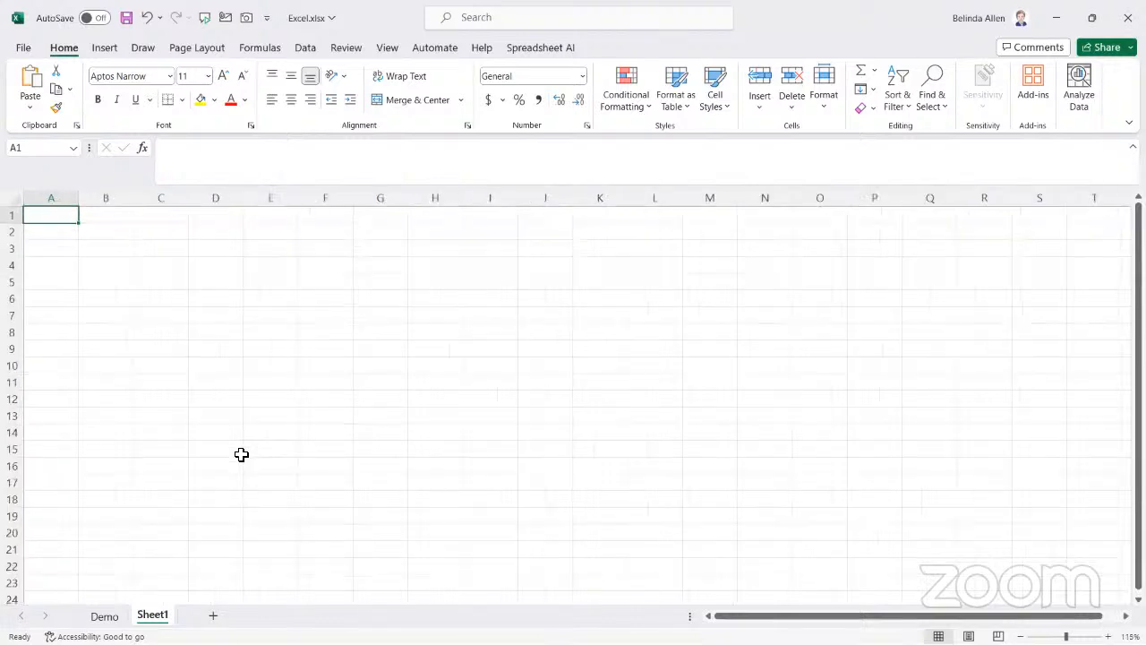
Import the Sales.csv file as Text/CSV data and open it for transformation in the Power Query Editor
click(305, 48)
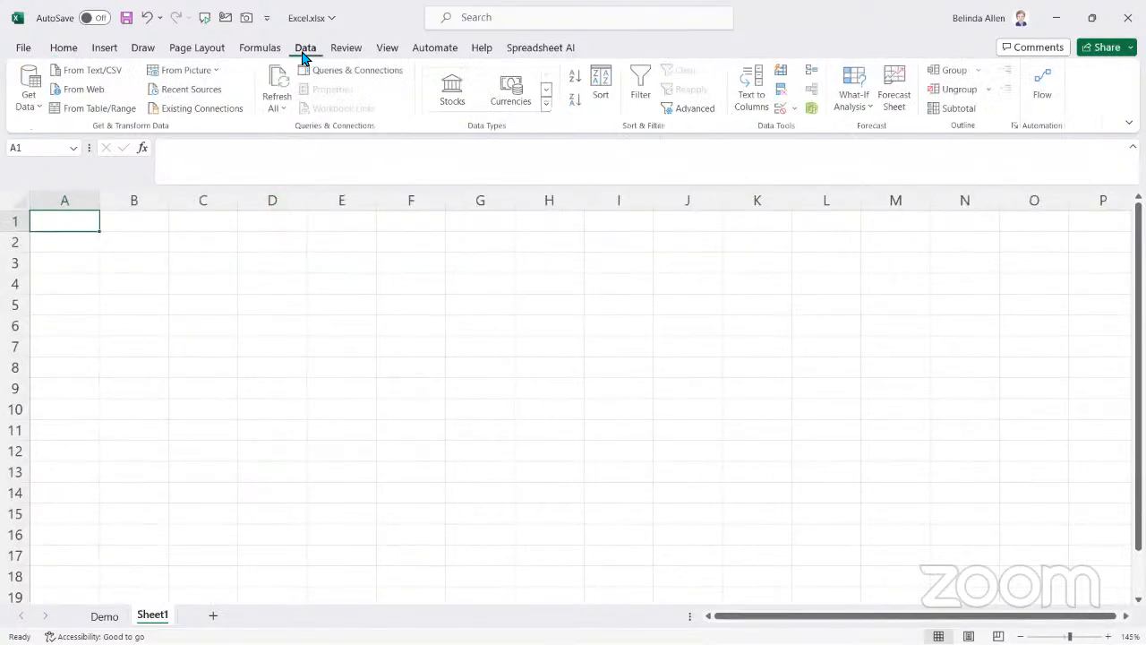
click(37, 103)
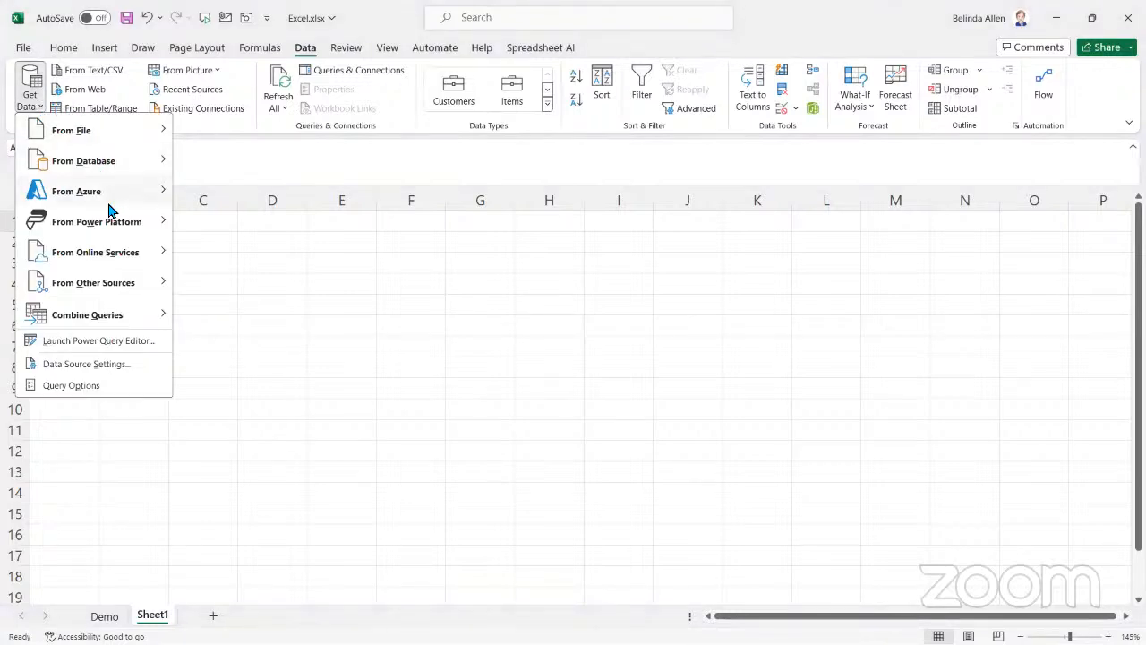
mouse_move(135, 242)
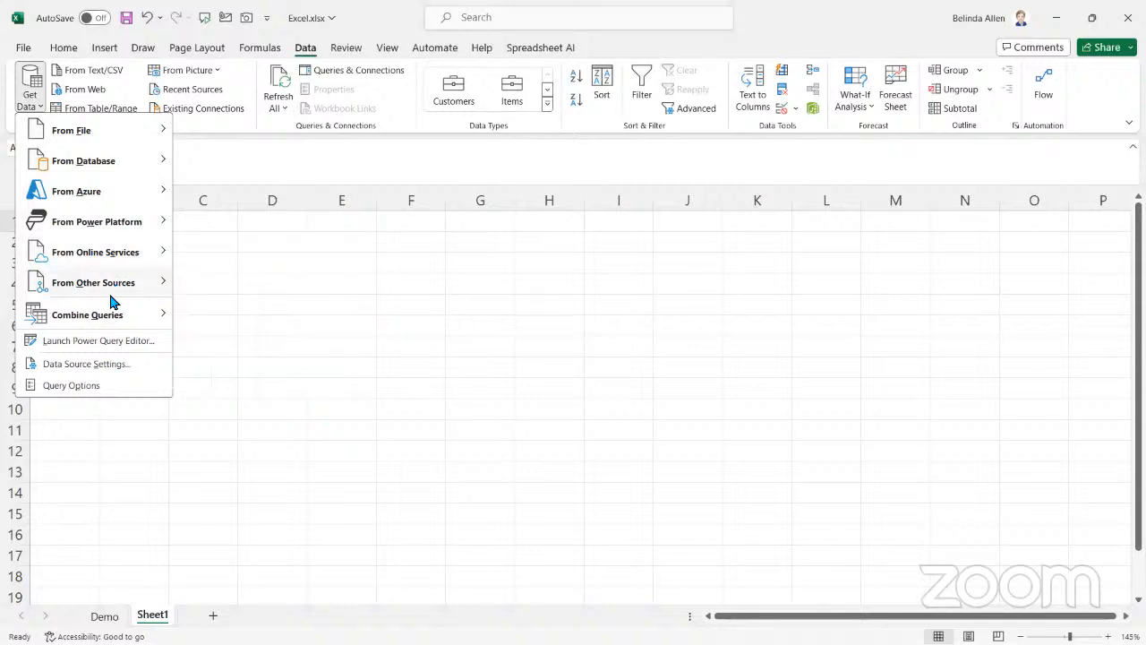
mouse_move(107, 295)
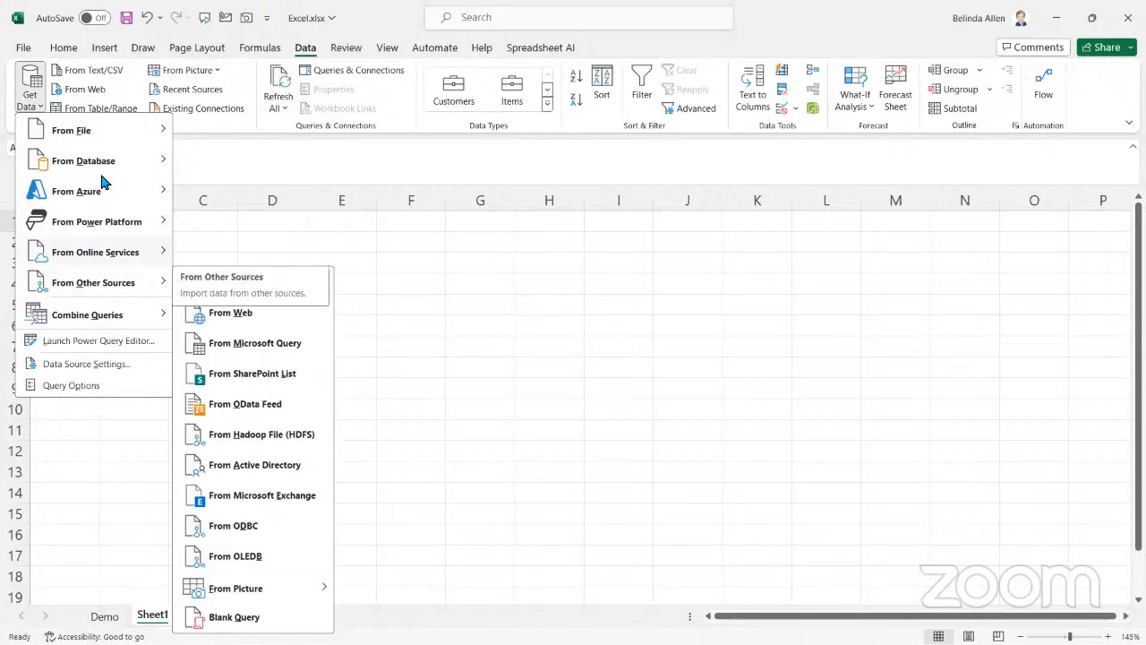
mouse_move(98, 136)
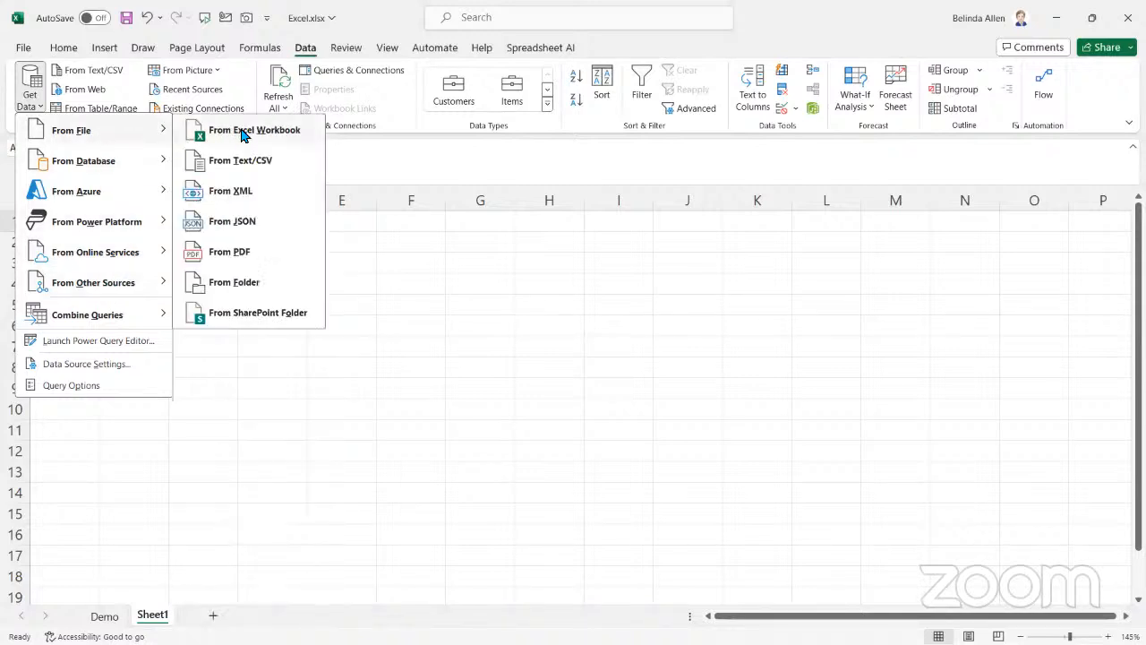
click(236, 162)
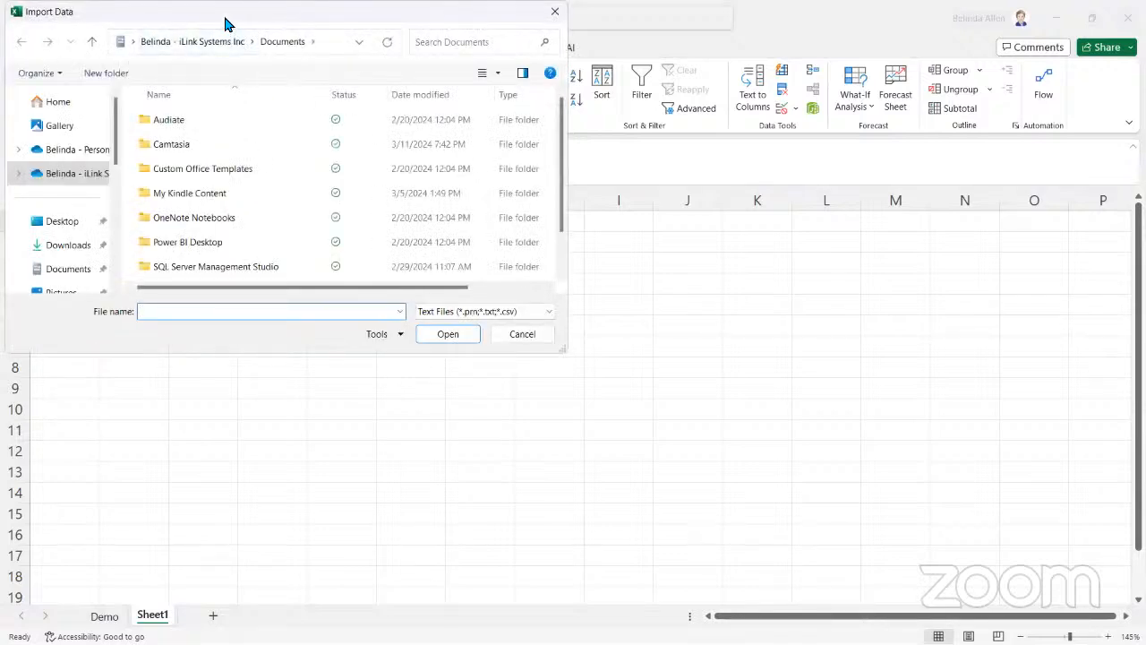
drag(222, 19, 221, 0)
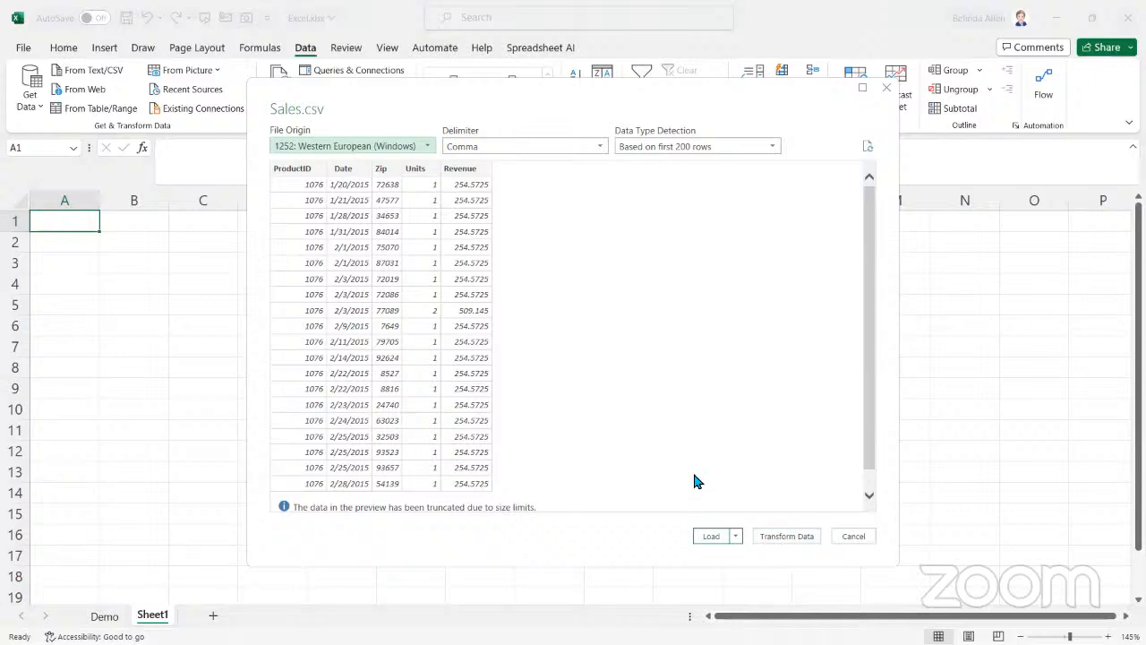
click(779, 537)
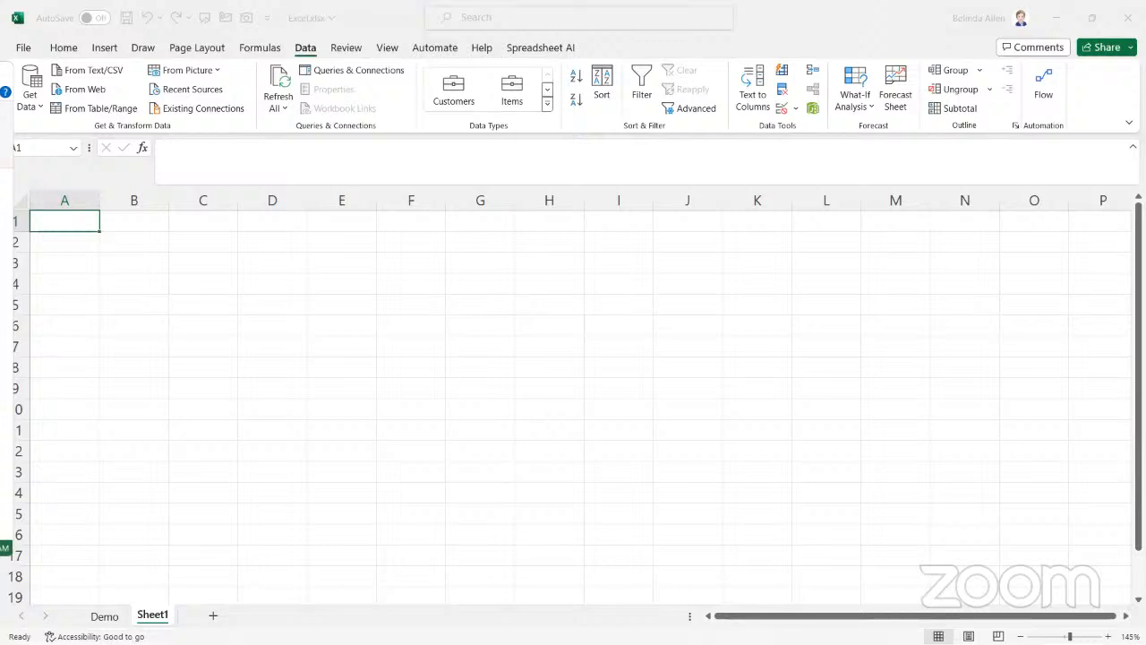
drag(3, 73, 1052, 75)
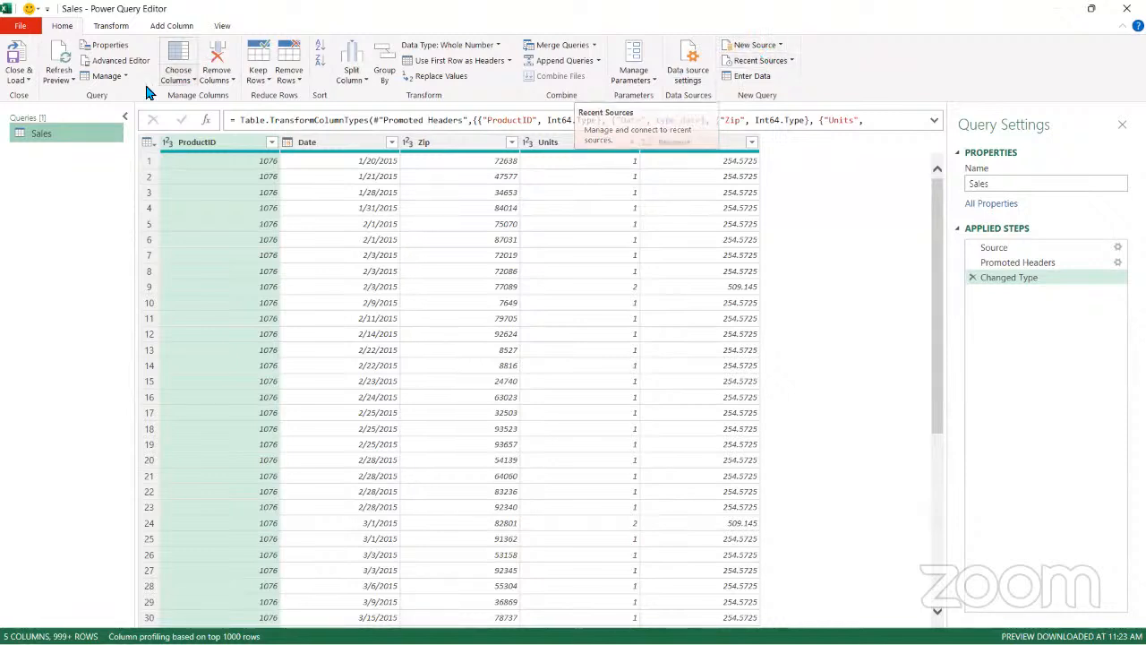
click(762, 47)
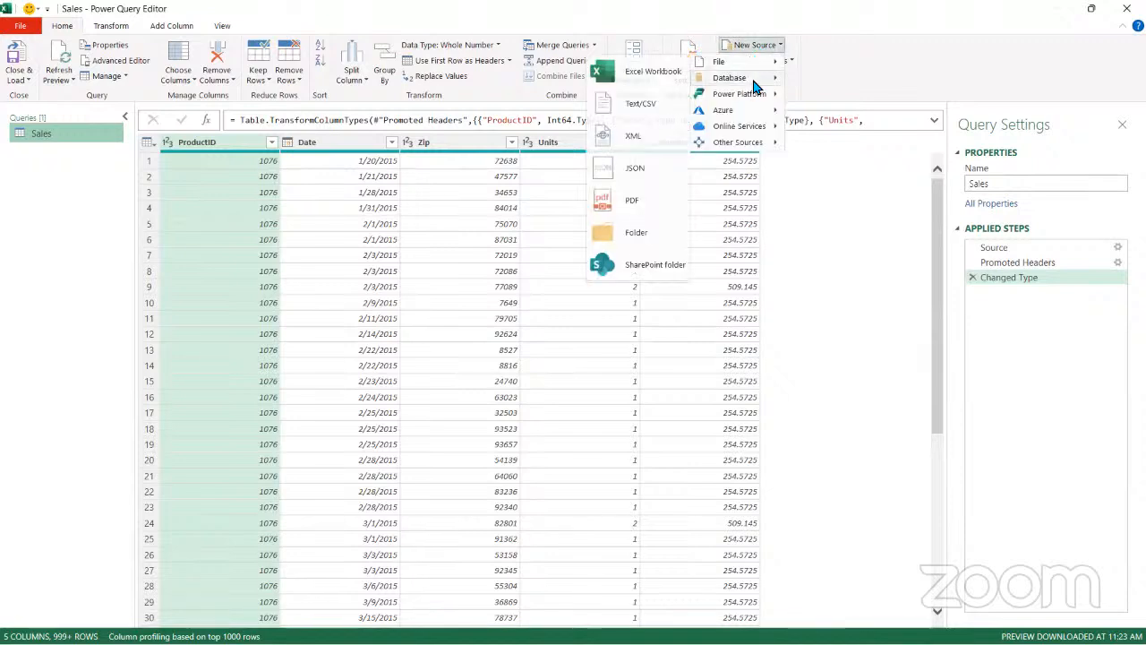
mouse_move(751, 61)
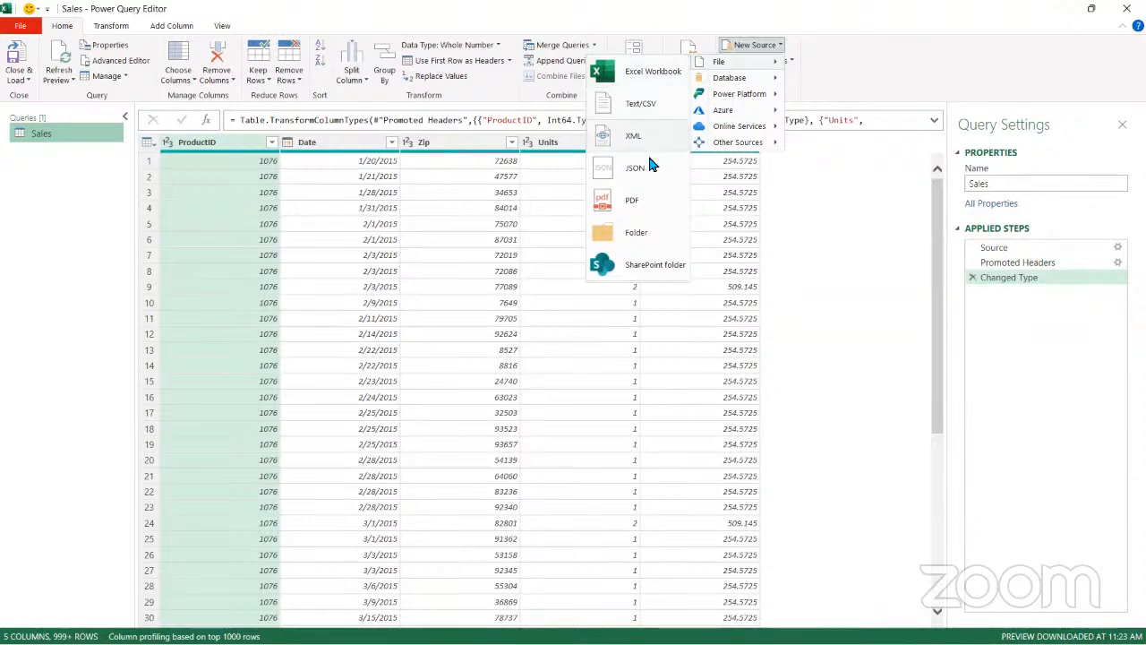
click(644, 80)
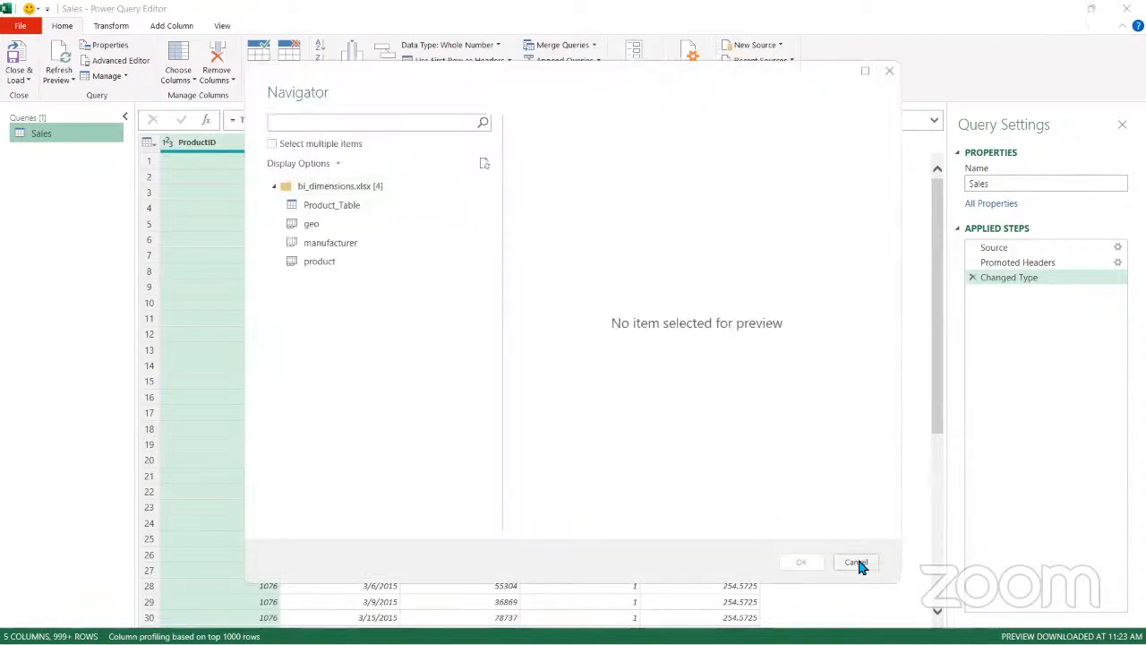
click(857, 563)
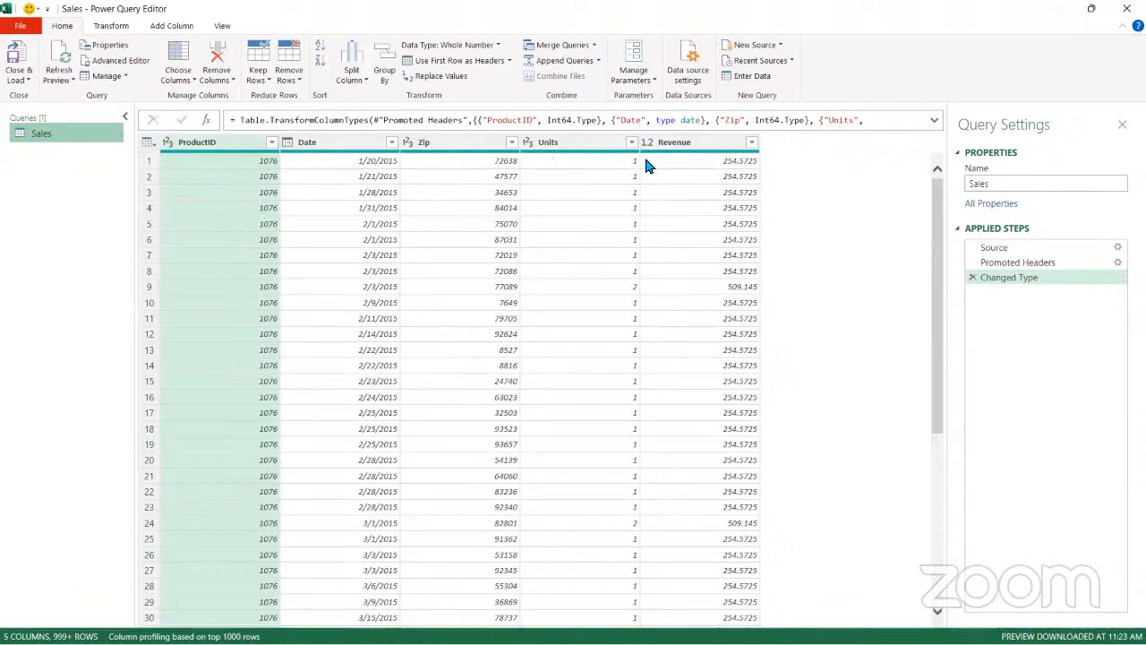
Change the Zip column's data type to Text, replacing the current conversion, and load the query into the workbook
click(1014, 183)
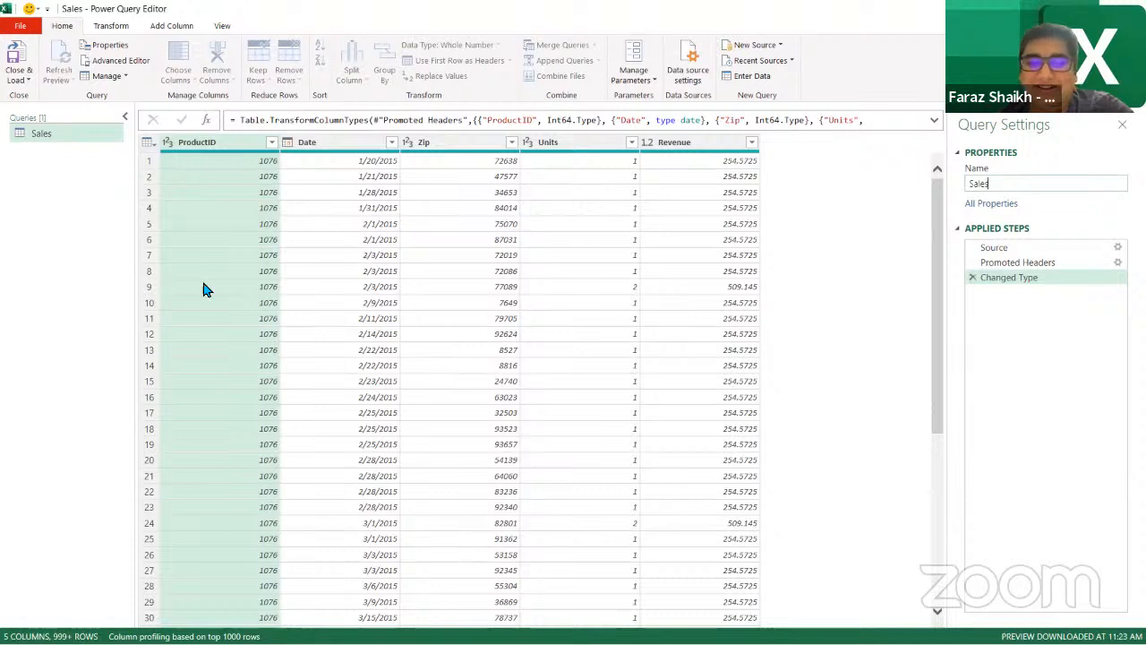
double_click(401, 17)
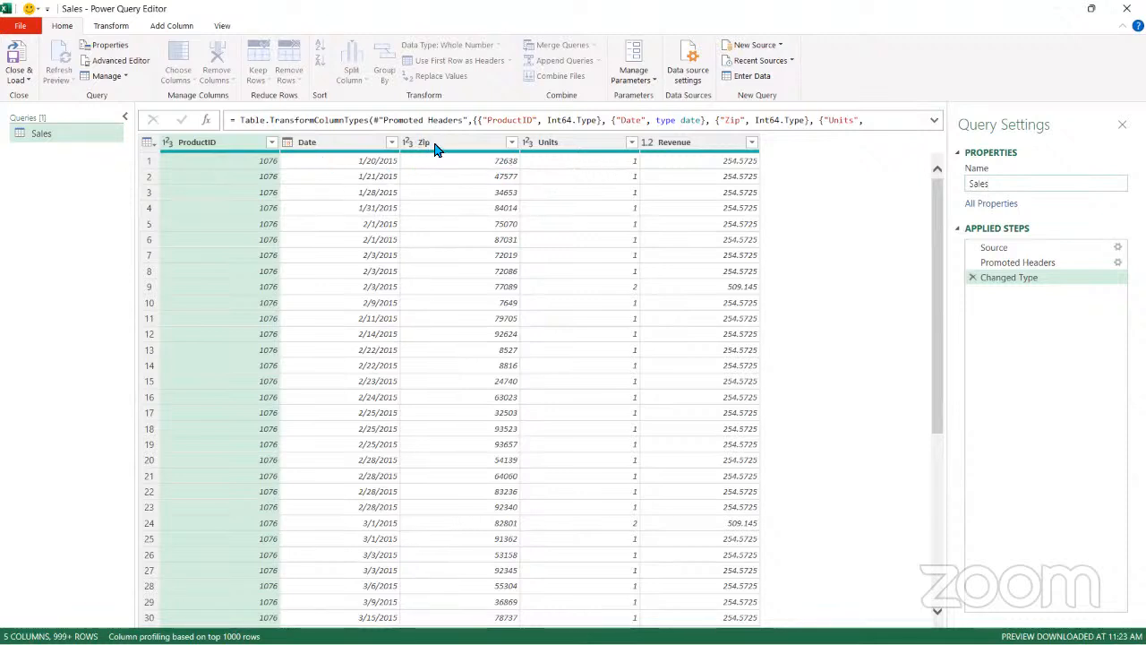
click(407, 143)
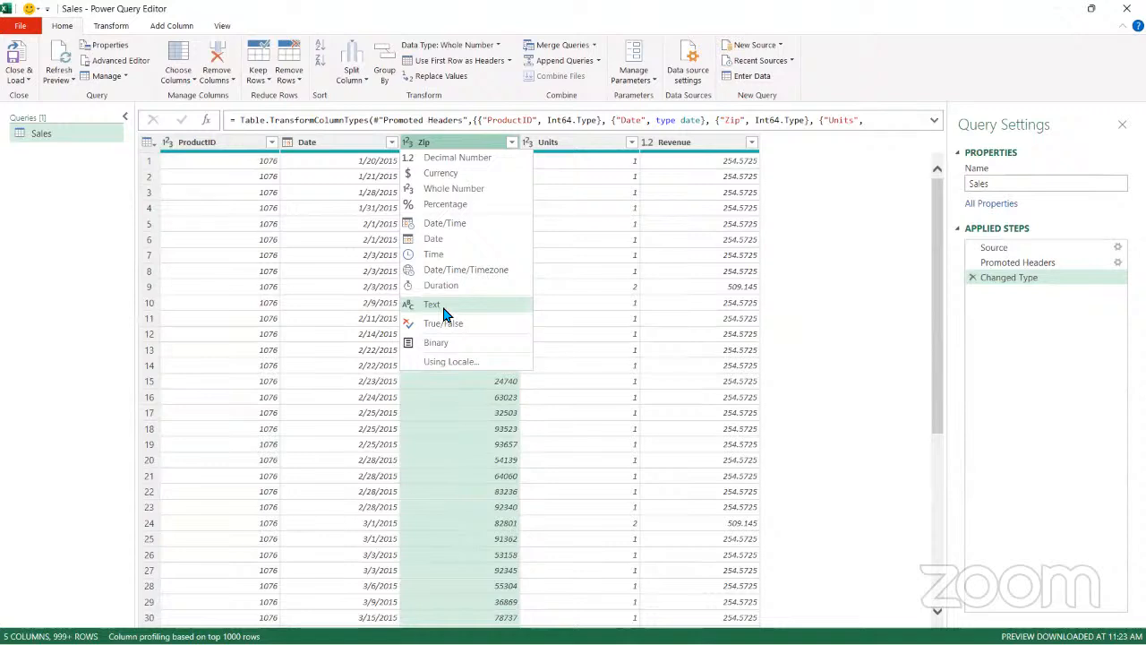
click(445, 308)
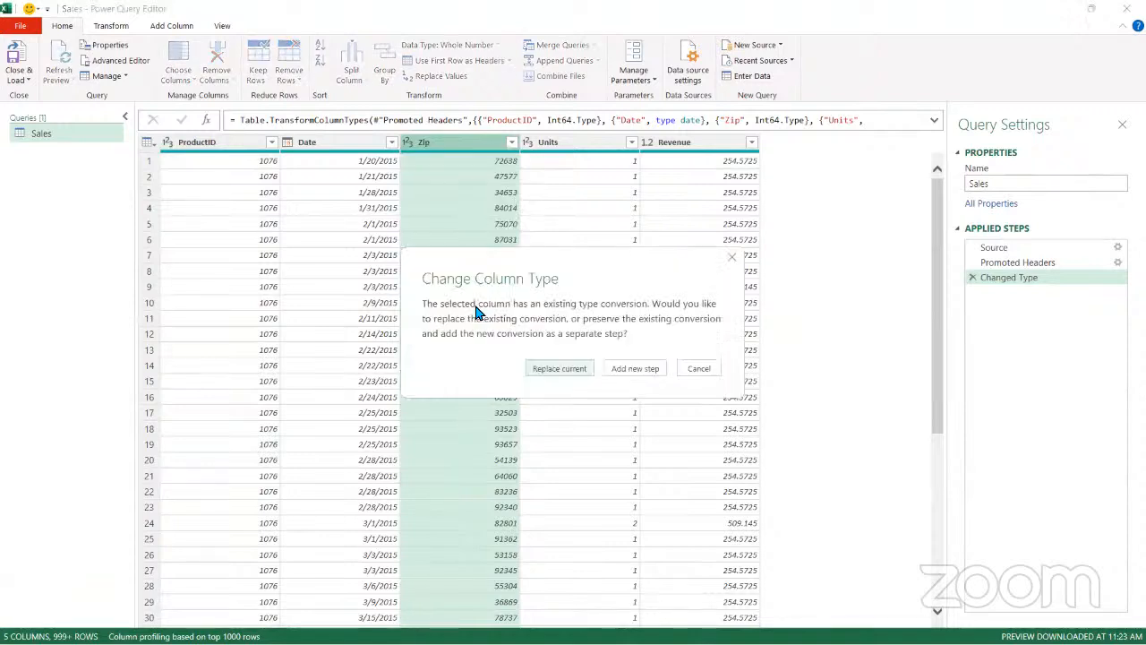
click(562, 370)
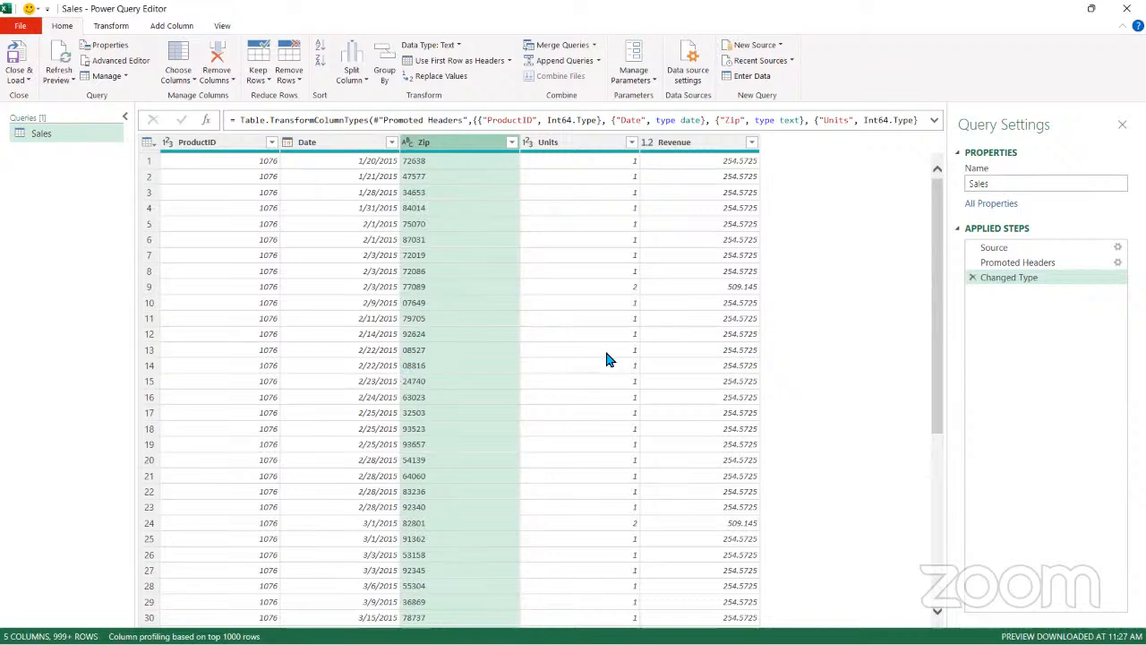
click(564, 145)
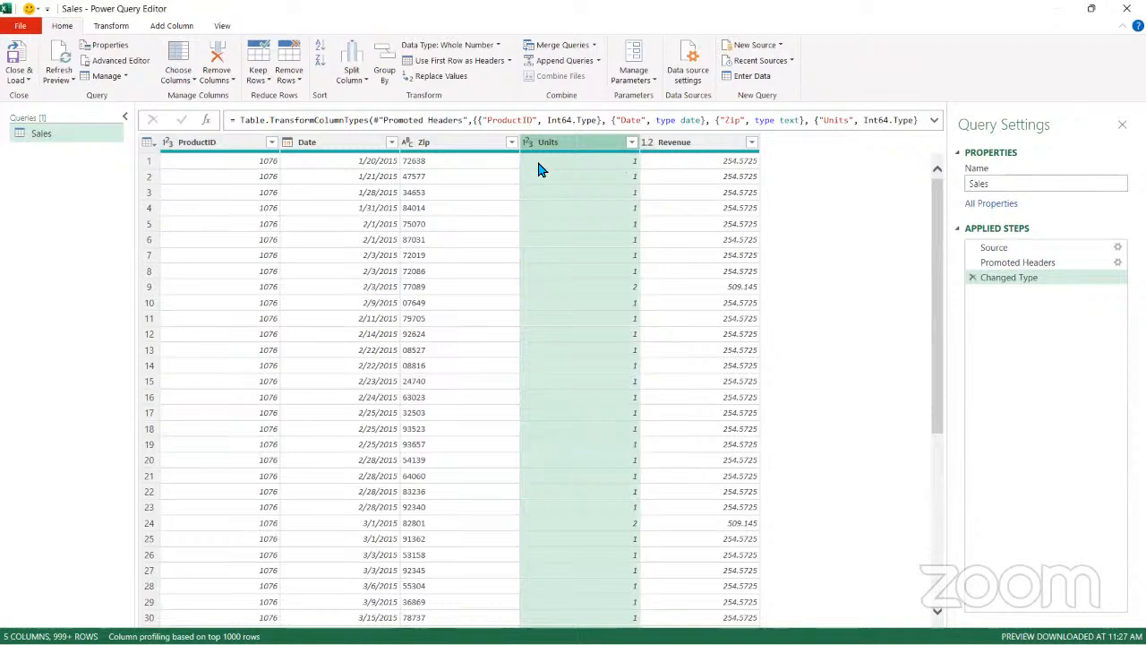
click(30, 68)
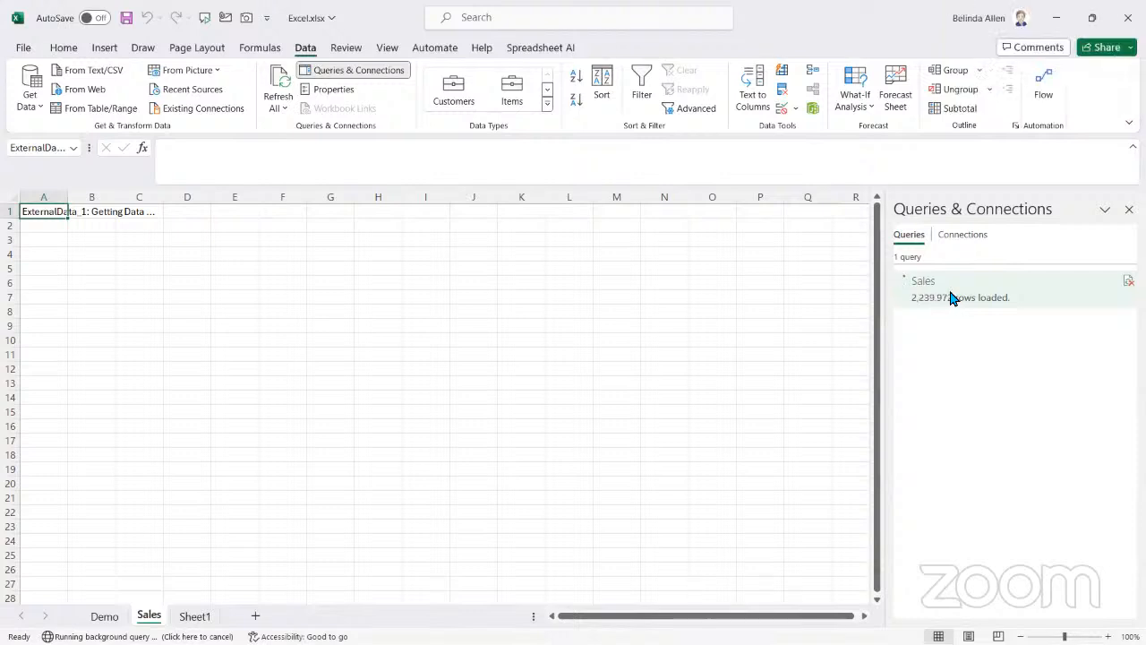
Try to edit the Sales query in the Power Query Editor during its load and return to the workbook
right_click(964, 299)
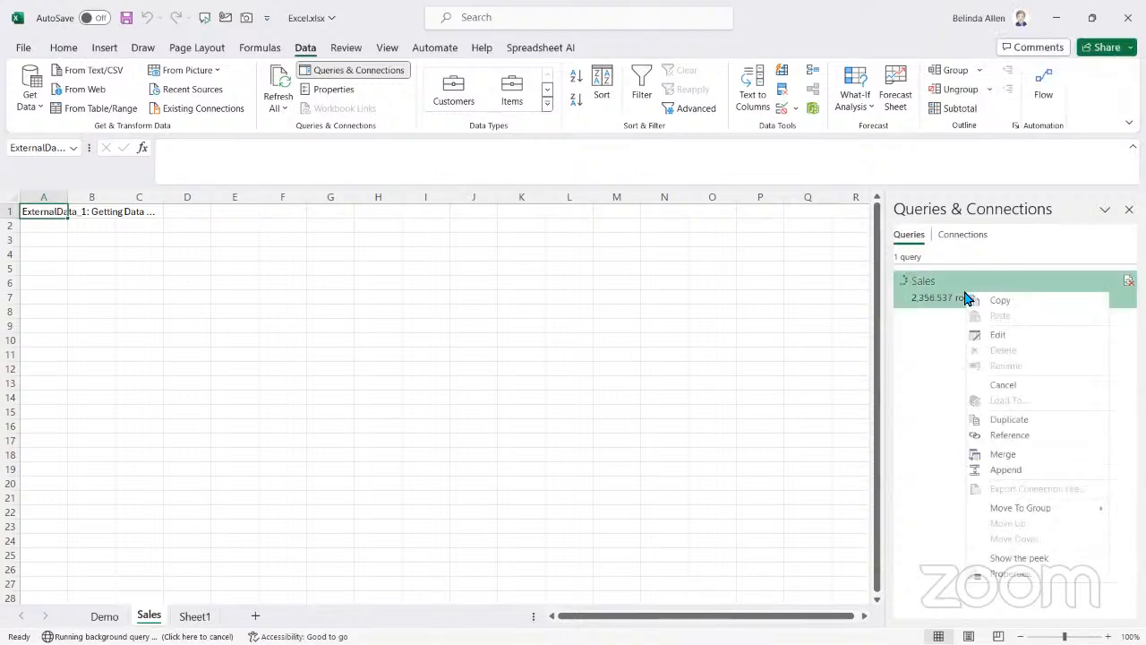
click(997, 334)
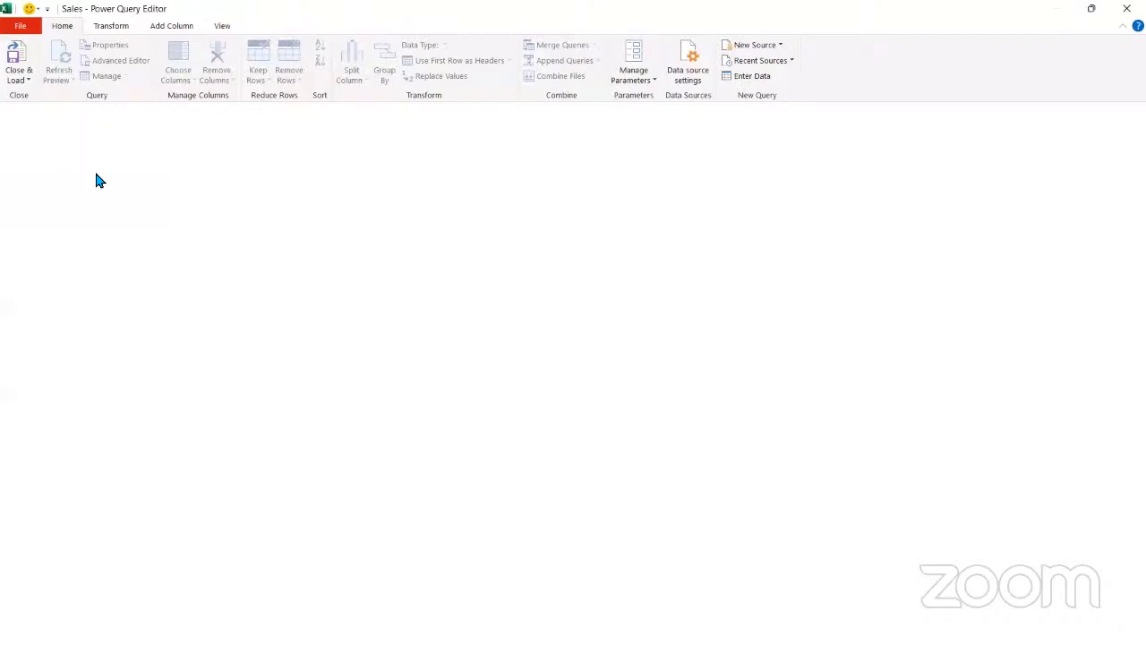
click(20, 79)
click(36, 94)
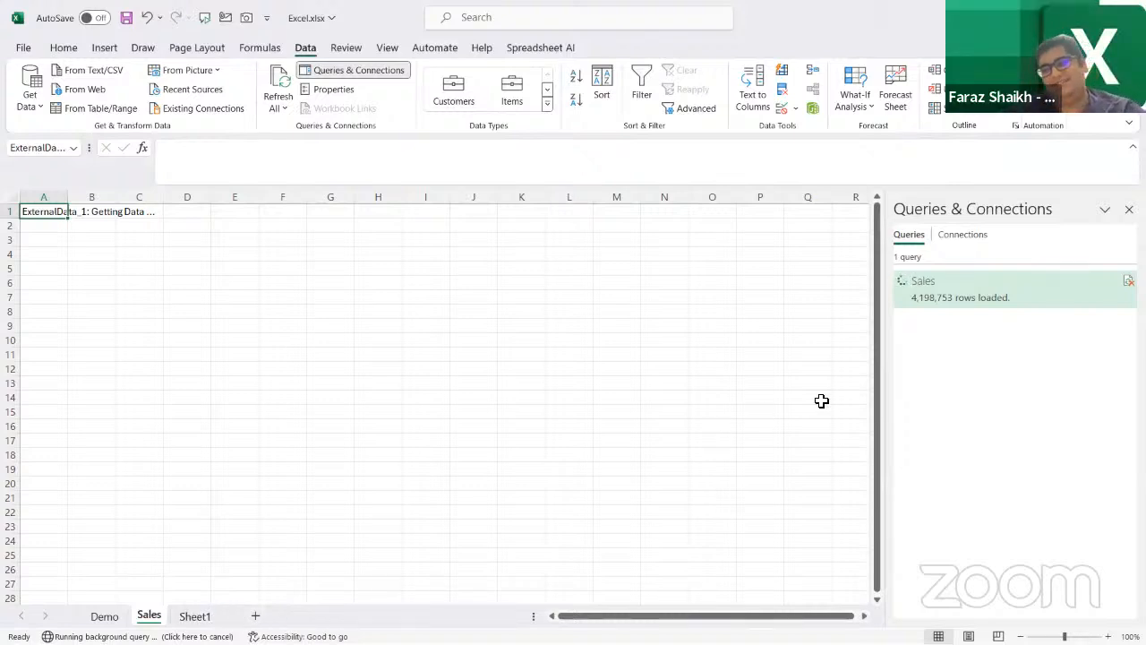
Cancel the running load of the Sales query and delete the Sales worksheet
right_click(958, 300)
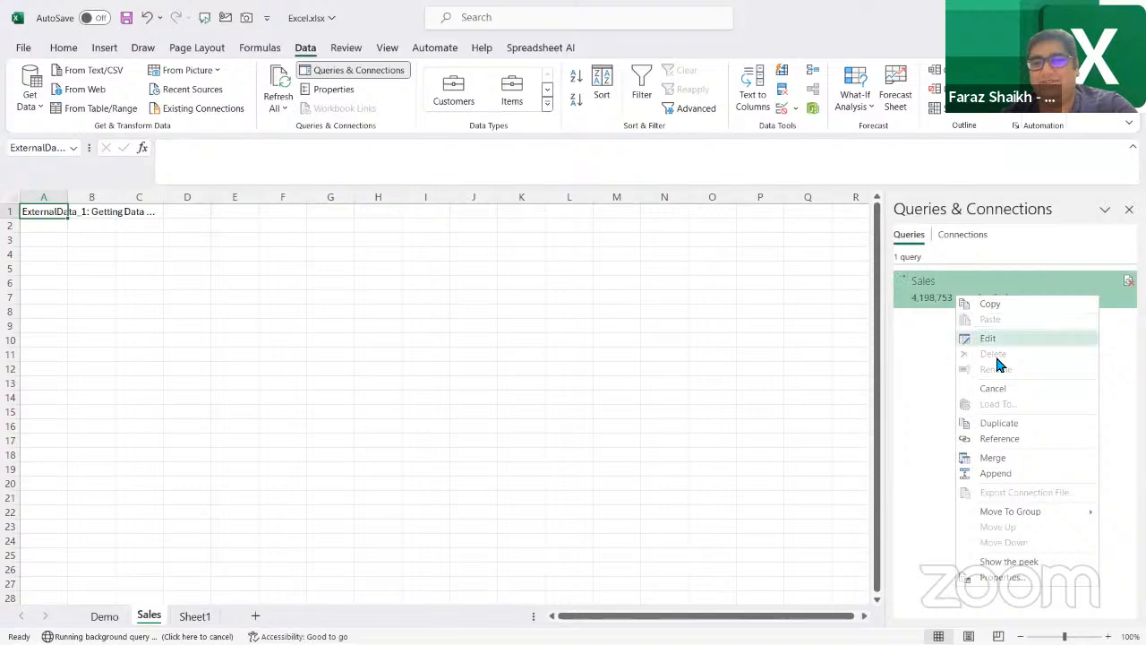
click(994, 391)
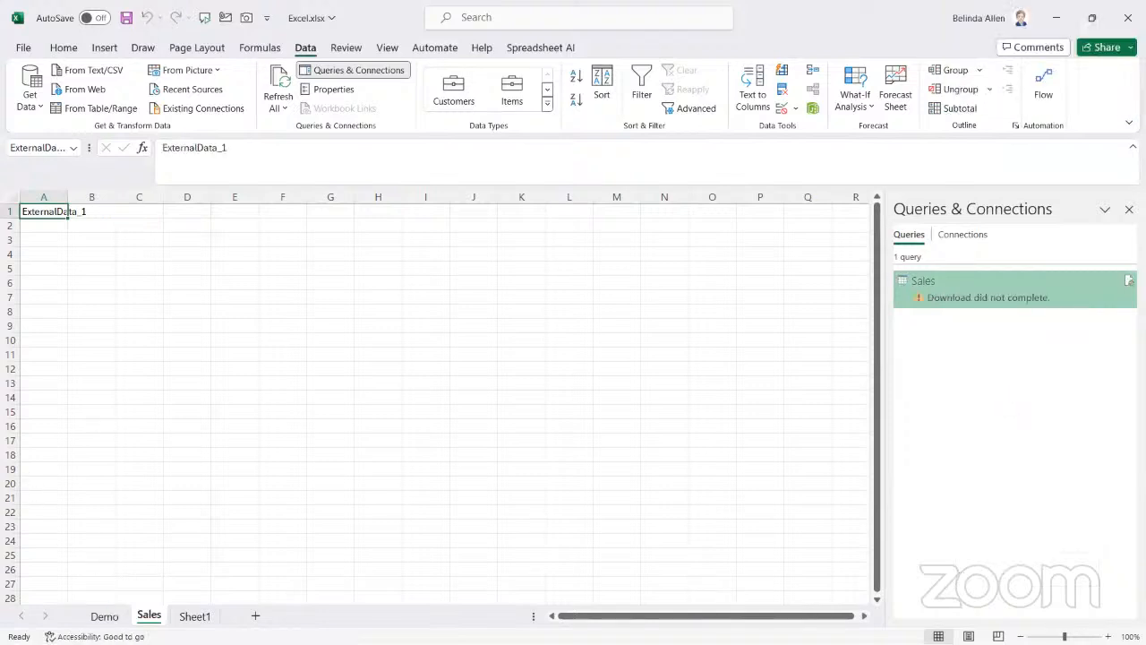
right_click(147, 617)
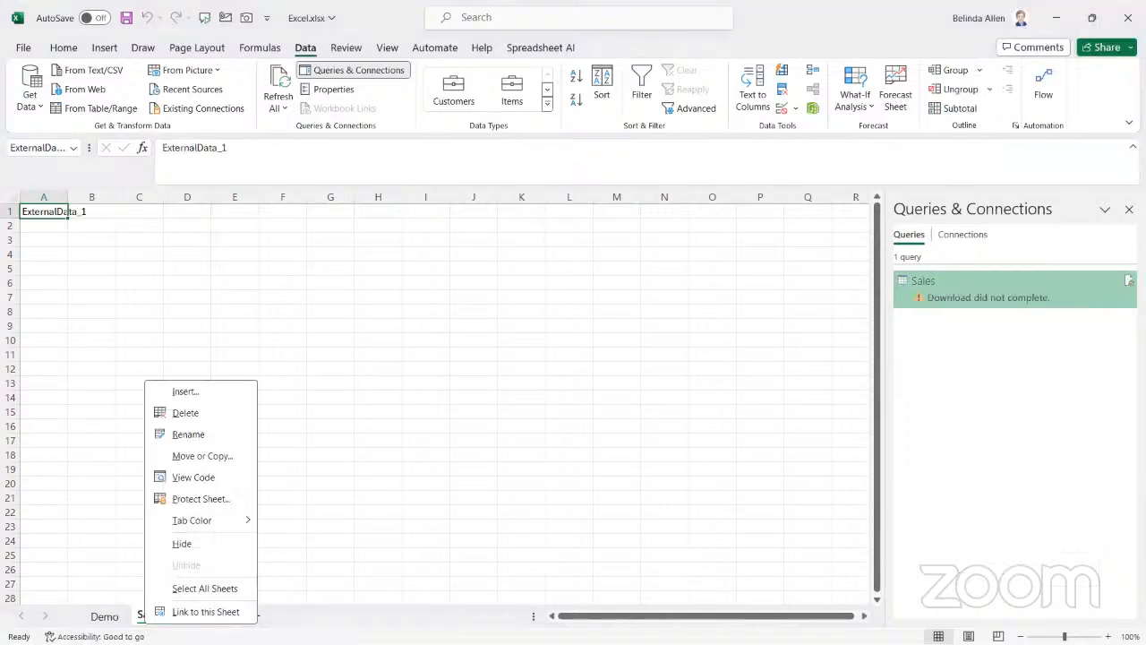
click(243, 274)
right_click(158, 617)
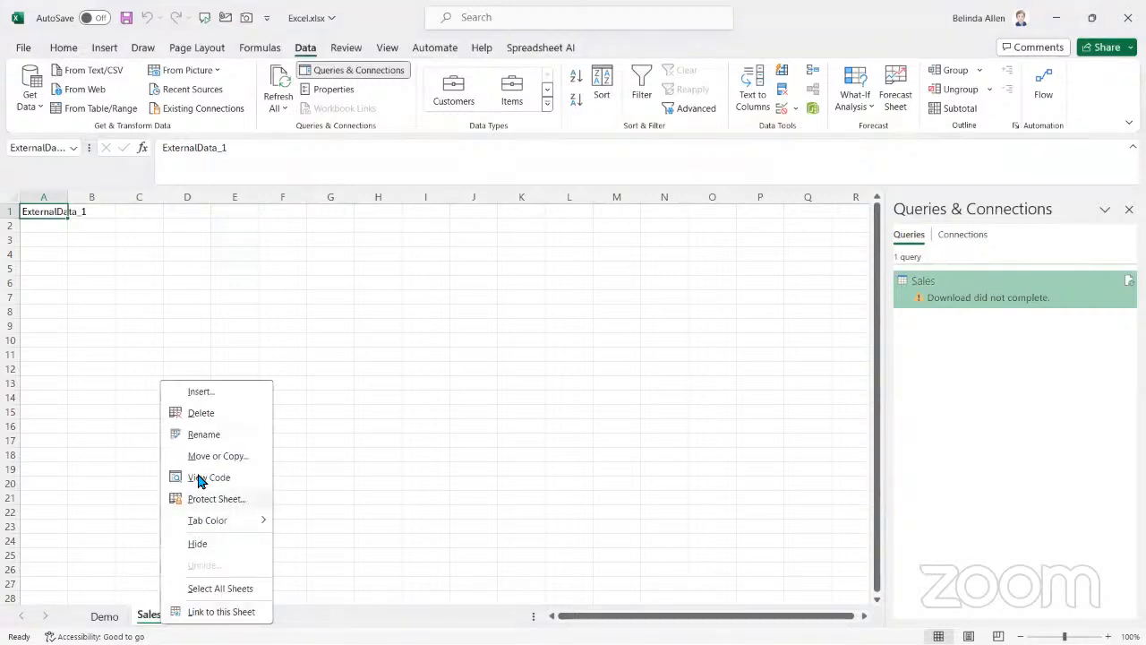
click(204, 412)
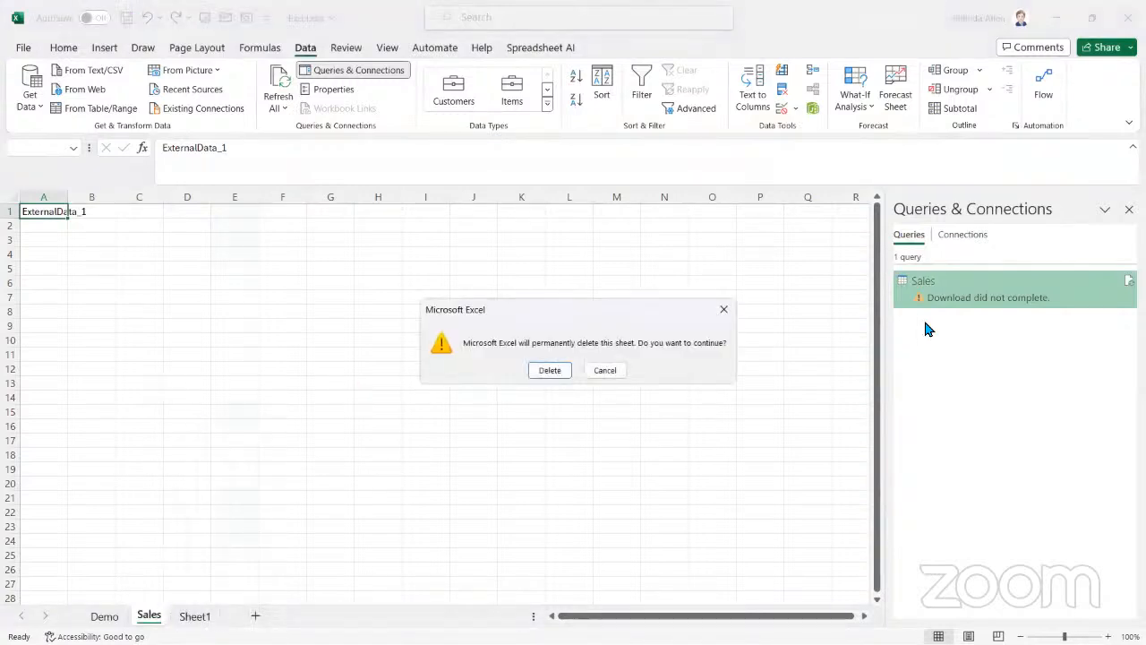
click(549, 370)
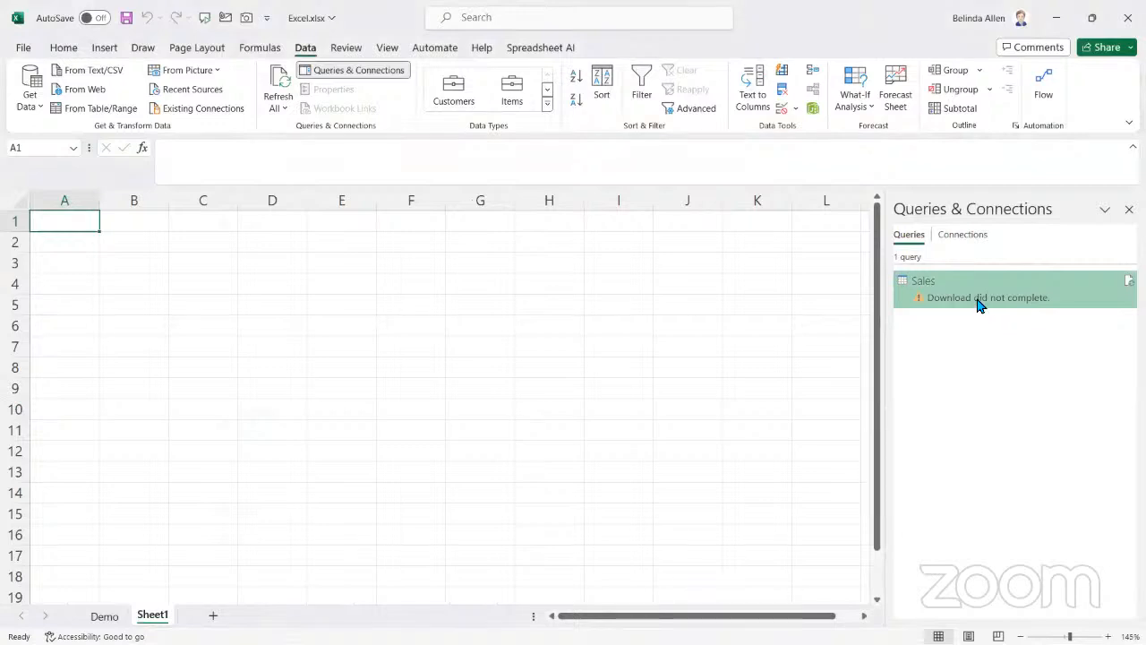
Load the Sales query as a PivotChart into the existing worksheet at cell A1
right_click(978, 305)
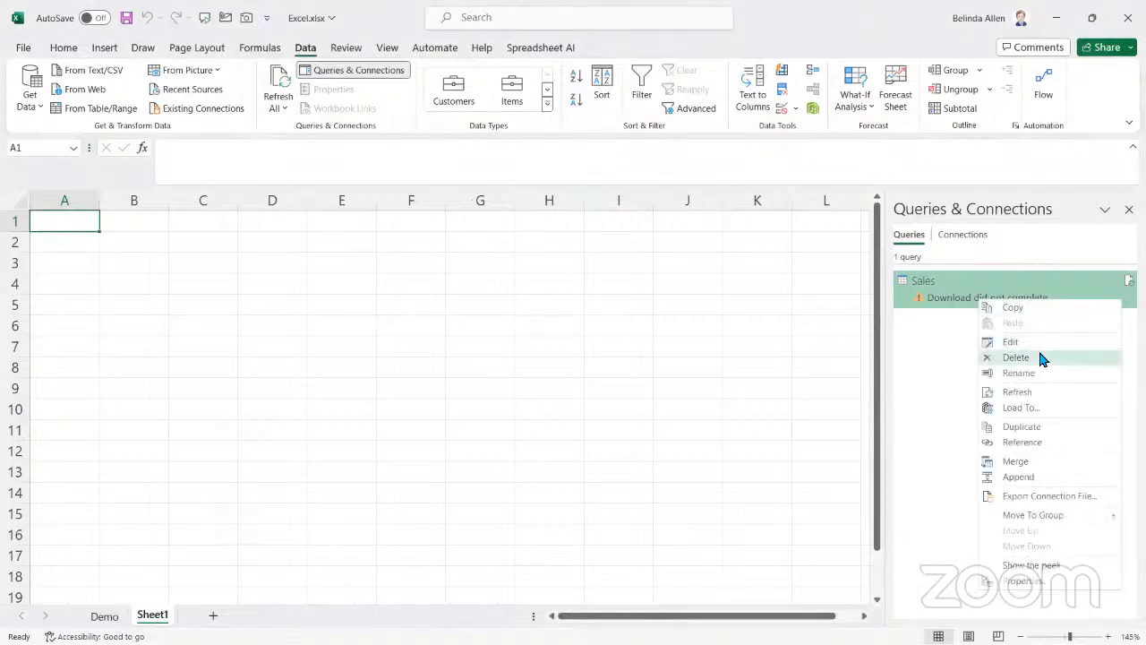
click(1037, 409)
click(509, 259)
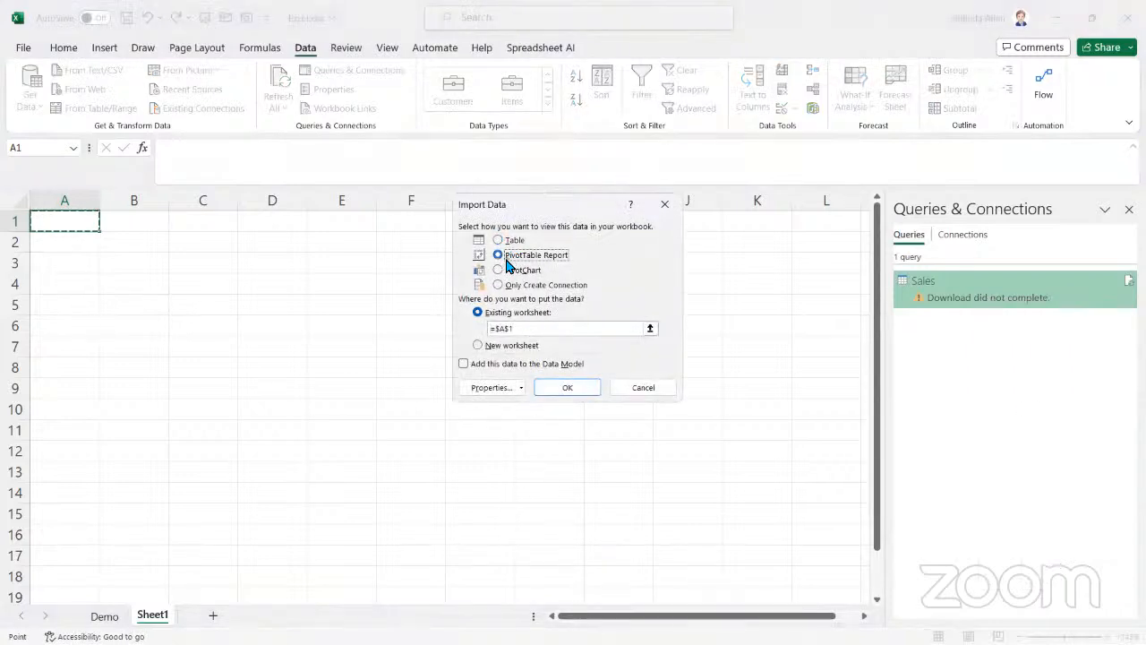
click(534, 274)
click(568, 387)
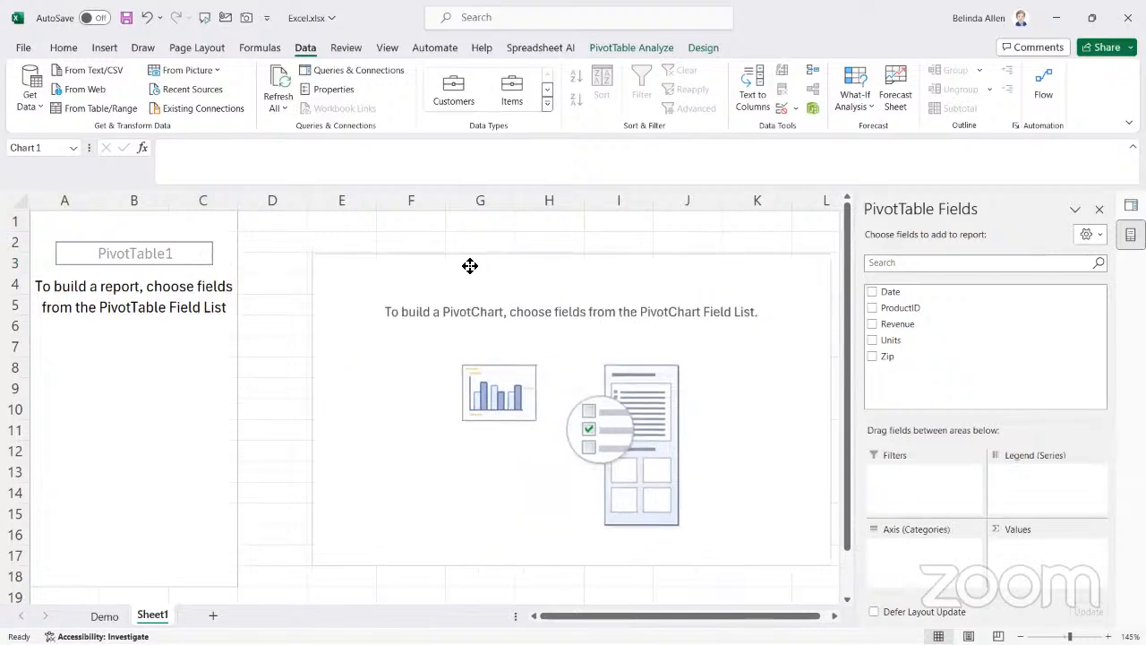
Shift the blank PivotChart slightly and build the PivotTable with ProductID as rows and the sum of Revenue as values
click(439, 256)
click(472, 297)
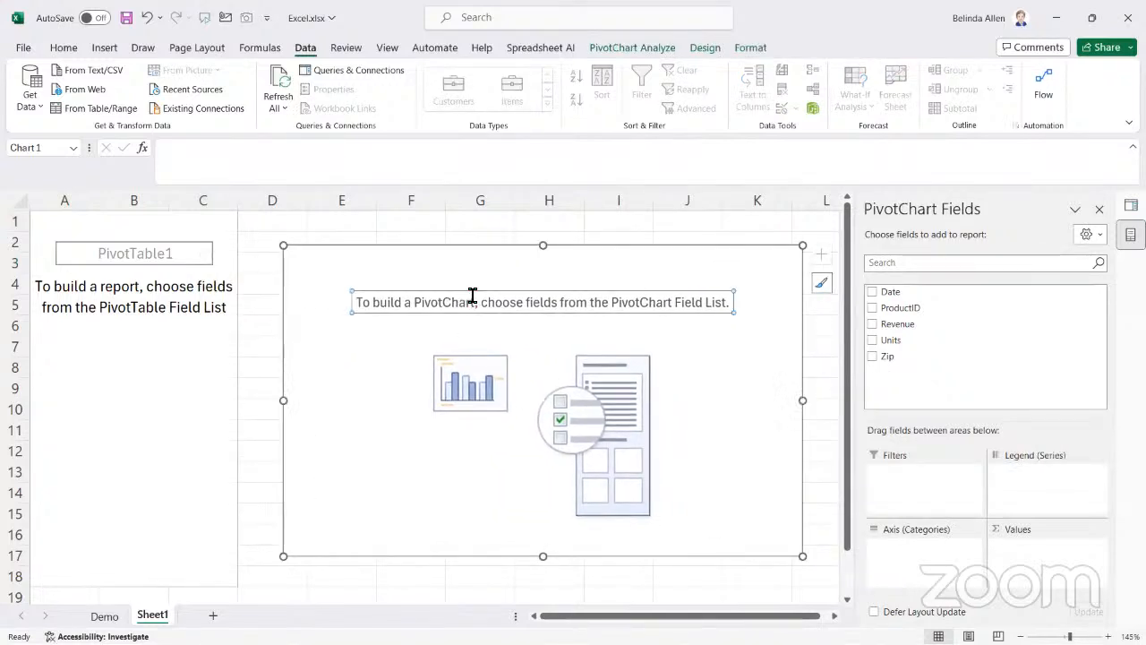
click(179, 379)
drag(913, 307, 937, 566)
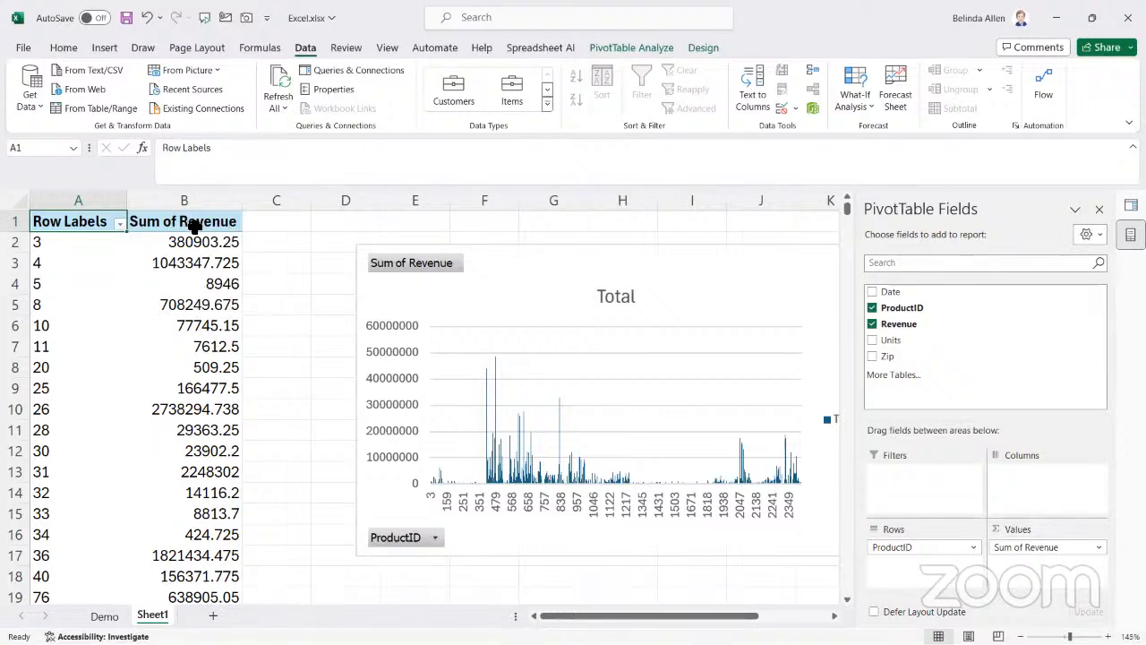
Open the value field settings for Sum of Revenue in the PivotTable
click(1096, 549)
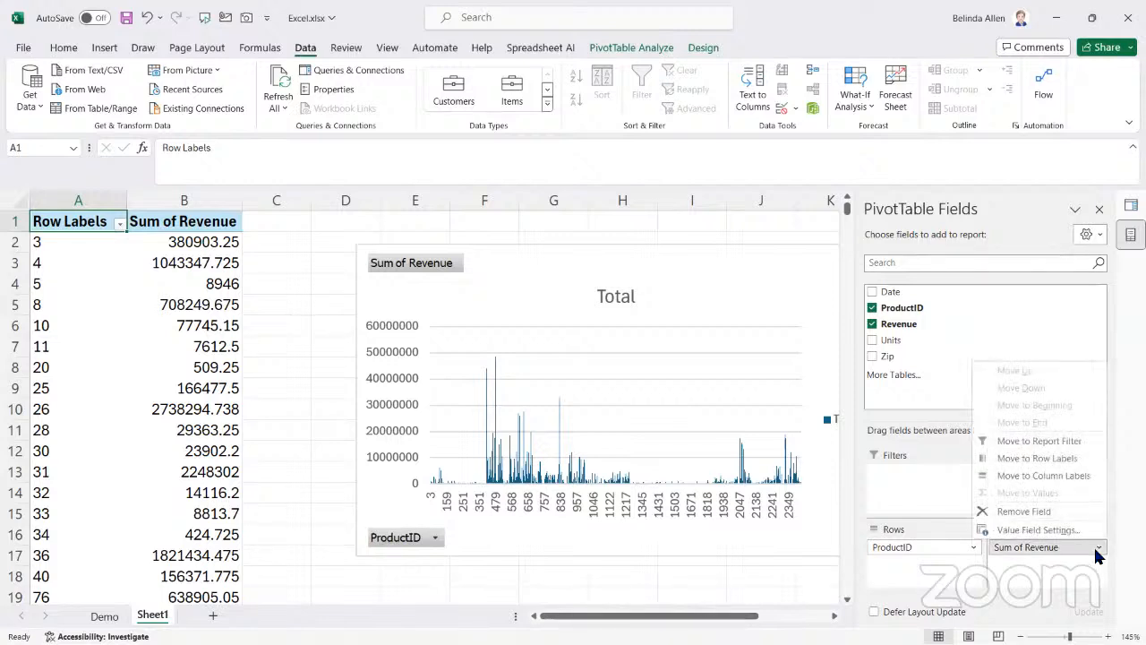
click(1096, 549)
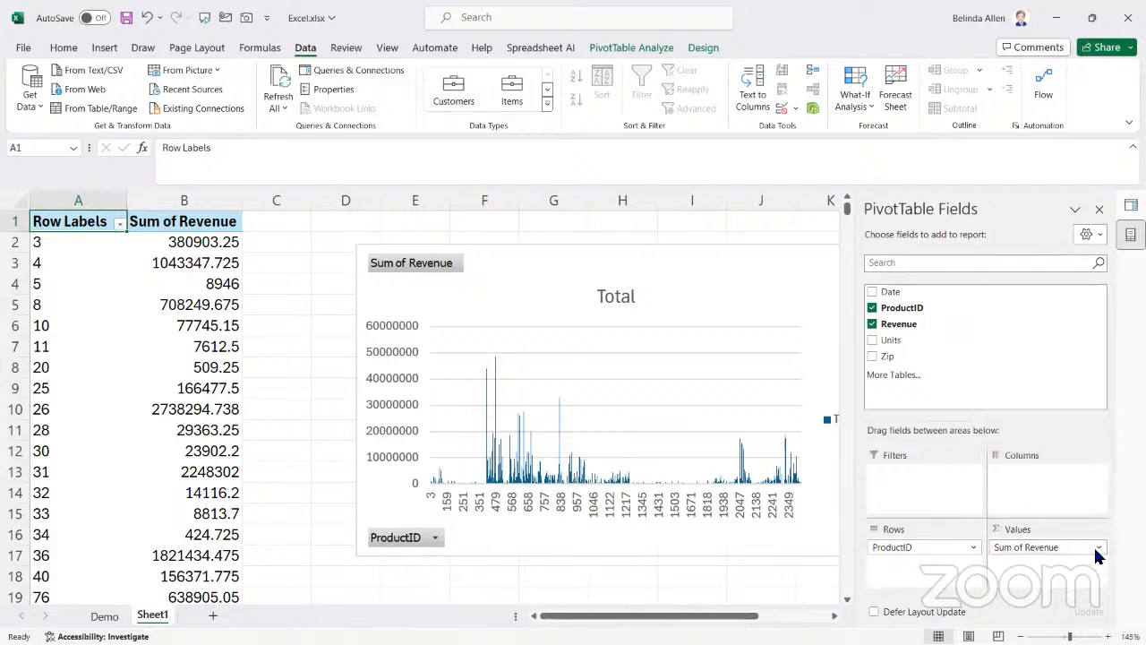
click(1096, 549)
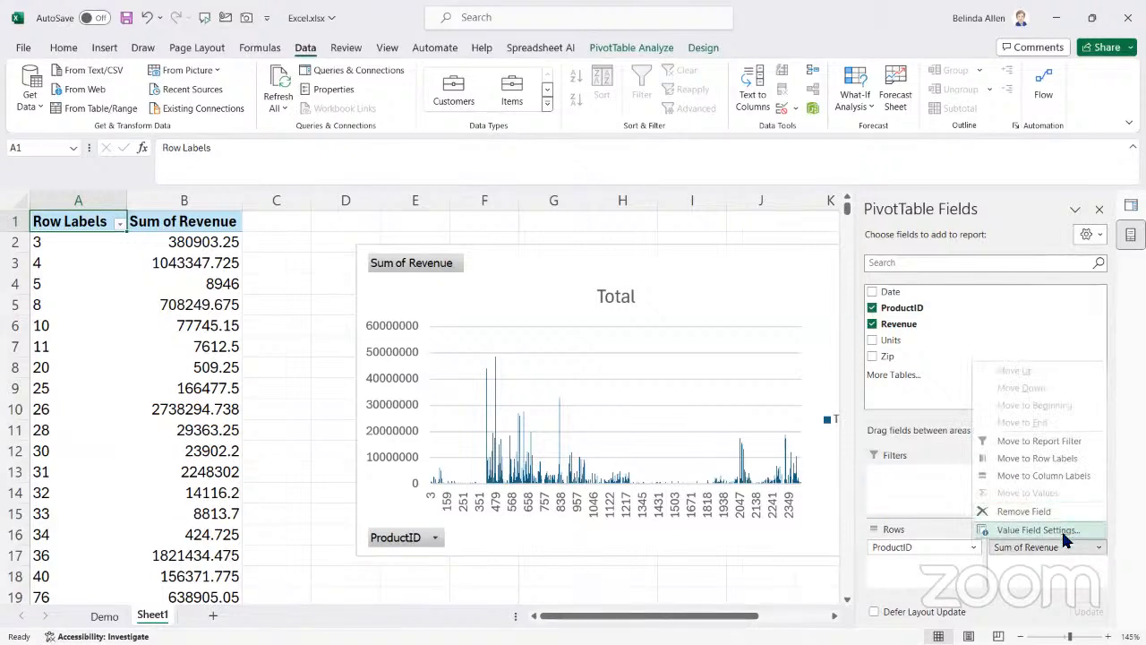
click(1063, 530)
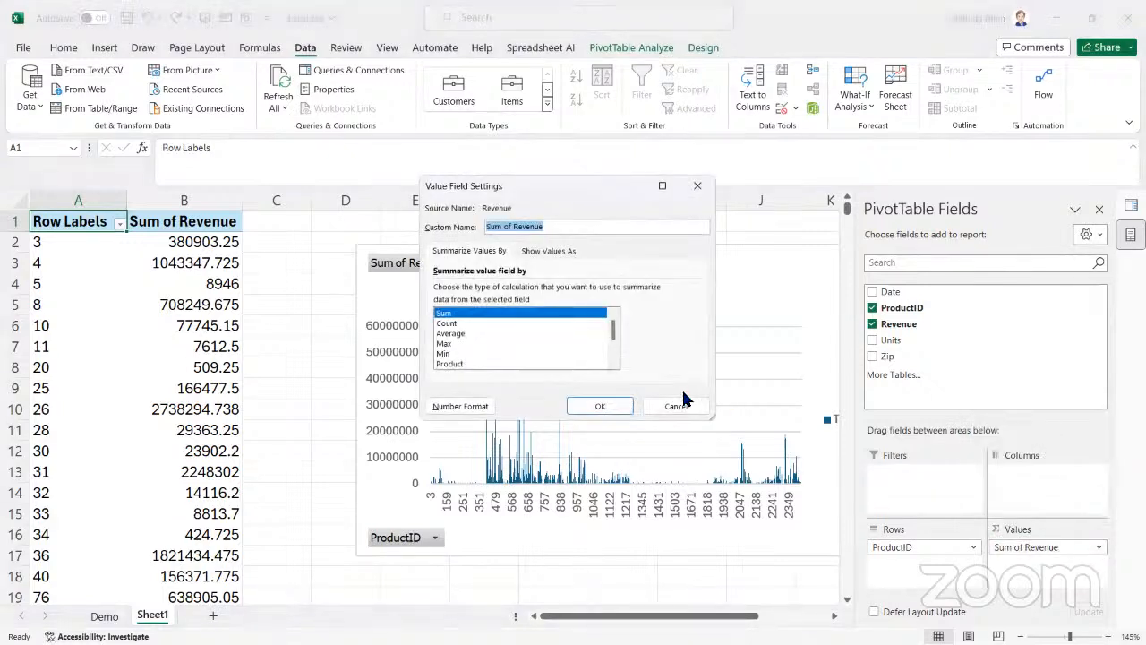
Try to shorten the value field's custom name to Revenue, and undo the edit
click(513, 231)
key(shift+Home)
key(BackSpace)
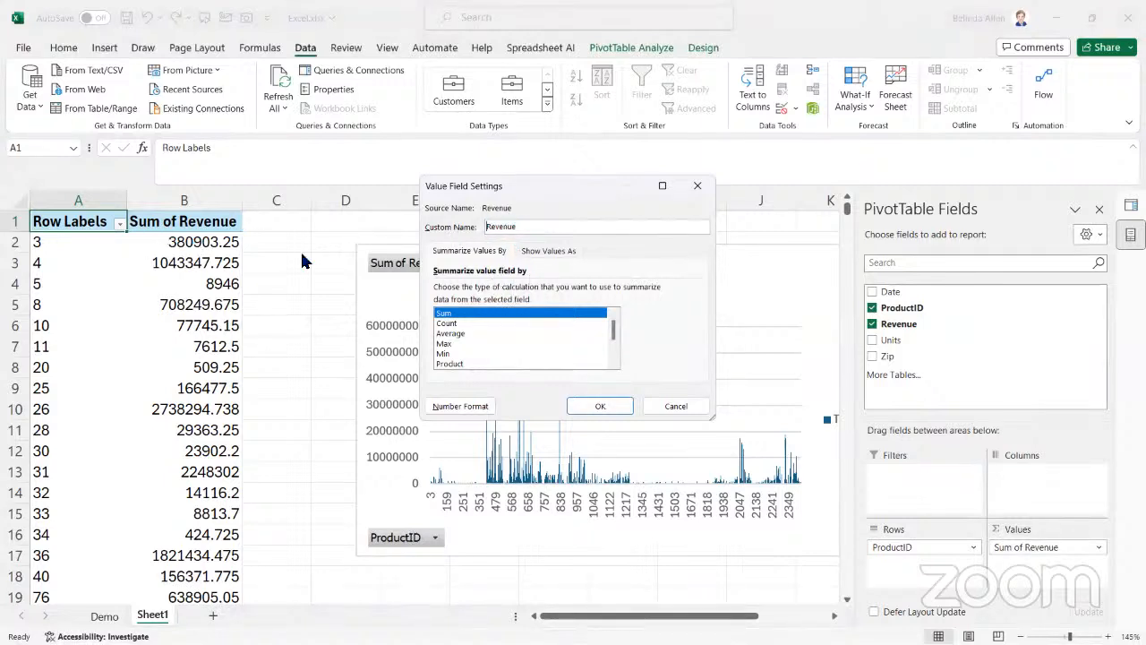
key(ctrl+z)
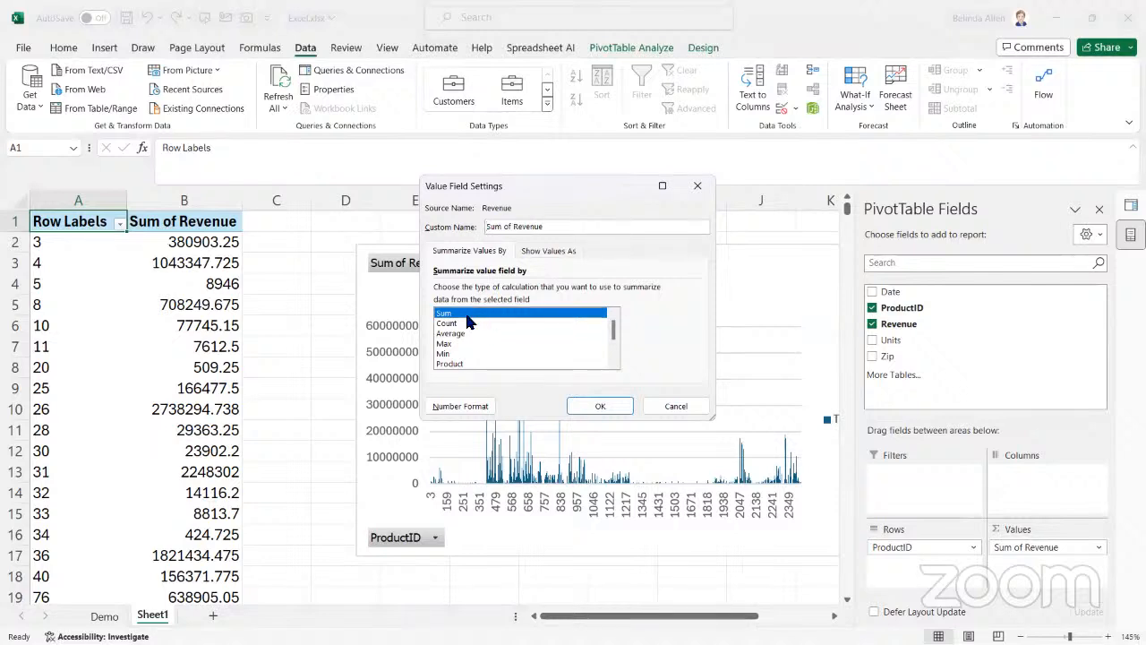
Format the Sum of Revenue field as Number with 0 decimal places and a thousands separator
click(467, 407)
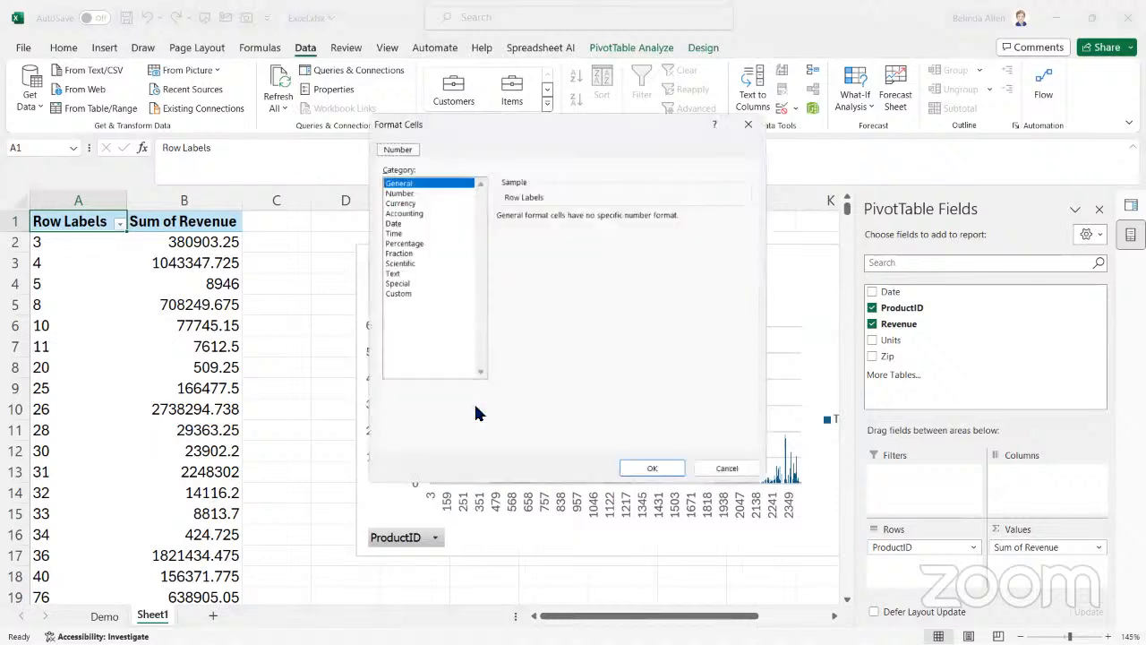
click(398, 192)
click(564, 236)
click(601, 221)
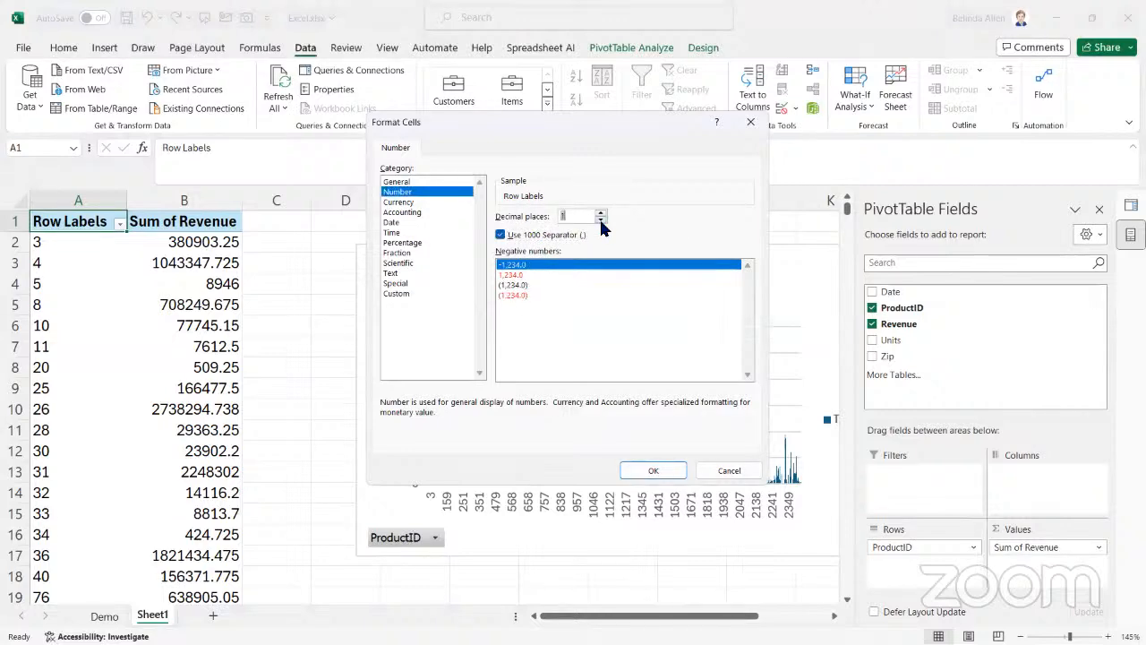
click(653, 470)
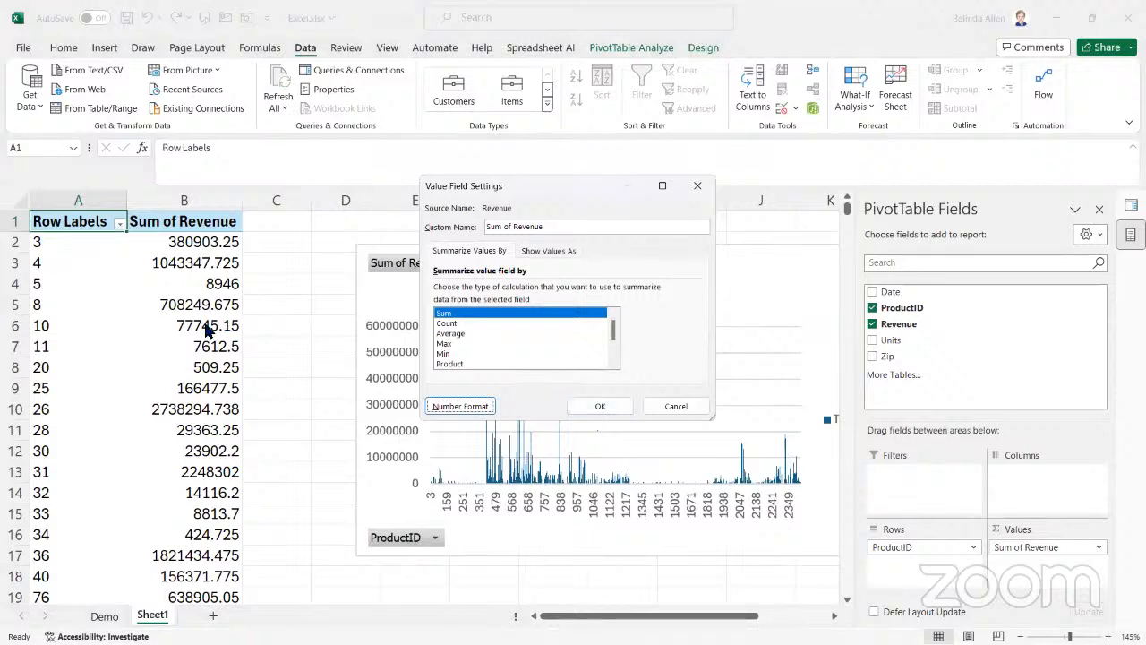
click(614, 409)
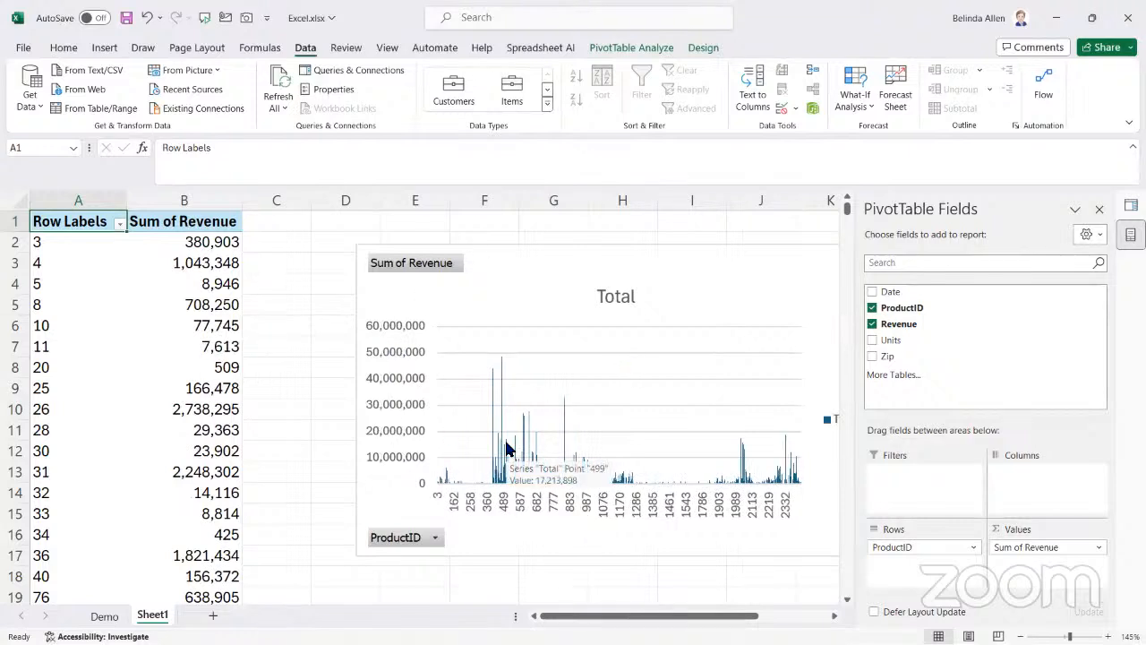
Move the column PivotChart up and closer to the PivotTable, starting at row 1 in column C
drag(485, 282, 417, 240)
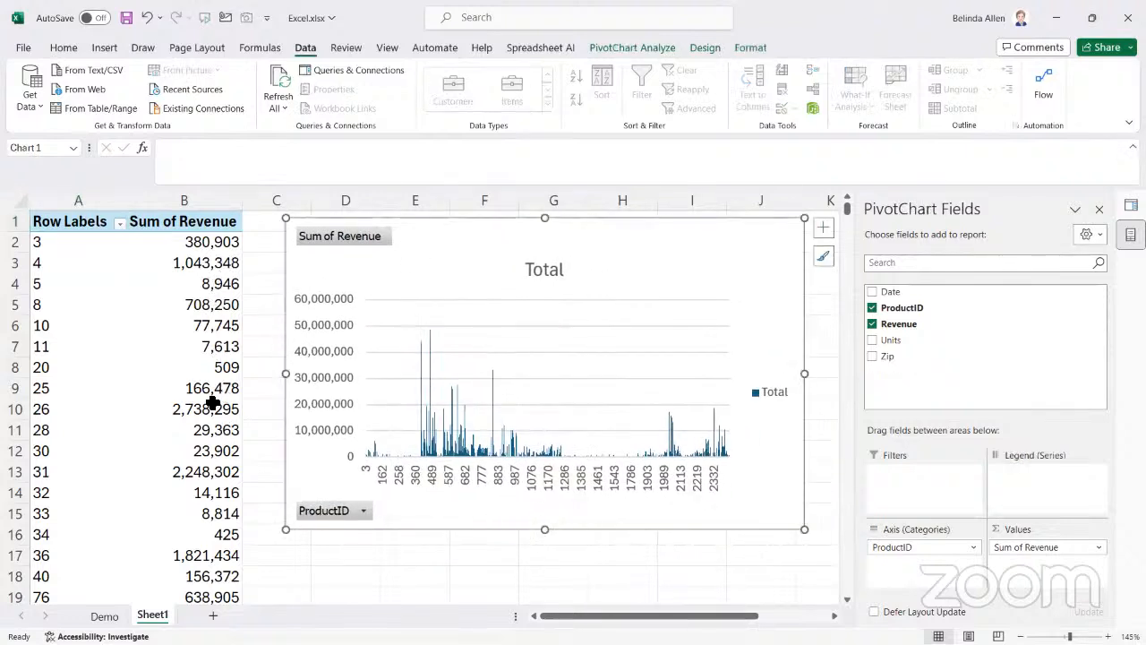
mouse_move(205, 437)
scroll(459, 577, down, 2)
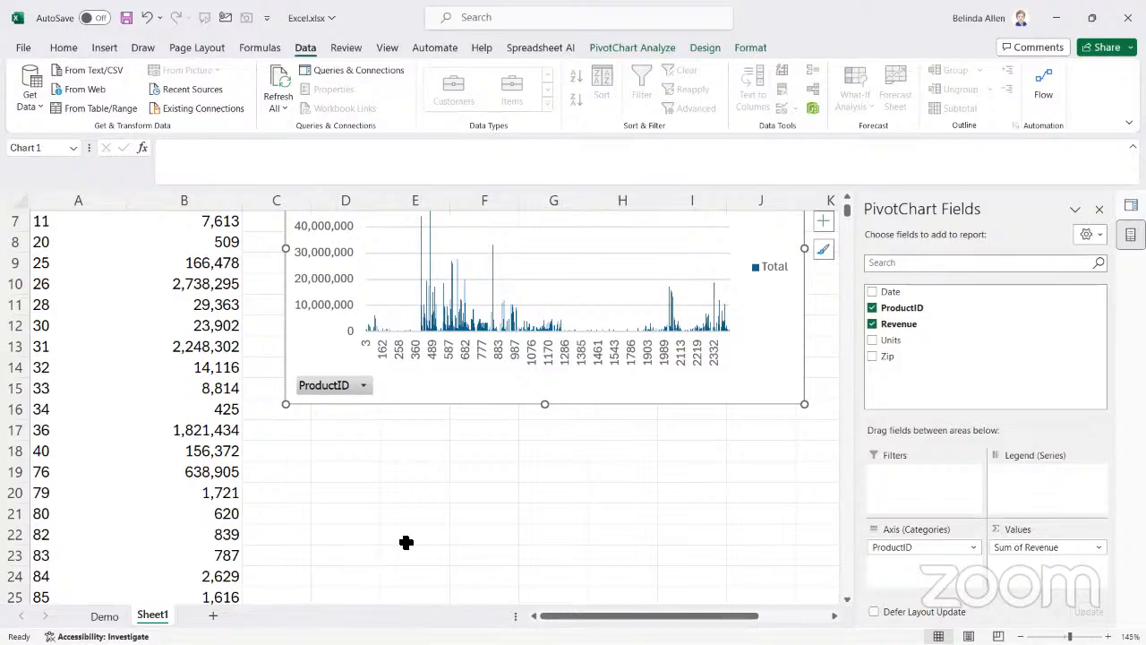
scroll(405, 542, up, 2)
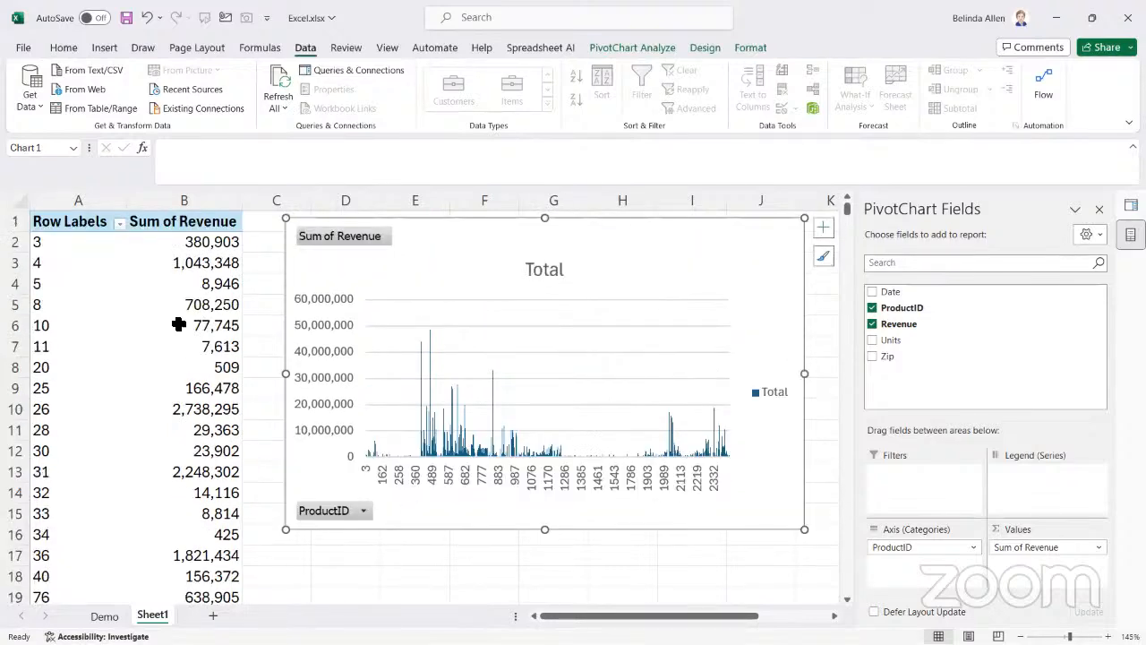
Insert a 3-D Pie PivotChart based on the same PivotTable
click(57, 221)
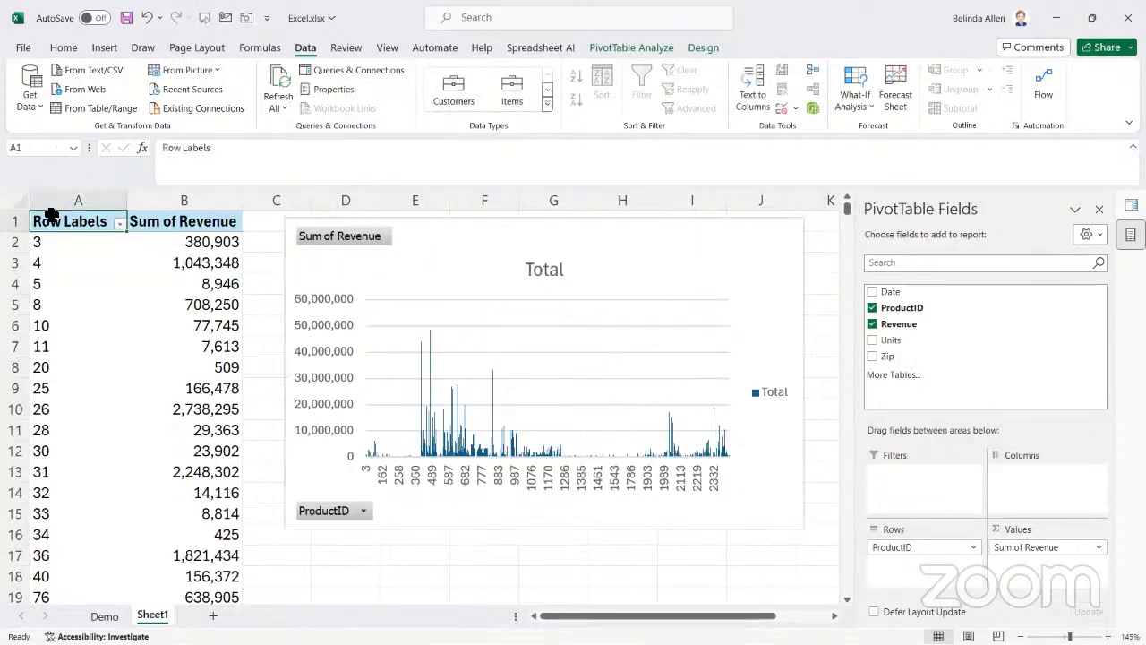
click(506, 560)
scroll(512, 566, down, 1)
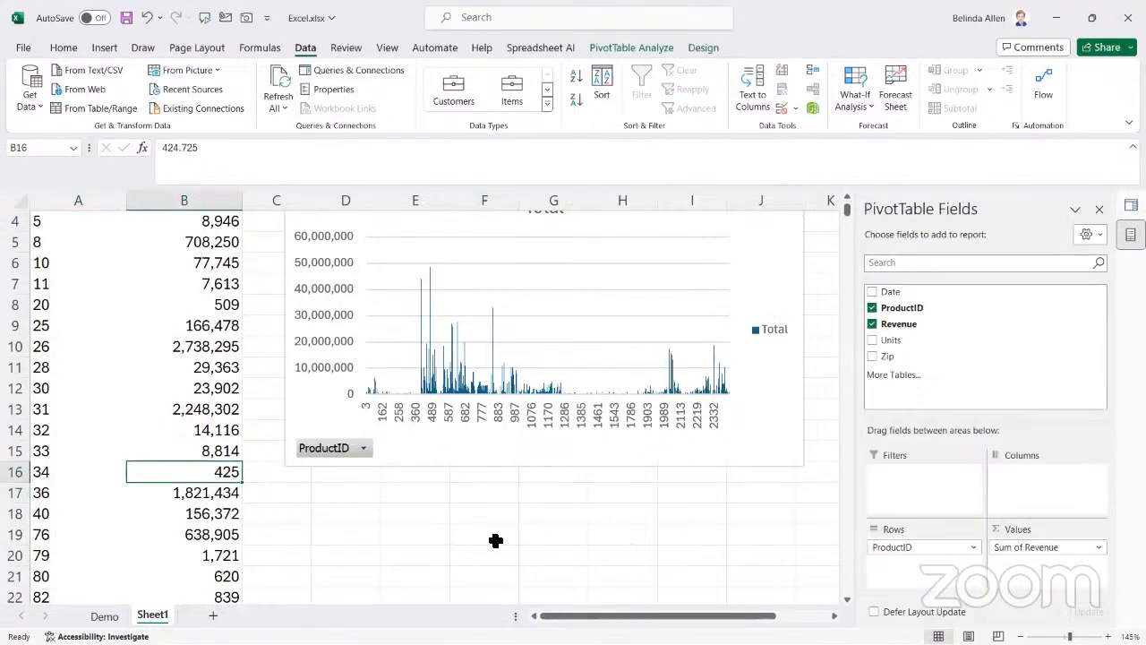
click(621, 46)
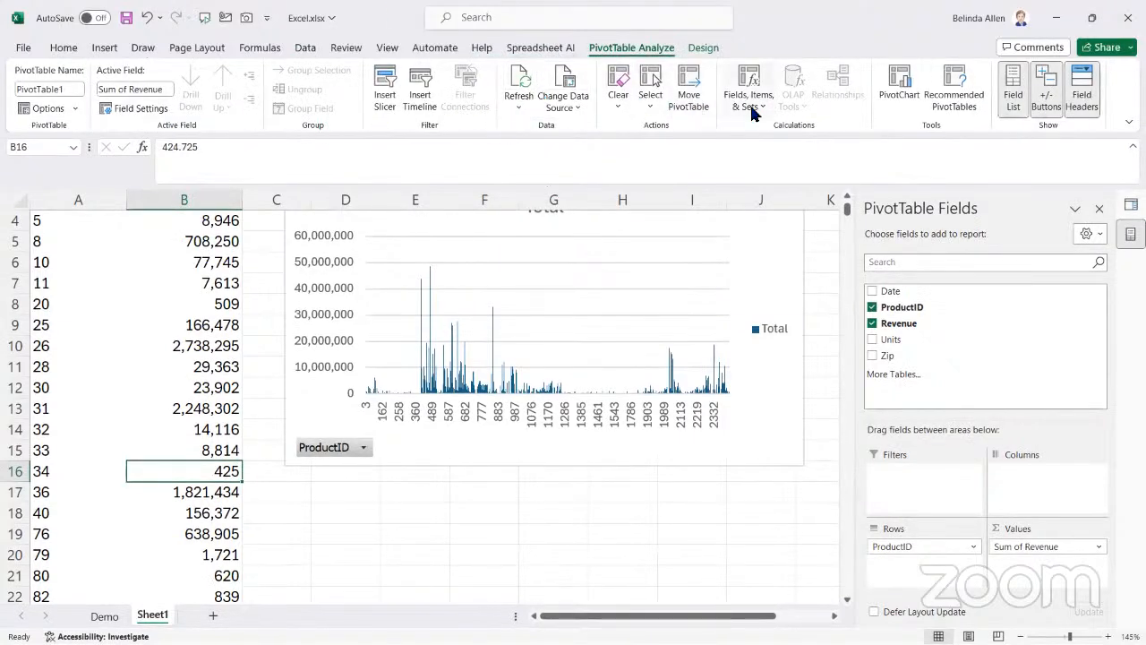
click(902, 94)
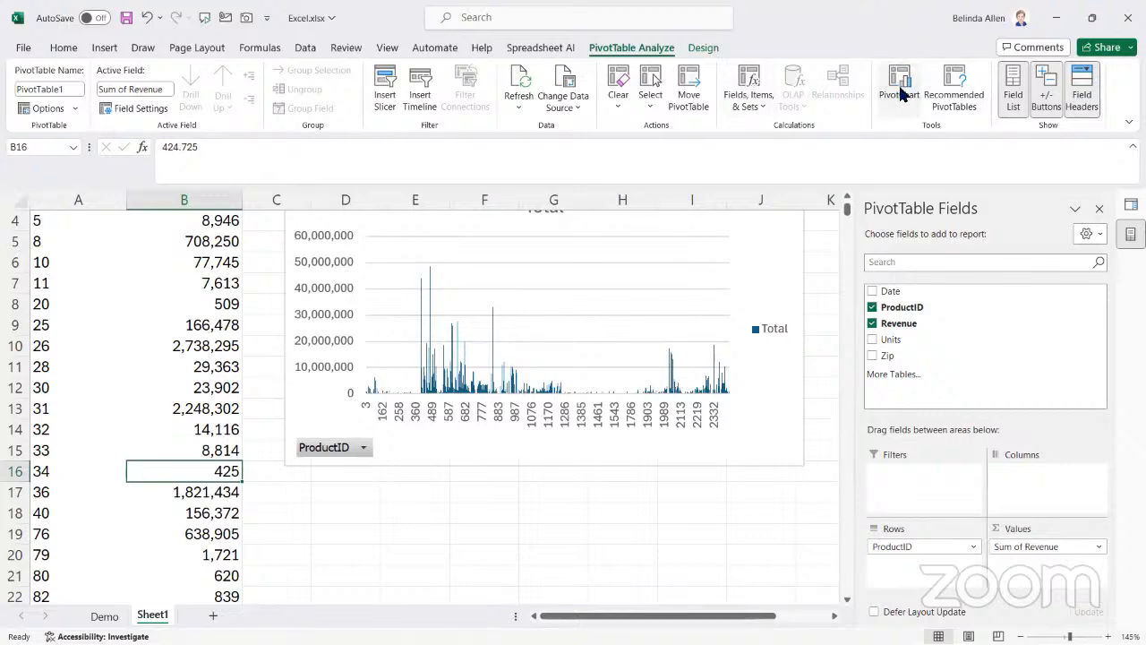
click(379, 227)
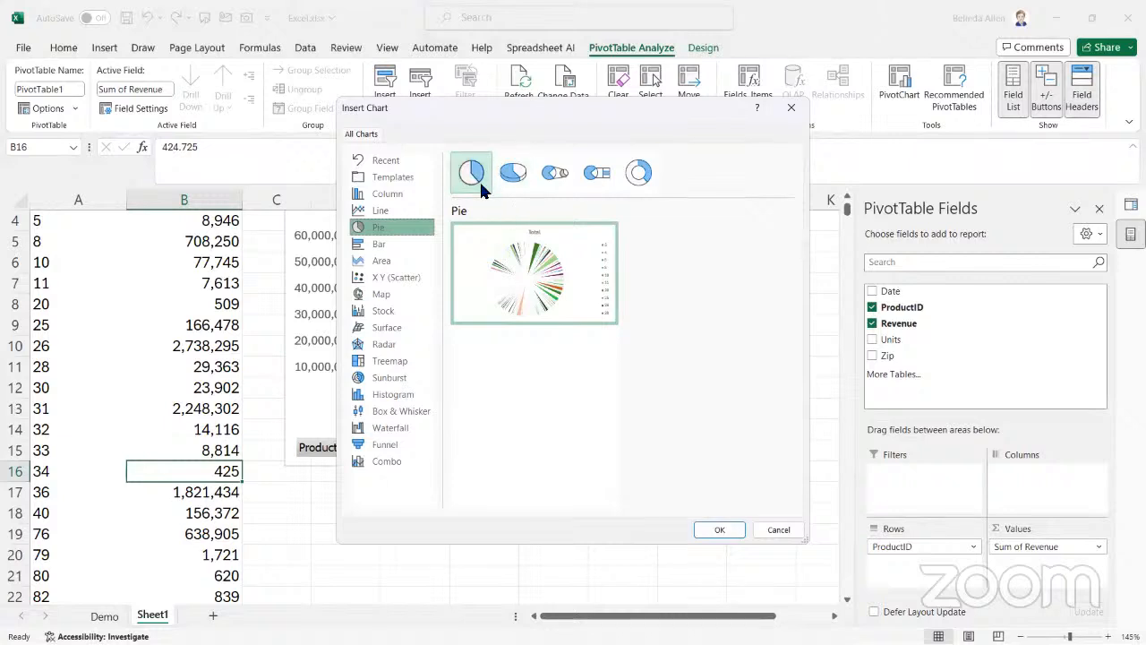
click(513, 173)
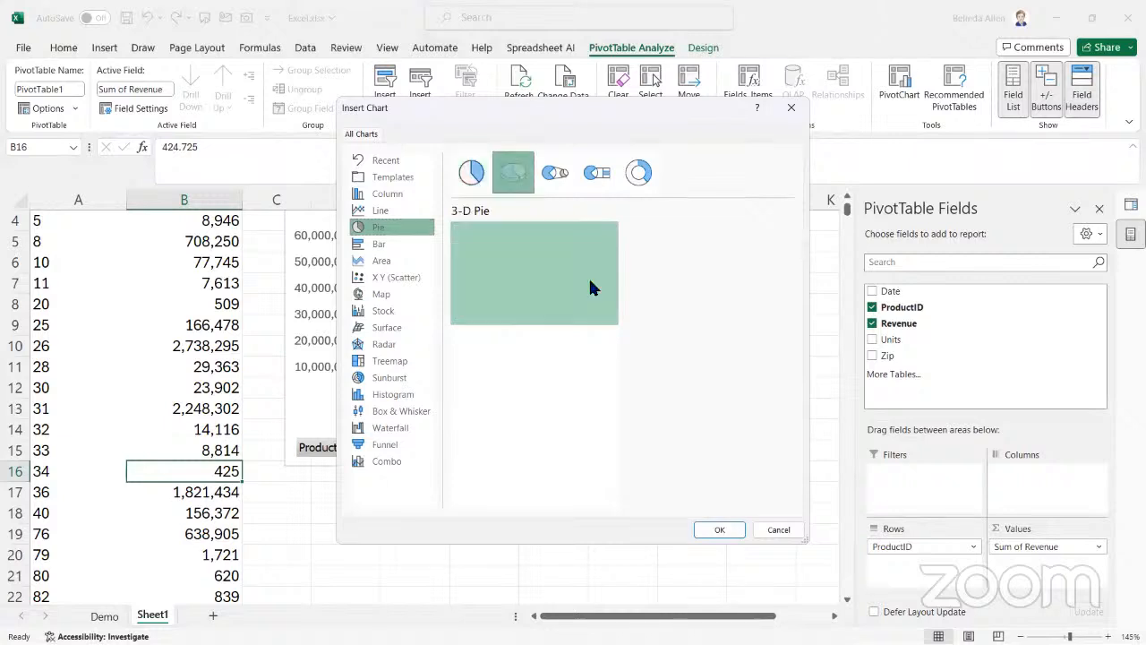
click(721, 530)
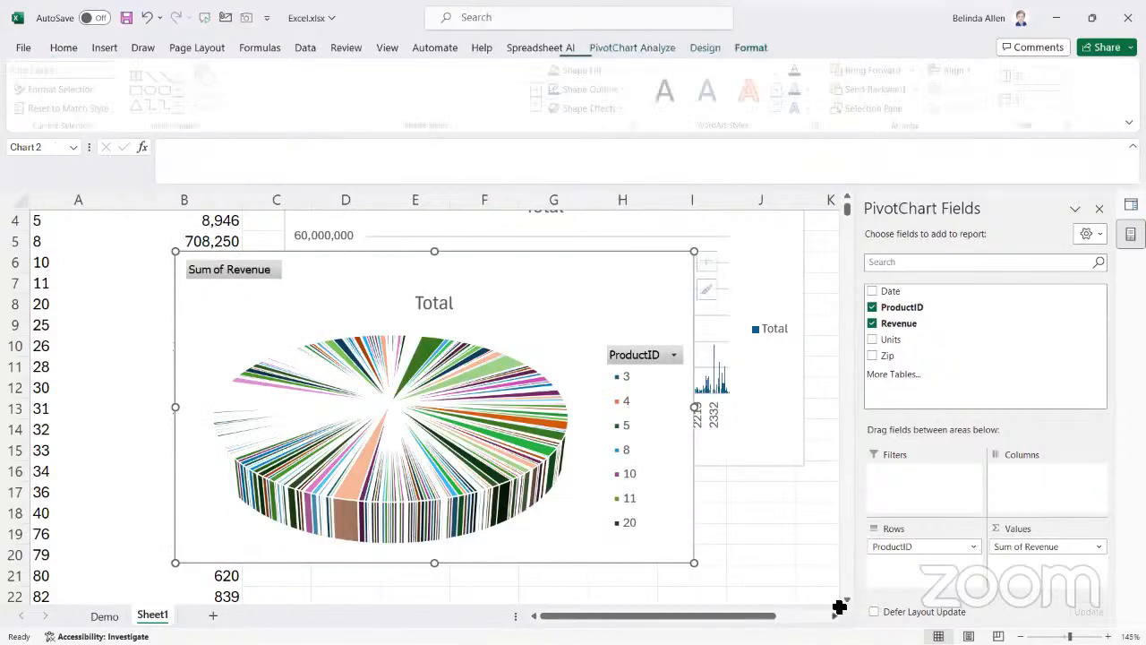
Close the PivotChart Fields and Queries & Connections panes and move the pie chart below the column chart
scroll(846, 602, down, 1)
click(426, 249)
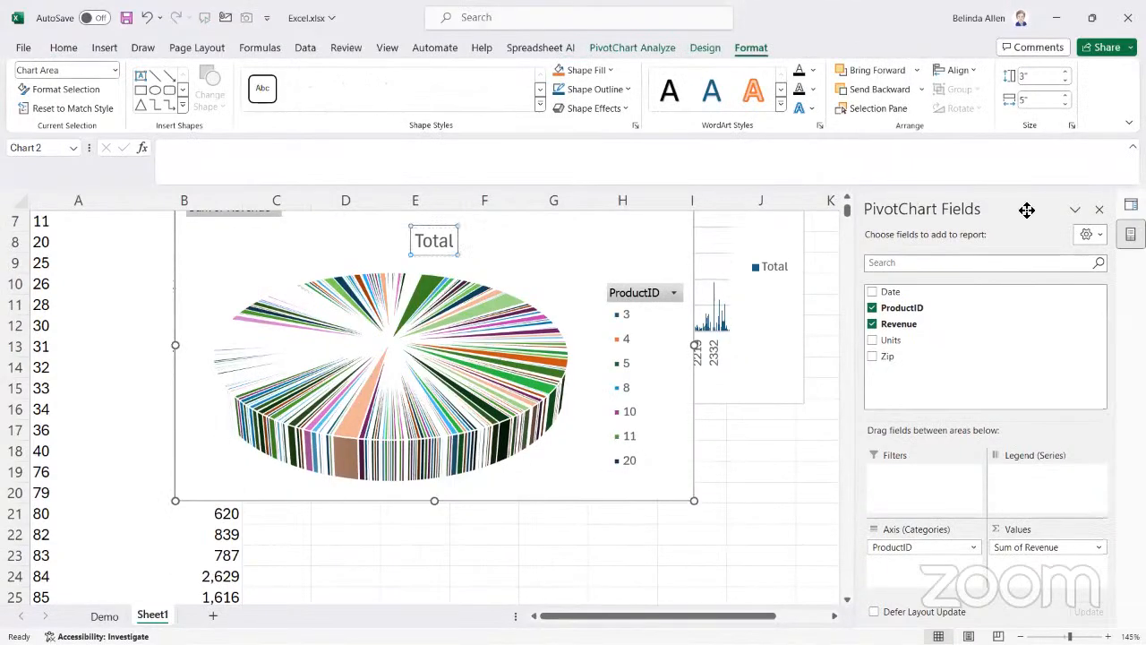
click(1100, 209)
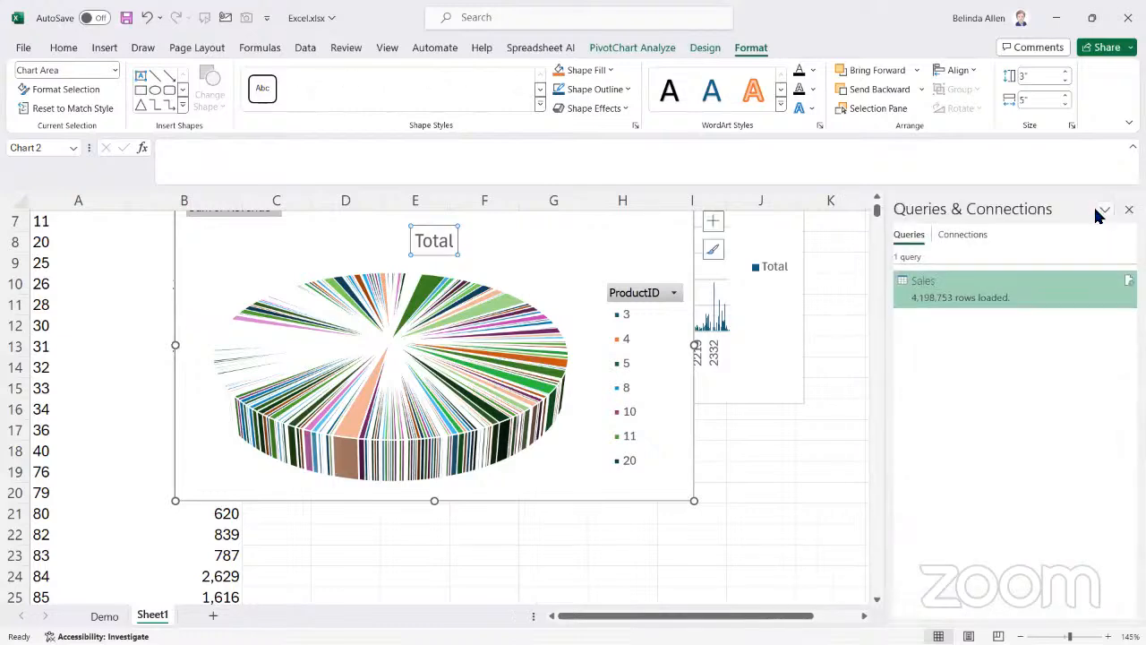
click(1129, 209)
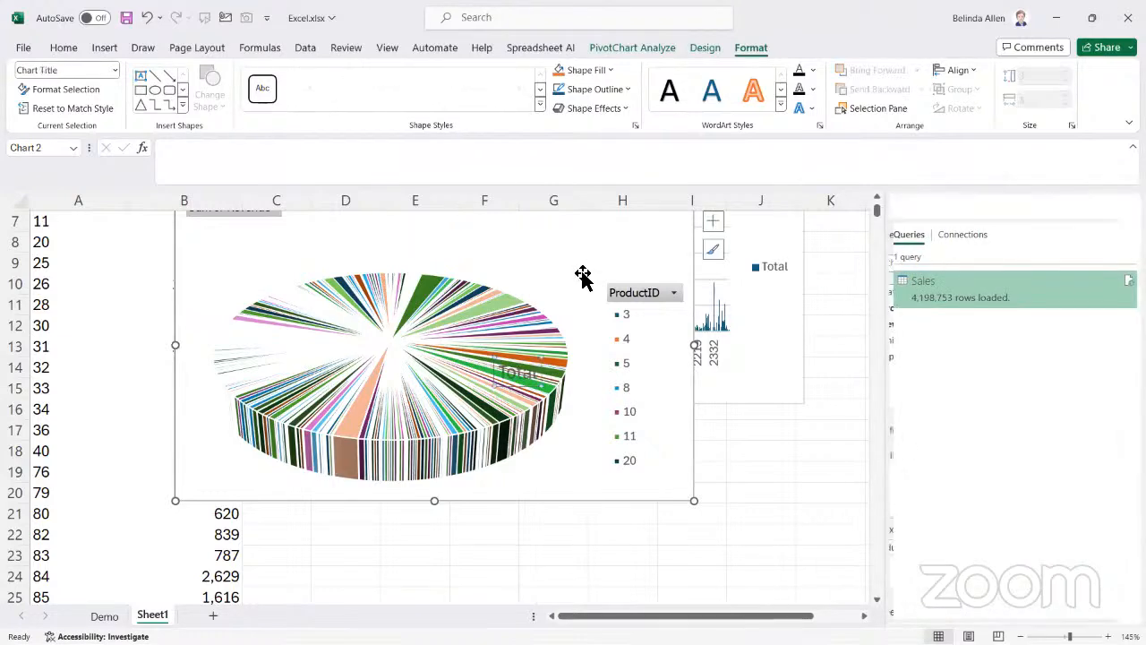
drag(486, 222, 609, 445)
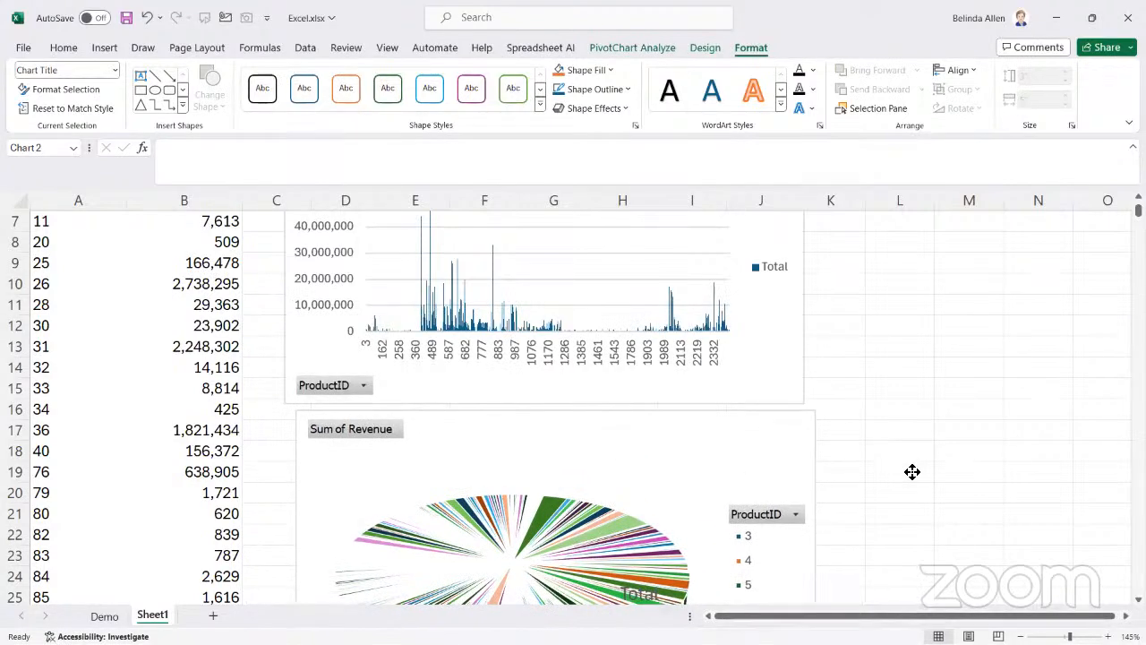
Examine the PivotTable and its two PivotCharts together at different zoom levels
scroll(573, 403, down, 2)
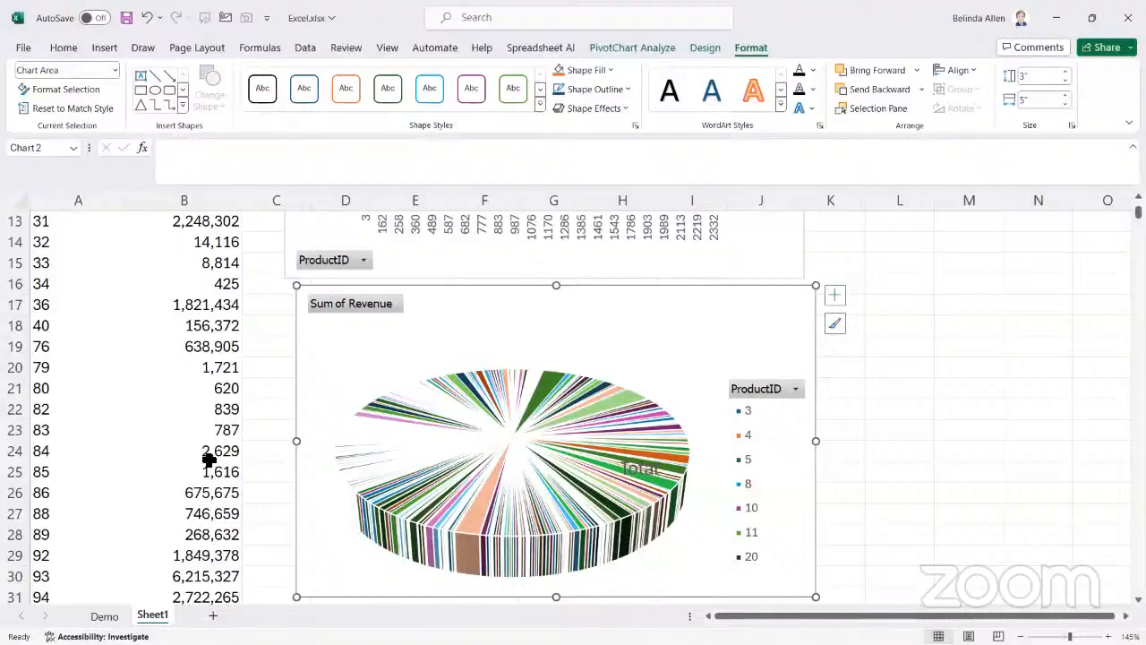
mouse_move(615, 496)
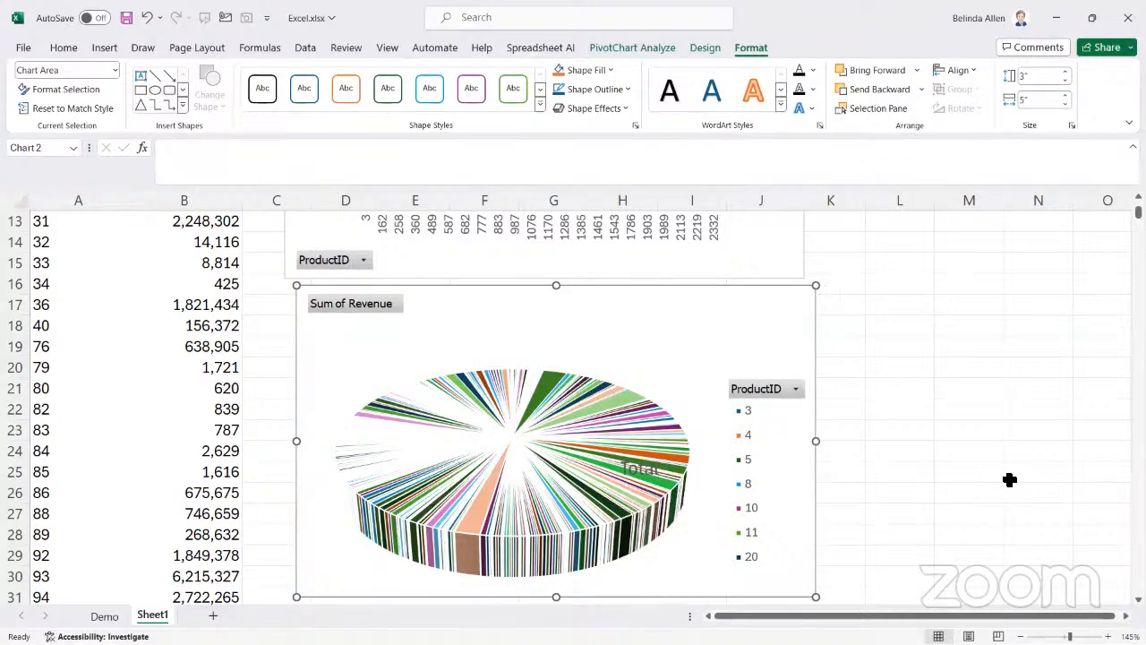
ctrl+scroll(1009, 480, down, 2)
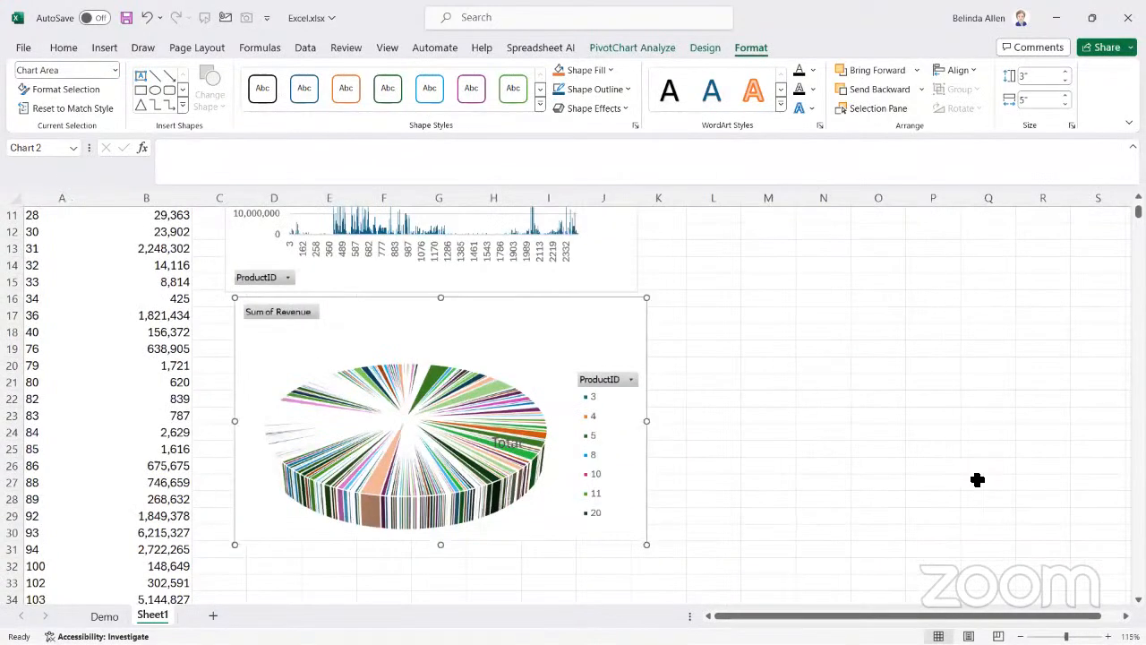
mouse_move(647, 424)
mouse_down()
mouse_move(624, 427)
mouse_move(638, 428)
mouse_up()
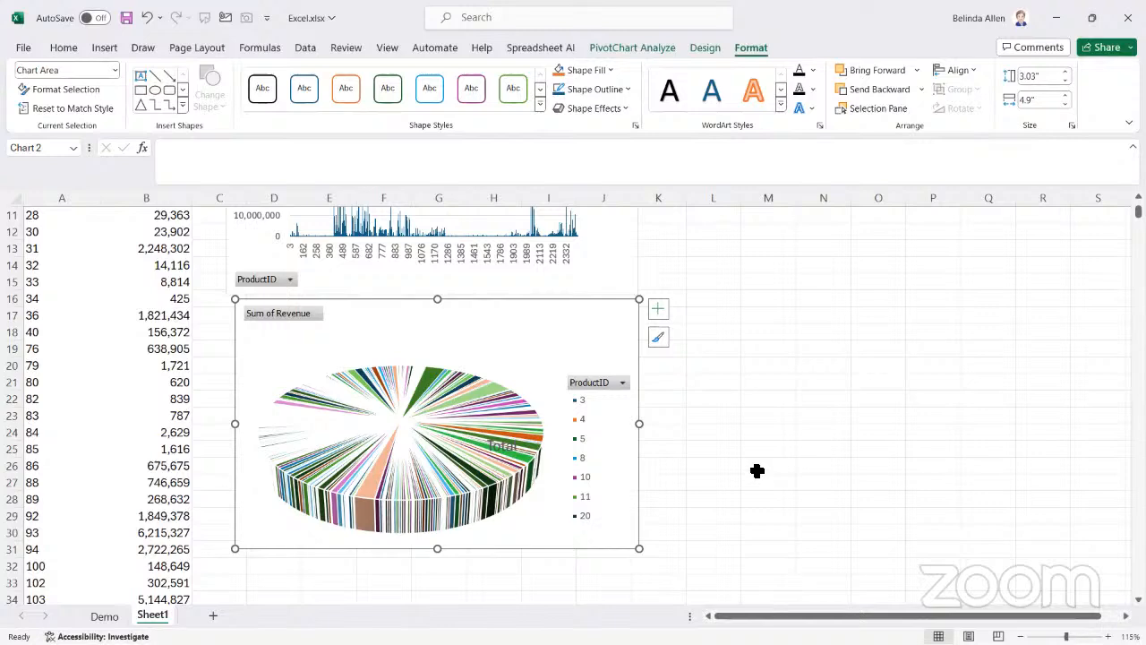
scroll(768, 467, down, 2)
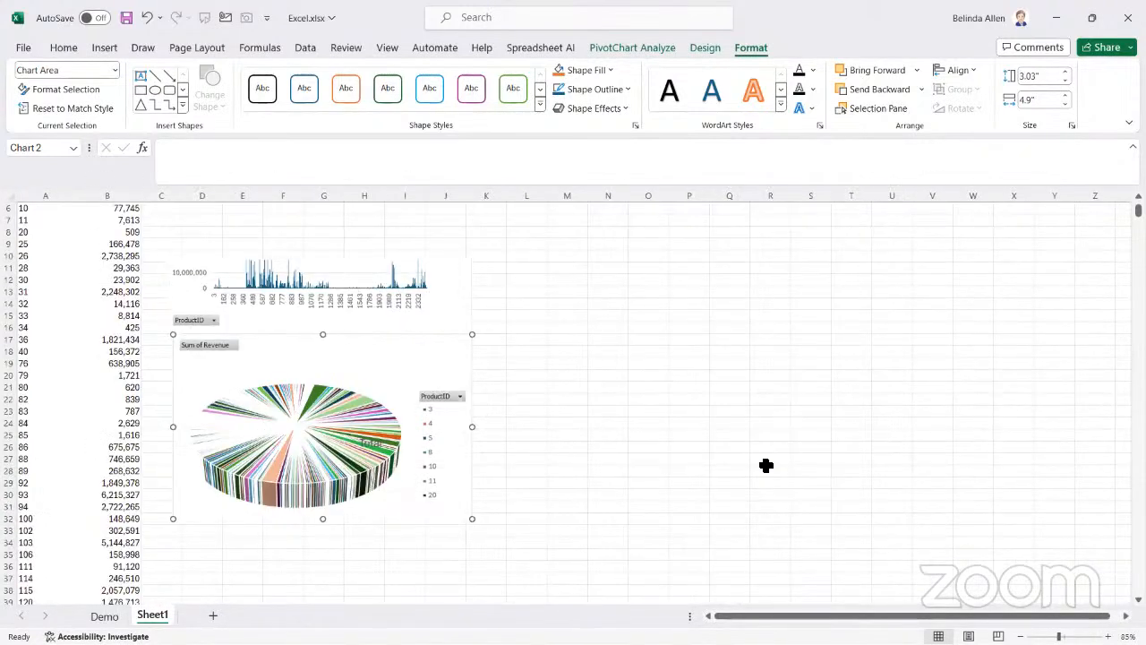
scroll(765, 465, down, 3)
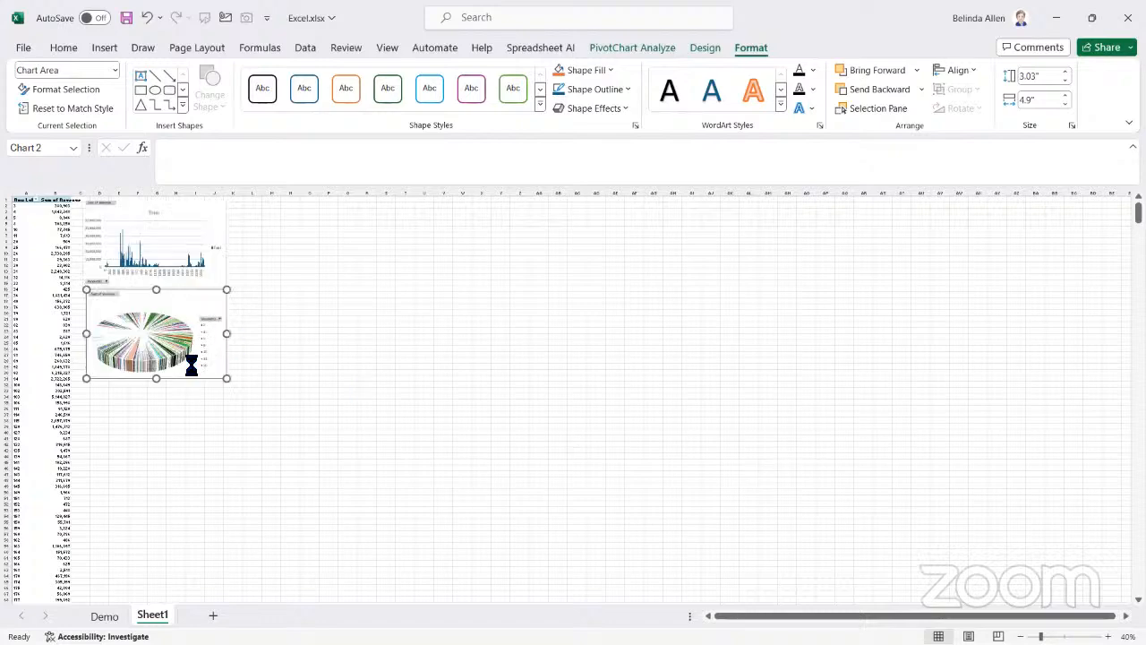
scroll(242, 404, up, 4)
scroll(166, 380, up, 1)
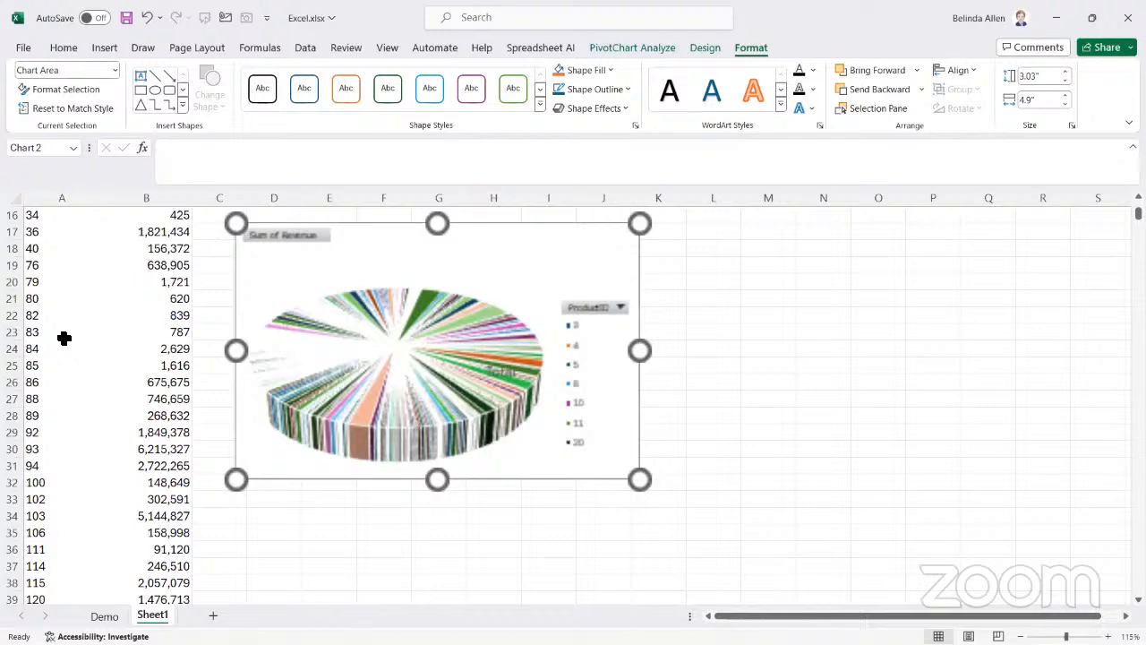
scroll(49, 333, up, 4)
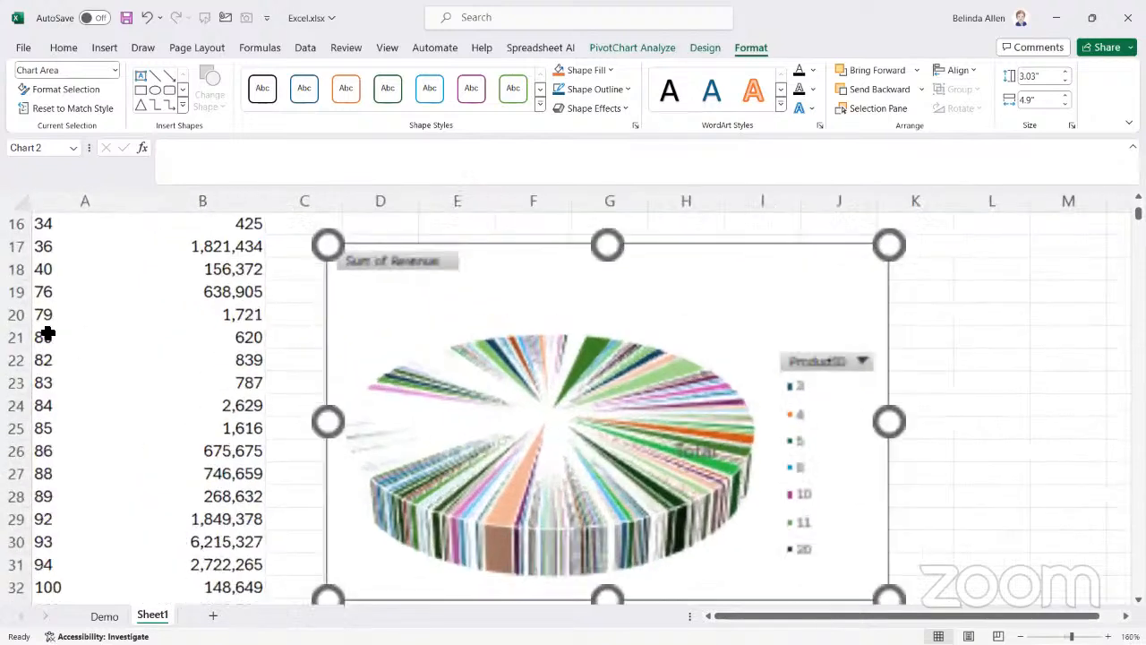
Select a ProductID cell in the PivotTable and display its field list again
click(56, 334)
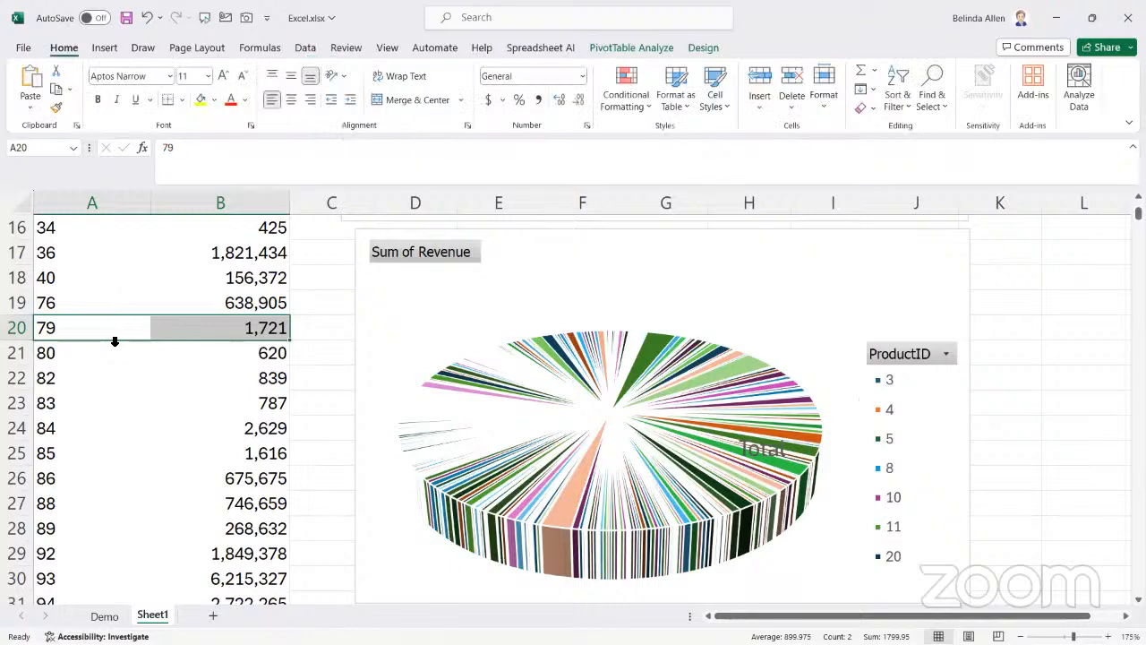
click(631, 48)
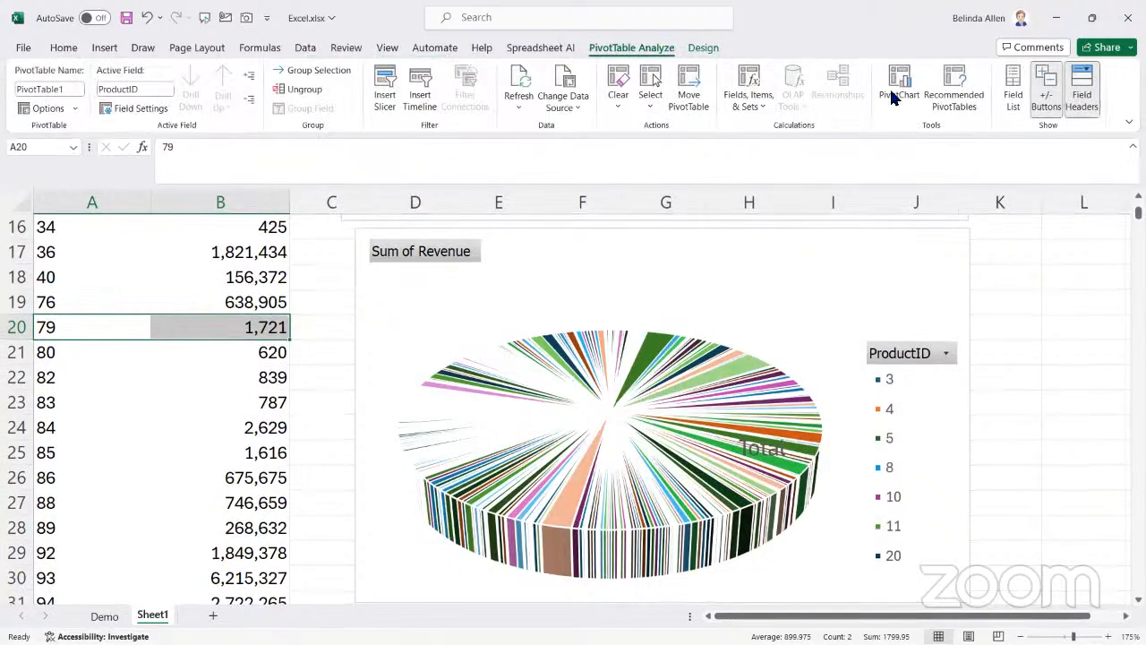
click(1013, 90)
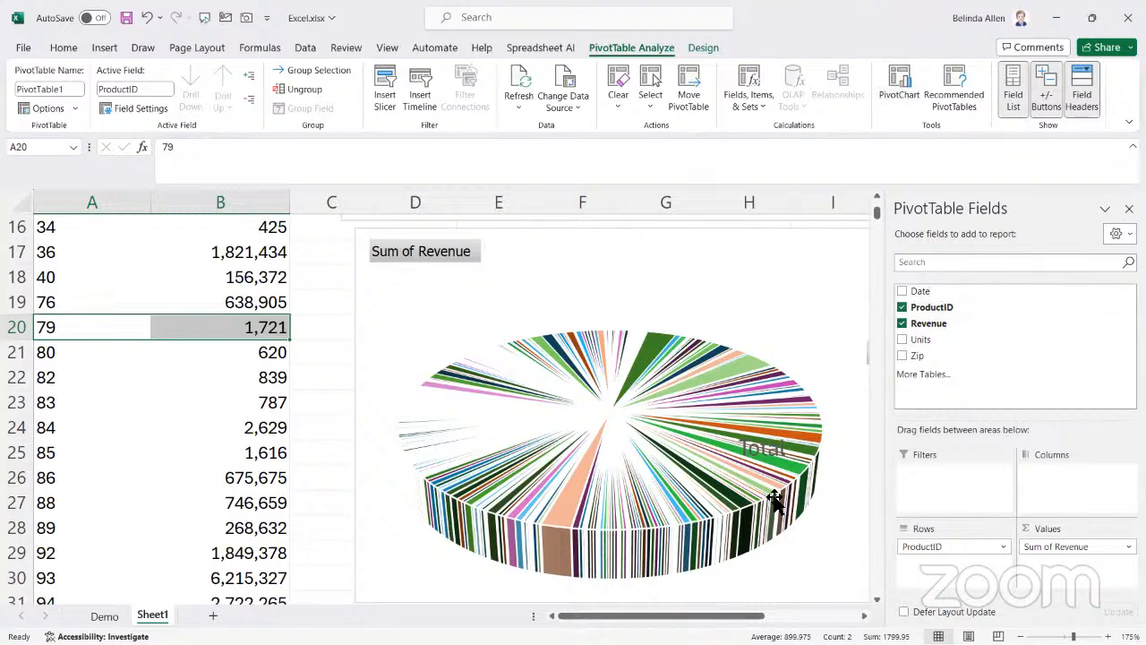
Return to the start of the PivotTable and open the filter options of its Row Labels header
scroll(102, 316, up, 1)
scroll(107, 309, up, 4)
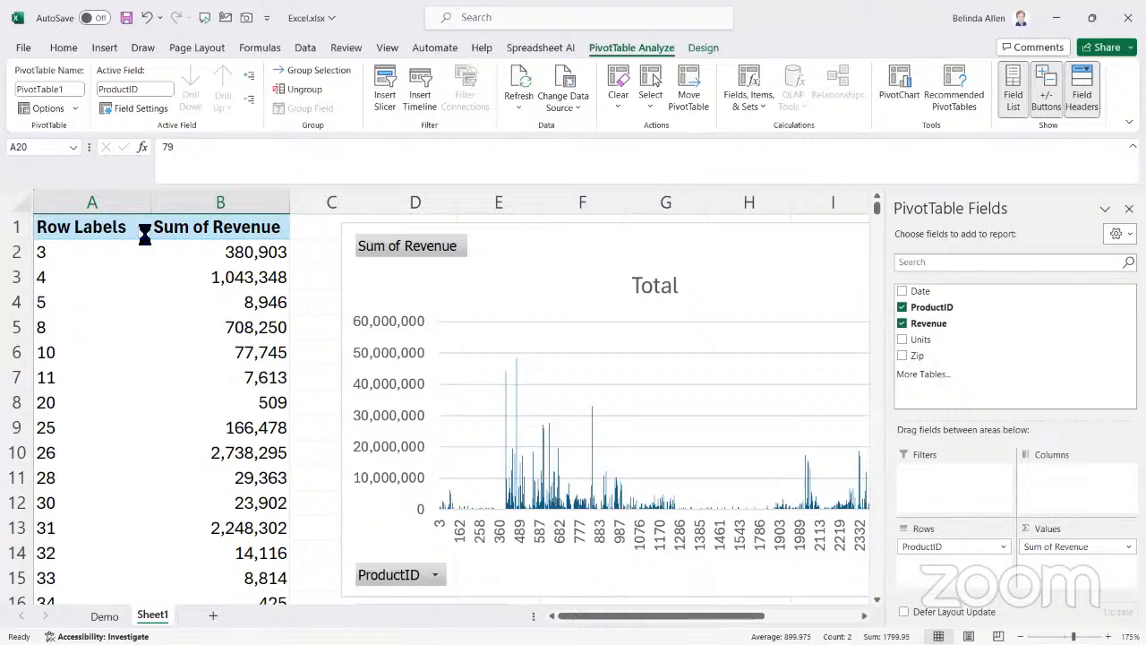
click(143, 232)
click(39, 402)
click(39, 441)
click(39, 467)
click(40, 493)
click(40, 507)
scroll(42, 504, down, 2)
click(39, 493)
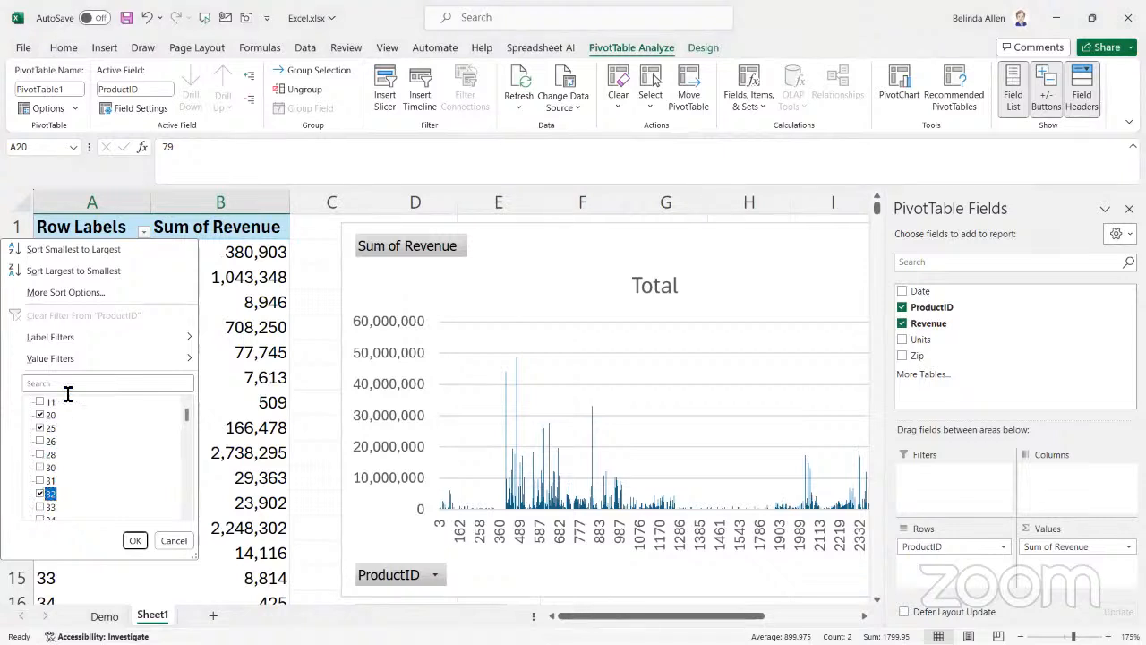
Apply a value filter to ProductID that keeps products whose Sum of Revenue is less than or equal to a chosen amount
mouse_move(64, 358)
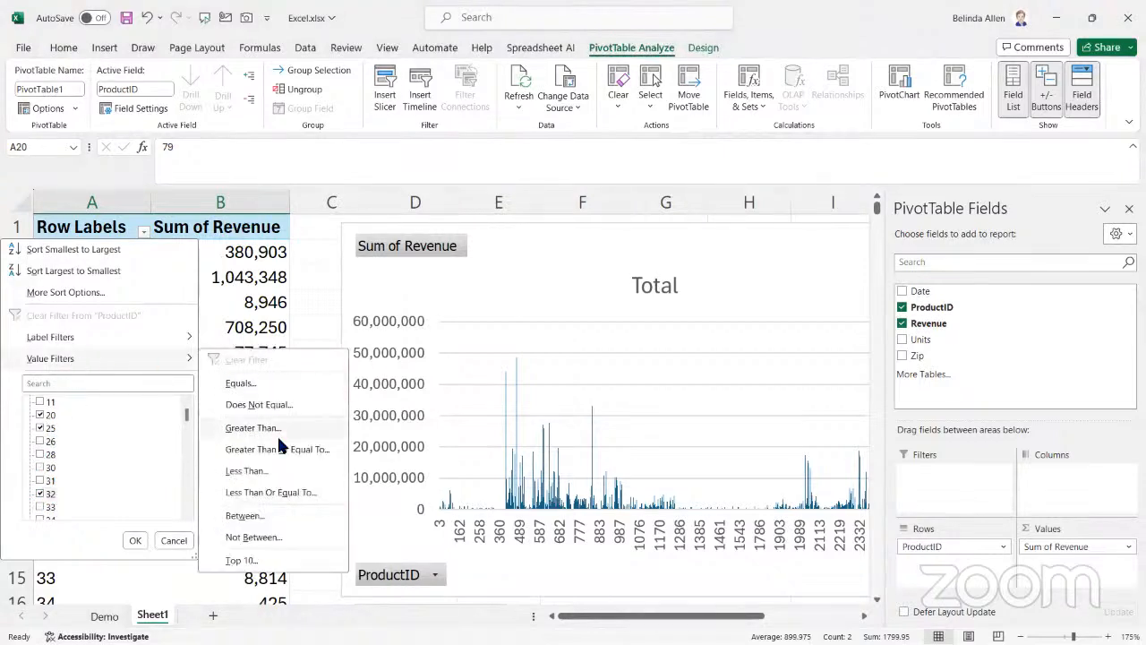
click(242, 491)
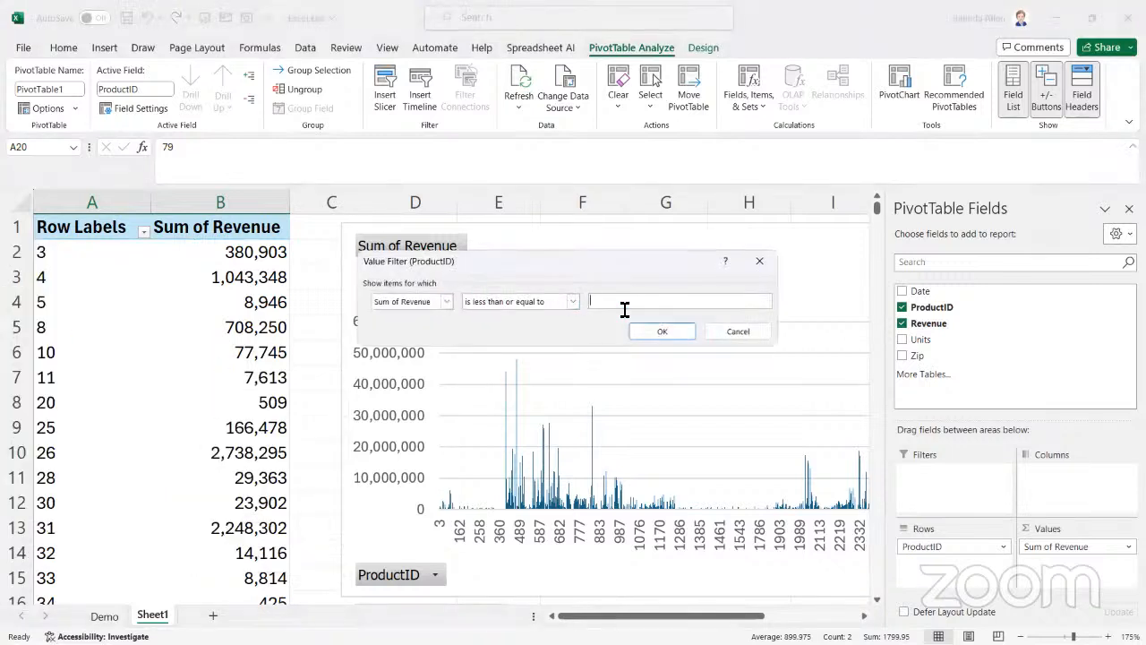
key(Return)
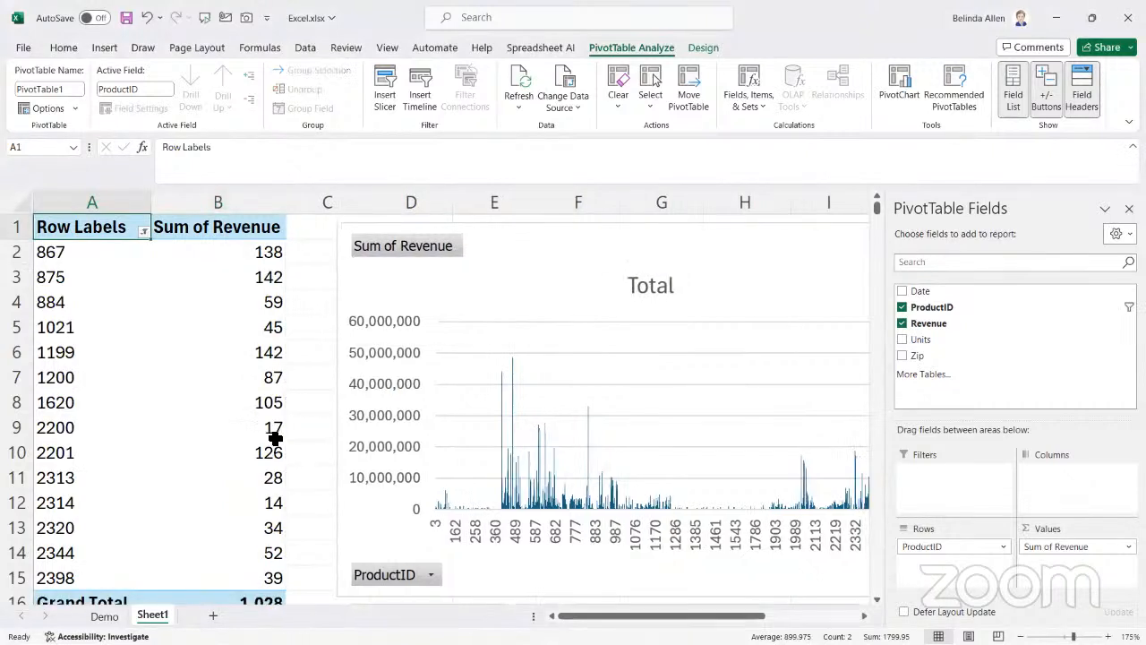
Close the PivotTable field list and bring the filtered table and both PivotCharts fully into view at 85% zoom
click(1129, 208)
mouse_move(818, 479)
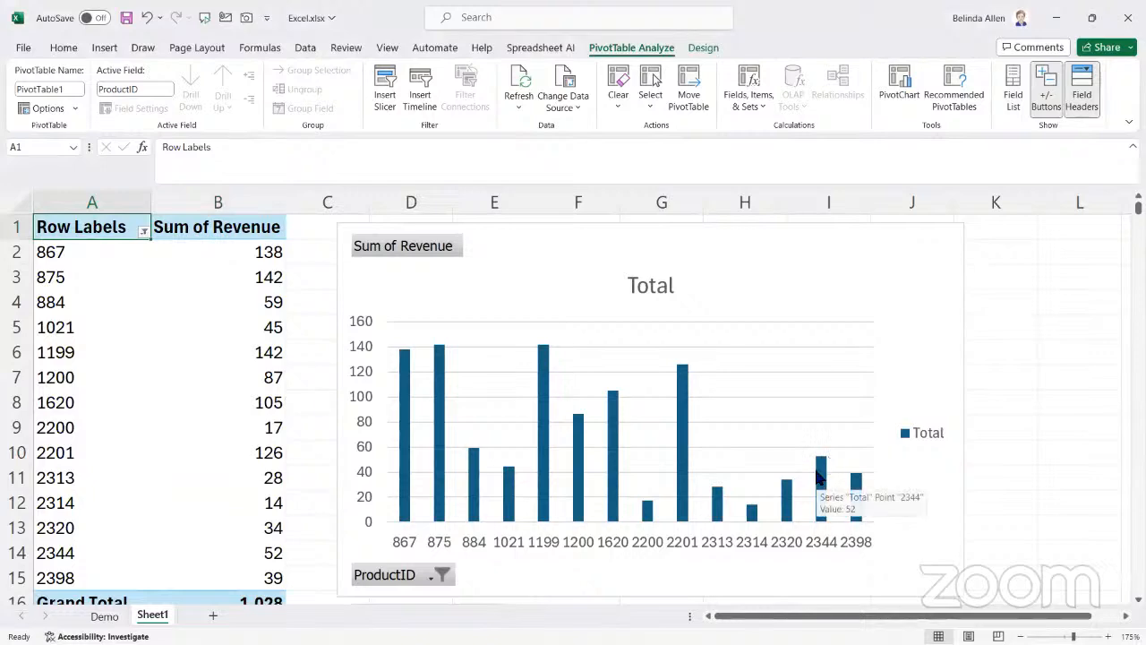
scroll(818, 479, down, 3)
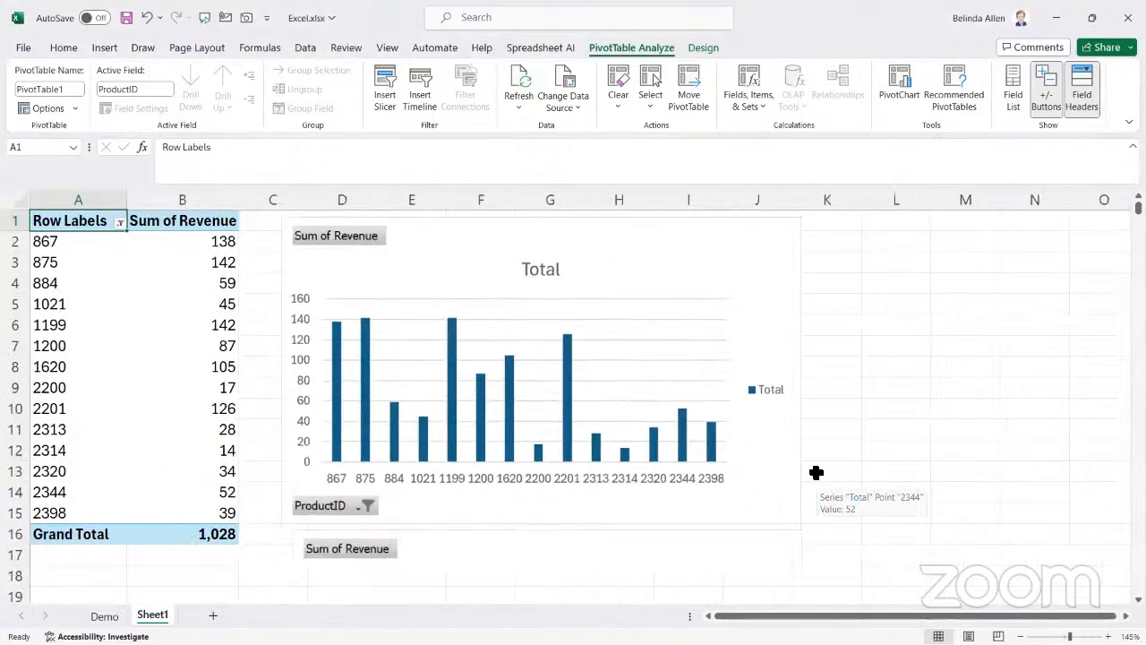
scroll(816, 472, down, 1)
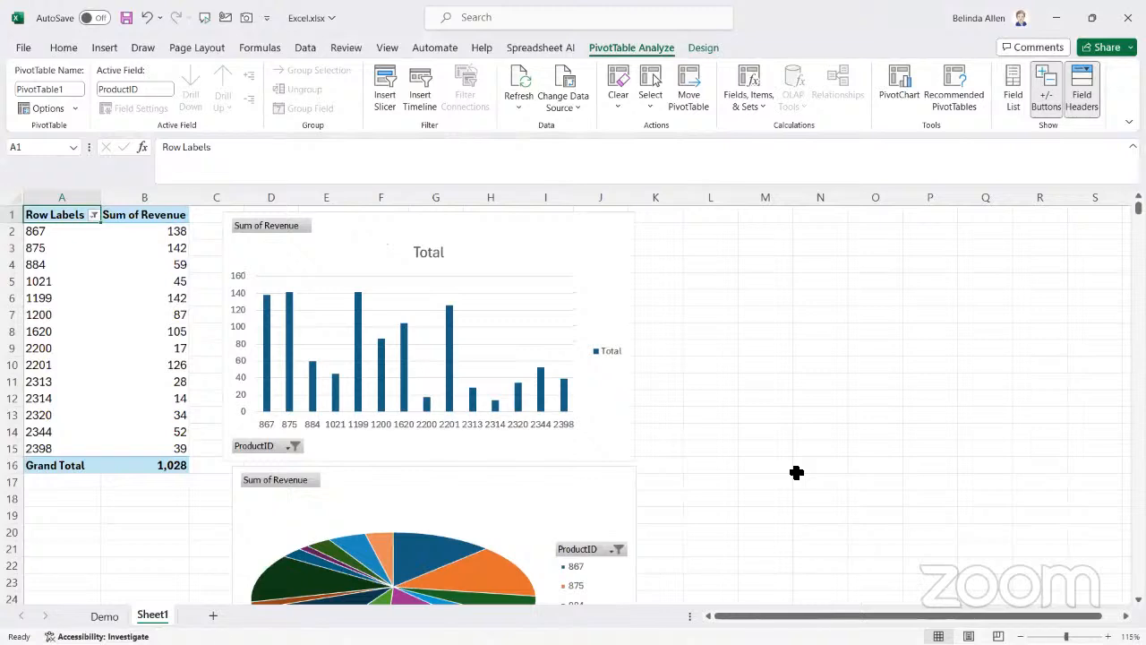
scroll(792, 475, down, 2)
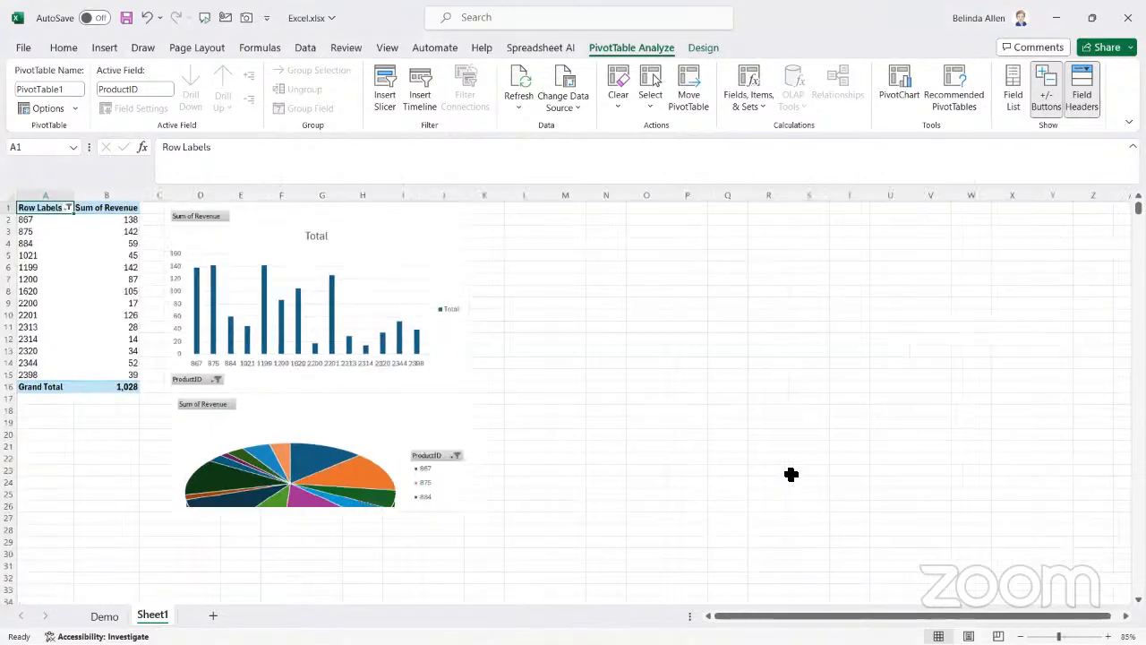
Hide the gridlines on the sheet with the PivotTable and charts
click(710, 411)
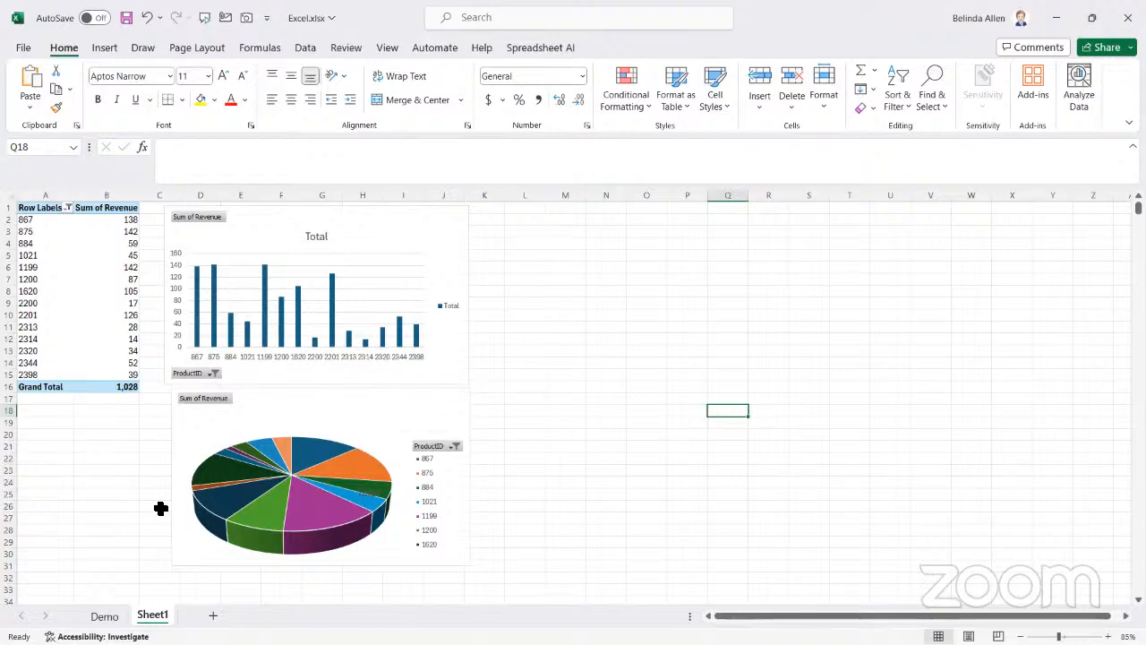
click(387, 49)
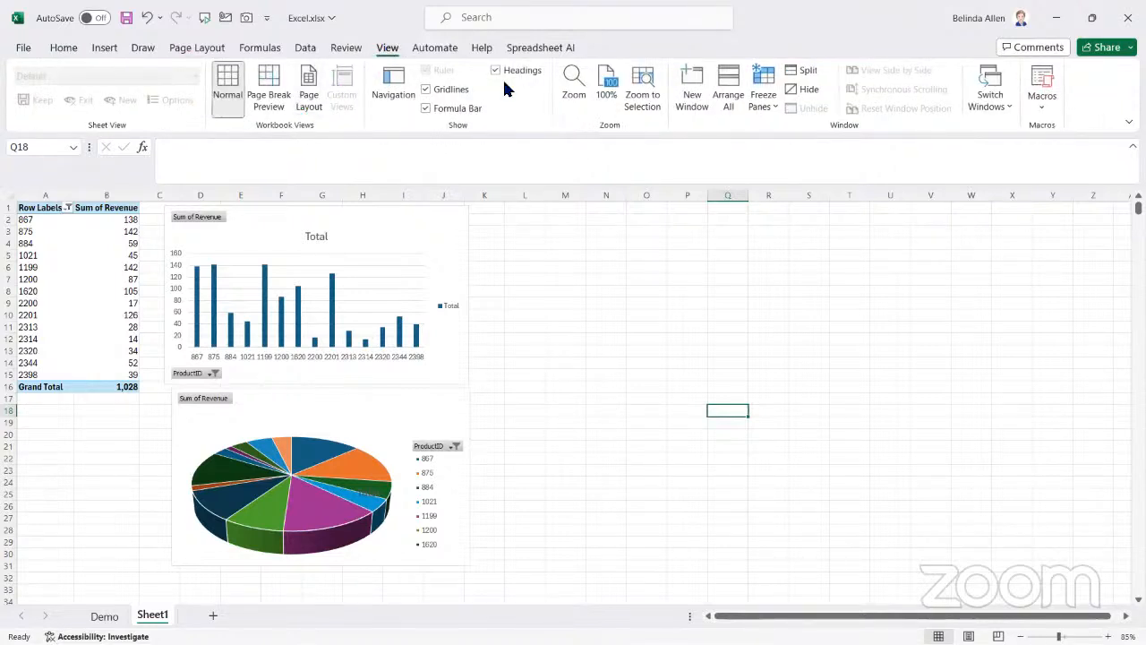
click(466, 90)
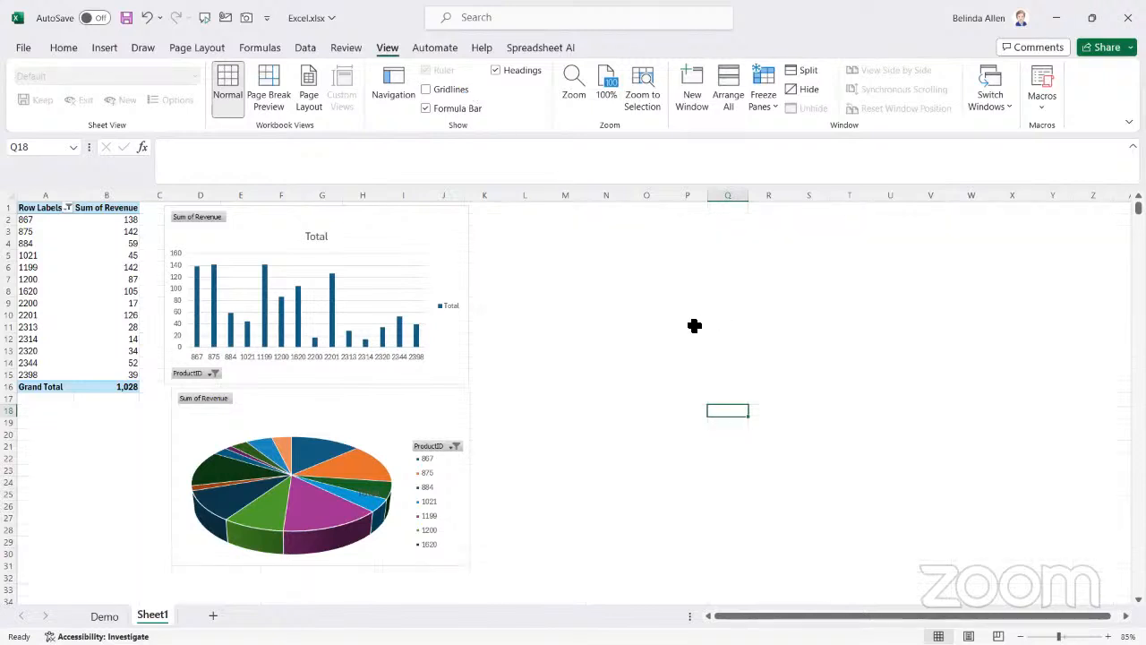
Insert two blank rows above the PivotTable's header row
click(7, 207)
right_click(9, 211)
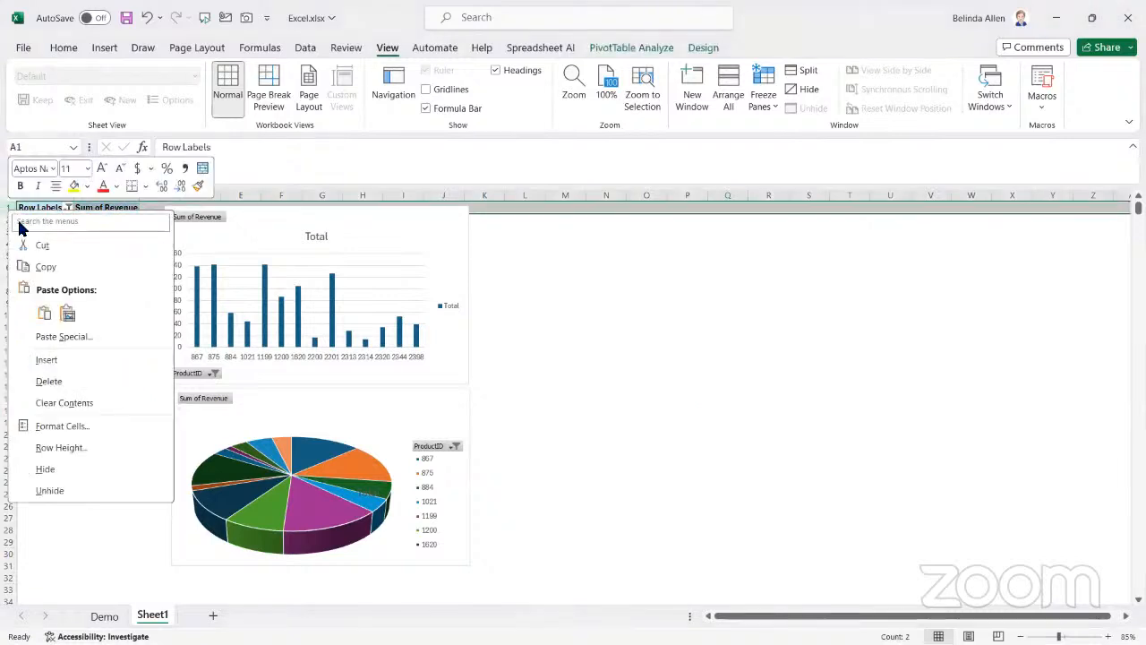
click(46, 363)
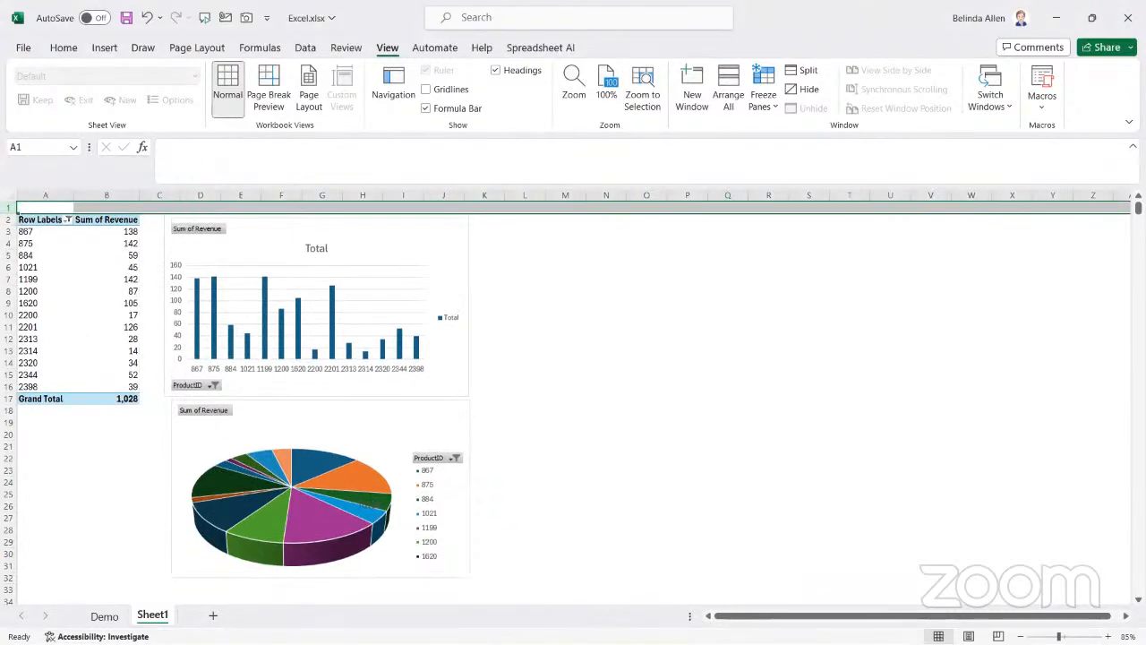
right_click(11, 209)
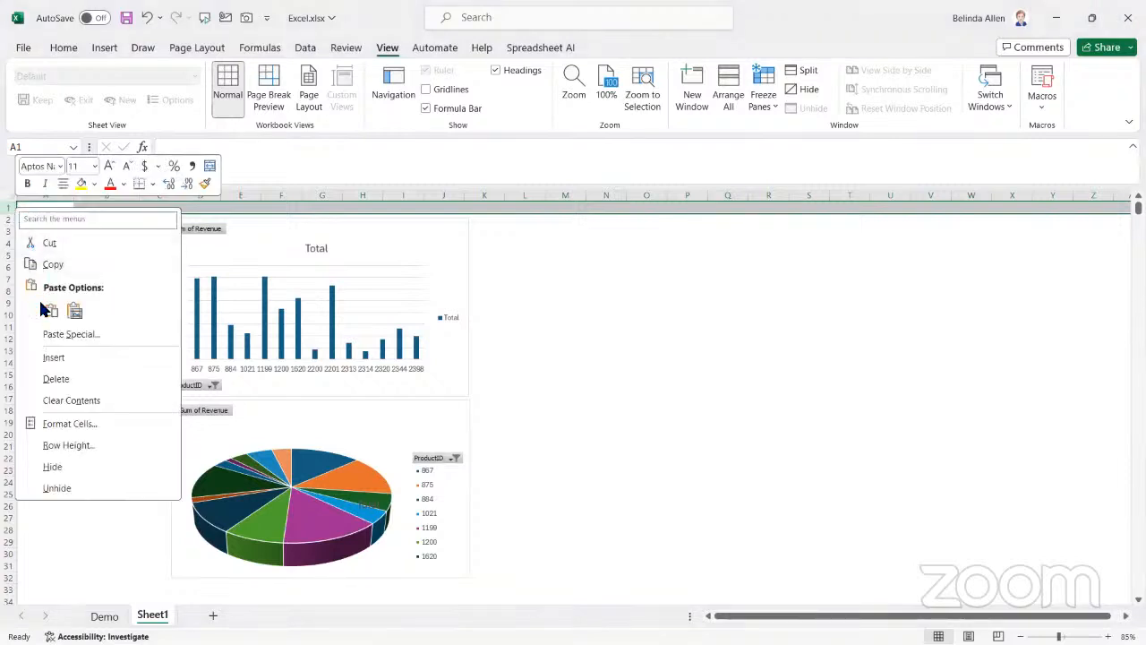
click(51, 358)
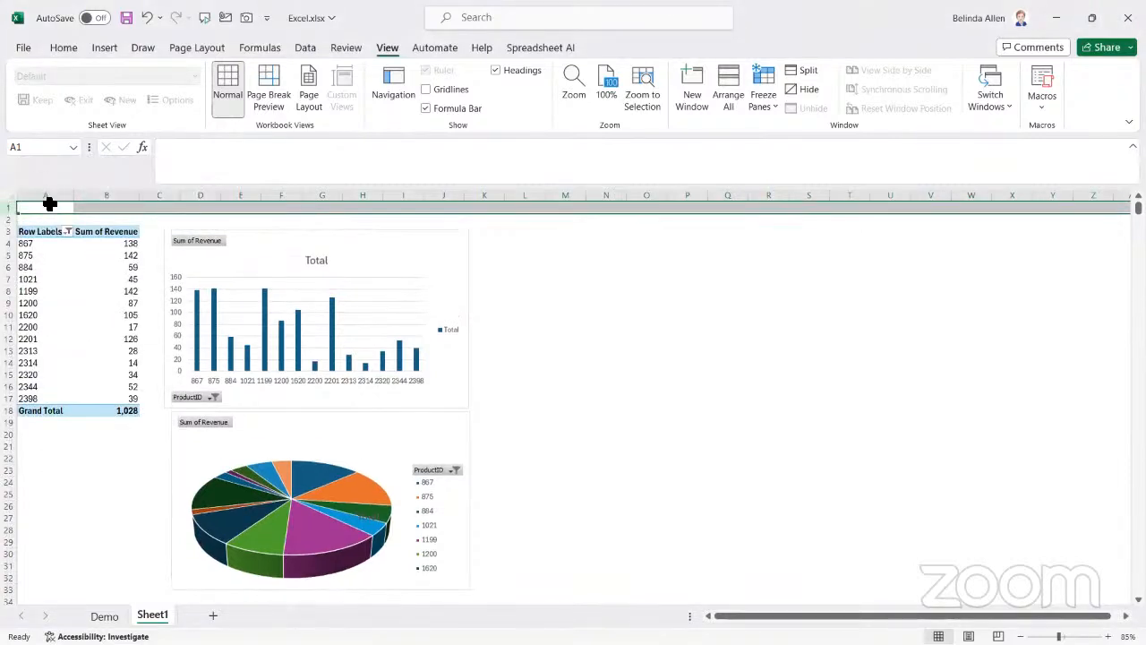
Insert a blank column before the PivotTable and deselect it by choosing an empty cell beside the charts
click(46, 197)
right_click(46, 202)
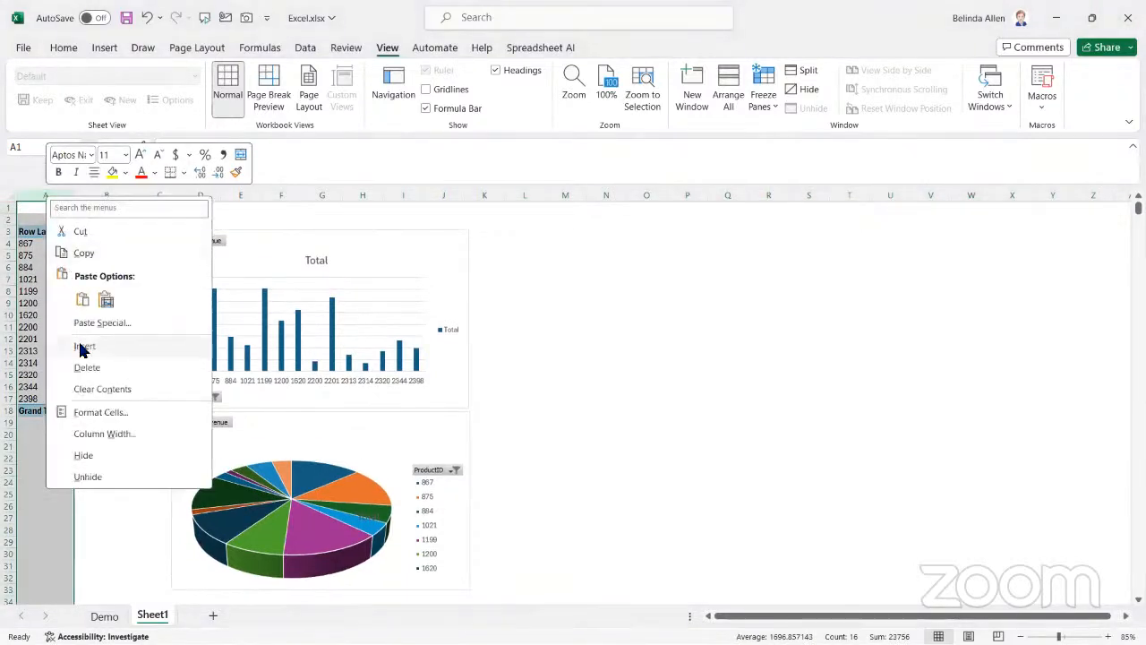
click(83, 345)
click(657, 313)
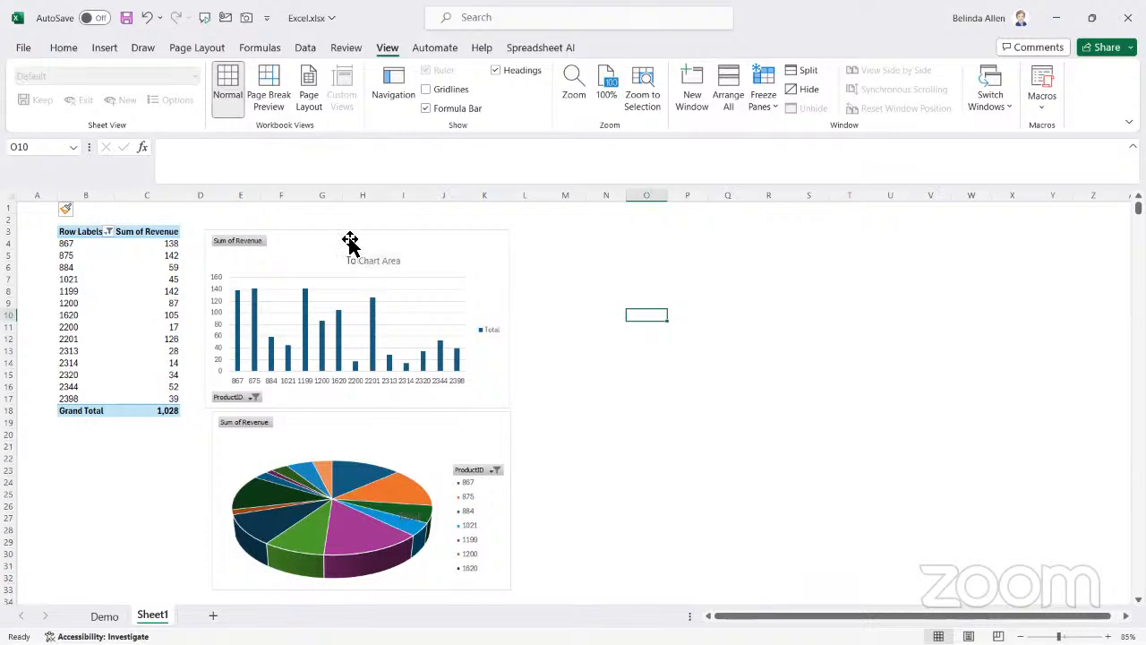
Move the column chart slightly up and to the right, leaving a small gap above the pie chart
drag(350, 243, 320, 227)
click(697, 401)
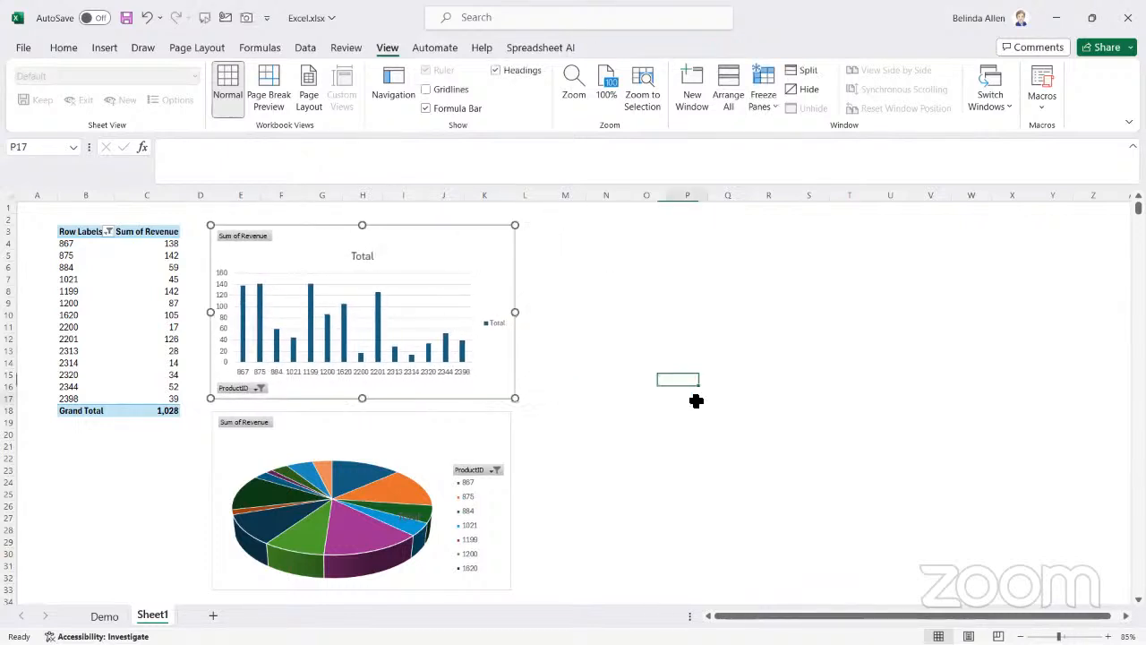
scroll(697, 419, down, 1)
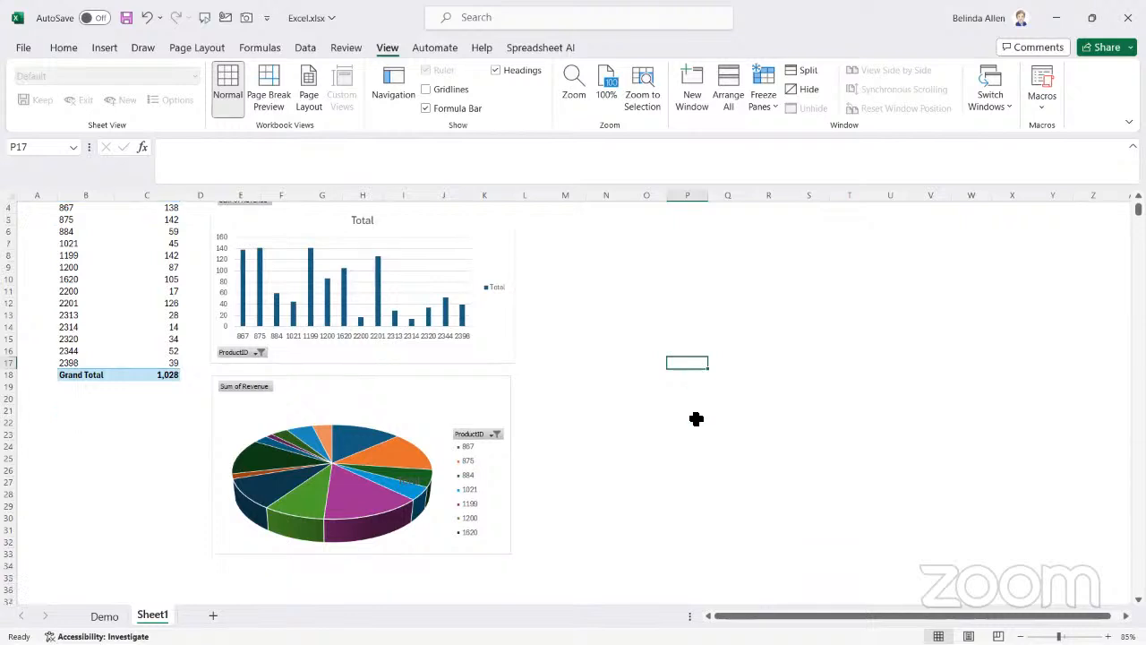
scroll(696, 419, up, 1)
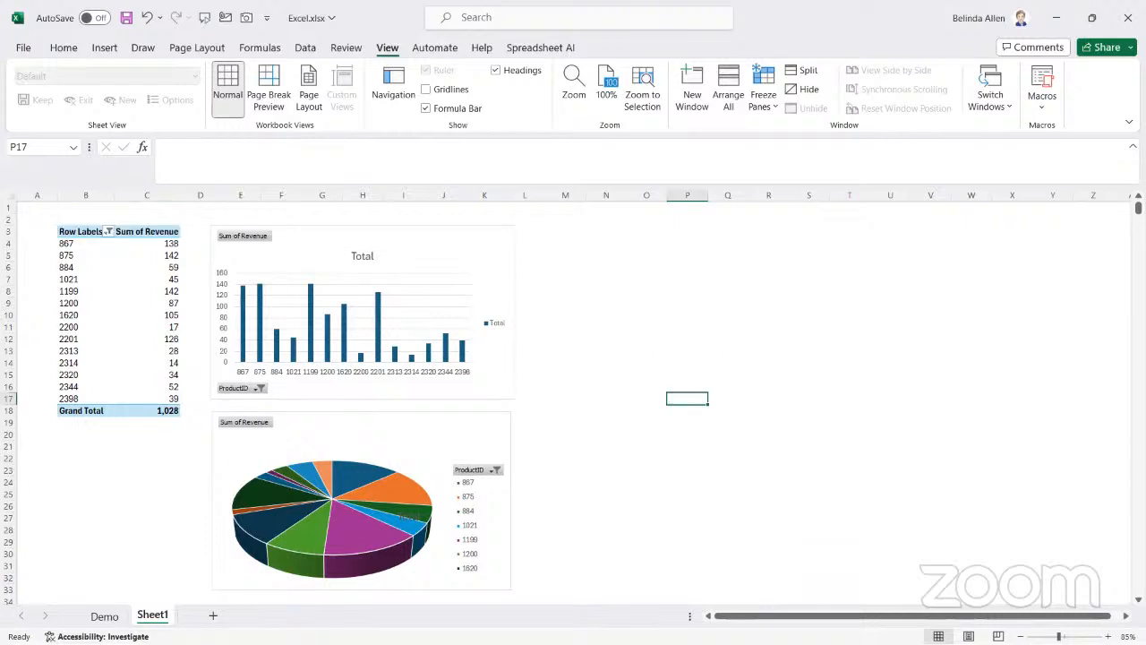
Rename Sheet1 as Chart and add a new worksheet named Use This Tab
double_click(158, 617)
text(Chart)
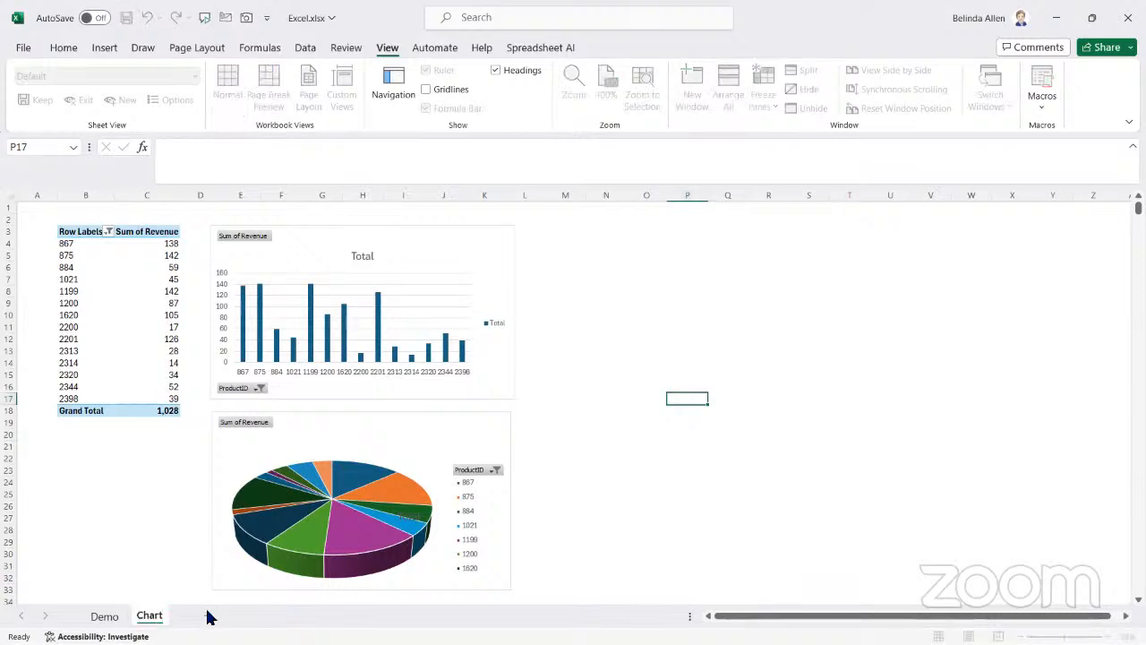
click(208, 616)
double_click(210, 617)
text(Use This Tab)
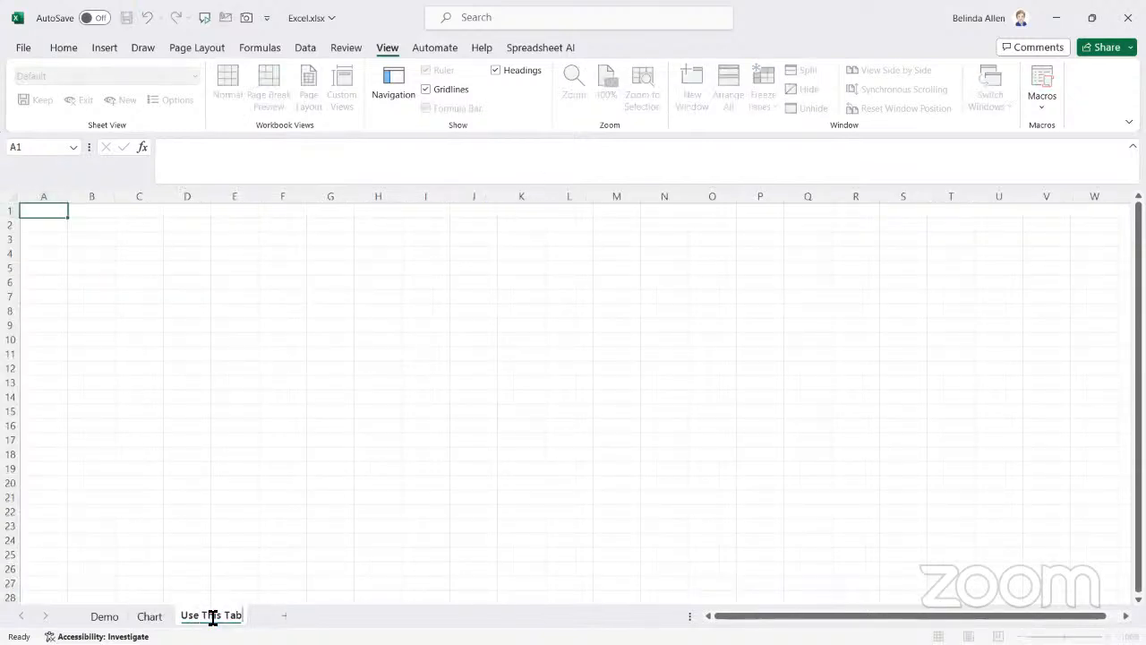
key(Return)
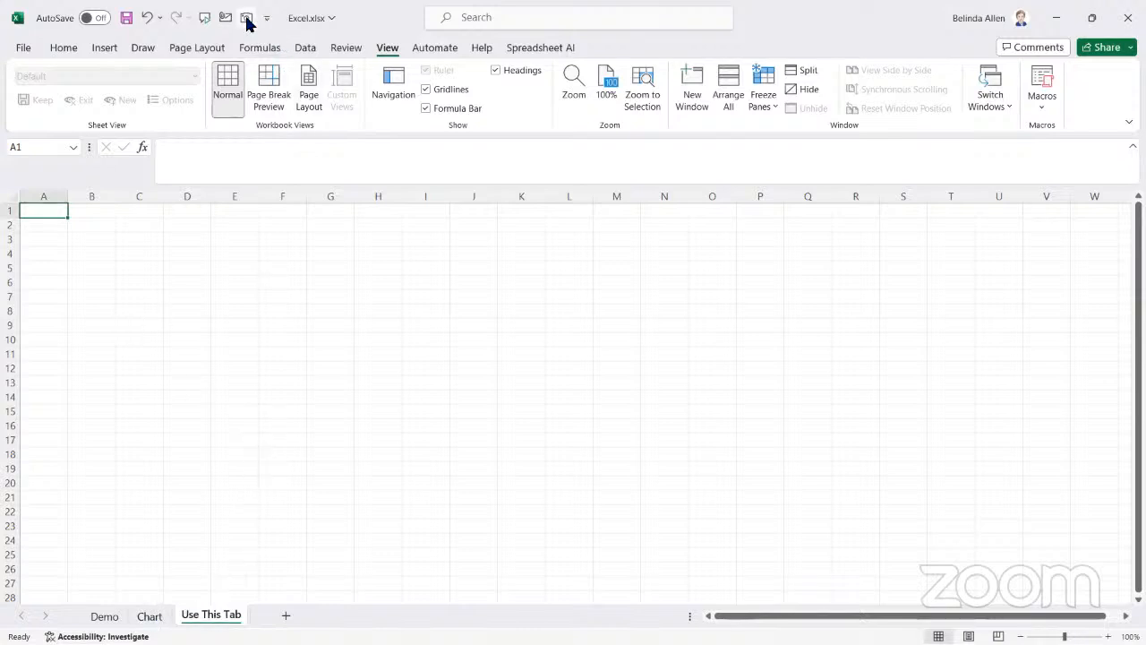
Use the Camera tool to place a linked picture of cell A1 on the Use This Tab sheet
click(144, 616)
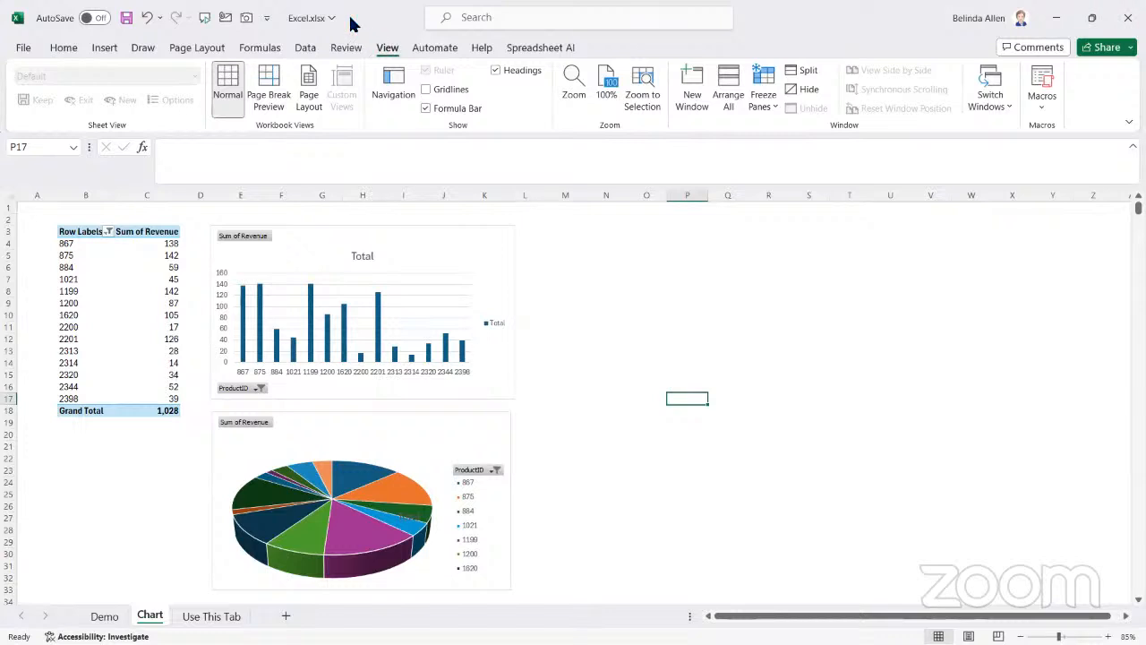
click(211, 616)
click(247, 18)
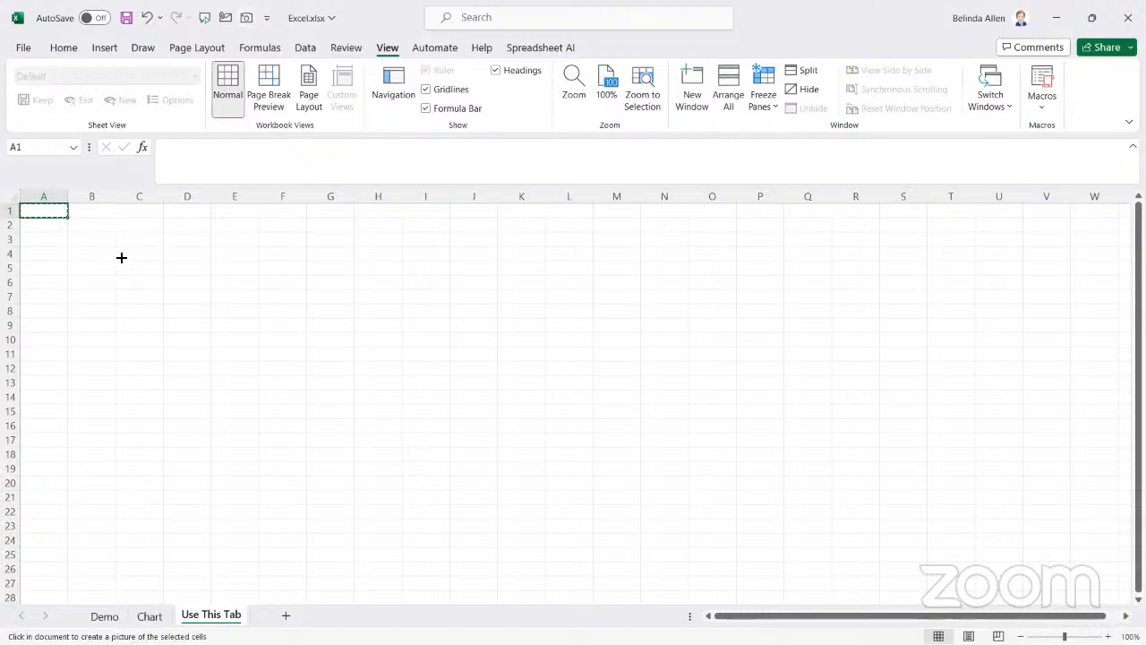
drag(72, 241, 614, 555)
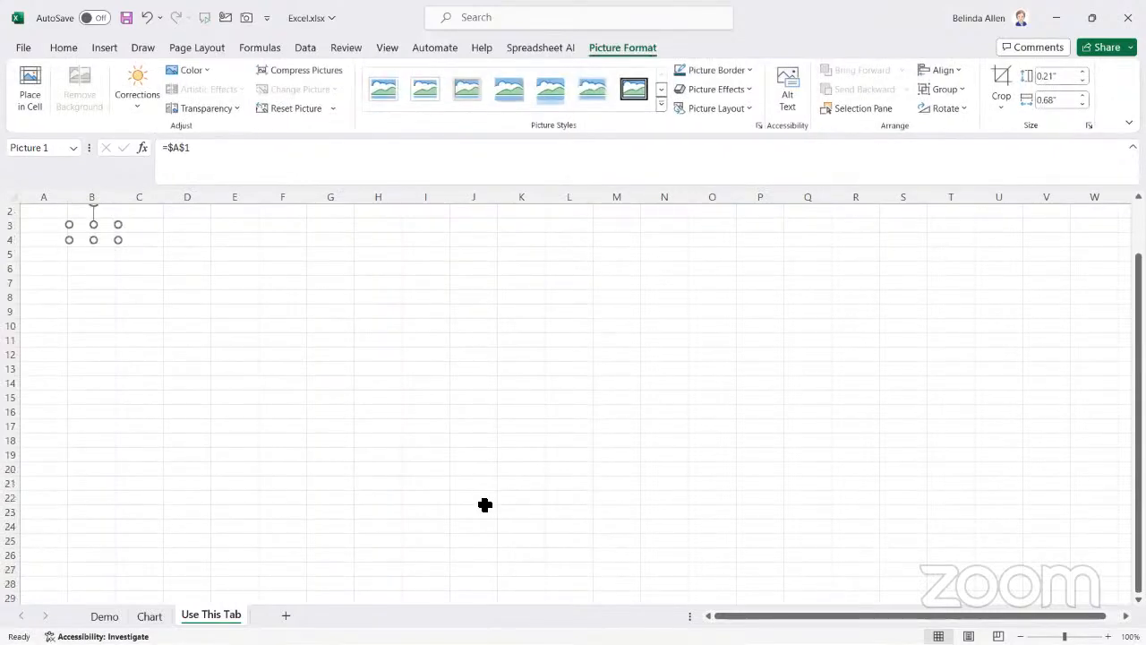
Enlarge the linked picture to about 8.26 inches high and 15.6 inches wide
drag(119, 255, 445, 605)
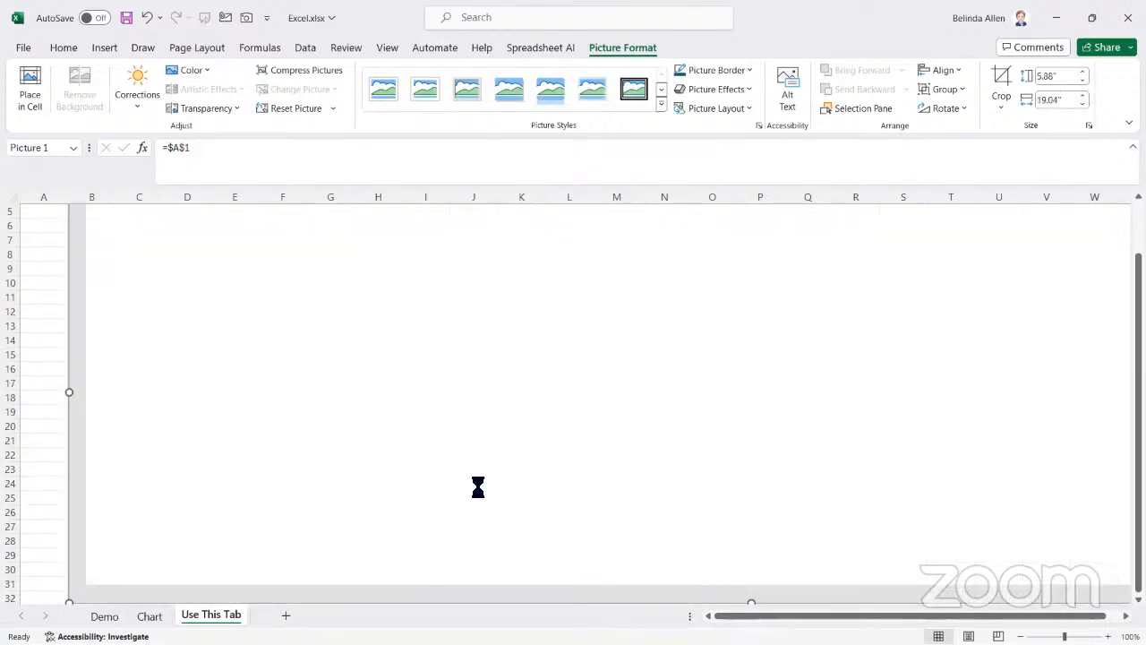
scroll(479, 486, down, 3)
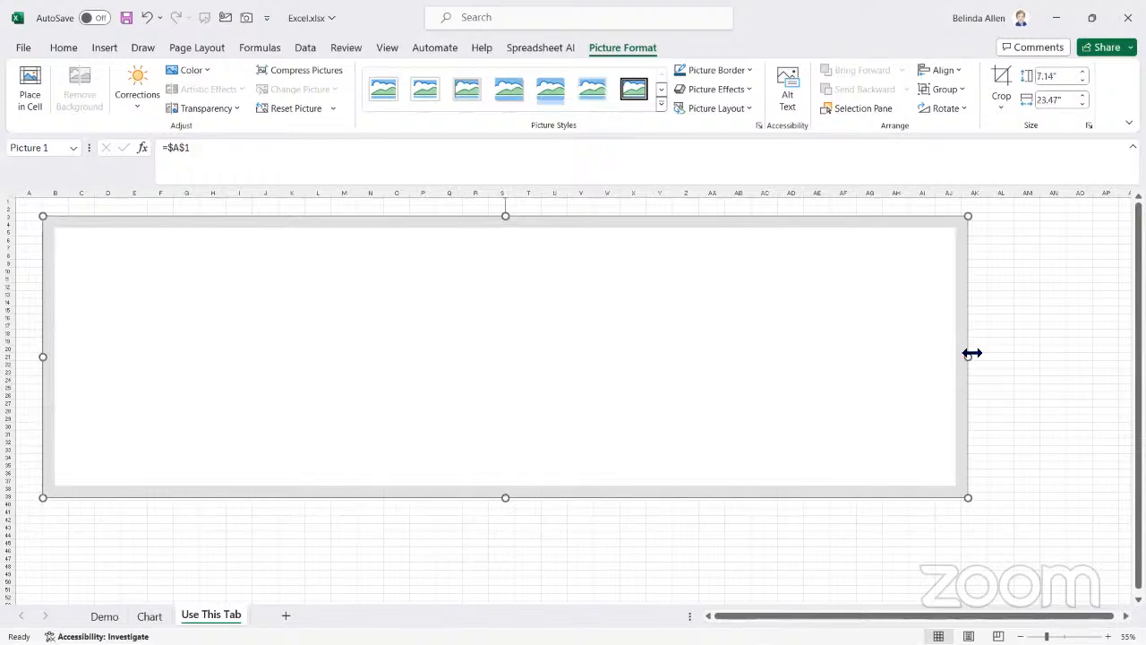
drag(912, 361, 656, 371)
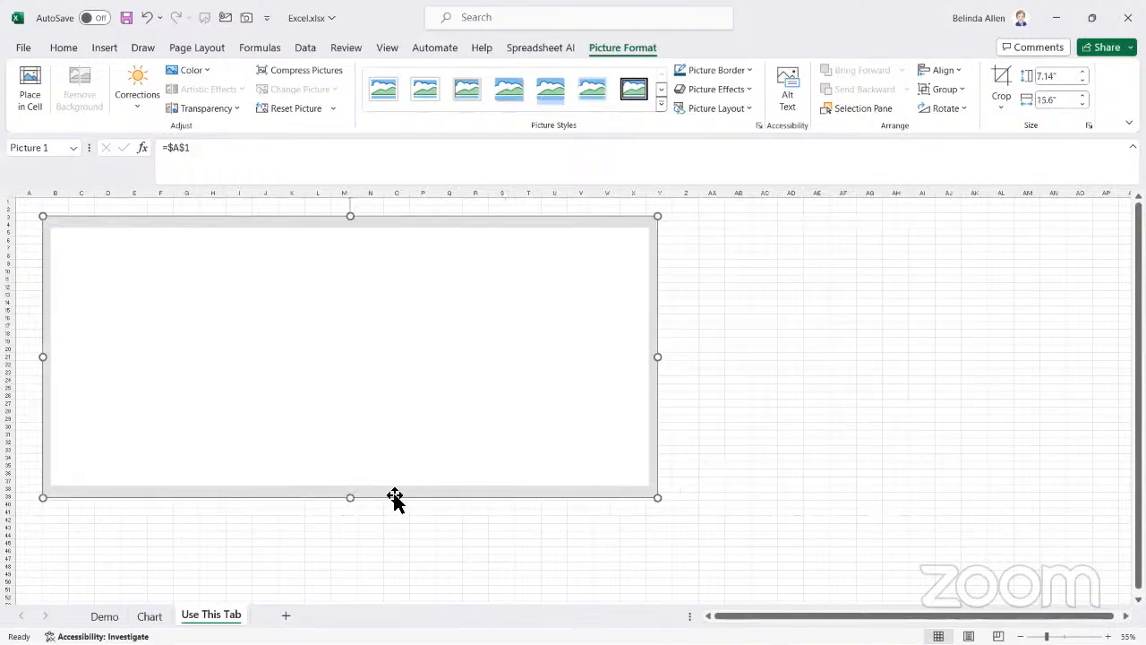
drag(352, 499, 350, 543)
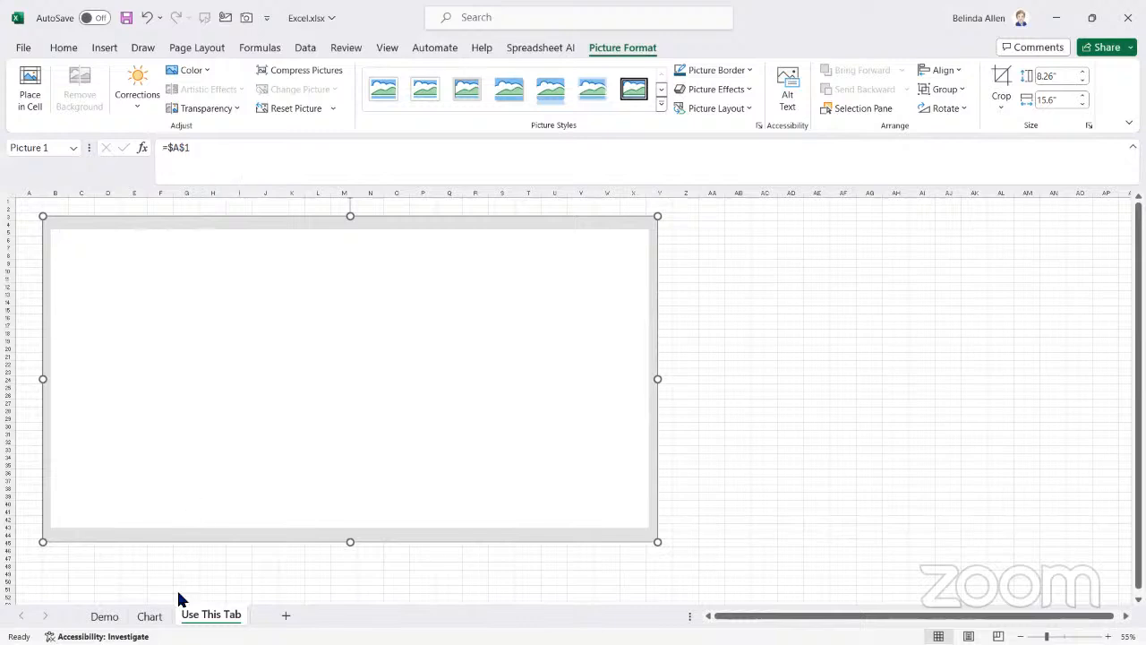
Link the picture on the Use This Tab sheet to the range B2:L33 of the Chart sheet
click(149, 616)
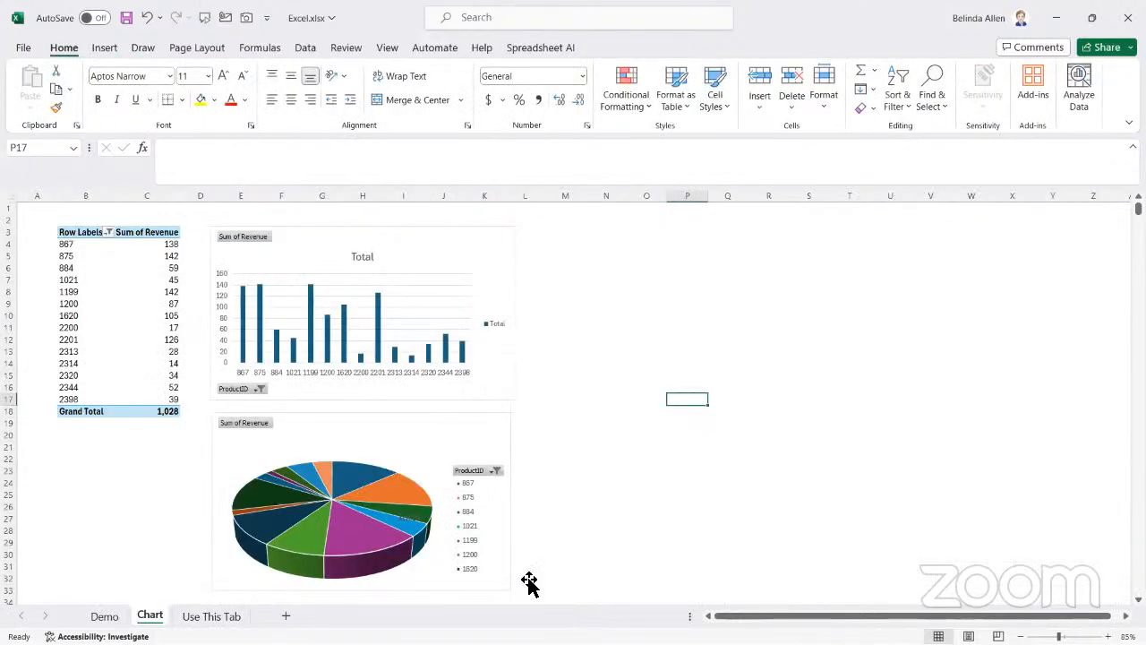
drag(528, 597, 67, 222)
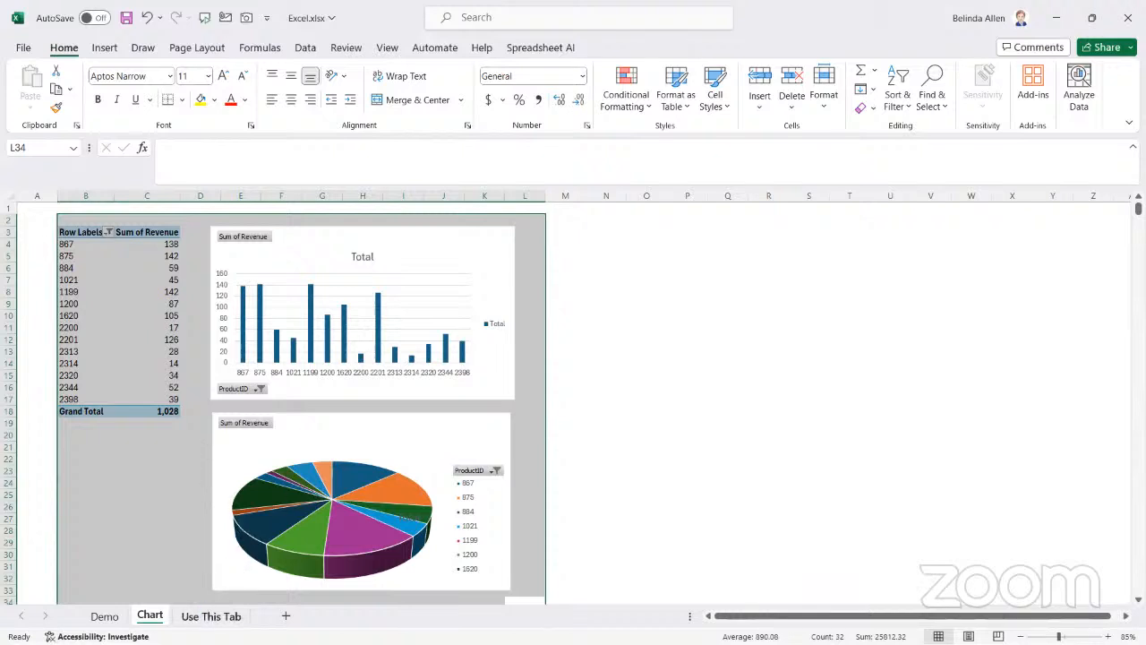
click(211, 616)
click(244, 148)
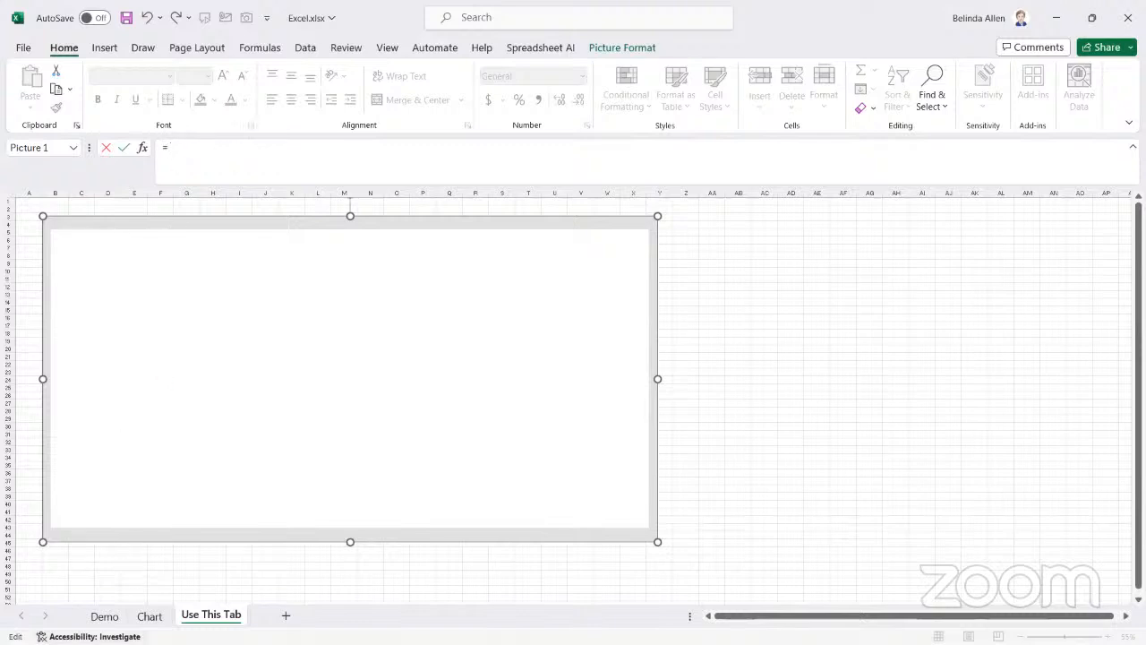
click(150, 616)
drag(525, 593, 66, 223)
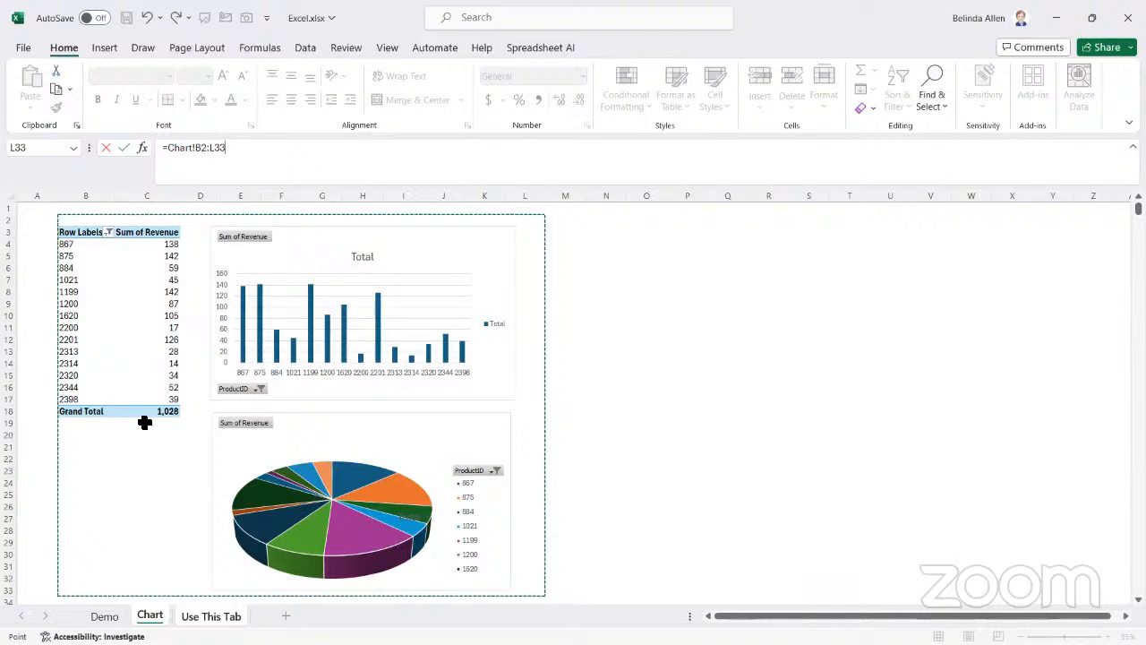
key(Return)
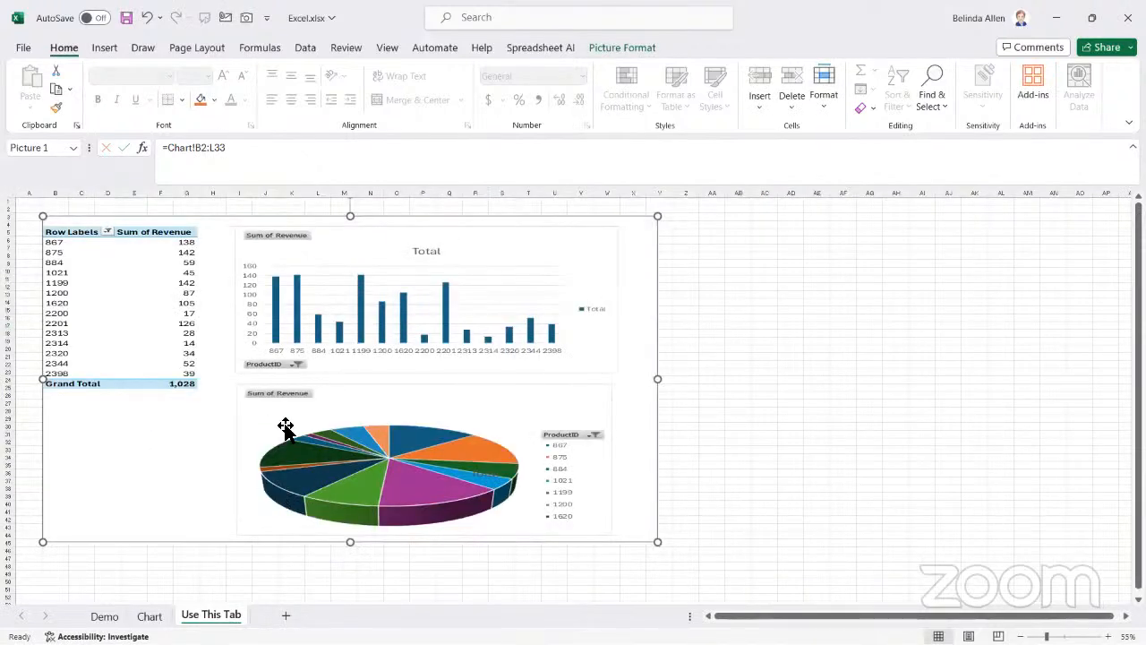
Narrow the linked picture to about nine tenths of its width and move it slightly up and to the left
drag(662, 381, 592, 385)
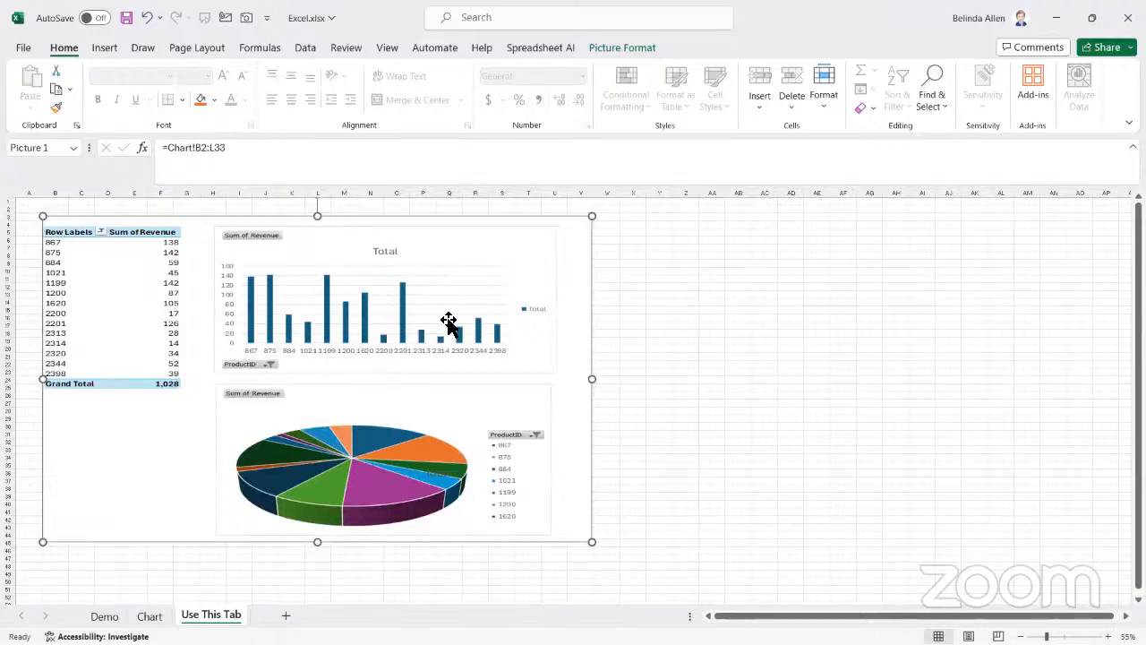
drag(335, 362, 323, 336)
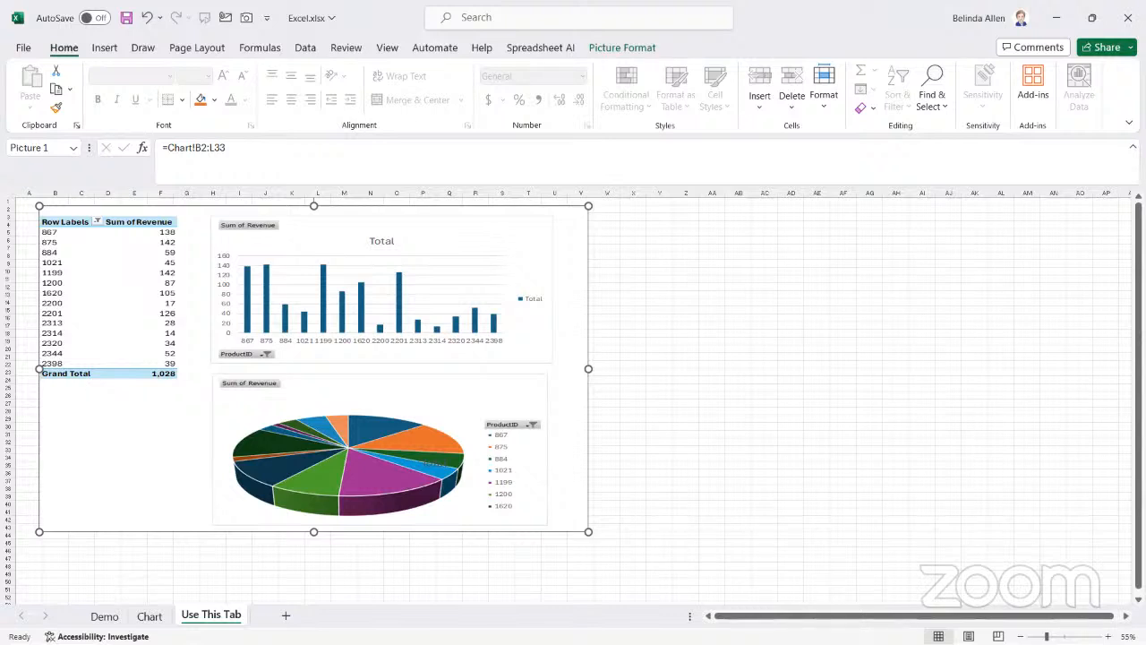
key(alt+Tab)
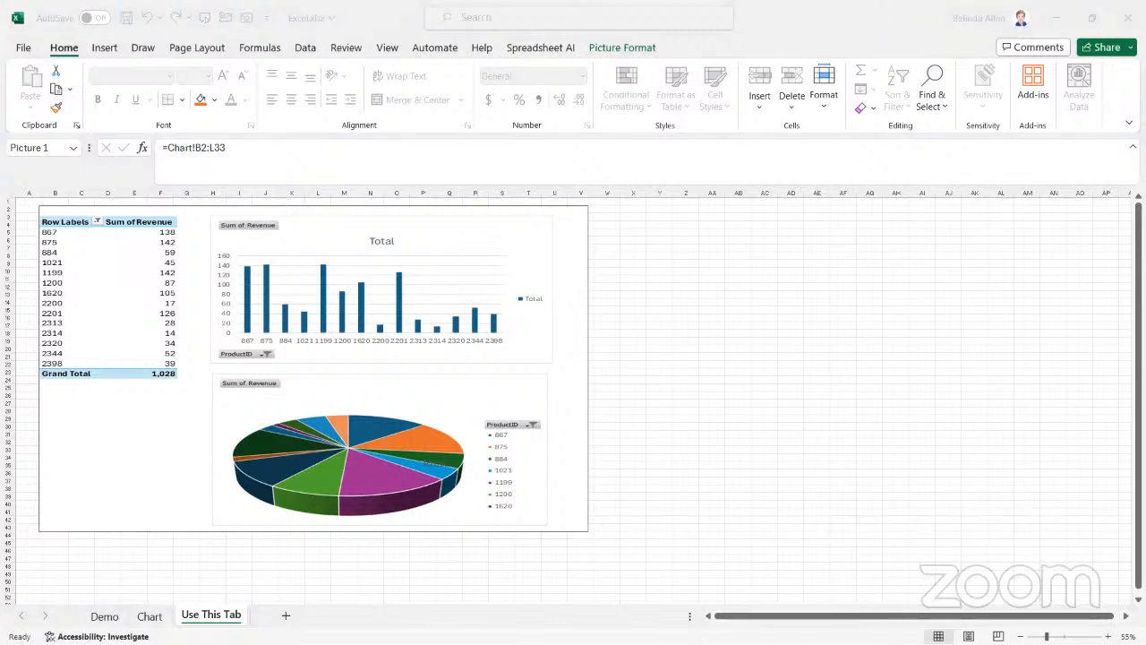
click(101, 618)
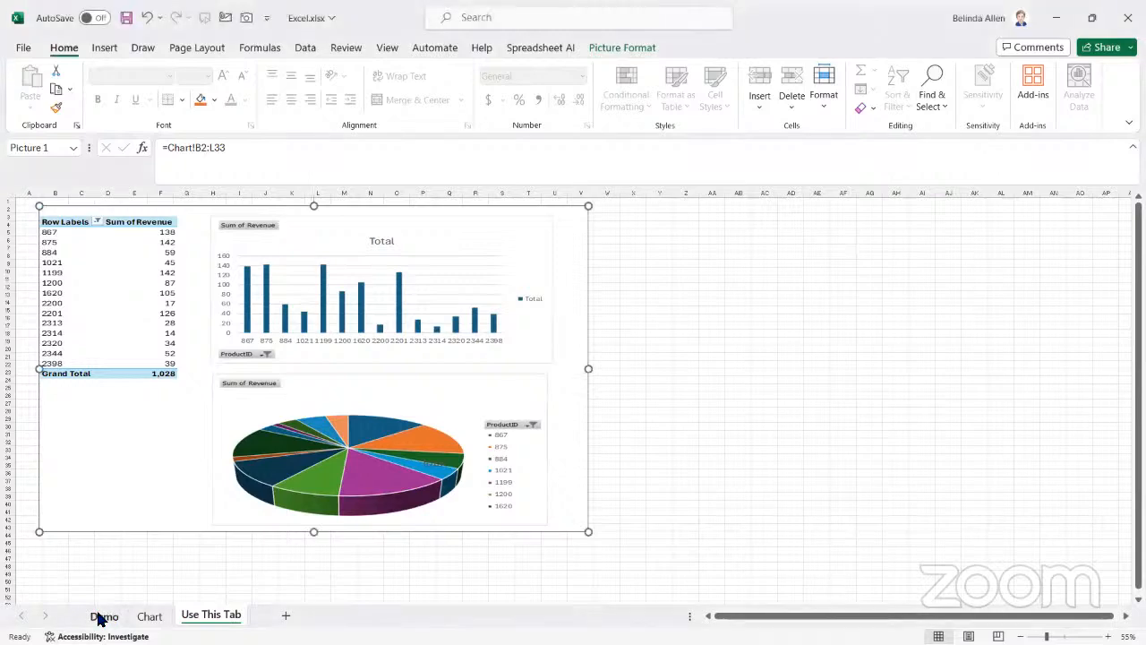
click(102, 618)
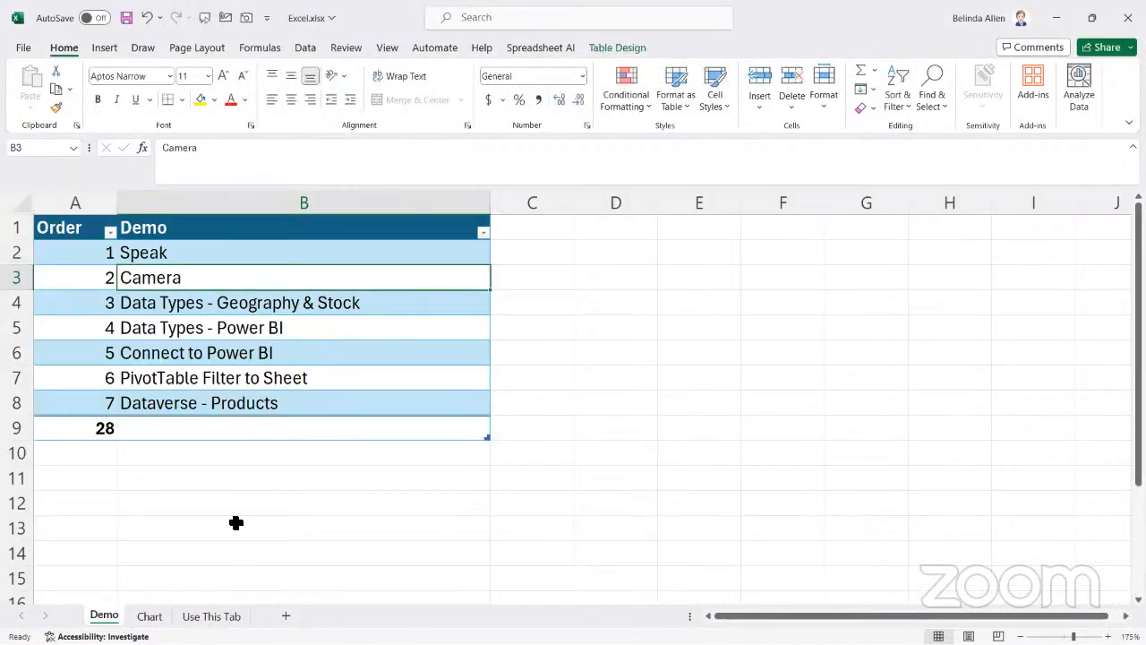
click(150, 616)
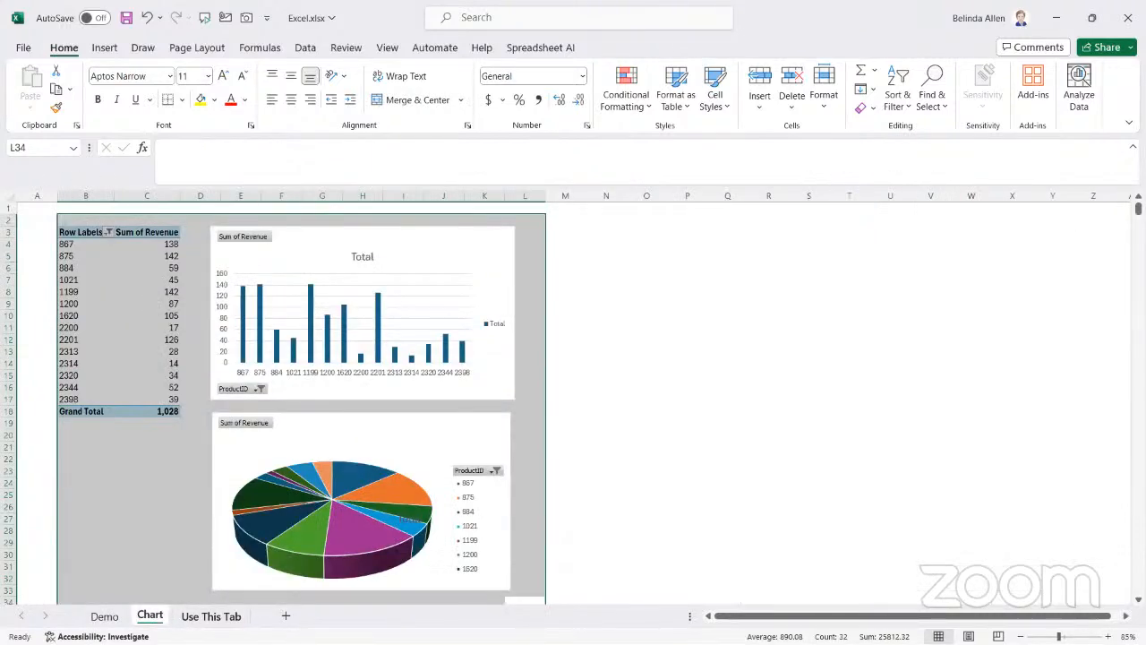
click(212, 616)
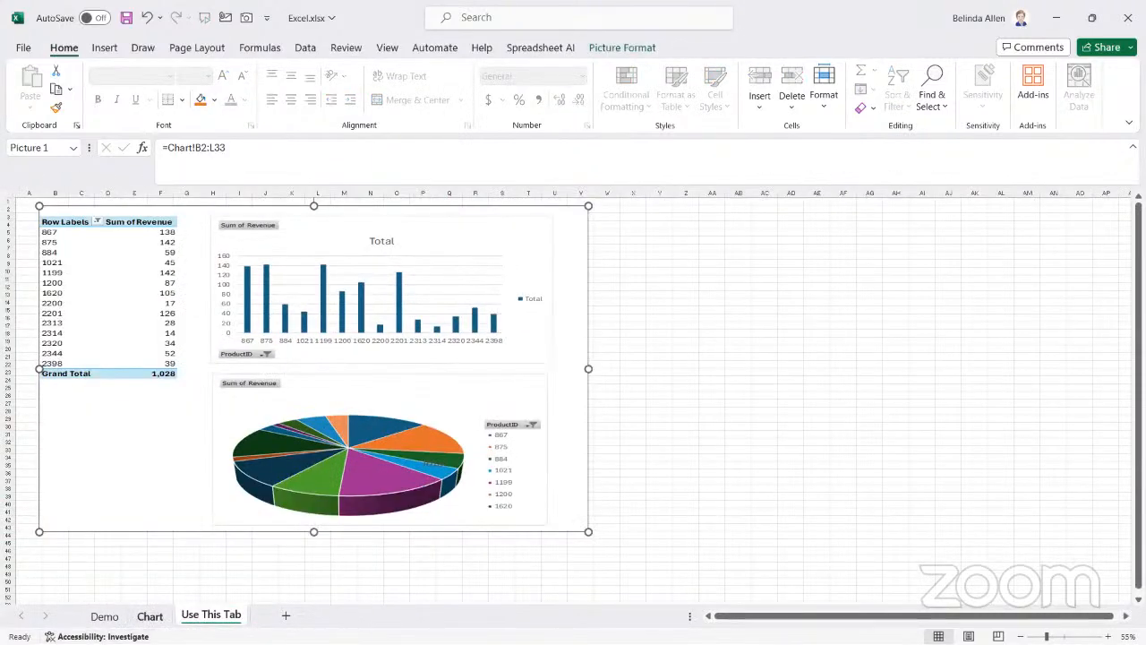
click(150, 616)
click(190, 616)
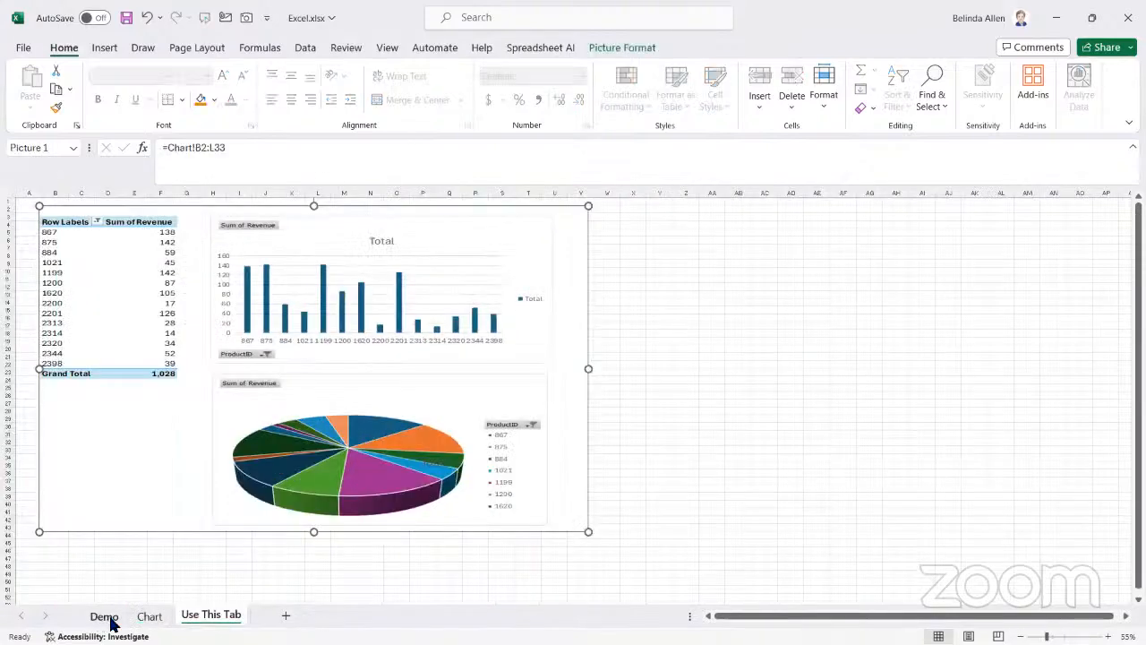
Enter New Mexico in cell D4 of the Demo sheet and widen column D to fit the text
click(102, 617)
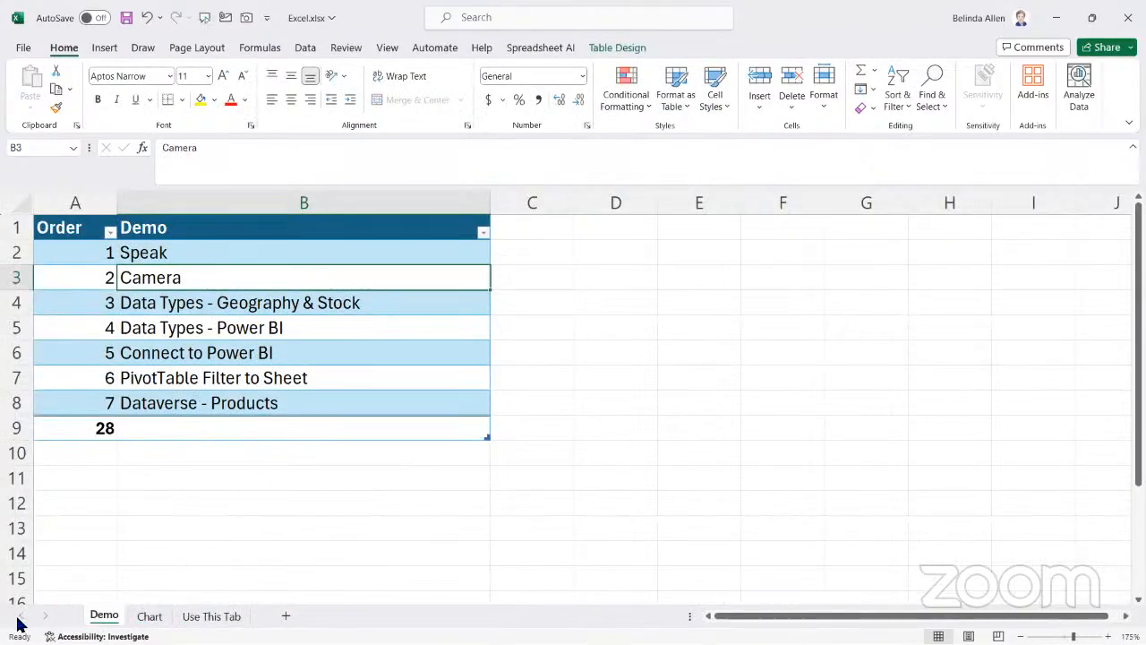
click(212, 303)
drag(104, 305, 180, 308)
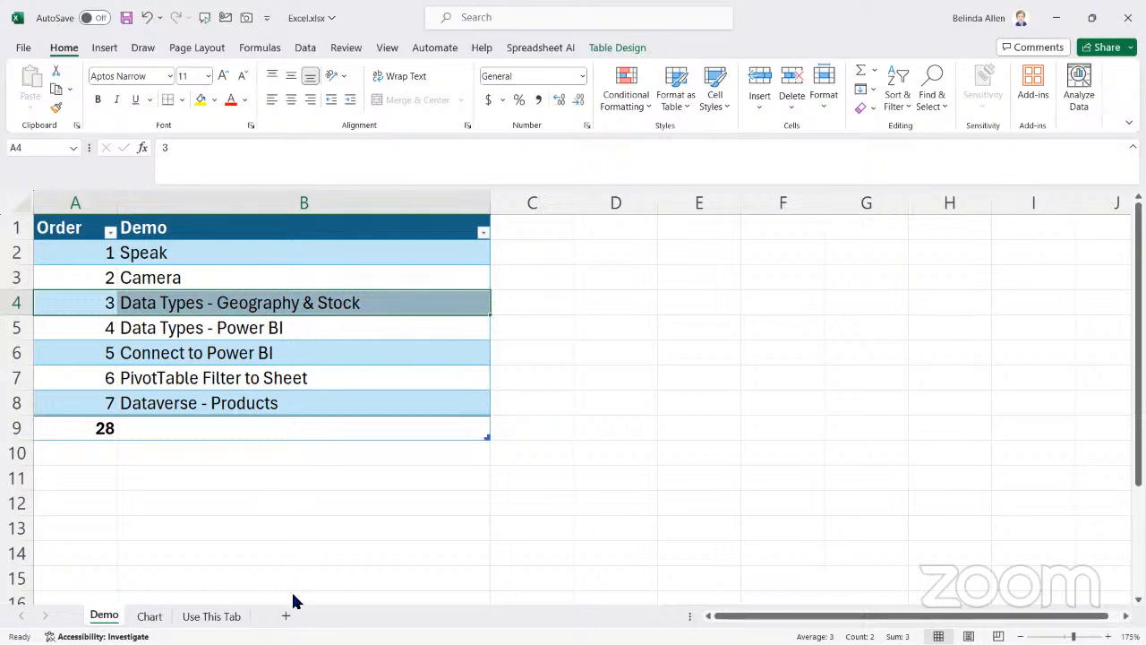
click(614, 295)
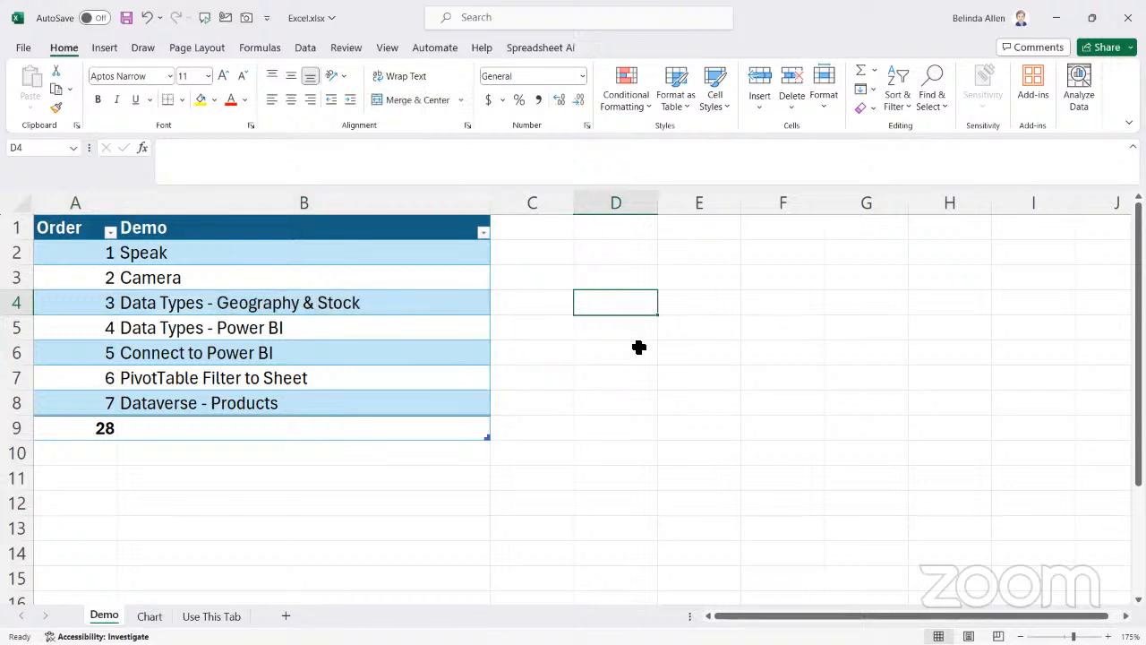
text(New Mexico)
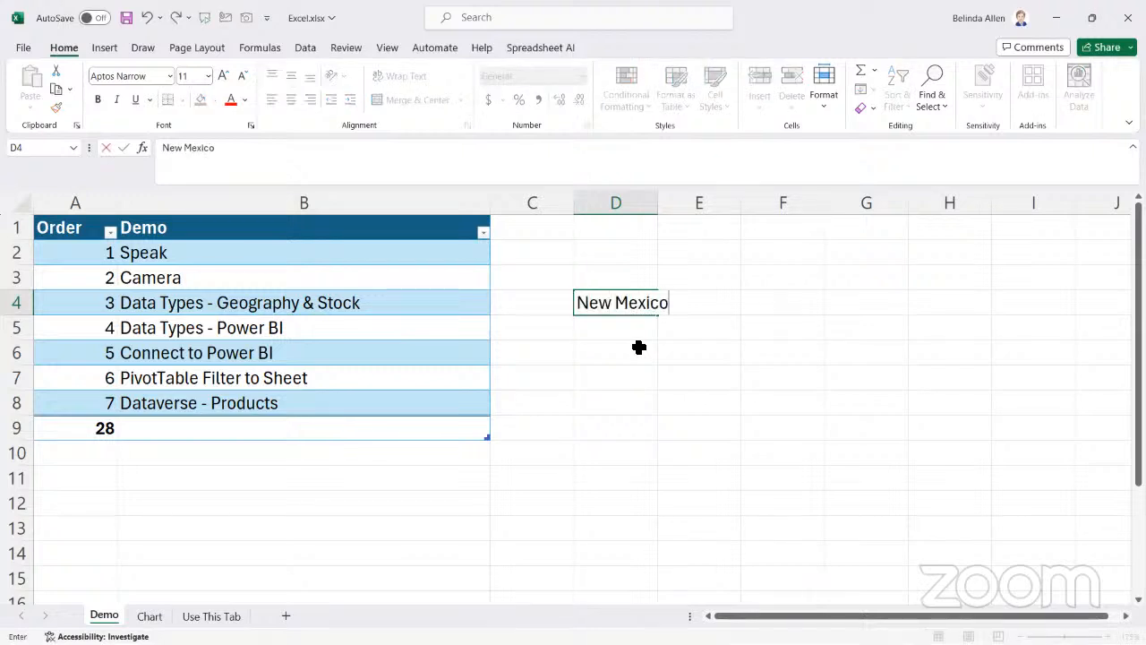
key(Return)
drag(664, 204, 675, 204)
Convert cell D4 to the Geography data type, matching it to New Mexico, United States of America, and widen column D to fit
click(626, 298)
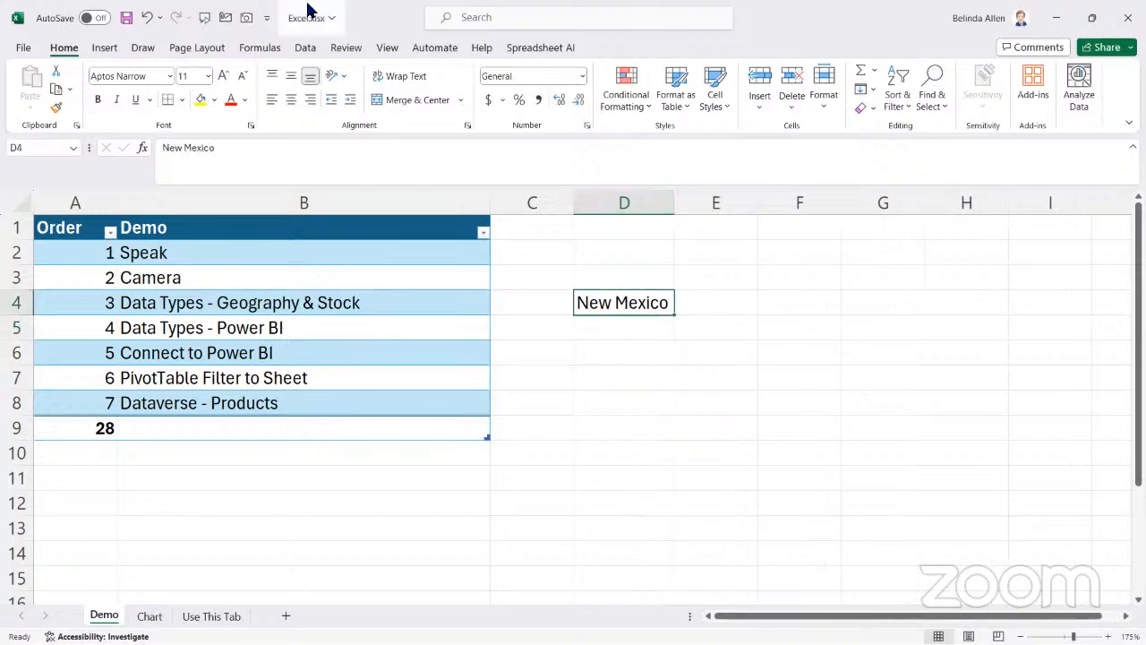
click(306, 47)
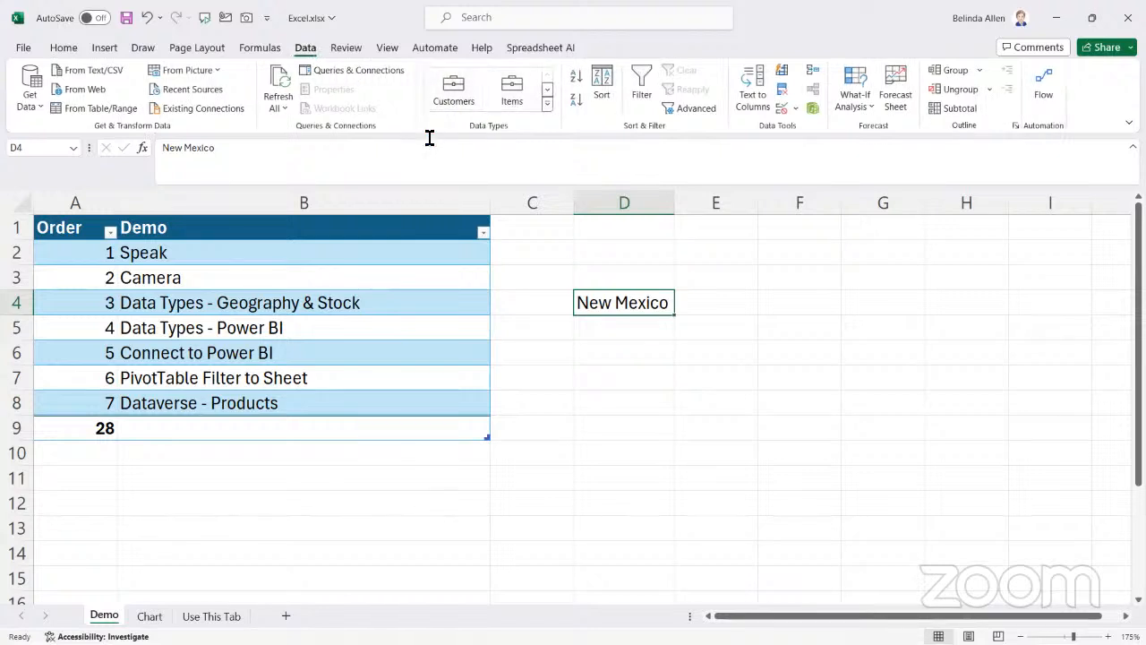
click(548, 105)
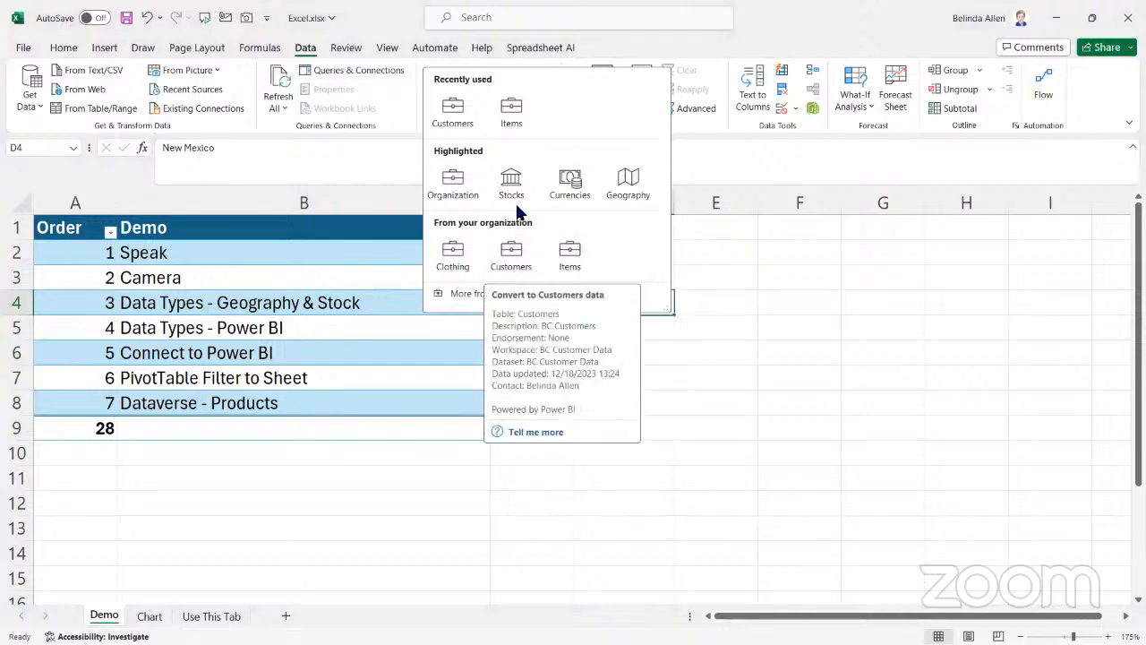
click(629, 182)
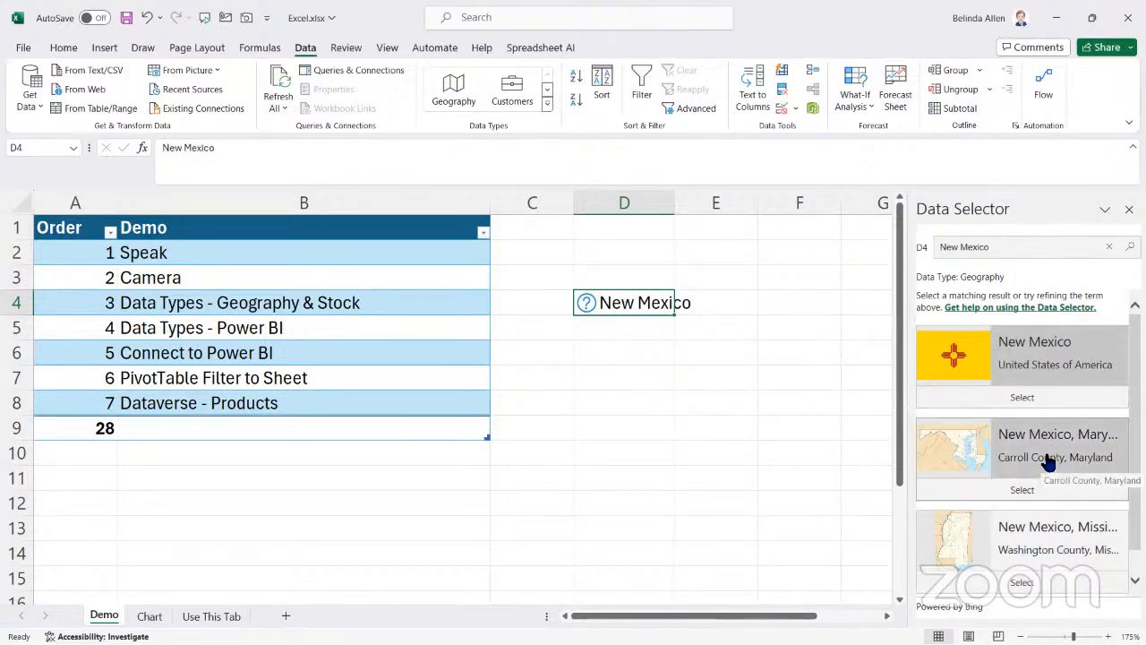
scroll(1036, 561, down, 1)
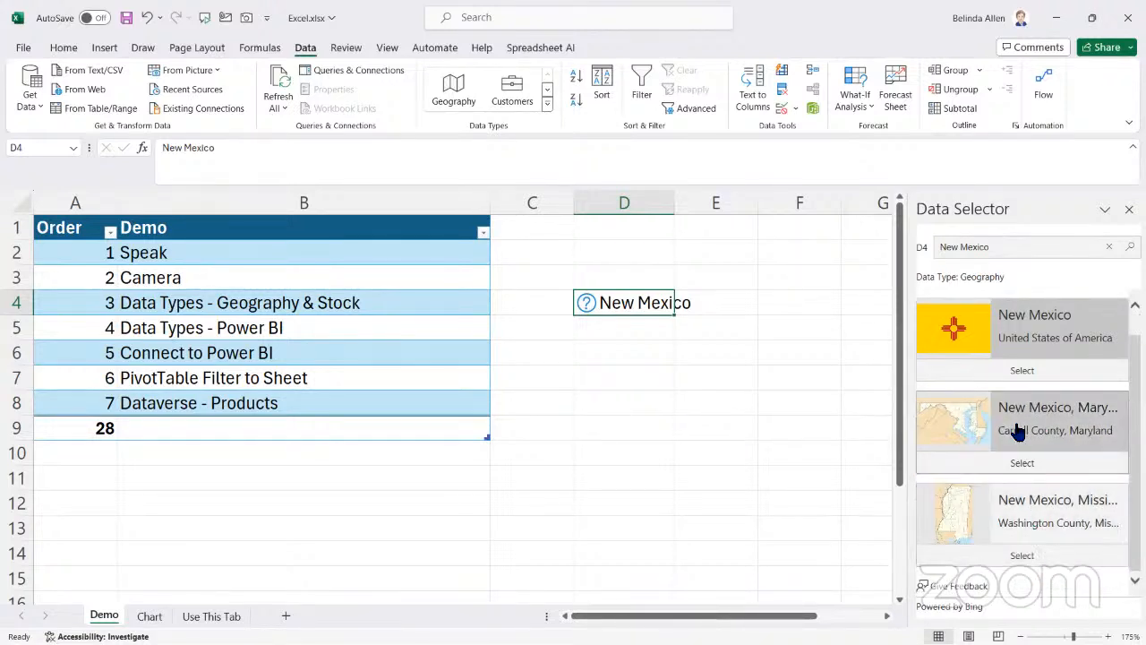
scroll(1018, 433, up, 1)
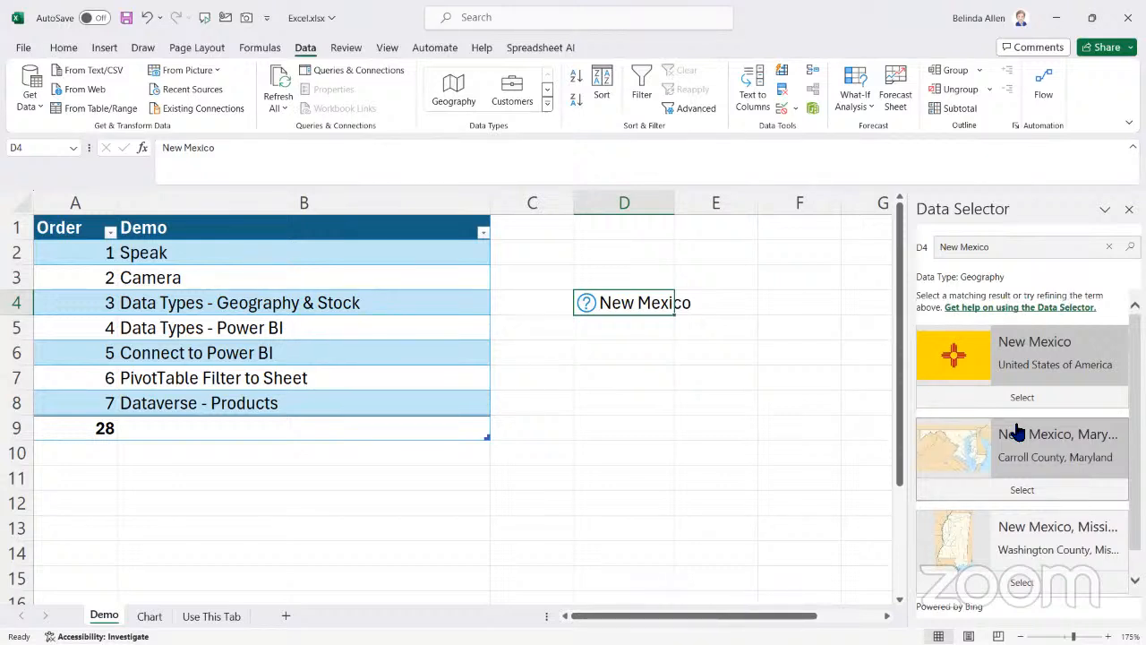
click(1015, 355)
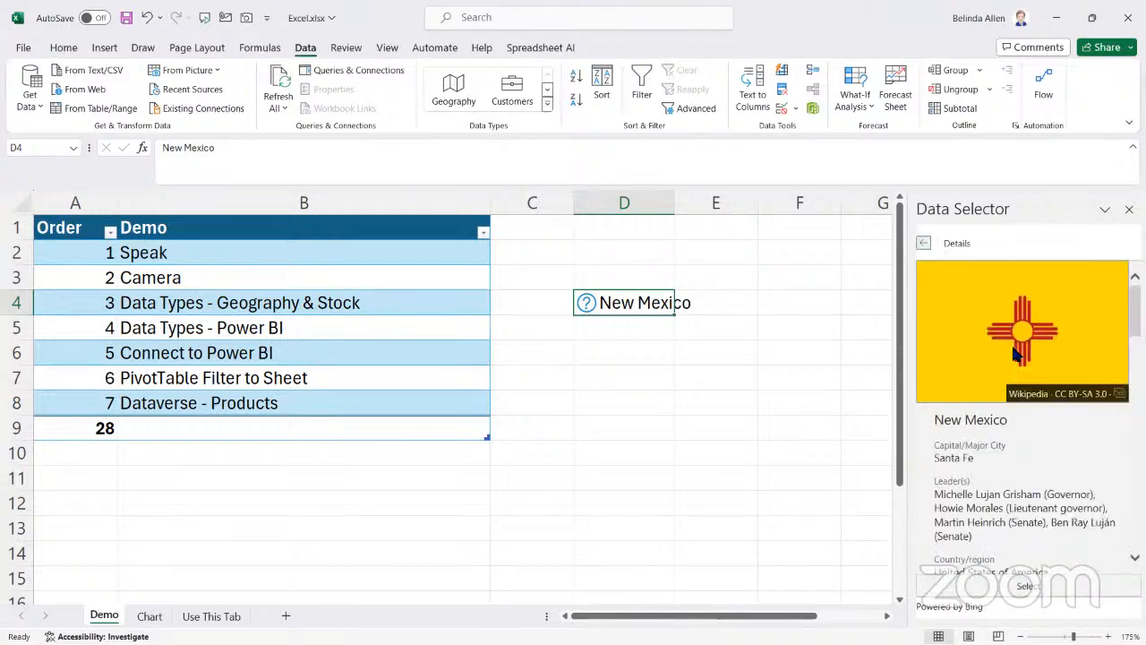
click(1004, 594)
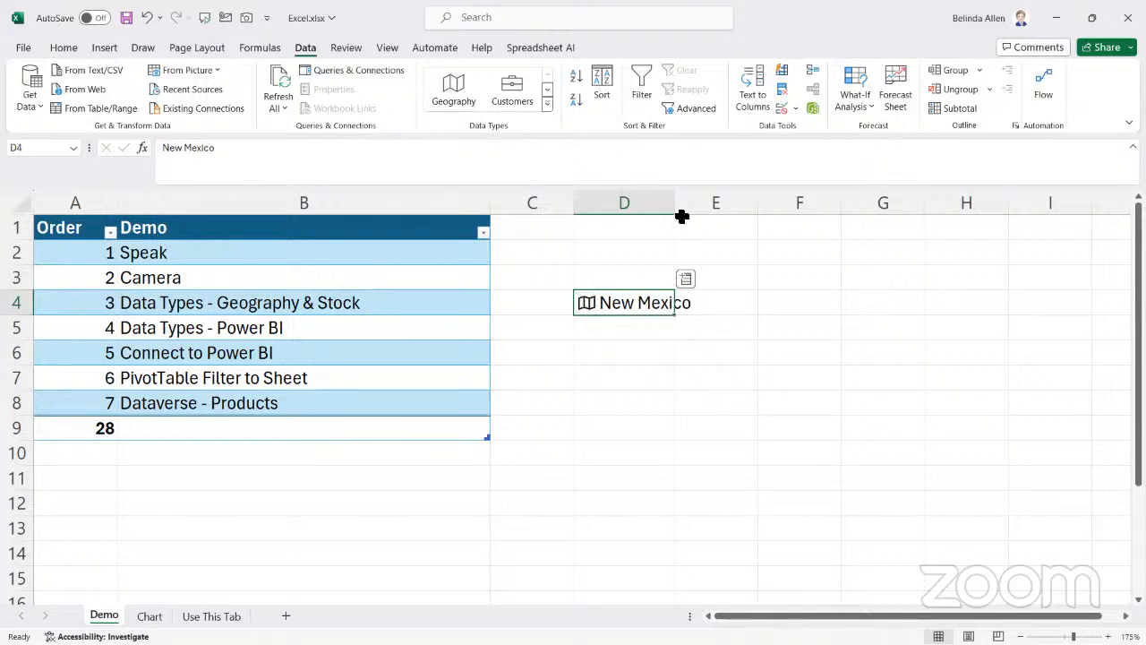
drag(681, 213, 696, 208)
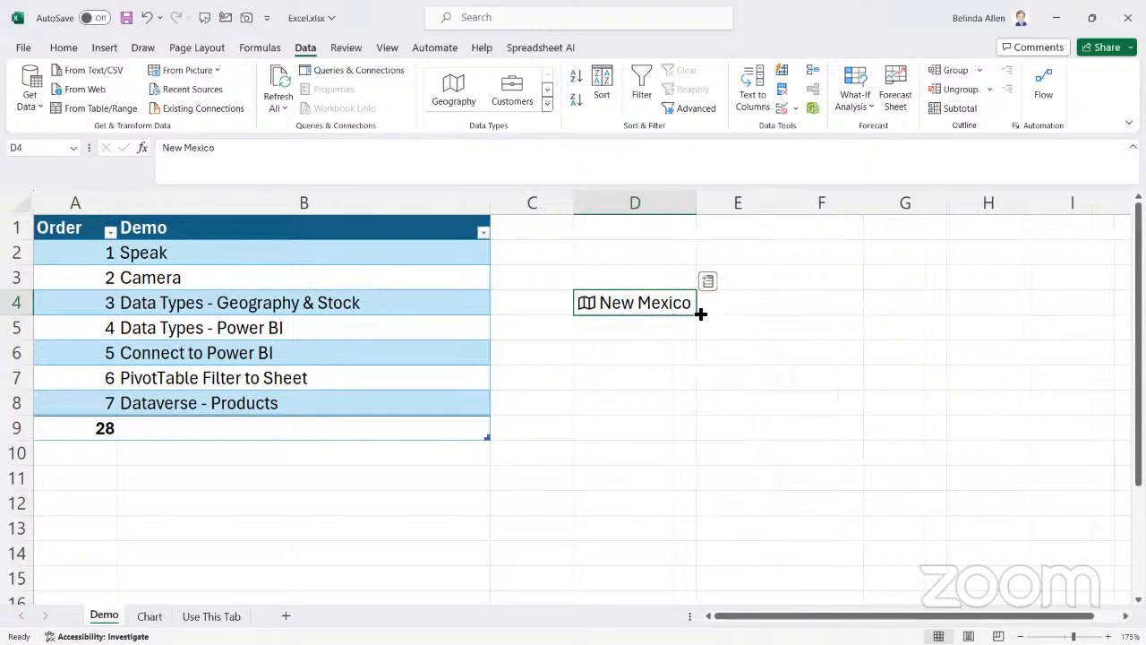
Extract the Population field of the New Mexico geography entry into the adjacent cell E4
click(708, 284)
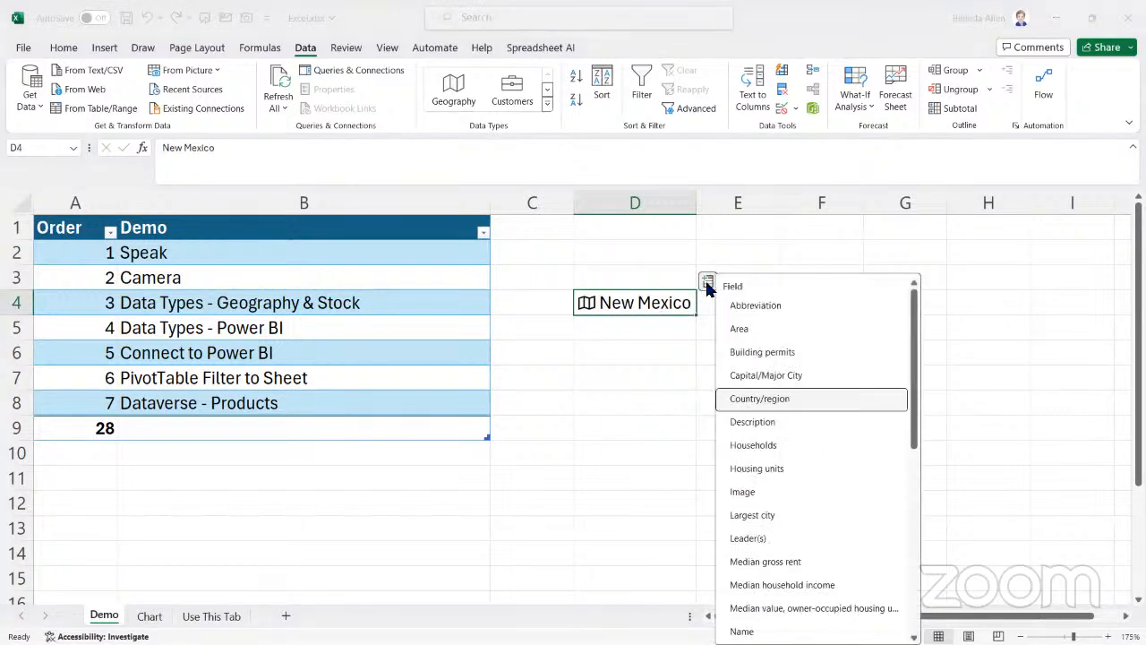
scroll(783, 520, down, 1)
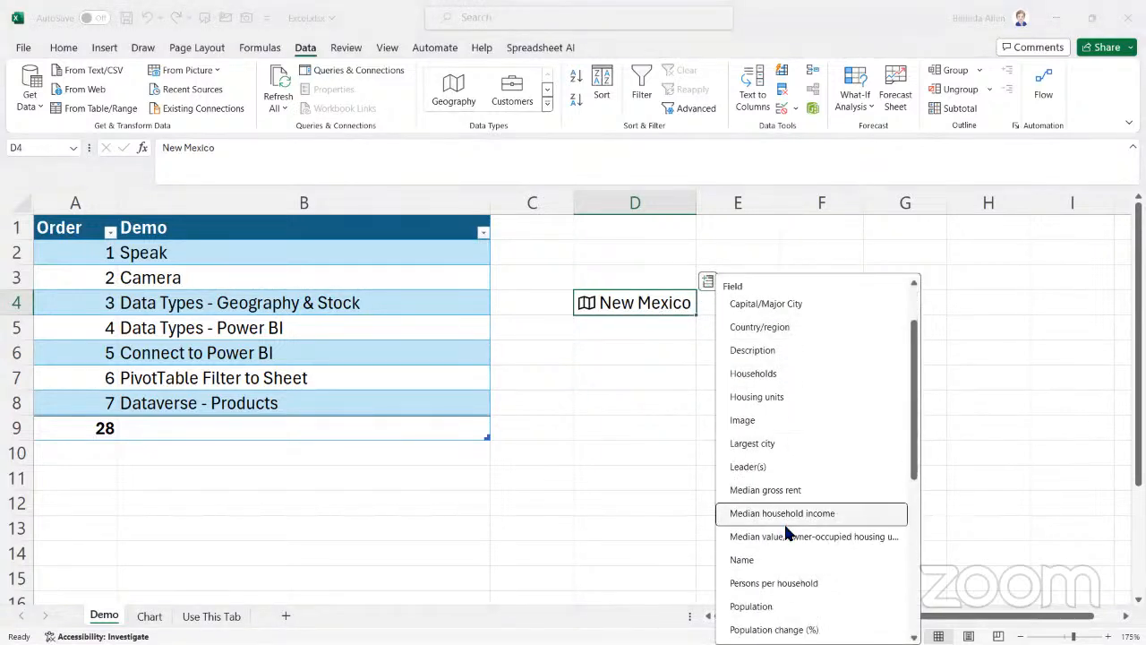
scroll(786, 532, down, 3)
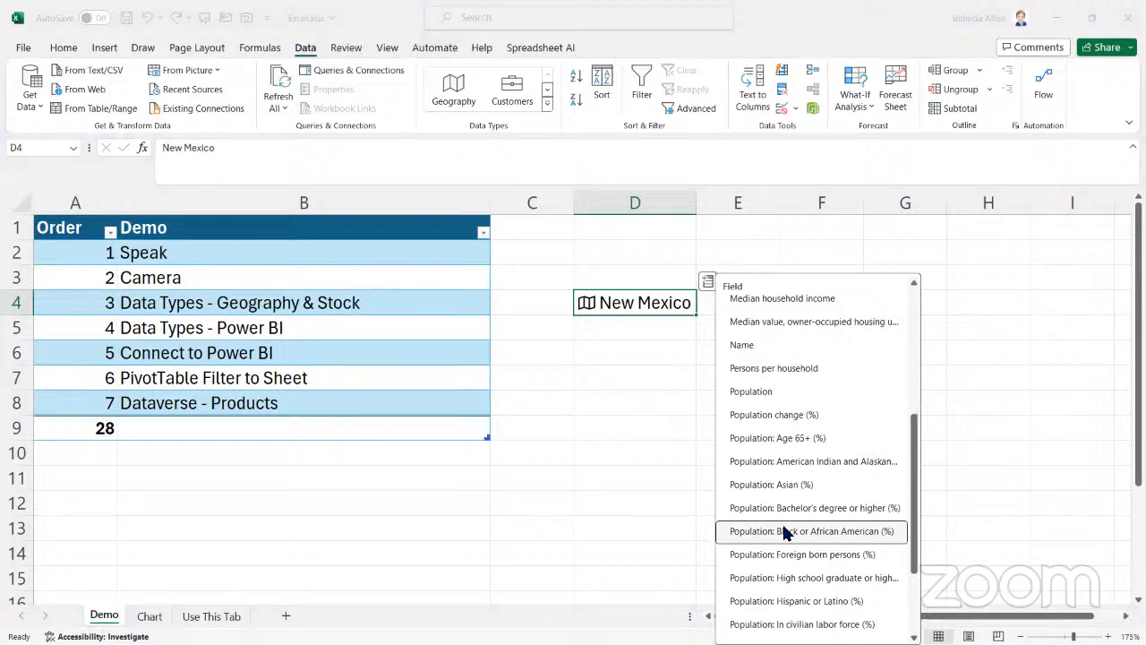
click(770, 392)
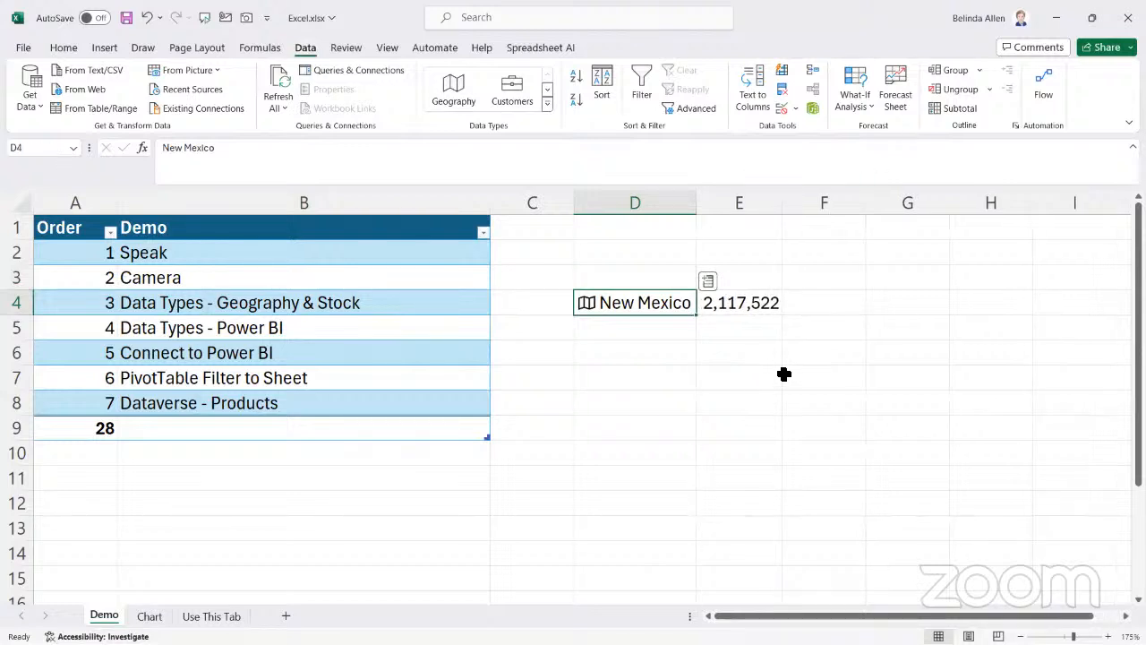
click(657, 331)
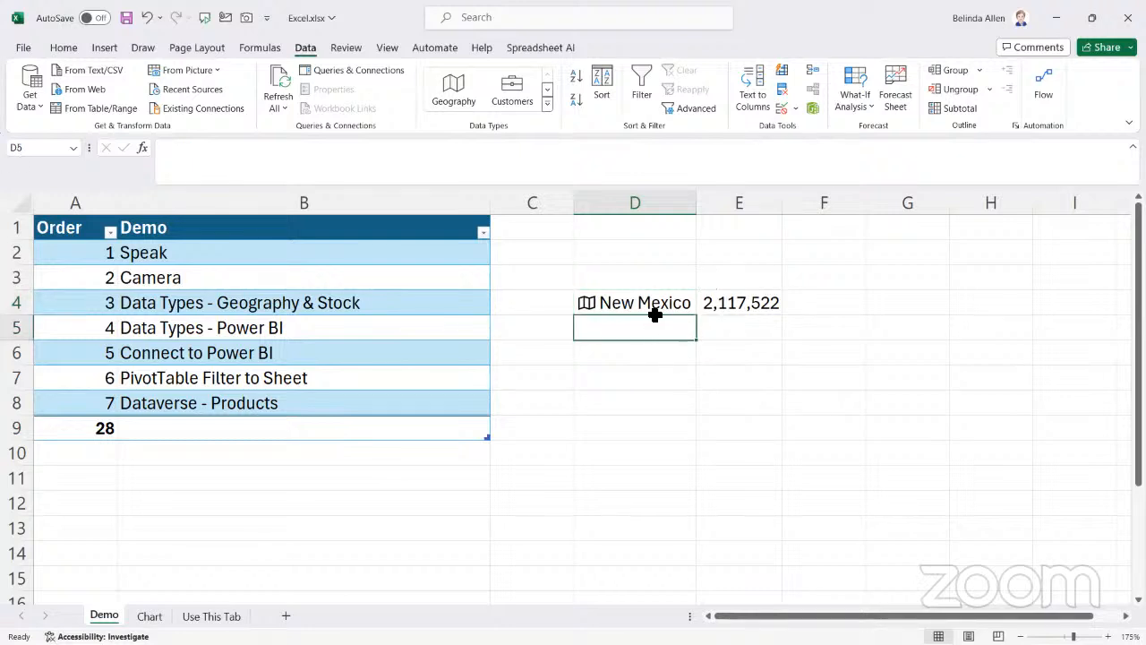
click(646, 303)
drag(647, 303, 752, 297)
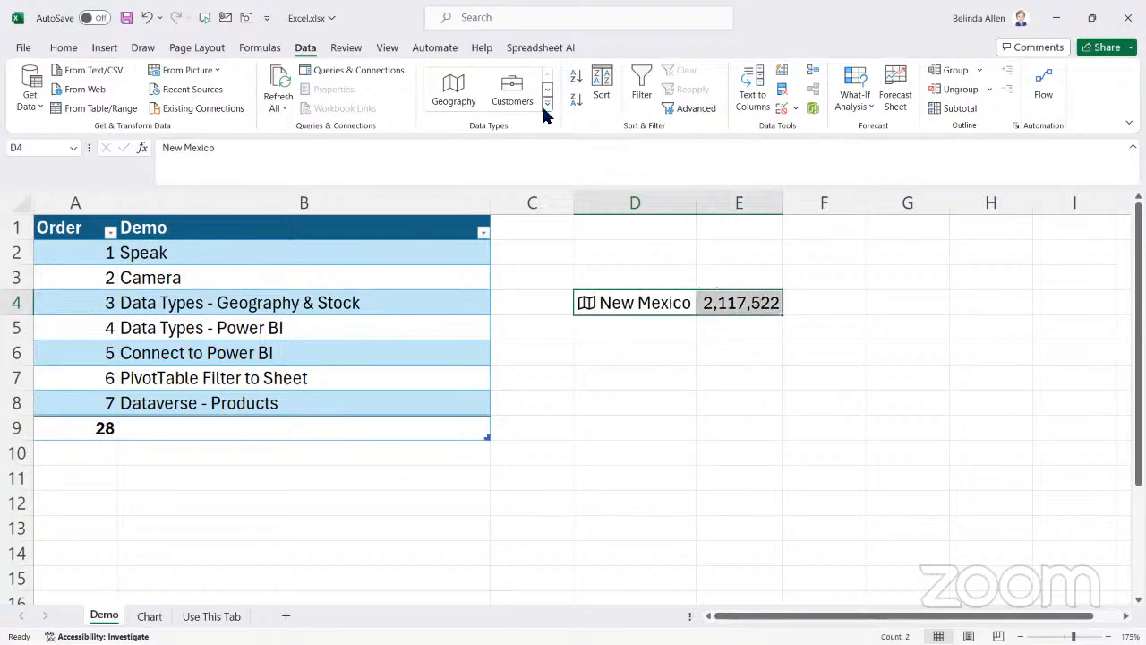
click(651, 276)
text(Station)
key(Tab)
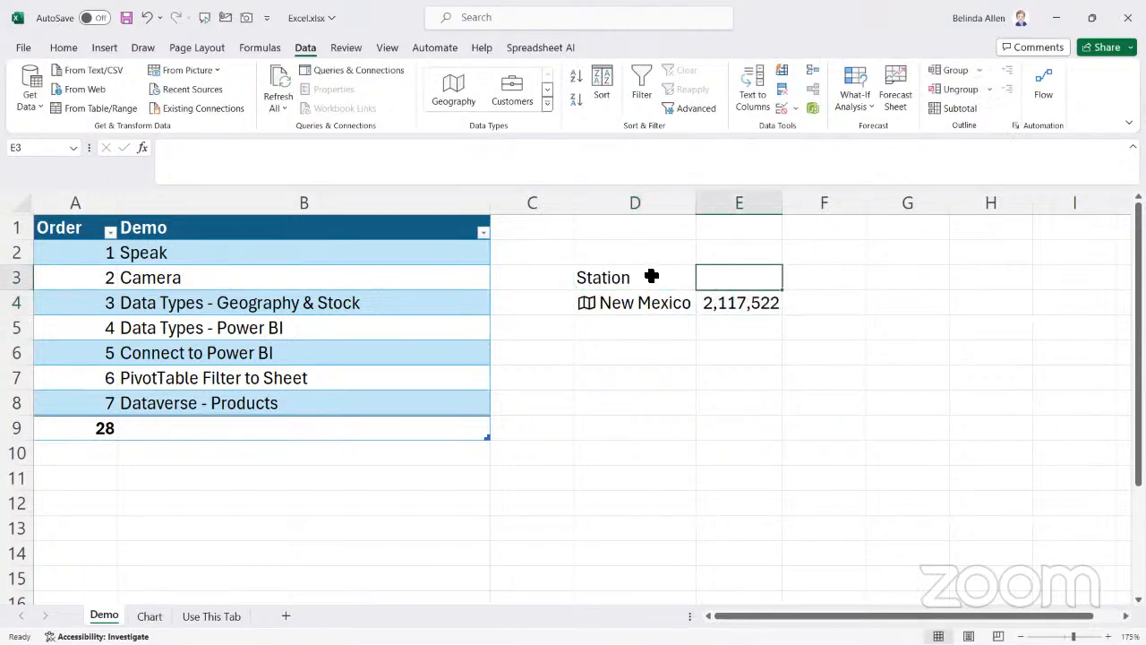
Add the headings State in D3 and Population in E3 above the New Mexico data
click(651, 276)
text(State)
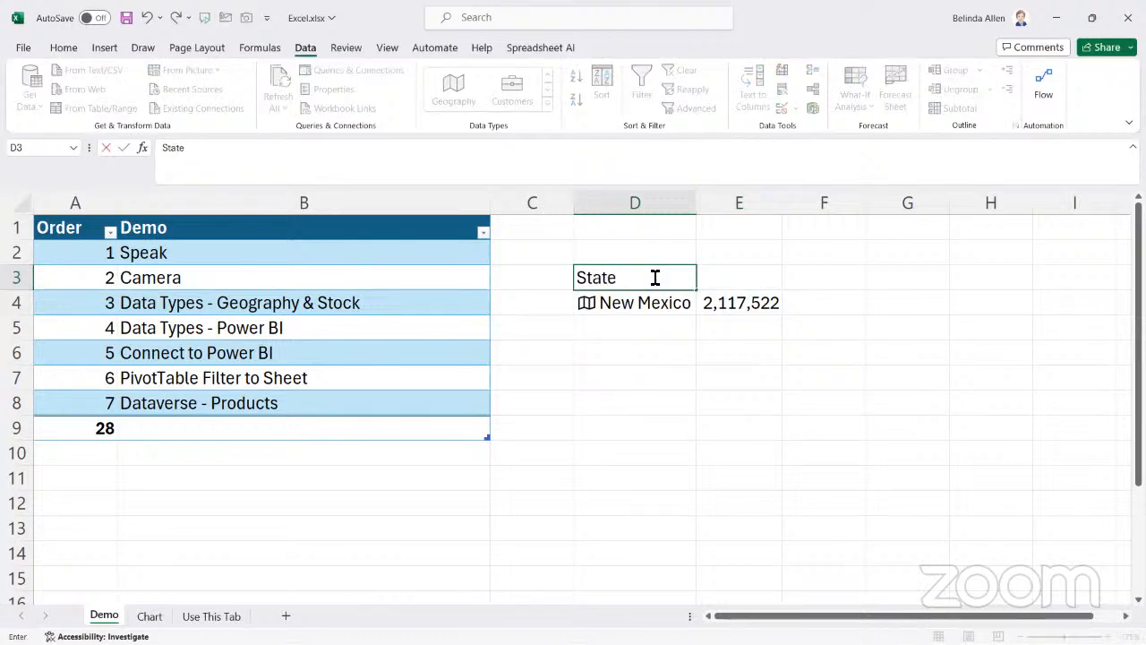
key(Tab)
text(Popul)
text(ation)
key(Return)
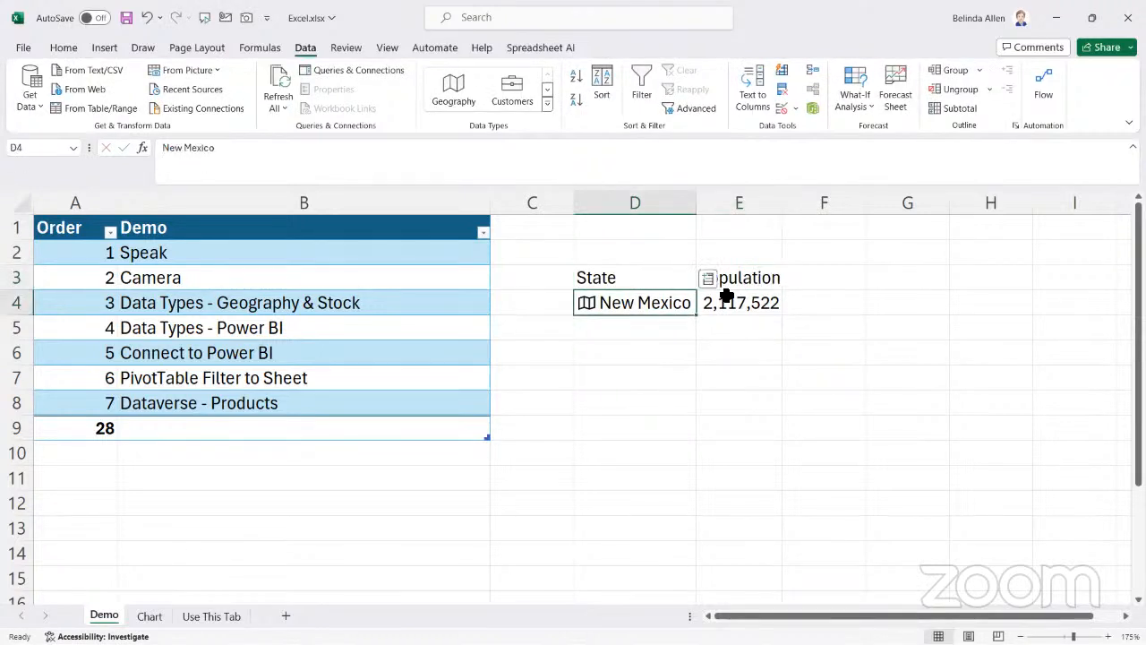
Format the range D3:E4 as a table with headers, using the blue medium table style
mouse_move(622, 277)
mouse_down()
mouse_move(666, 295)
mouse_move(726, 295)
mouse_up()
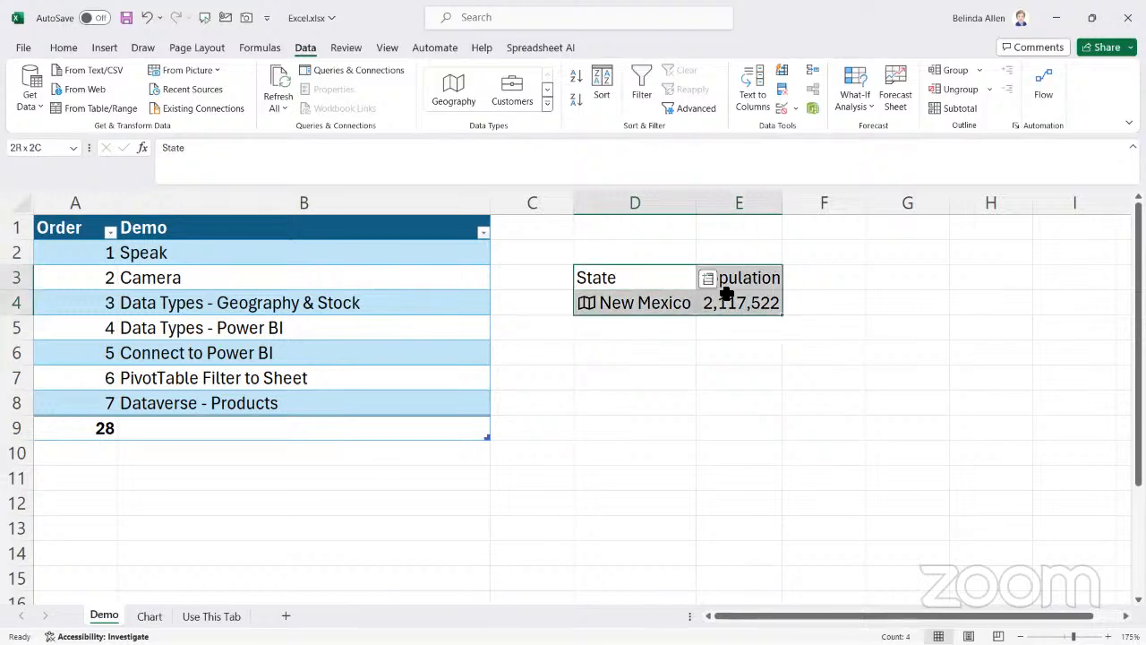
click(66, 49)
click(672, 103)
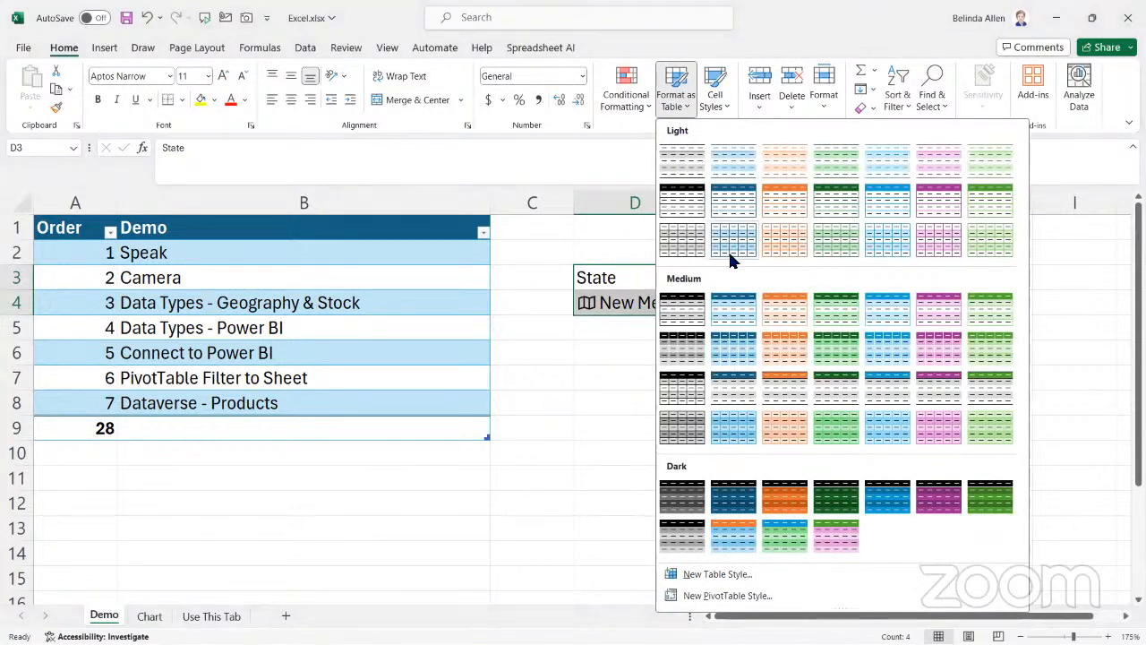
click(735, 304)
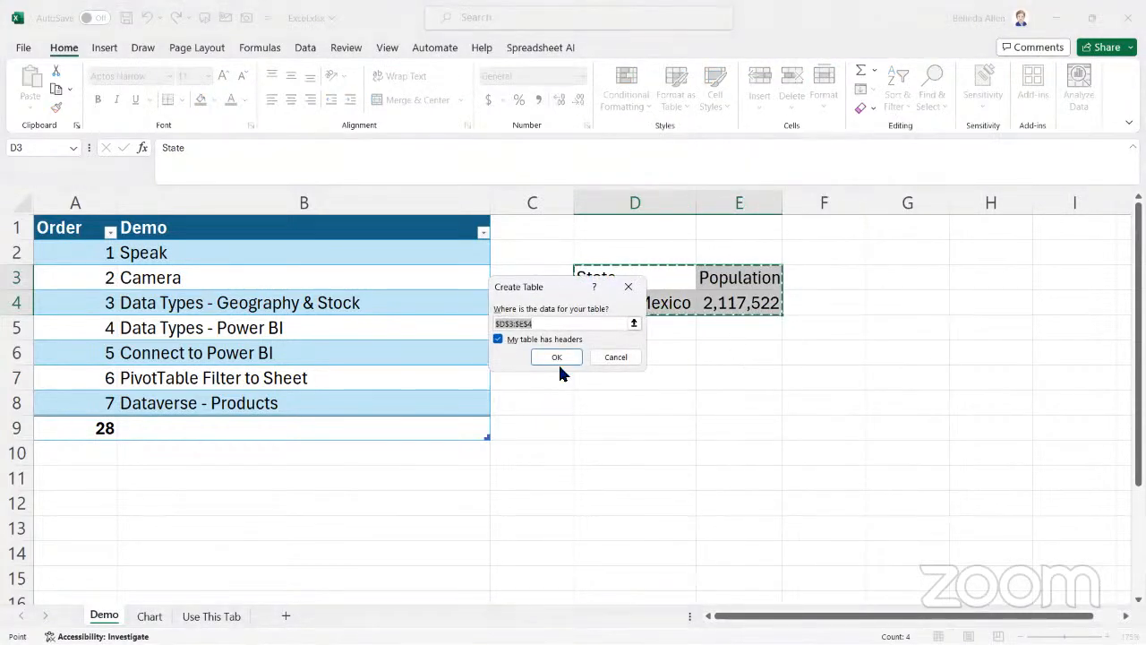
click(552, 356)
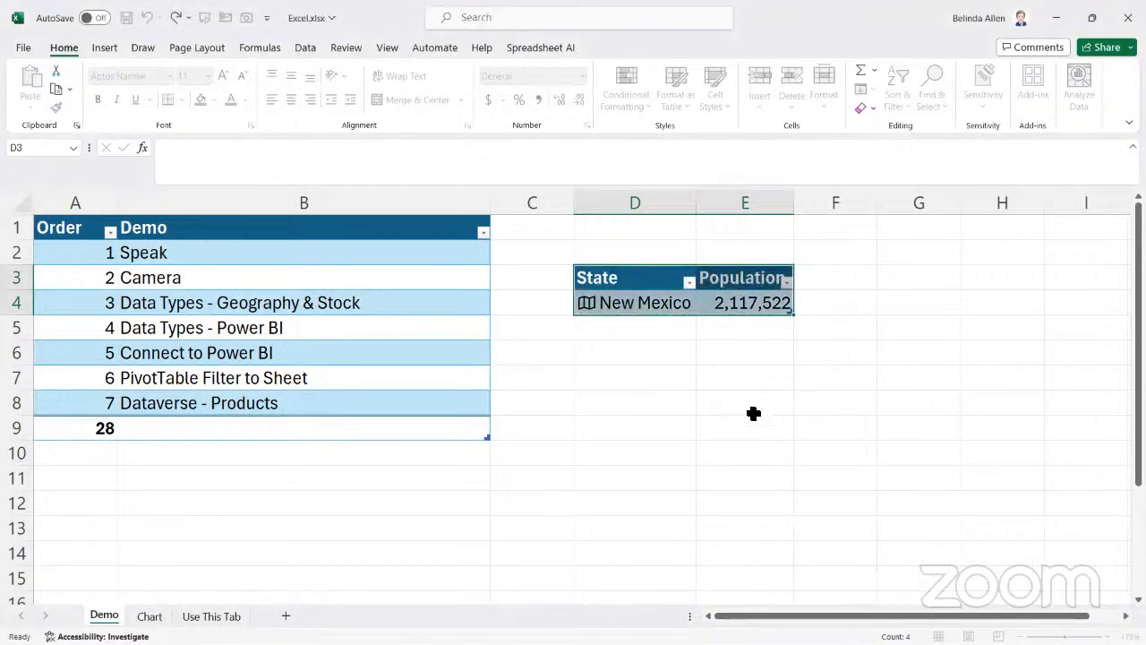
Add a new row to the State and Population table and enter New York in D5
click(750, 302)
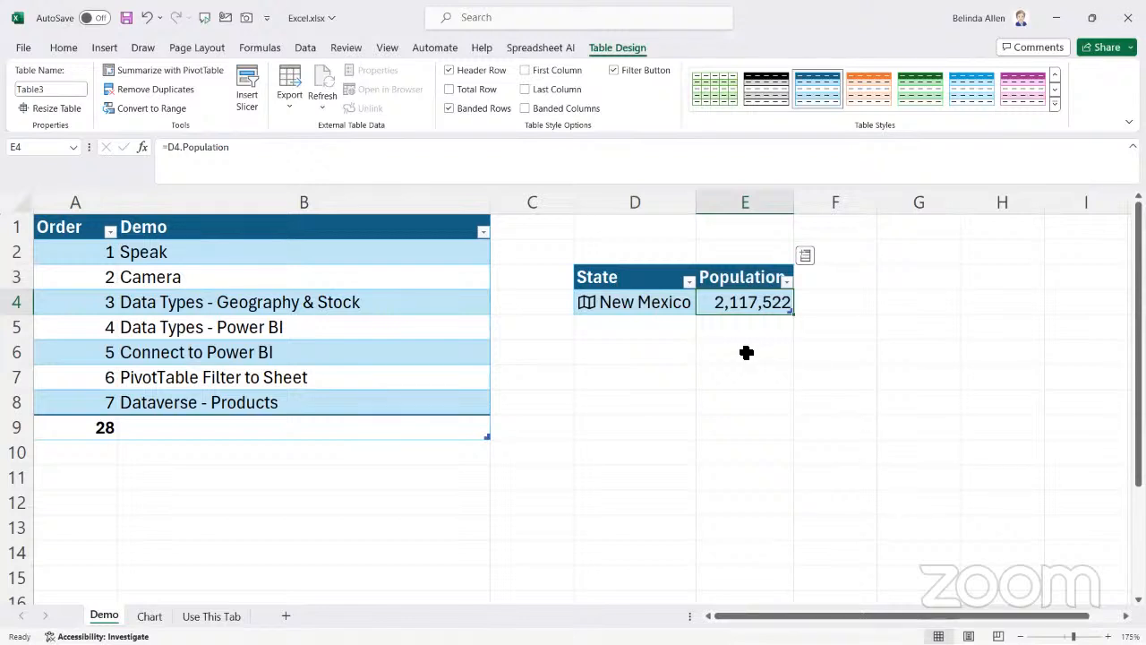
key(Tab)
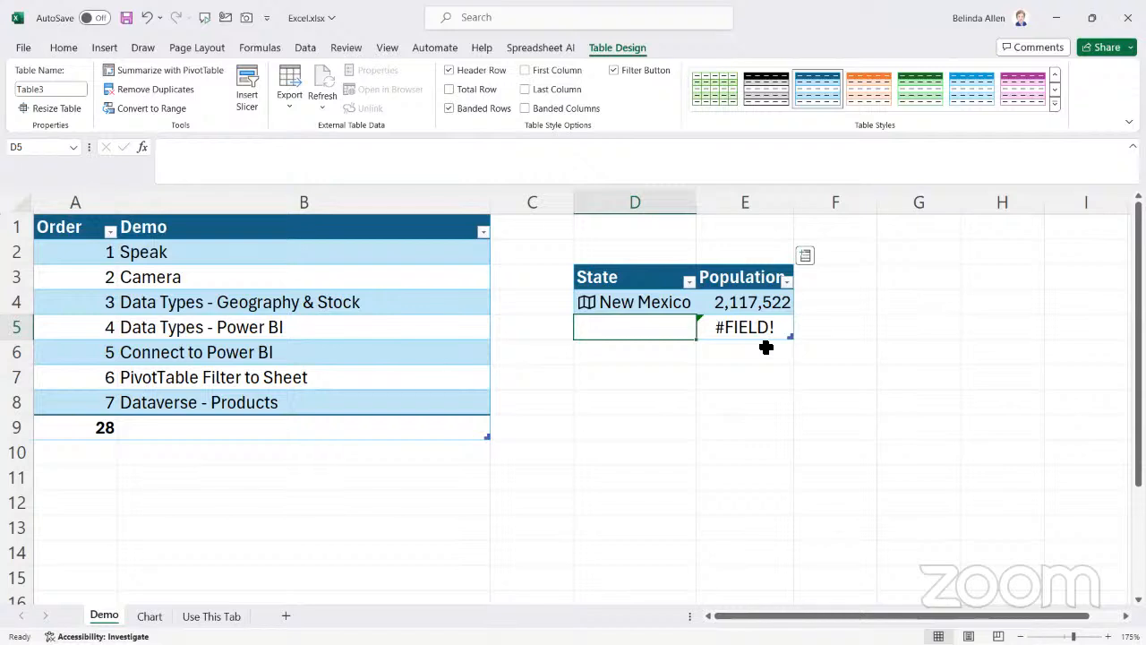
click(754, 304)
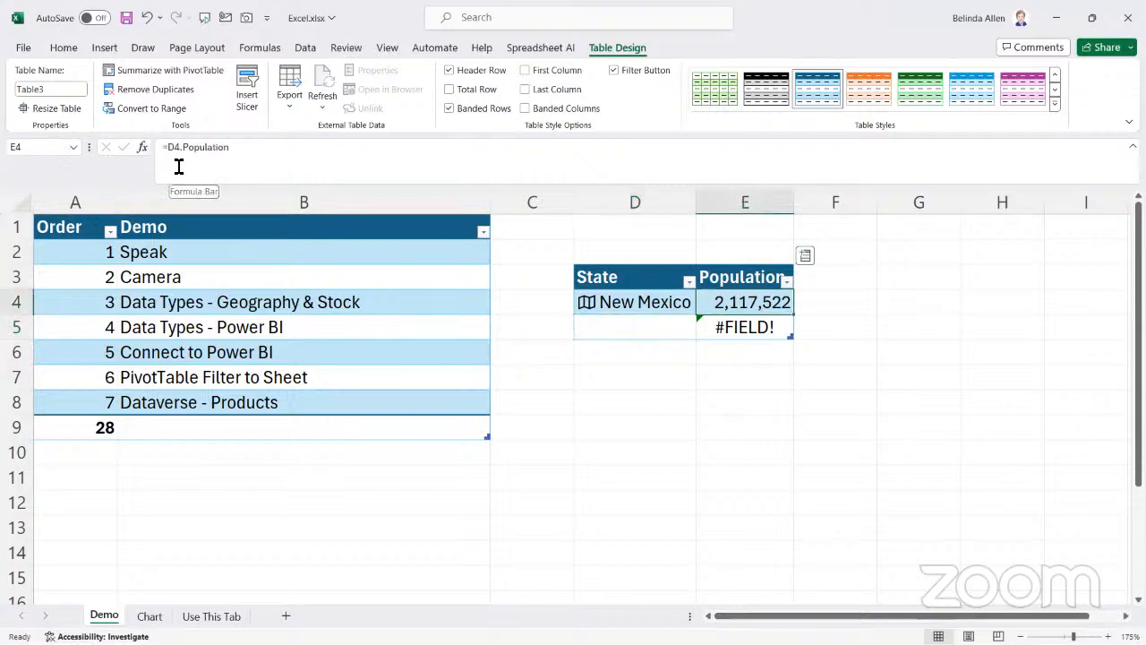
click(652, 329)
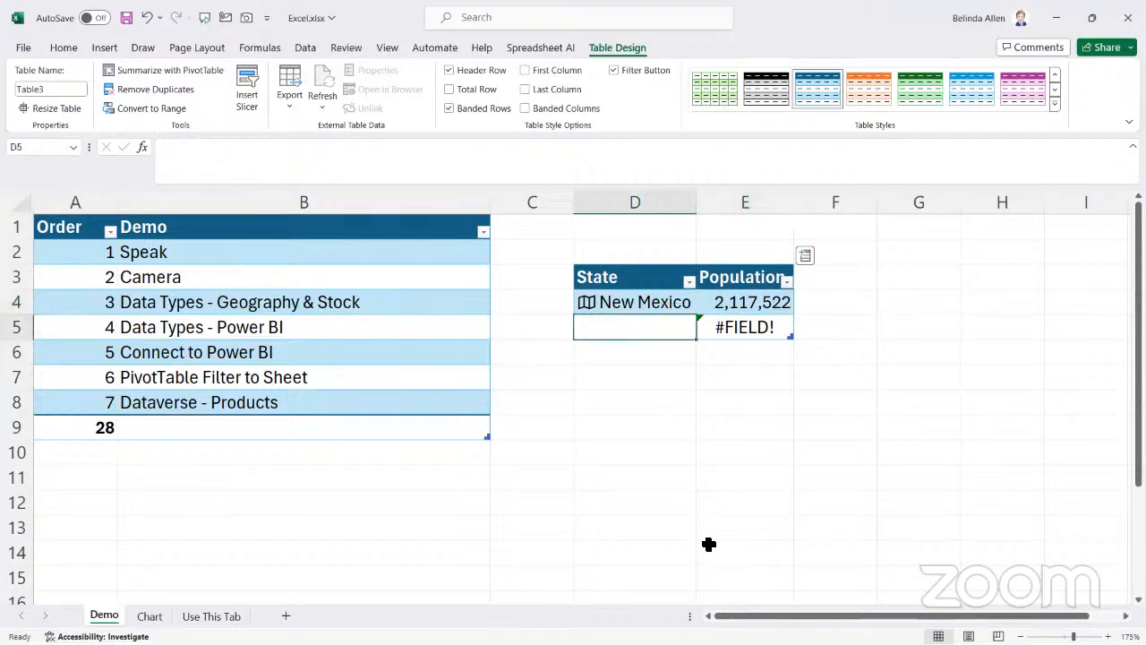
text(New York)
key(Return)
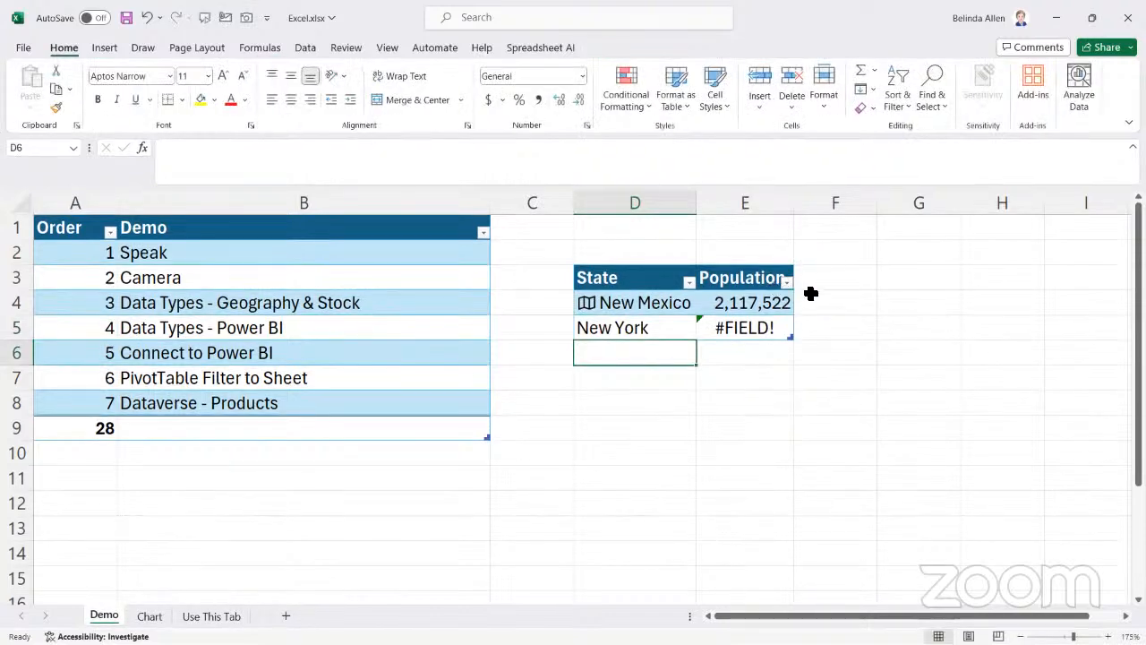
Add another row to the table and replace the state in D5 with California
click(627, 328)
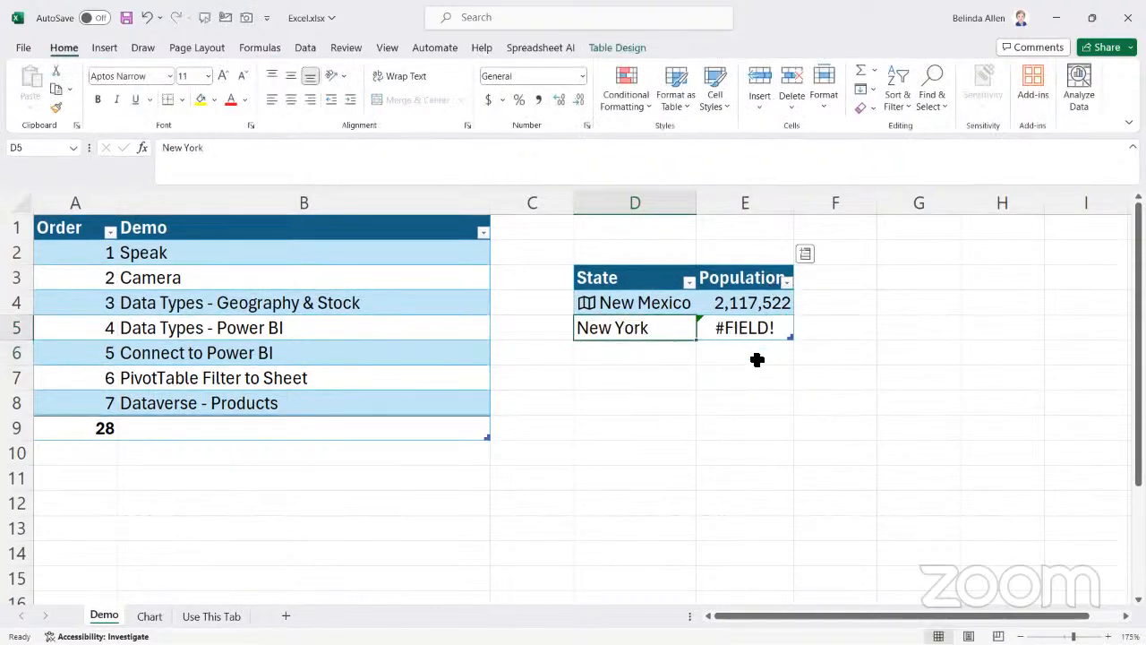
key(Right)
key(Tab)
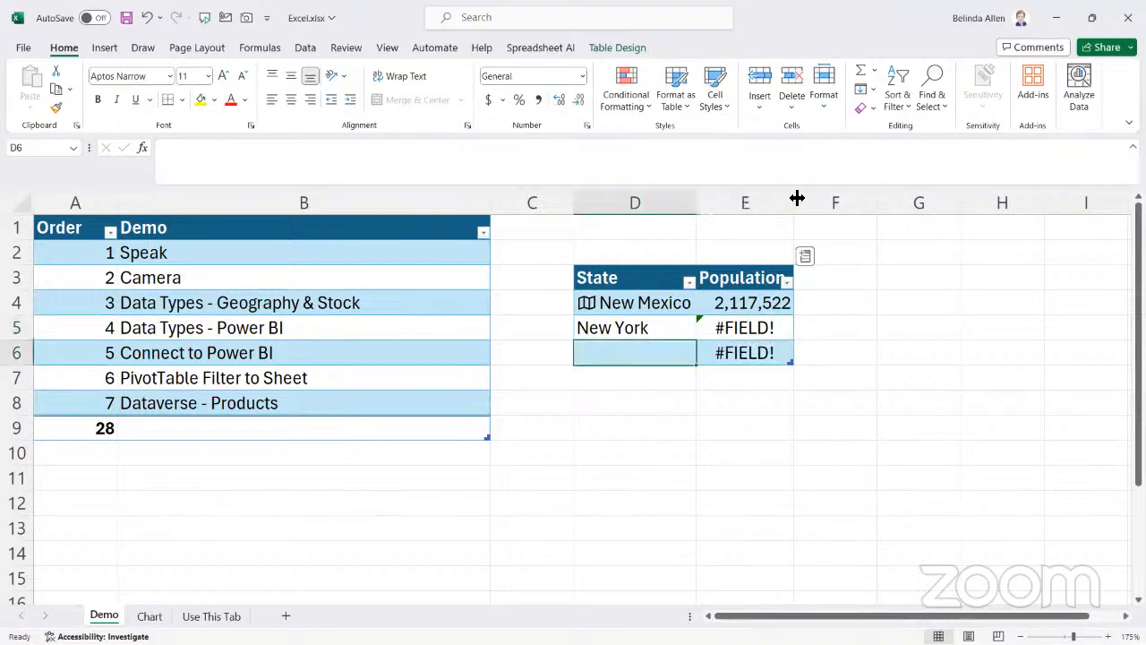
click(656, 328)
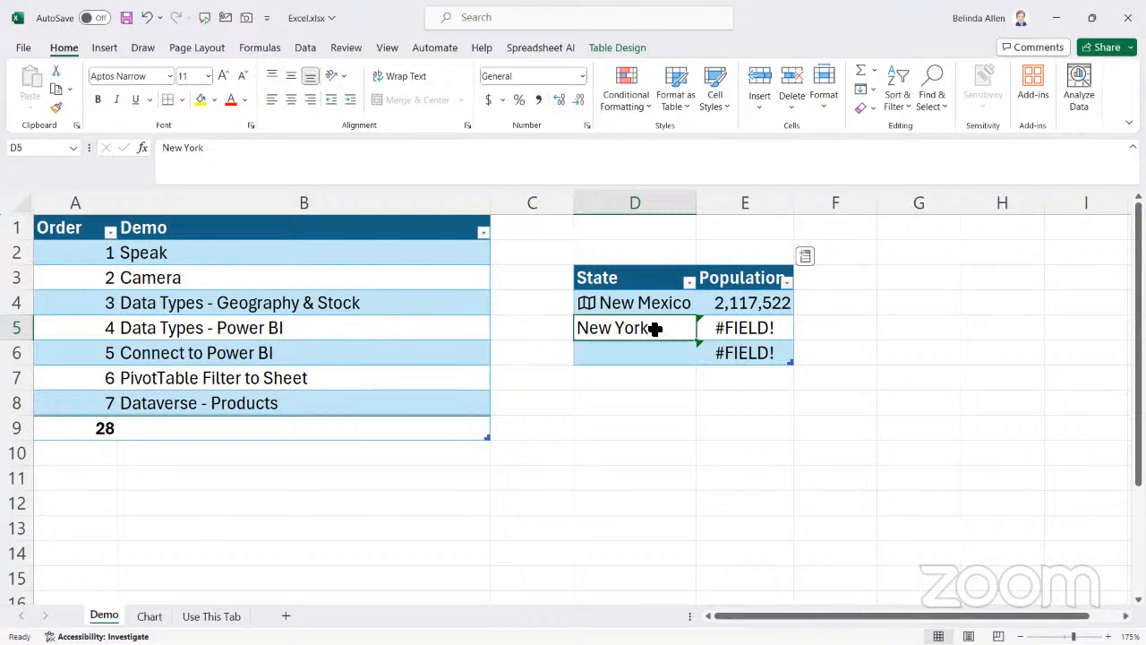
text(Califor)
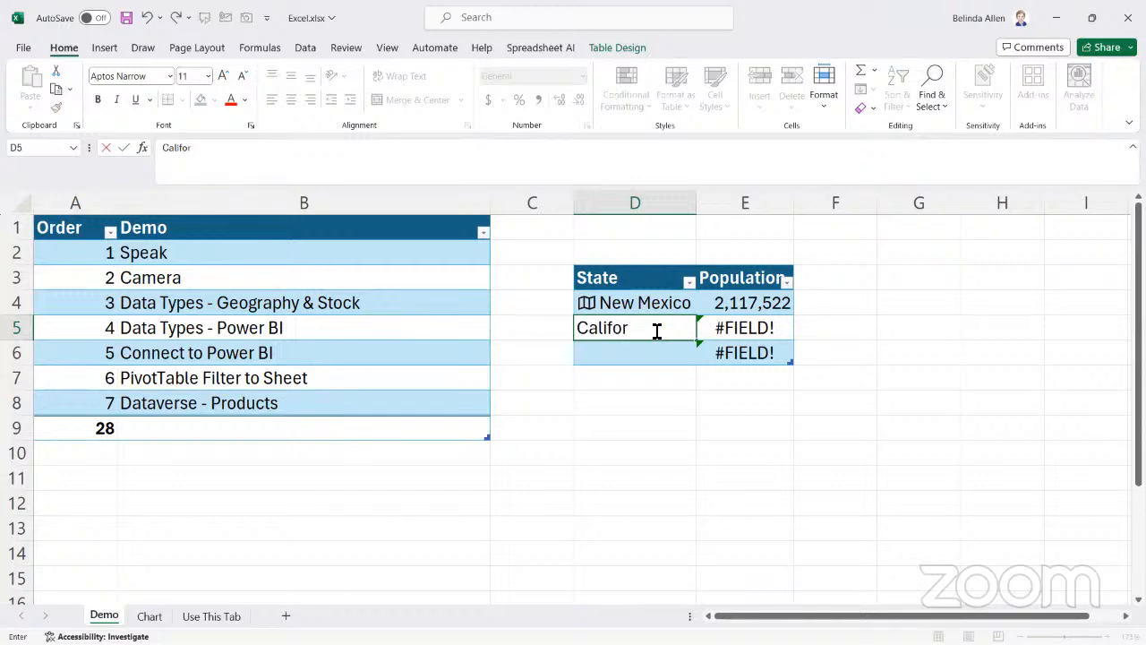
text(nia)
key(Tab)
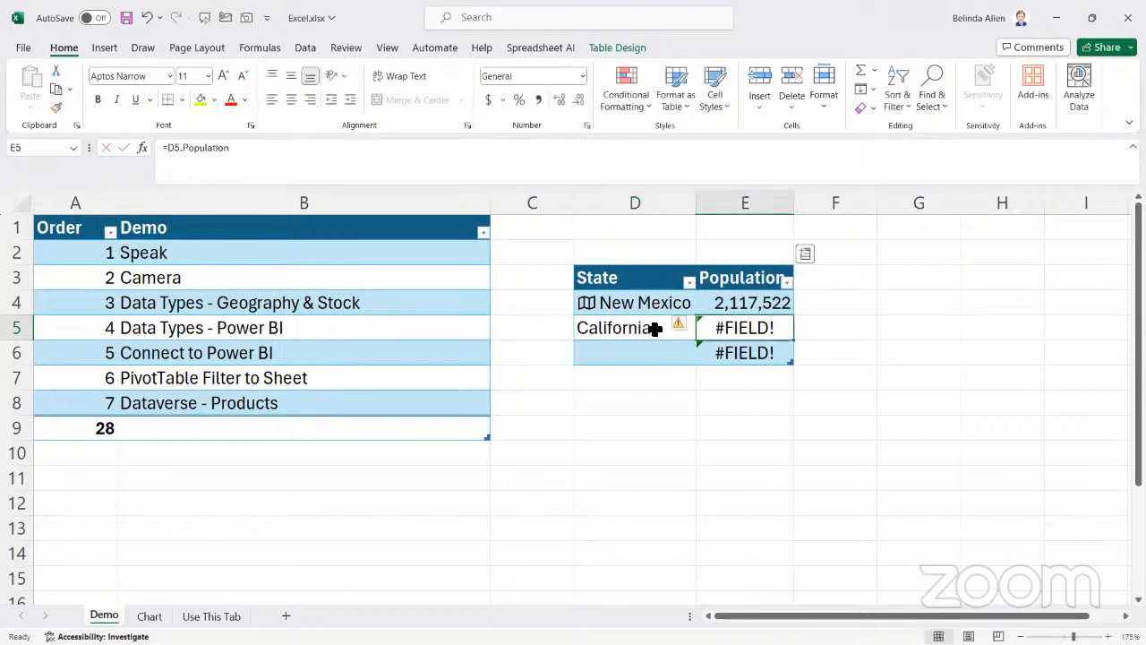
Try to extract the Population field for the California row from the table's available geography fields
click(655, 330)
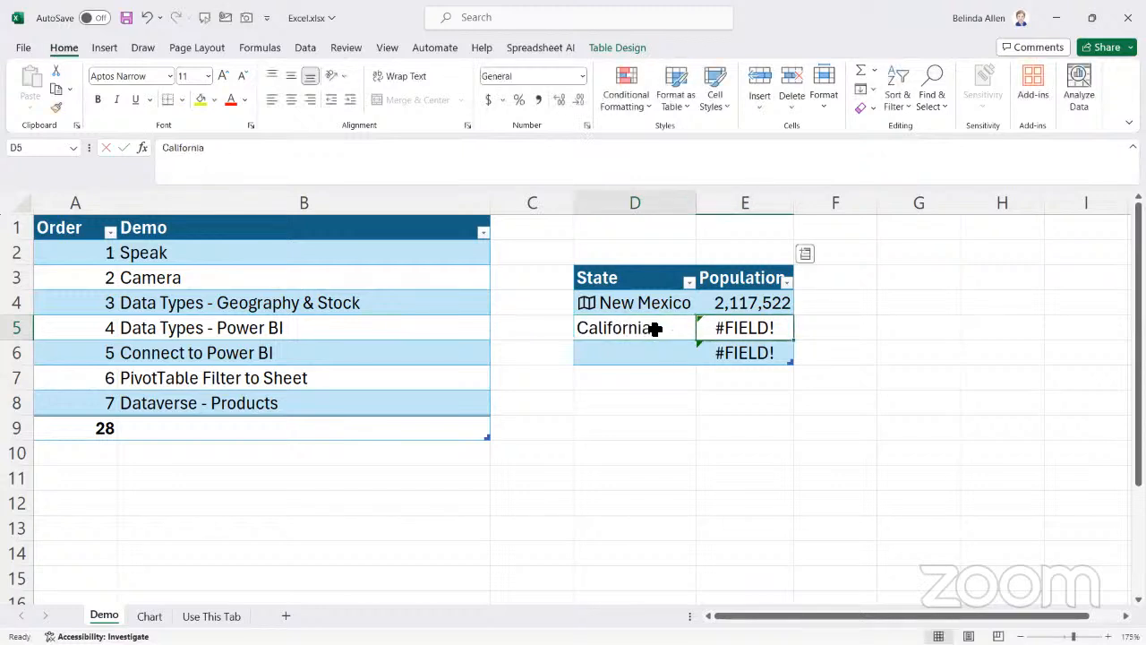
click(805, 257)
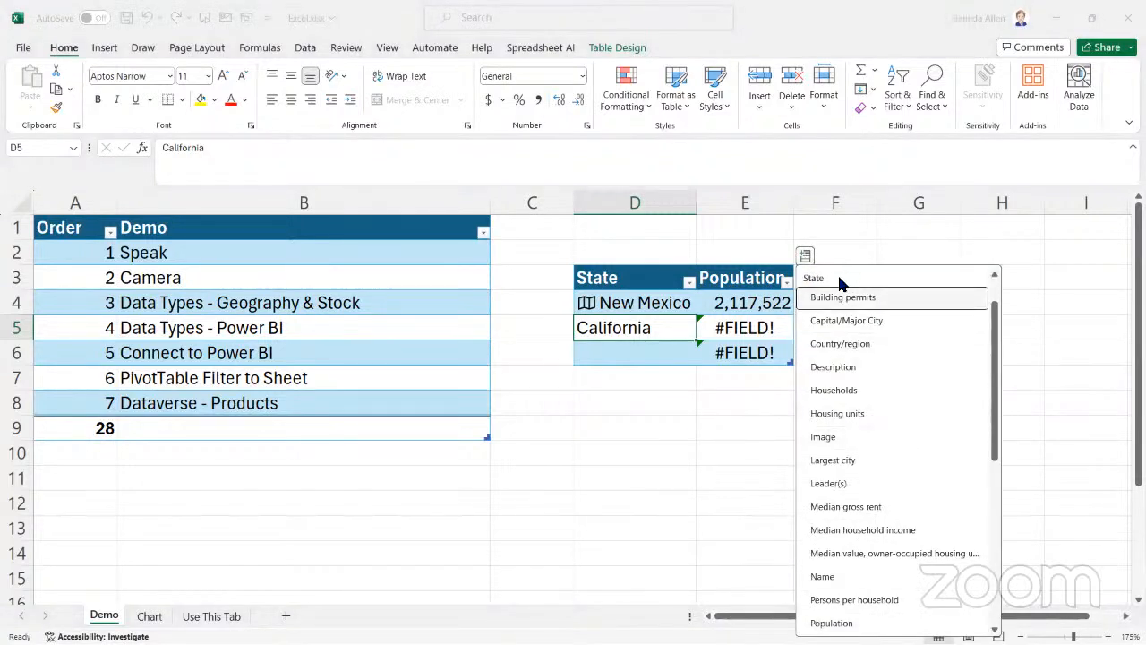
click(757, 328)
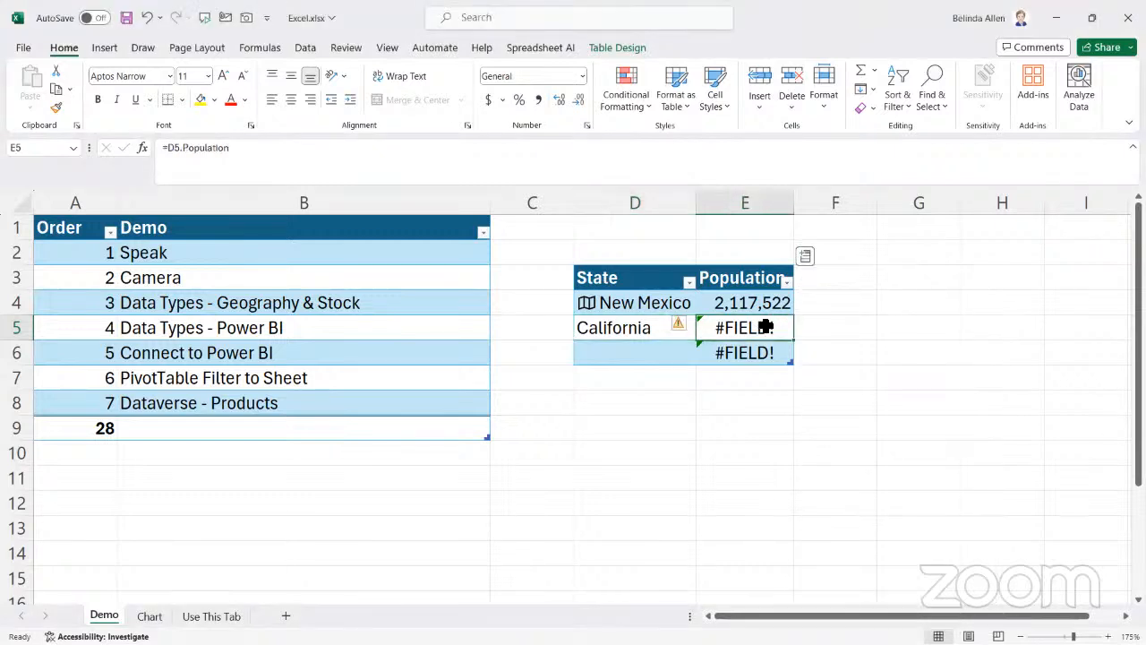
click(807, 259)
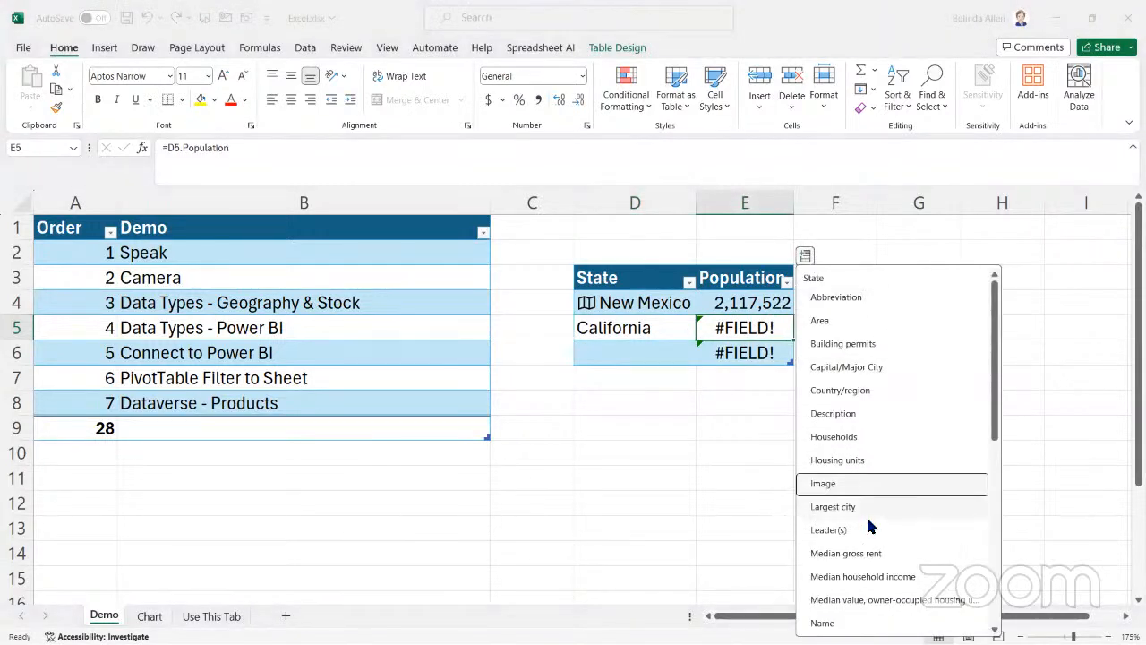
scroll(870, 522, down, 3)
click(846, 491)
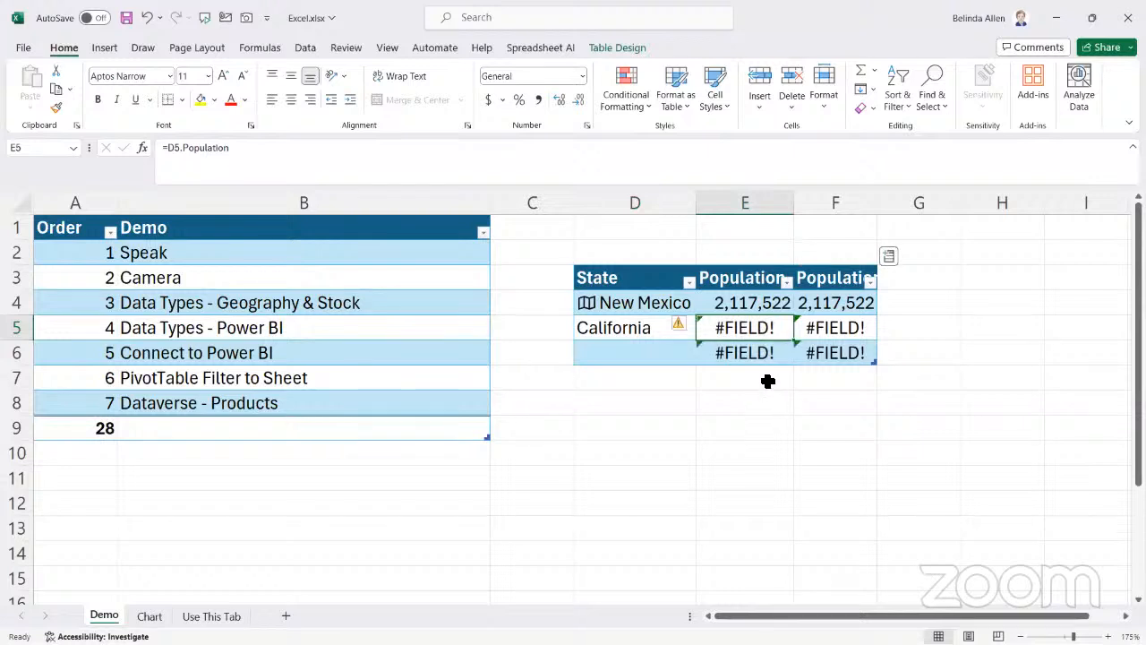
click(657, 328)
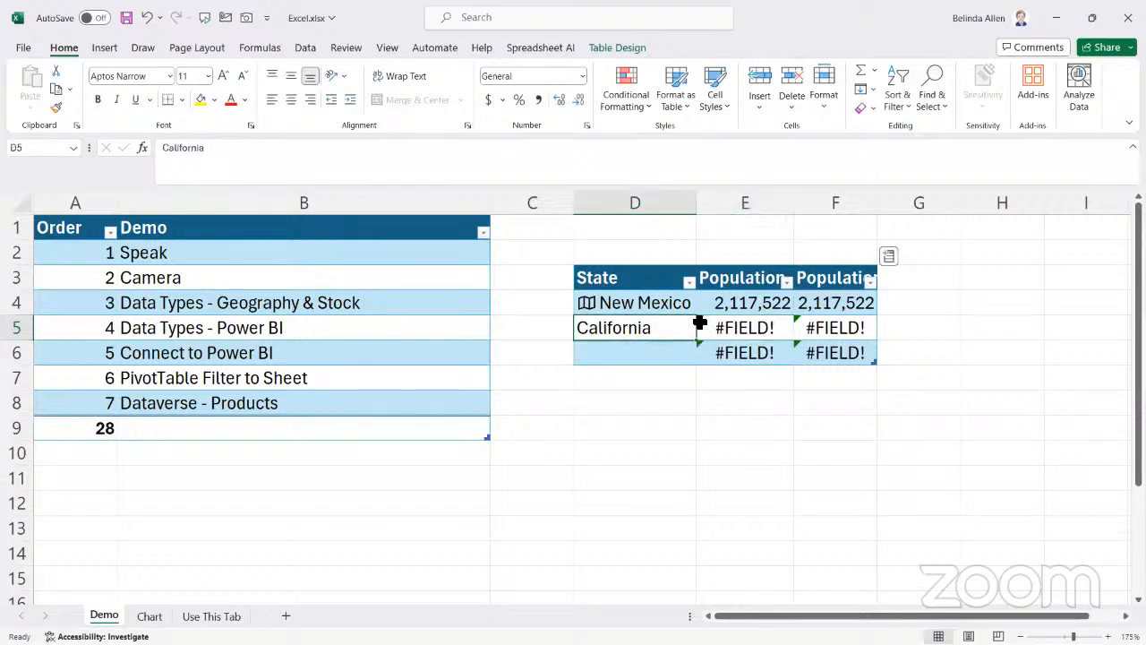
click(888, 259)
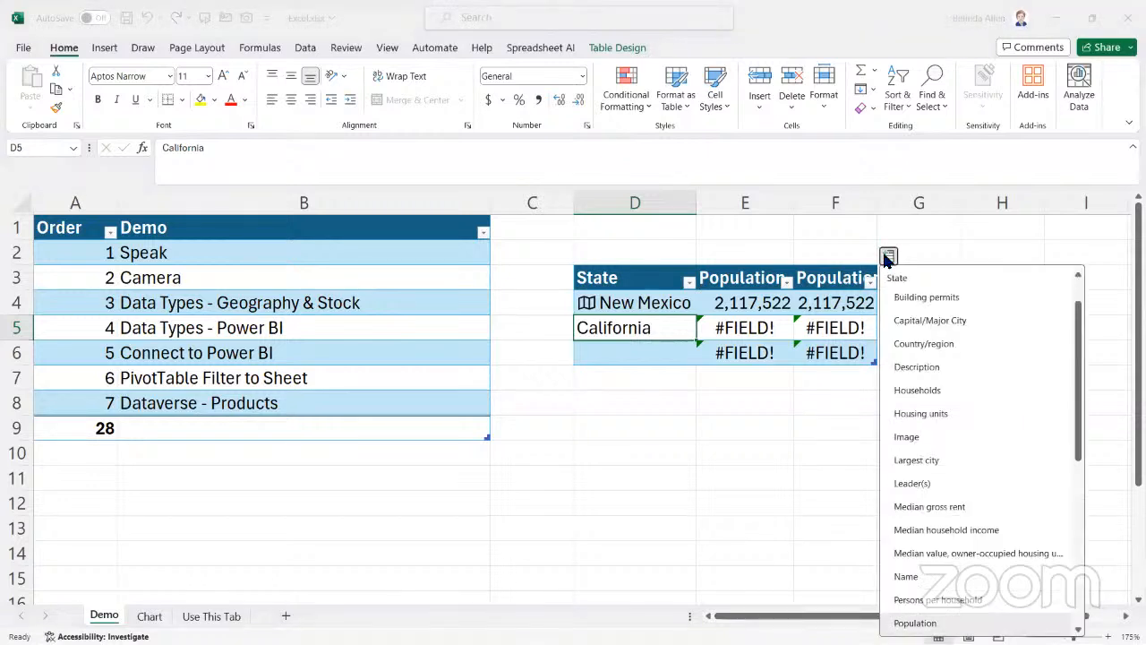
click(887, 257)
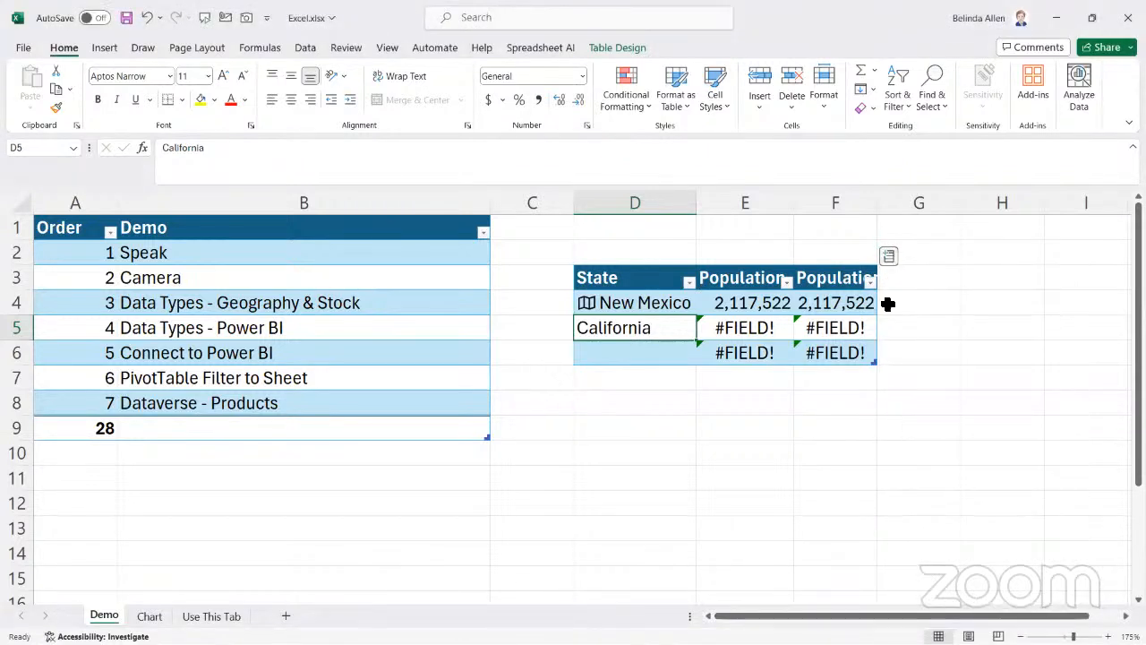
click(723, 328)
Delete columns D through F containing the State and Population table
click(618, 294)
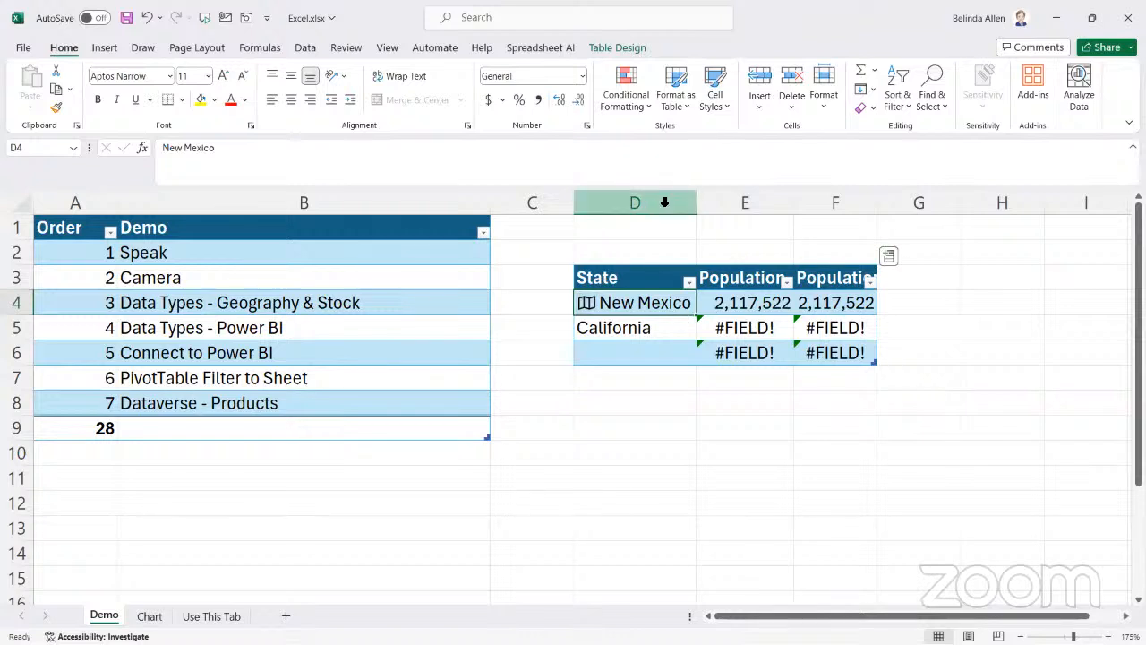
drag(614, 200, 844, 203)
click(680, 279)
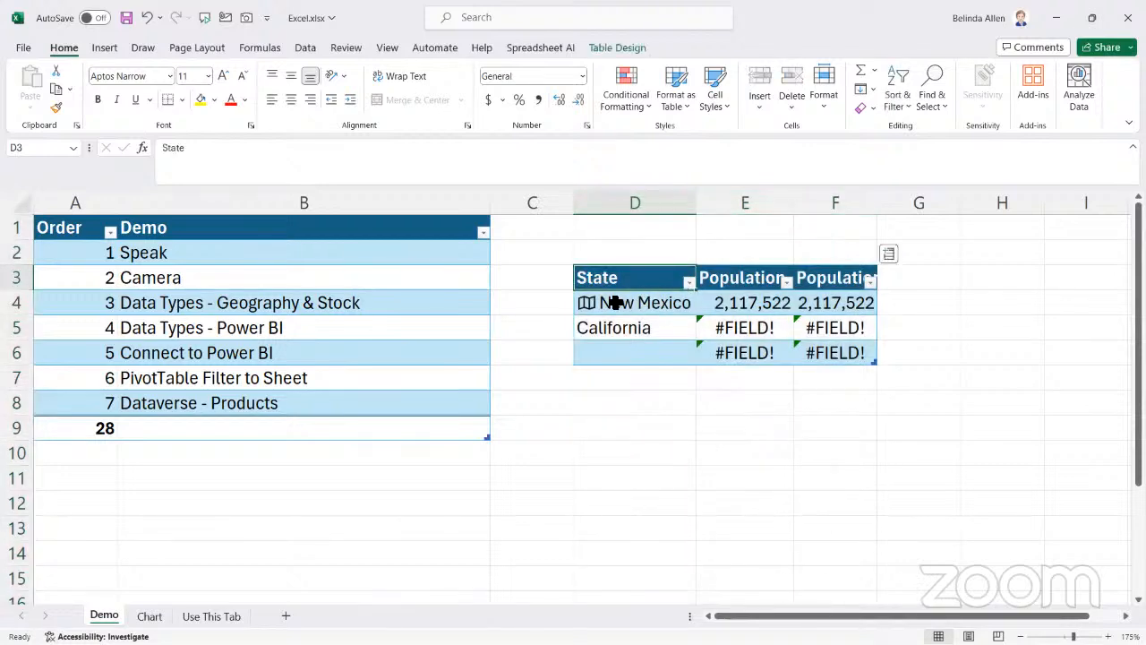
right_click(616, 277)
click(591, 196)
drag(591, 196, 834, 200)
right_click(751, 197)
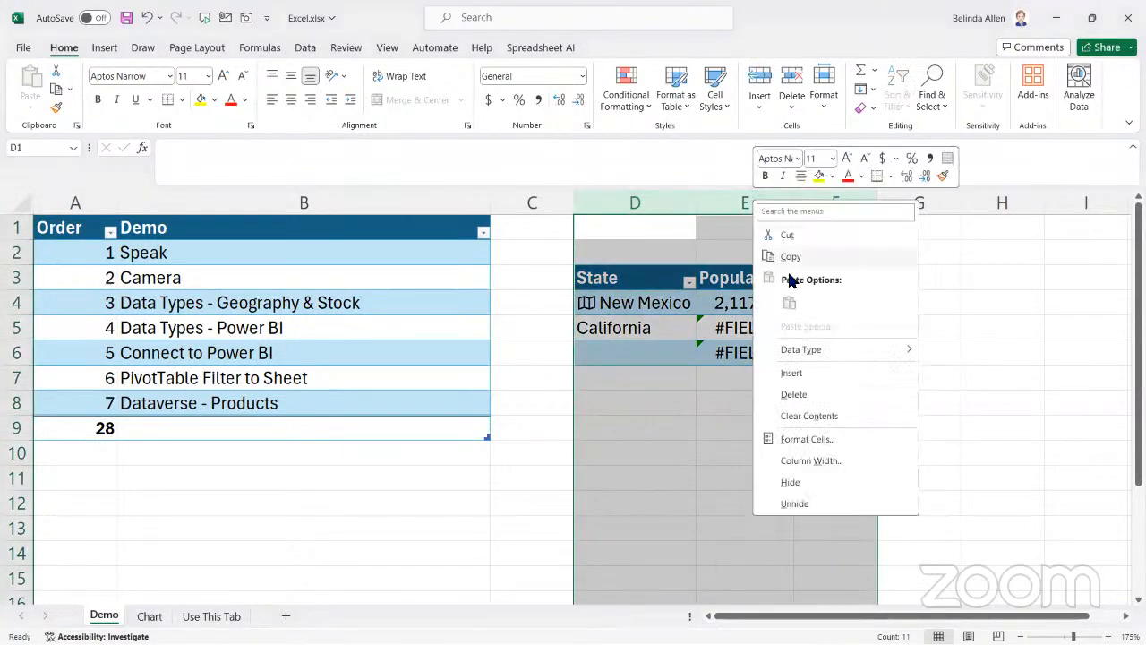
click(794, 396)
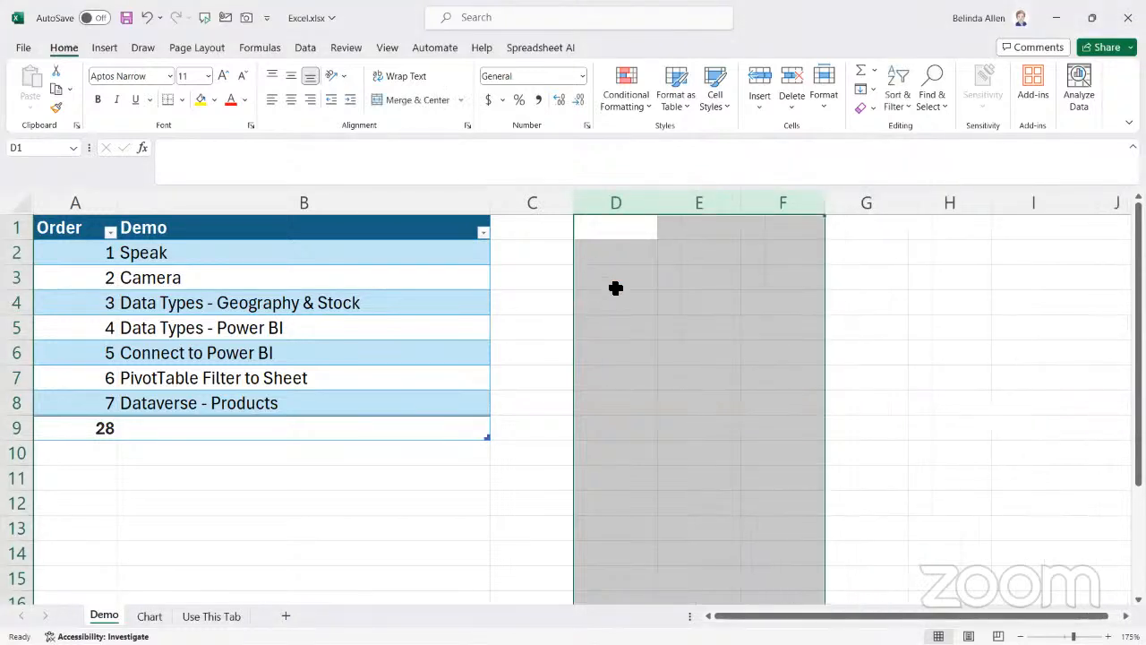
Enter the stock ticker text MFST in cell D3
click(617, 278)
text(MS)
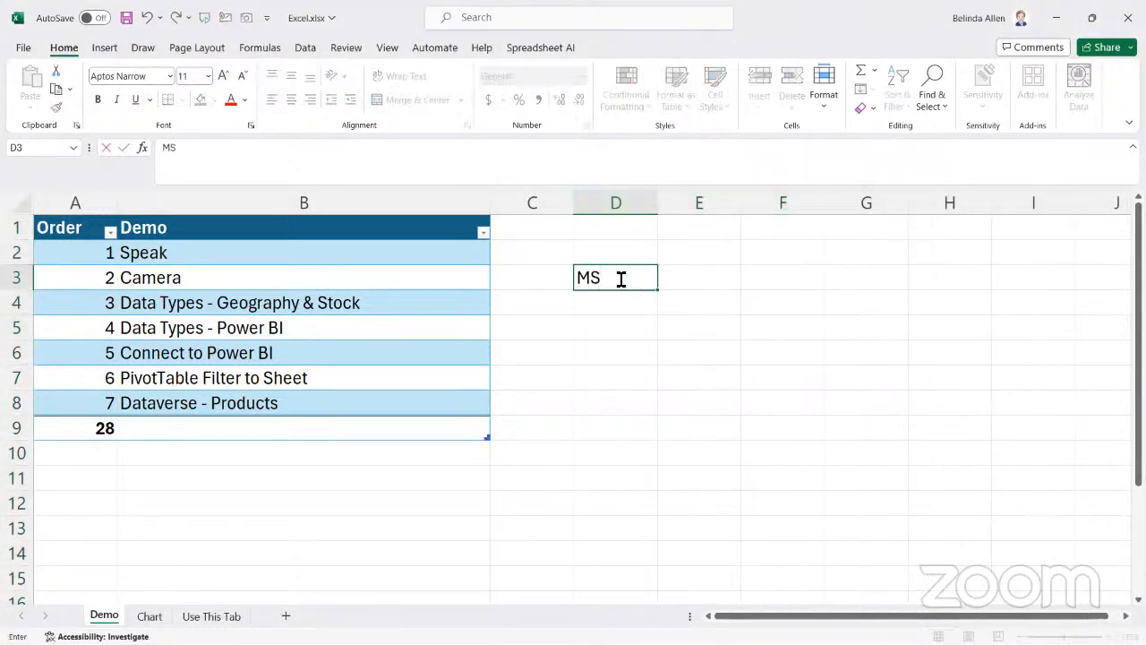
text(ST)
key(Return)
Convert D3 to the Stocks data type, searching for microsoft and matching it to MICROSOFT CORPORATION (XNAS:MSFT)
click(631, 275)
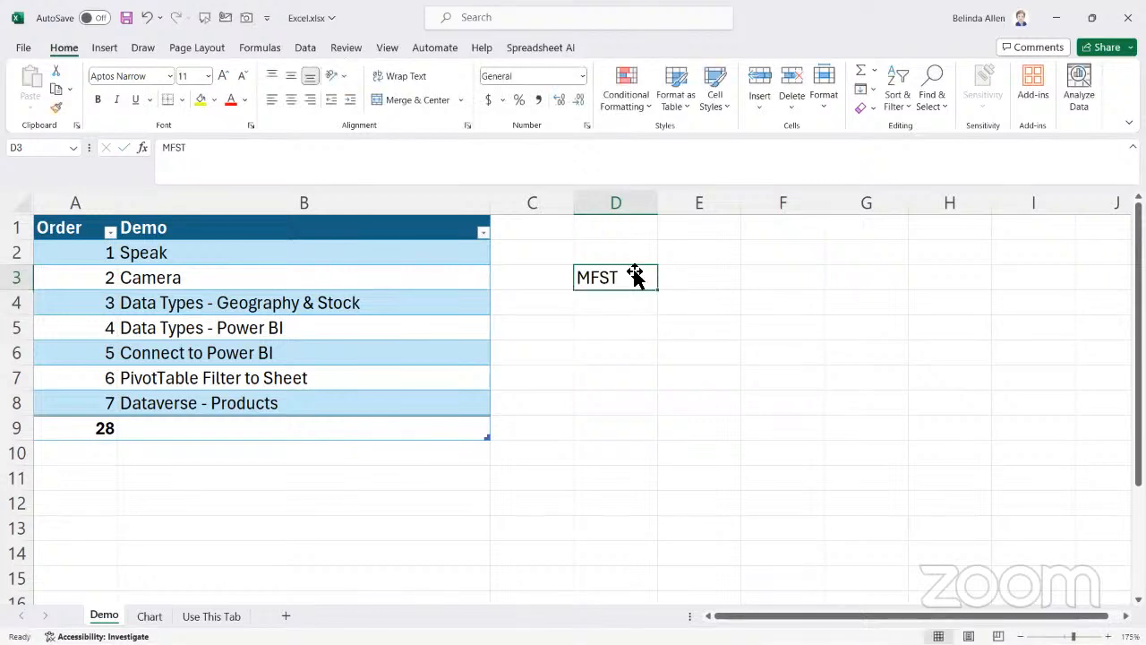
click(305, 51)
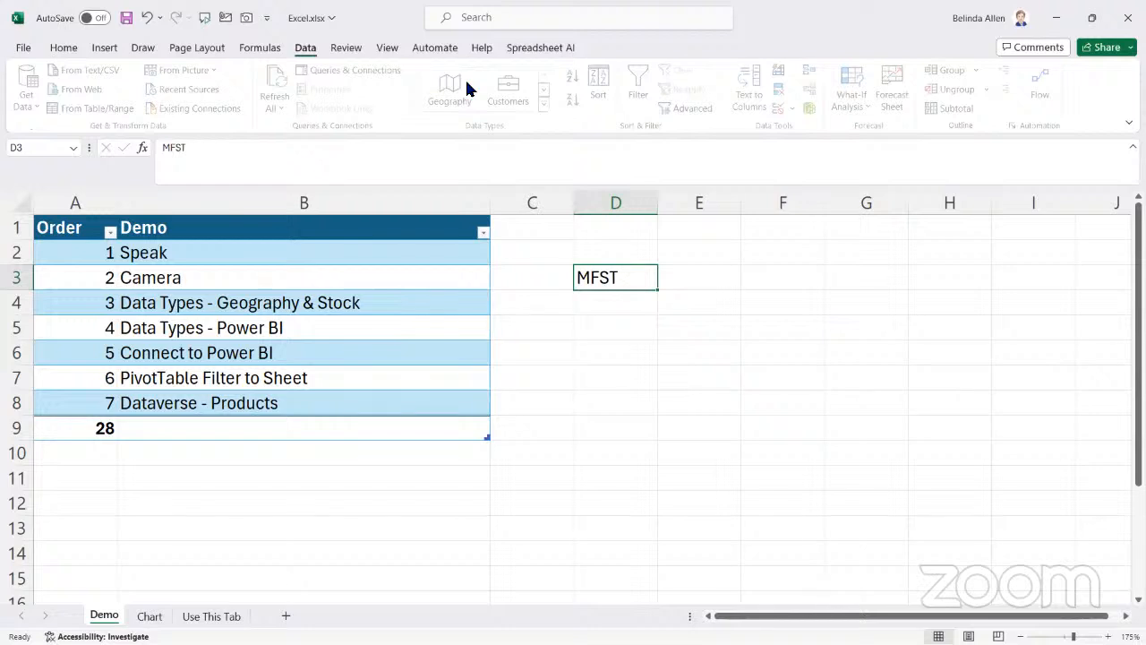
click(546, 104)
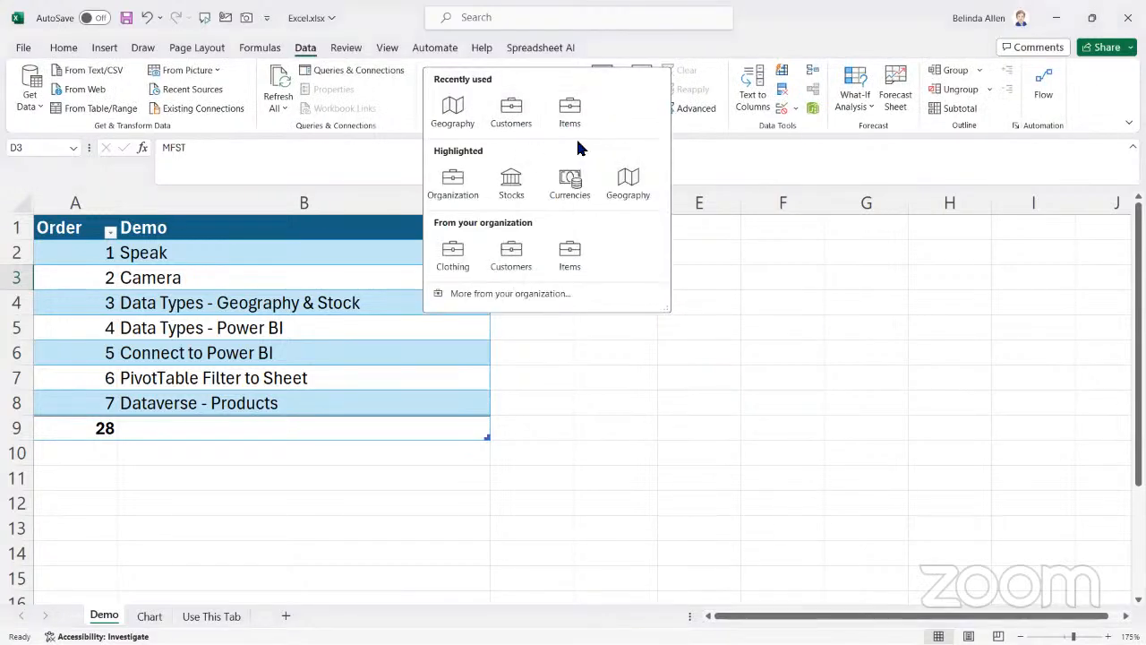
click(503, 184)
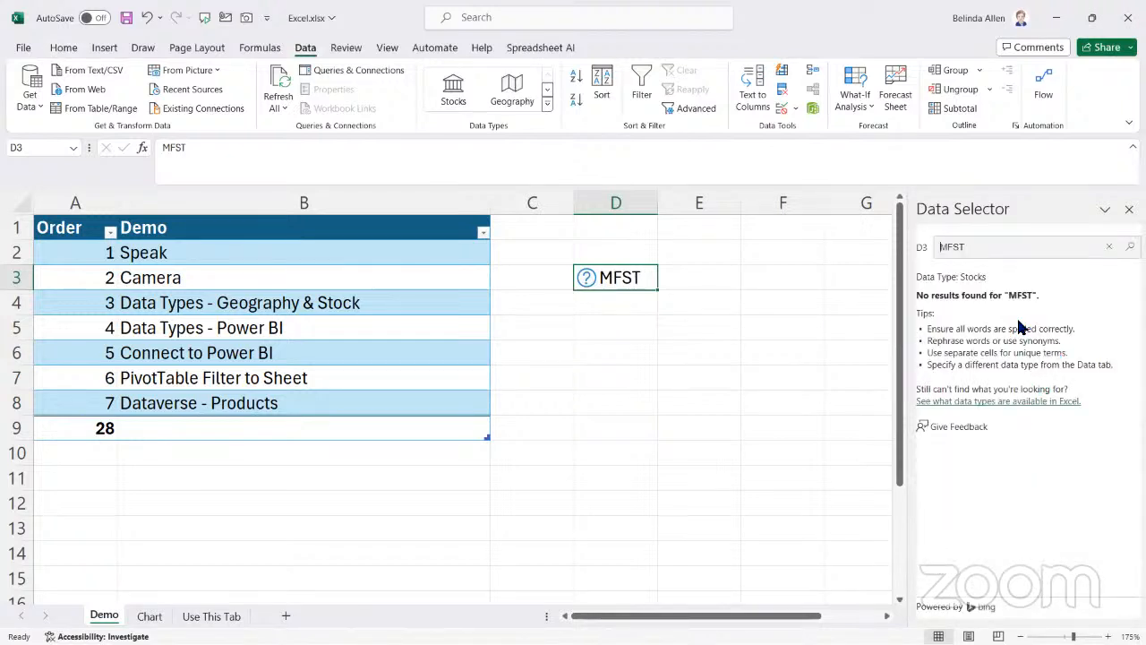
double_click(962, 250)
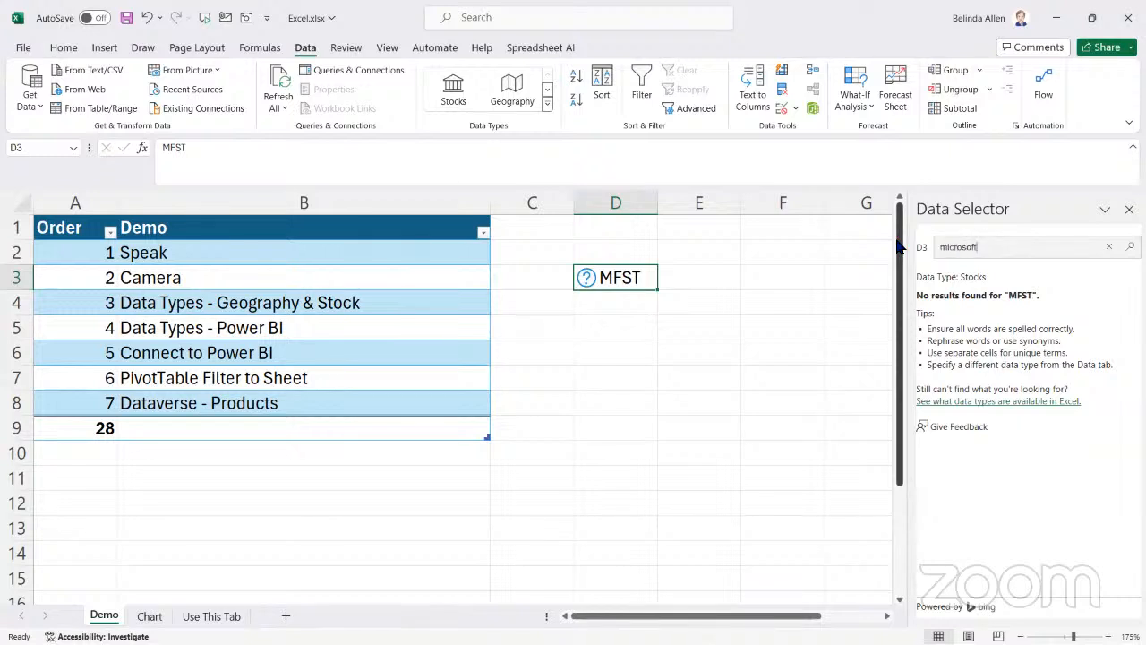
key(Return)
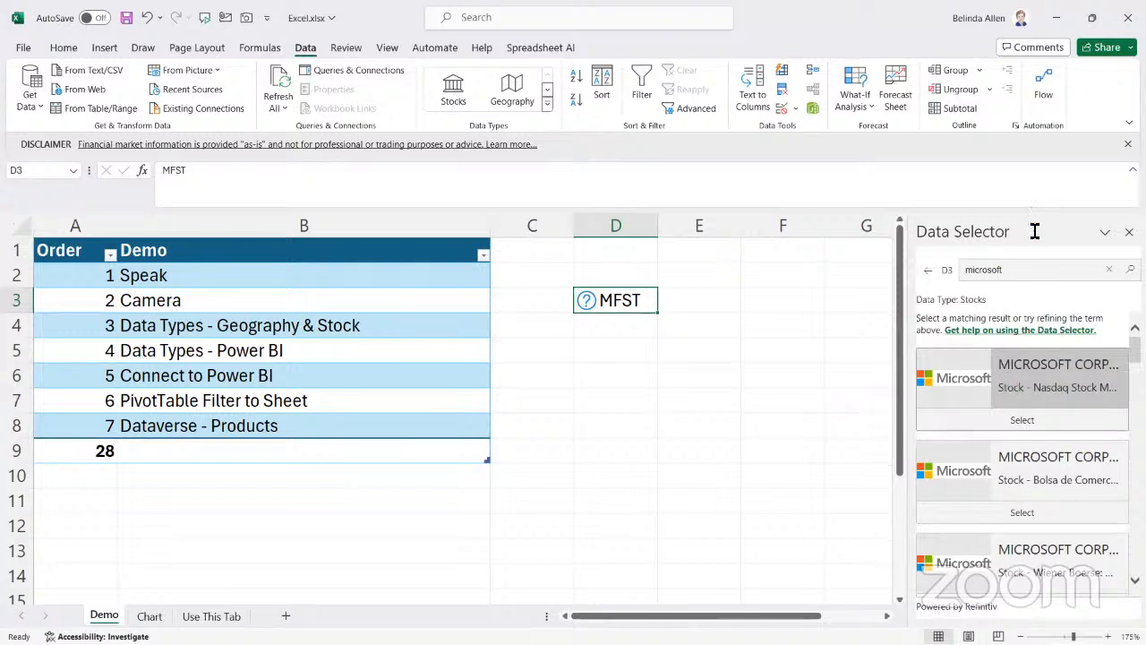
click(1057, 376)
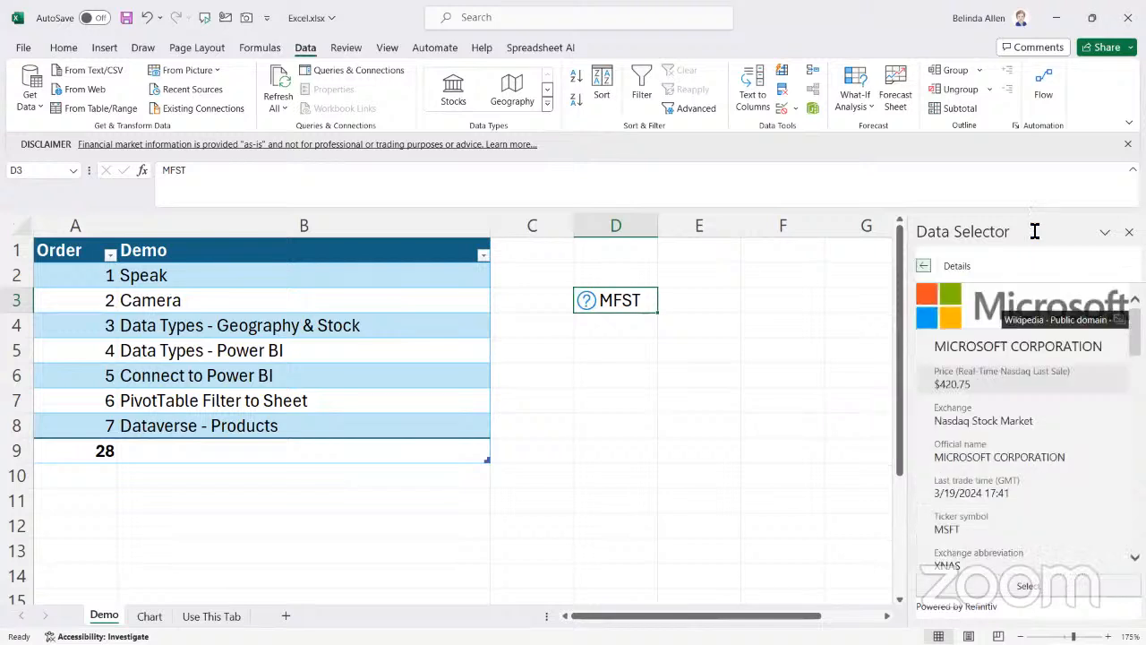
click(937, 562)
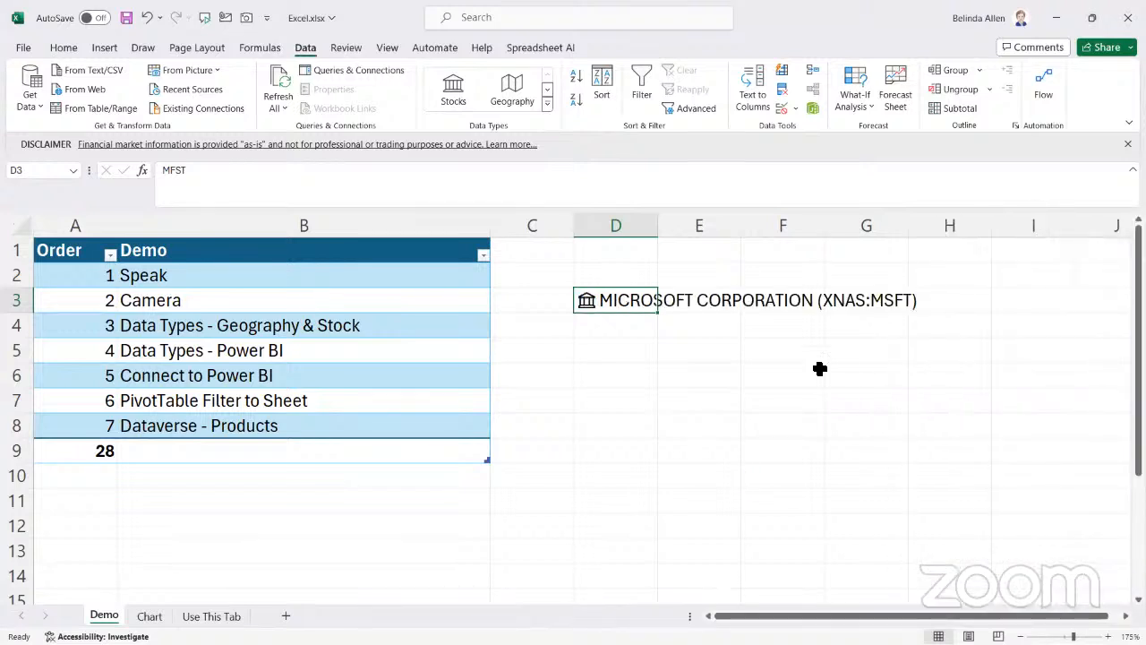
Autofit column D to the Microsoft stock entry and extract its 52 week low field into the adjacent cell
double_click(656, 226)
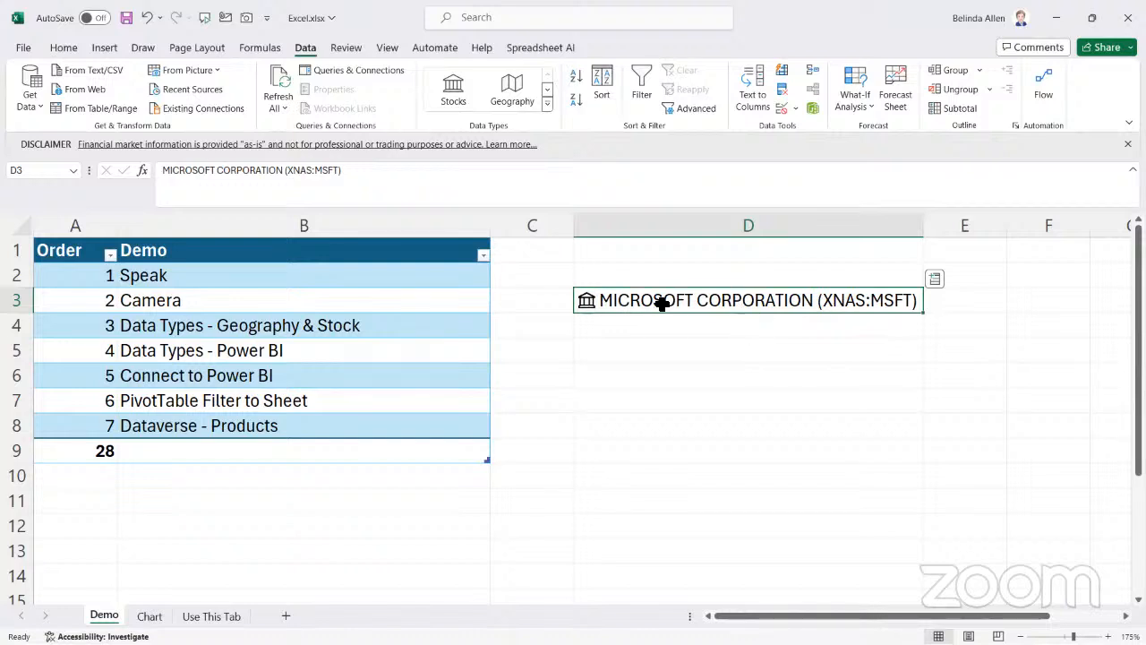
click(935, 280)
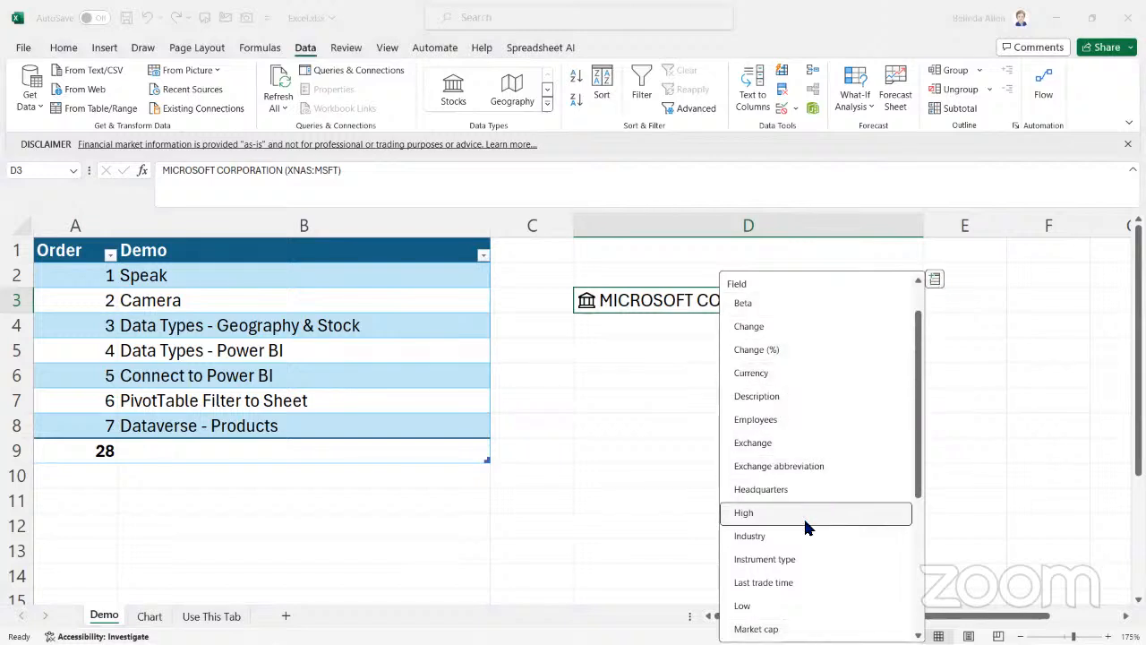
scroll(803, 513, down, 2)
scroll(790, 504, down, 3)
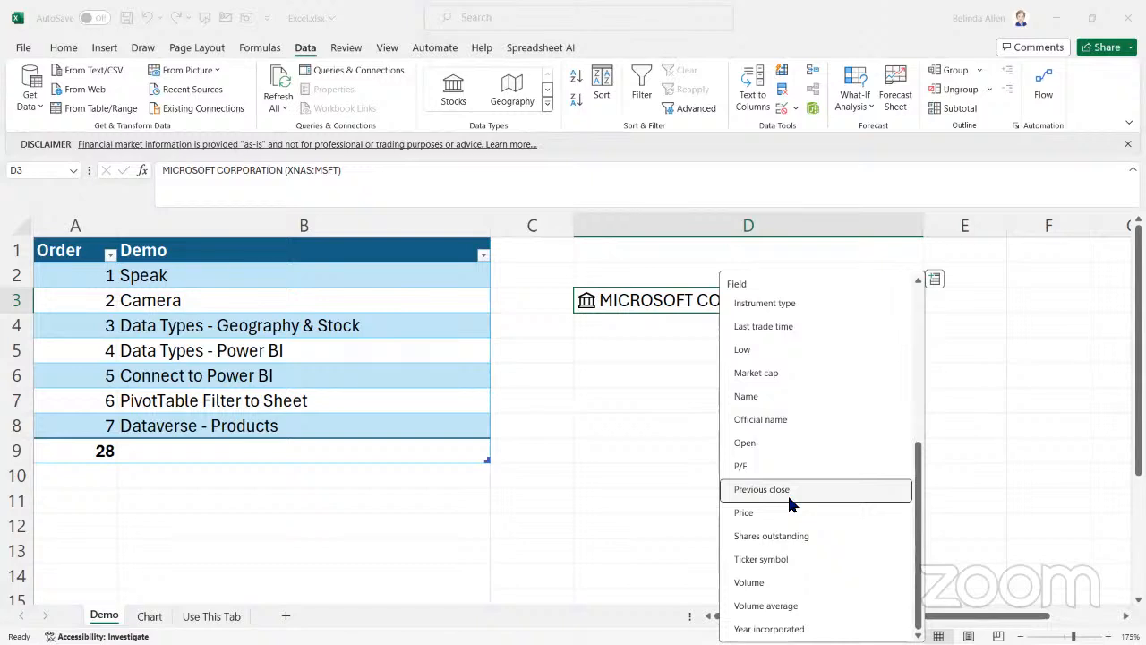
scroll(792, 491, up, 5)
scroll(786, 325, up, 1)
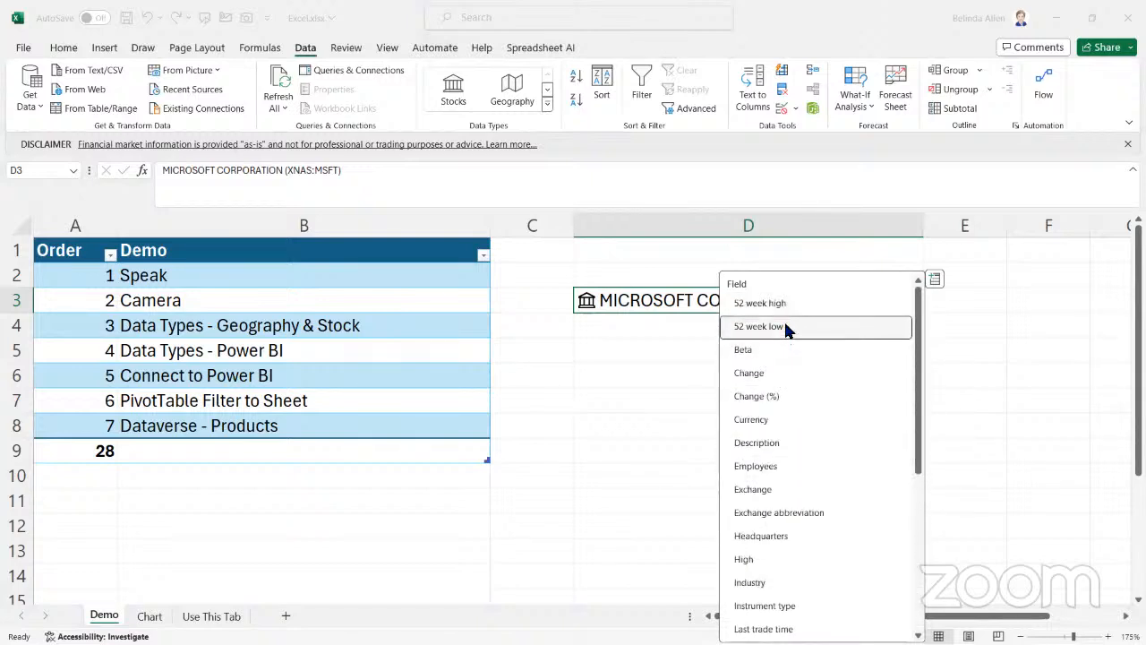
click(786, 328)
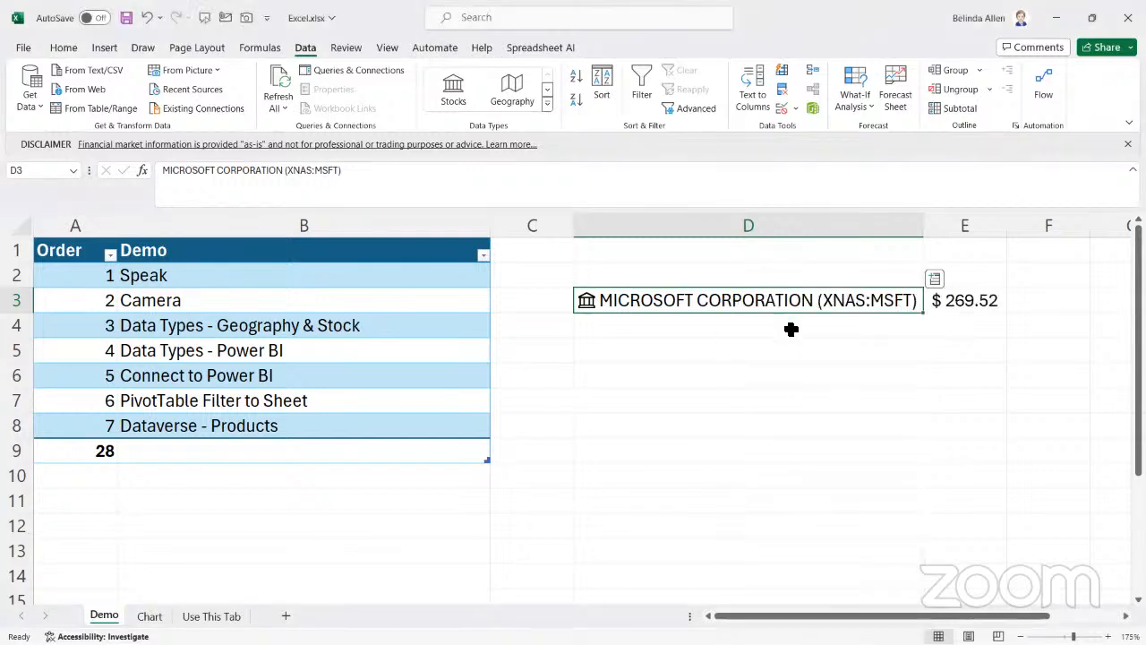
Delete columns D and E containing the Microsoft stock entry and its extracted field
click(960, 425)
drag(689, 224, 976, 209)
right_click(810, 219)
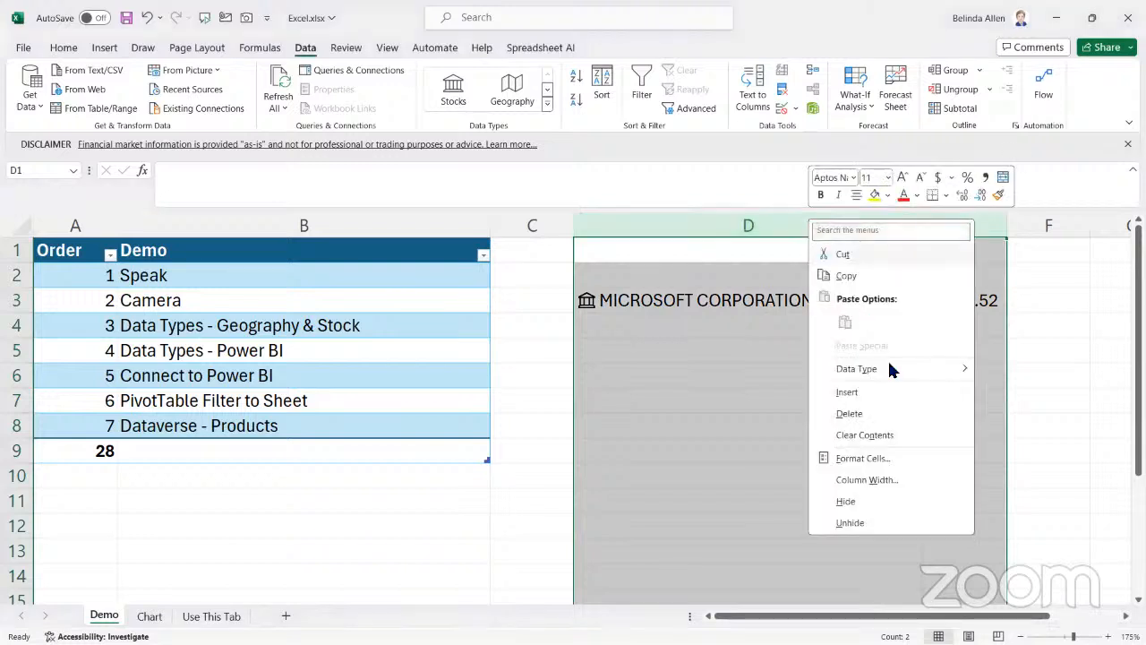
click(872, 413)
click(698, 374)
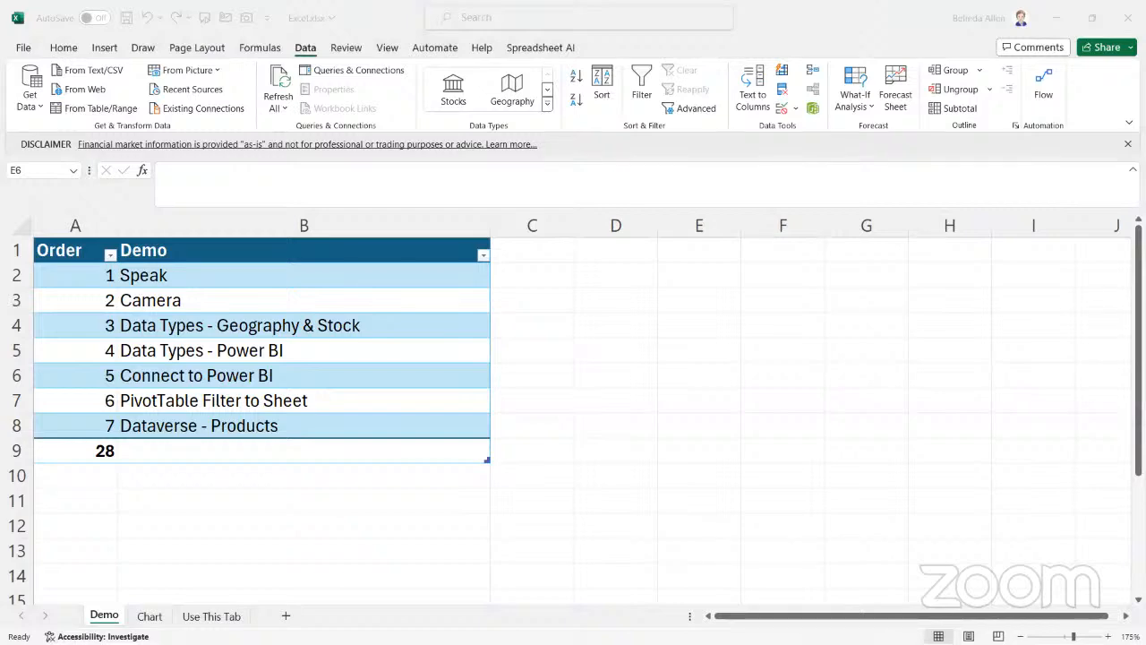
Switch to the browser window with the BC Customer Data report in Power BI and maximize it
drag(1145, 104, 1041, 104)
click(1067, 92)
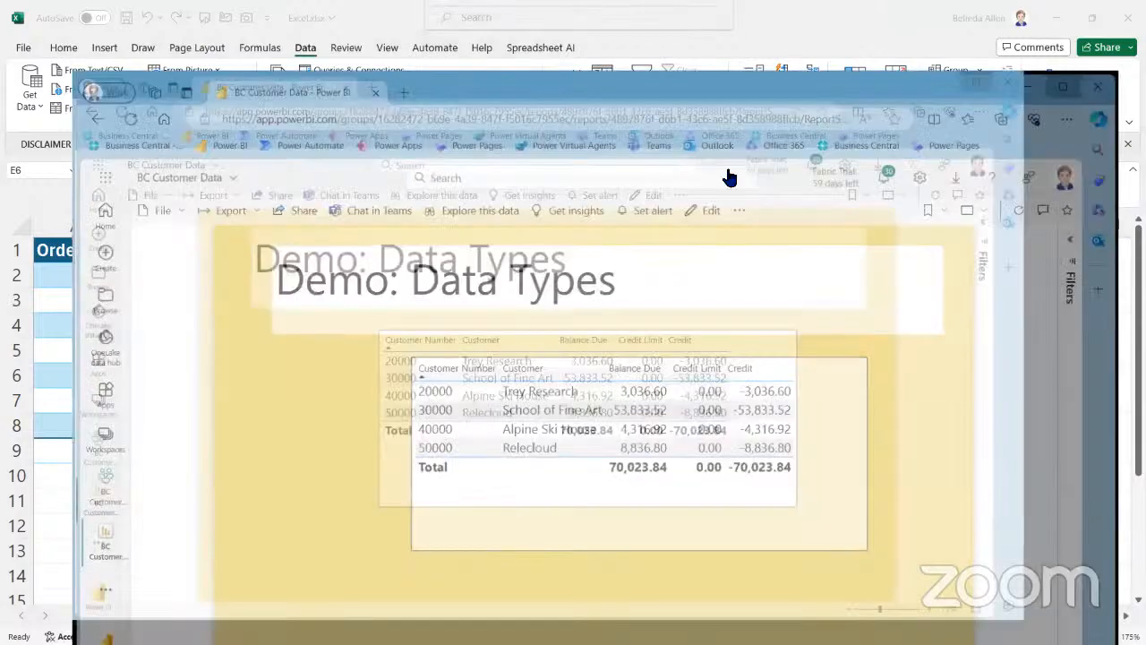
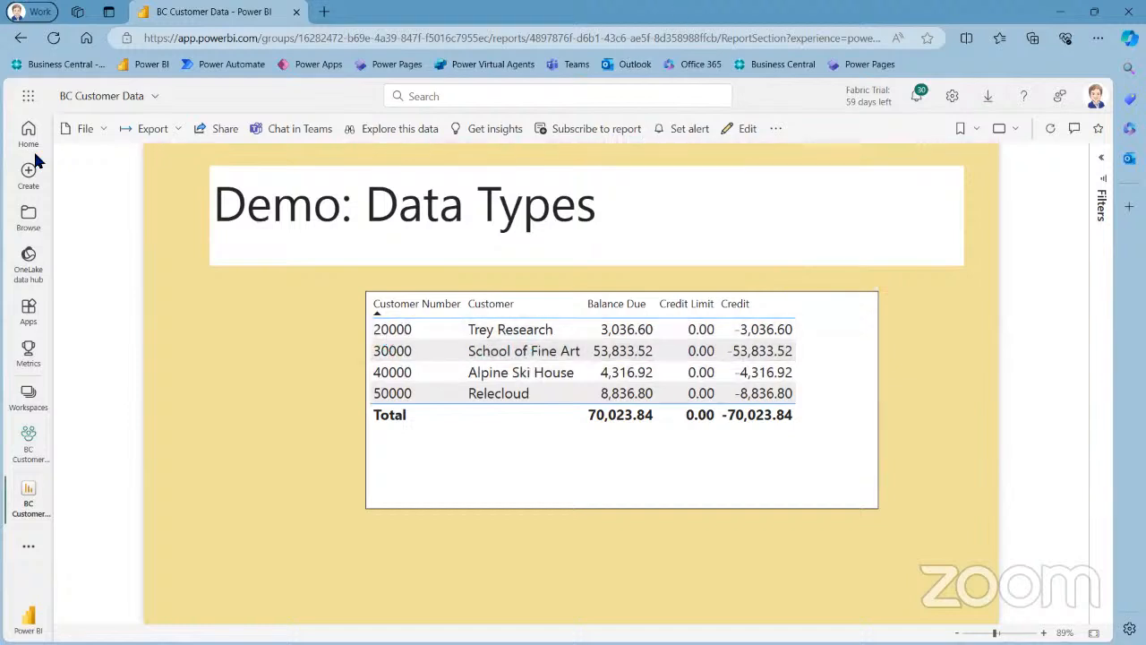
Restore and minimize the Power BI browser window to return to the Demo sheet of the Excel workbook
key(super+Down)
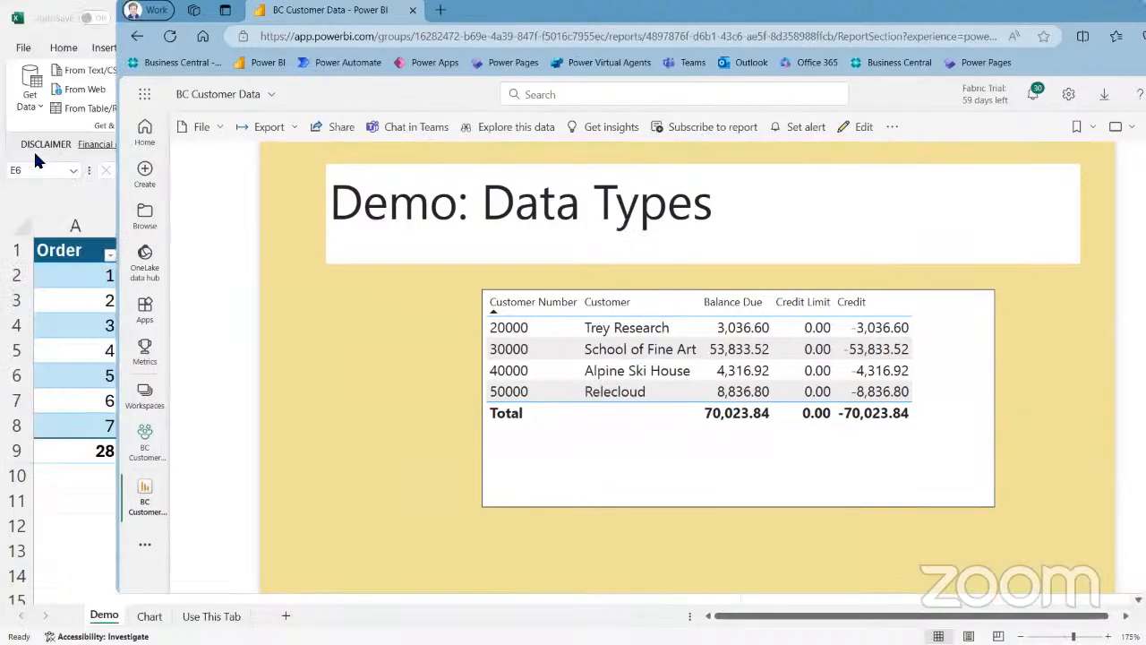
drag(644, 11, 666, 98)
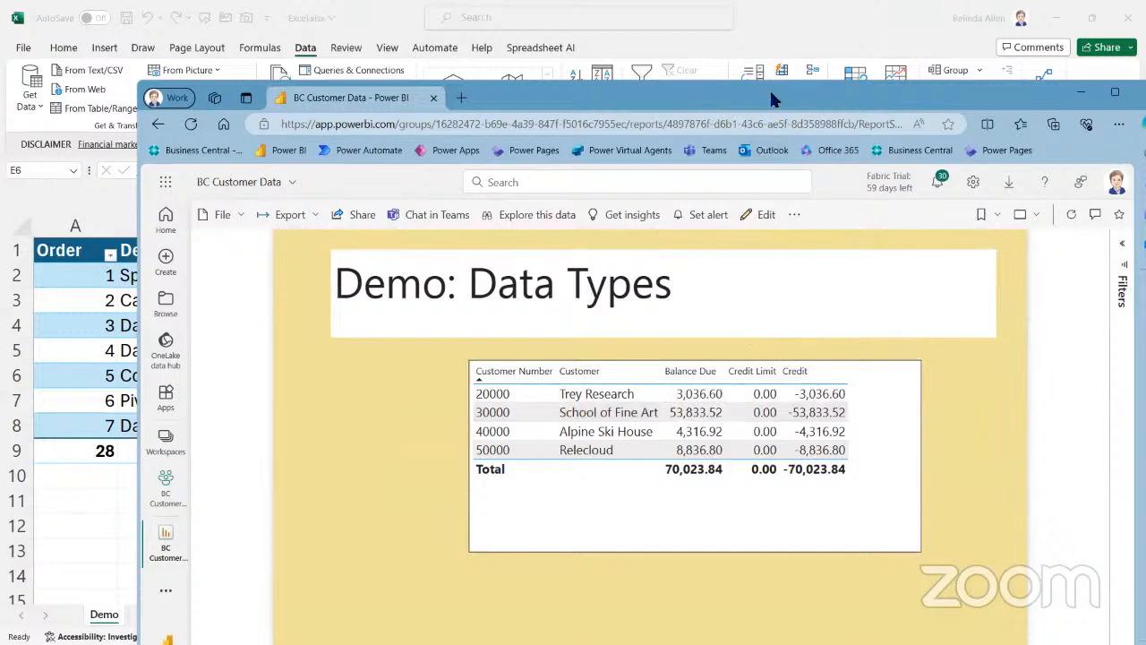
key(super+Down)
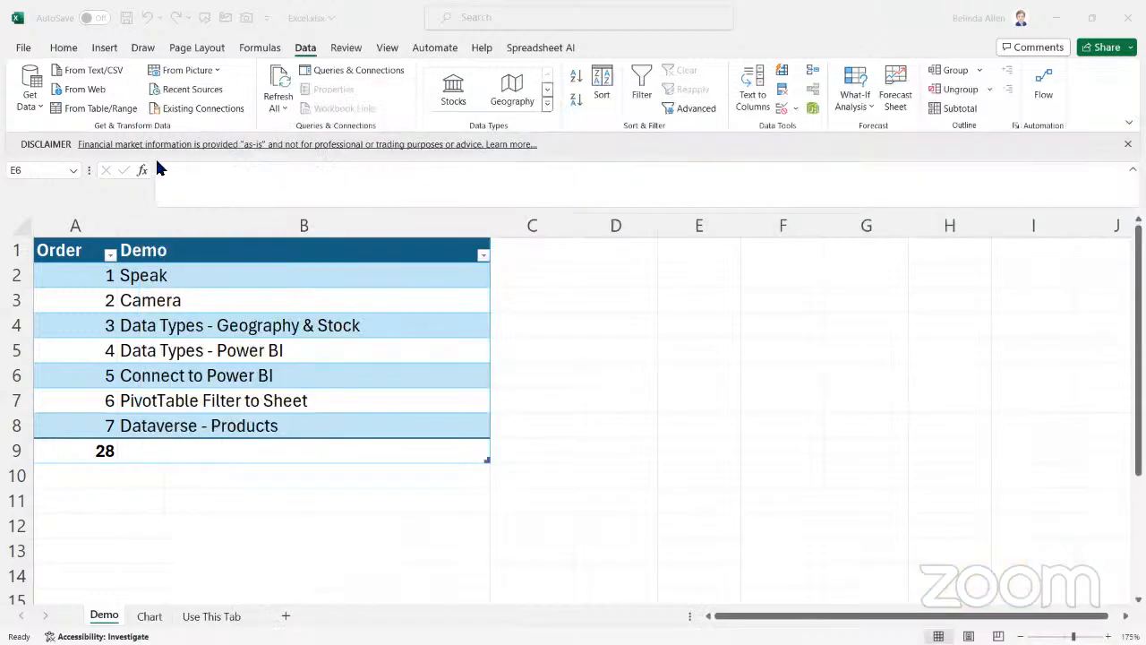
Enter the headings Customer in D3 and Customer Number in E3
click(627, 301)
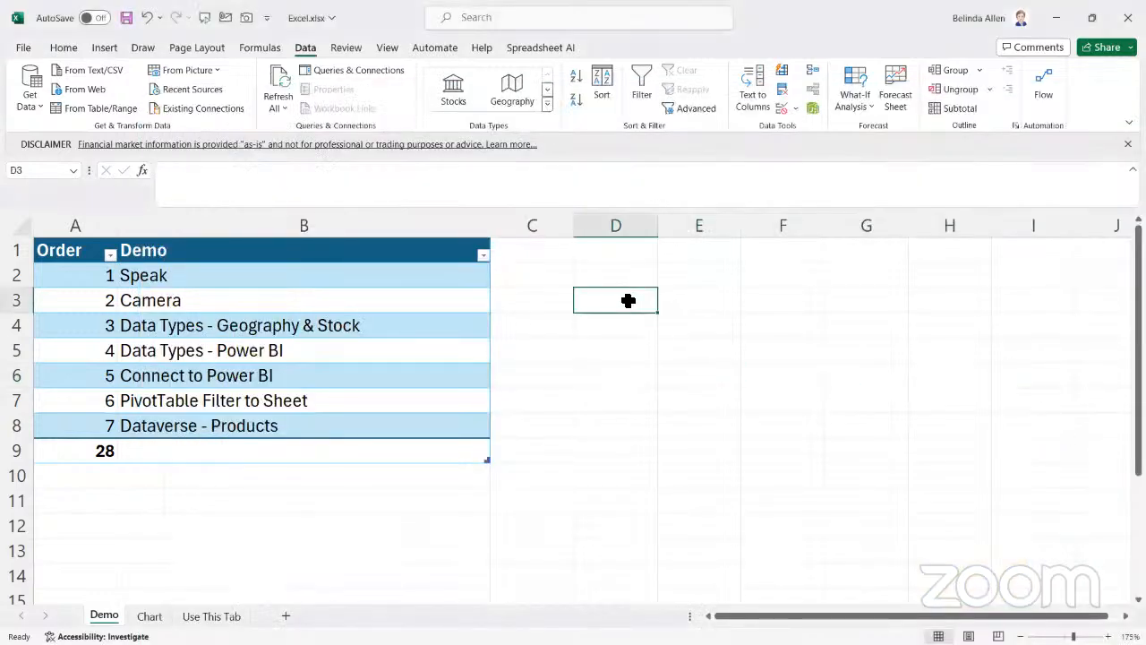
text(200)
key(BackSpace)
key(BackSpace)
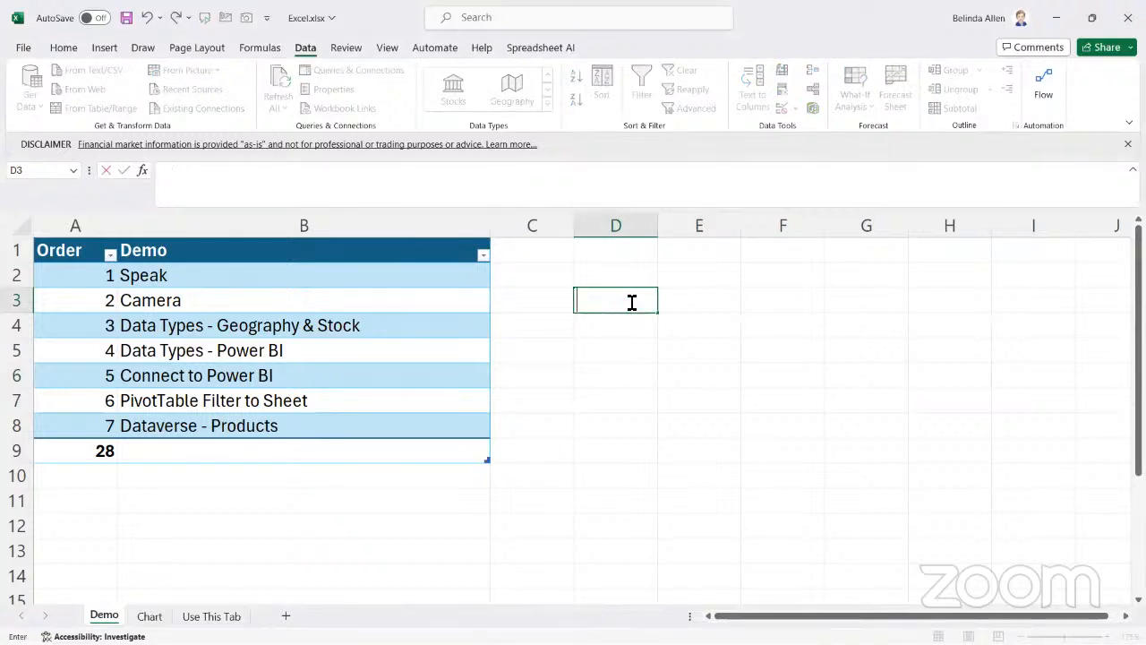
text(Customer)
key(Tab)
text(Customer Number)
key(Tab)
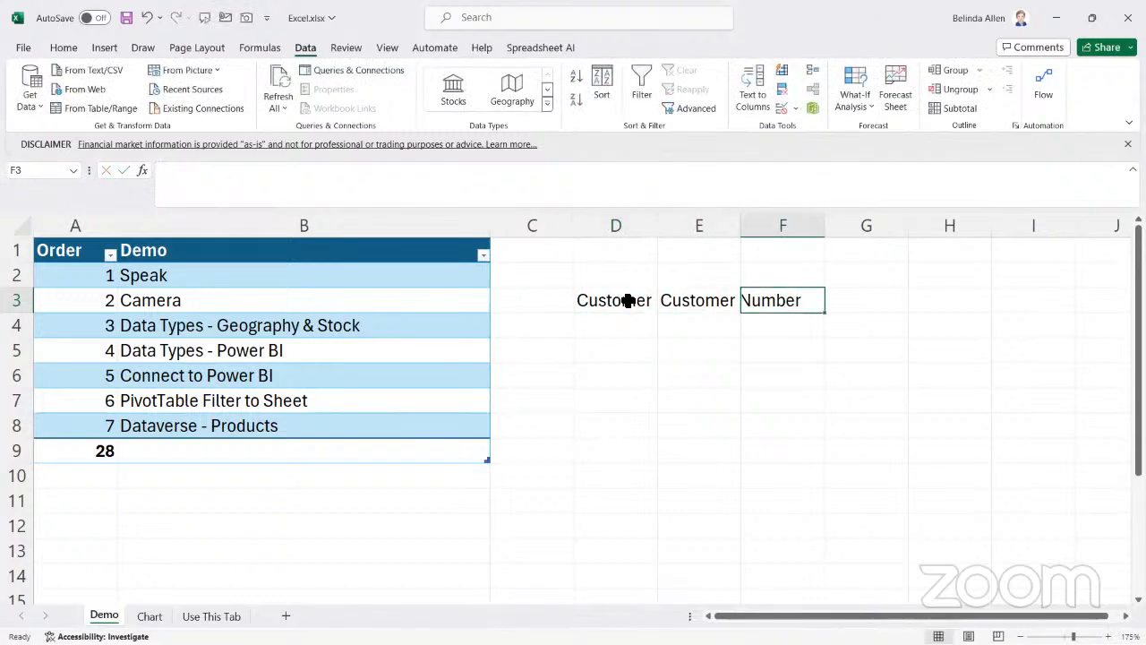
Format the range D3:E4 as a table with its first row as headers
drag(614, 301, 732, 333)
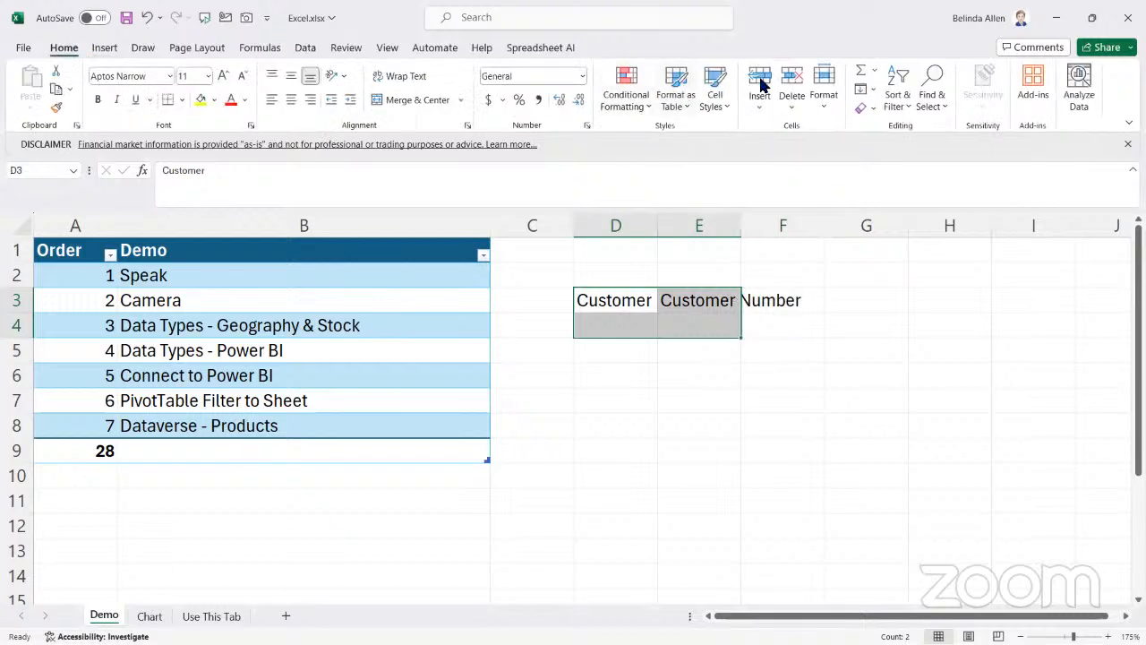
click(676, 100)
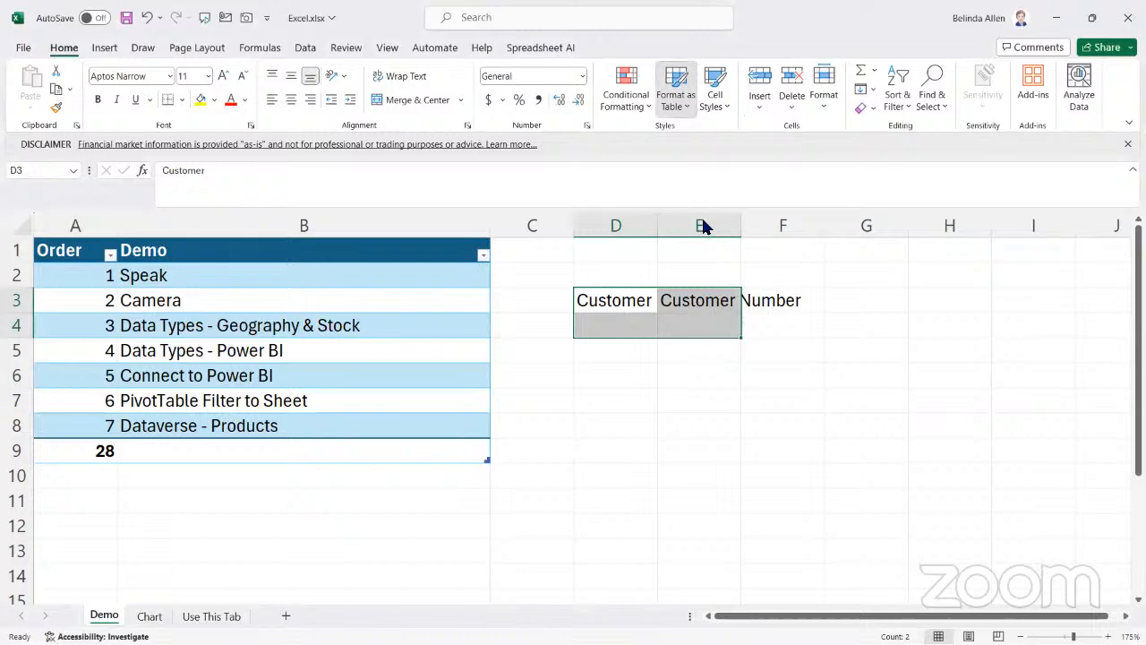
click(729, 325)
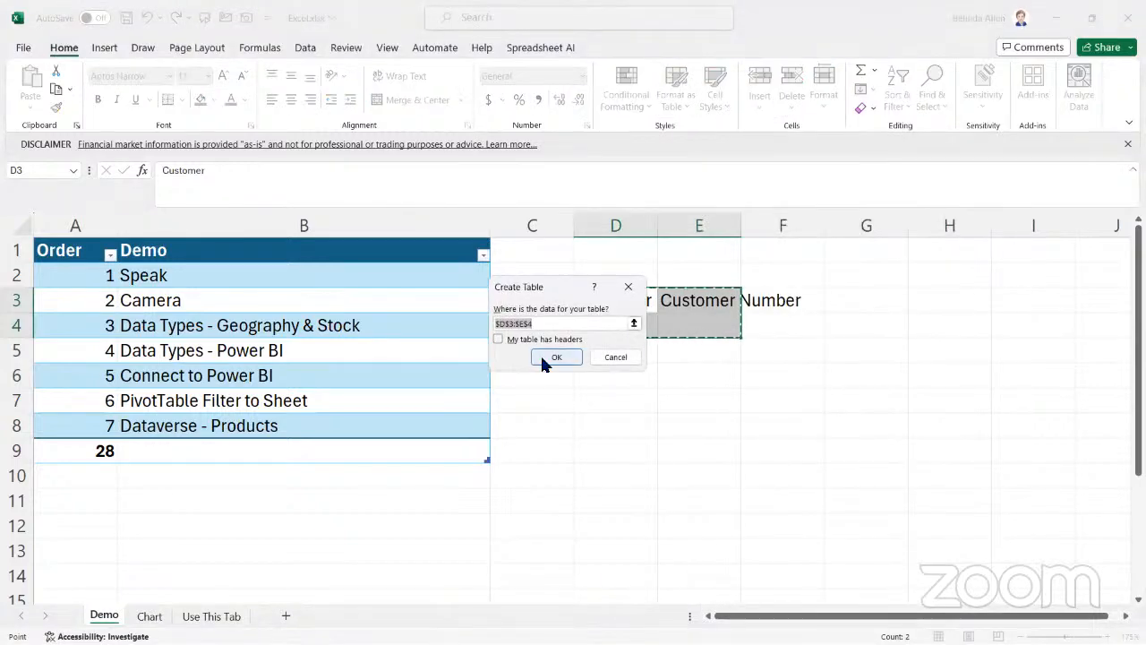
click(536, 338)
click(552, 357)
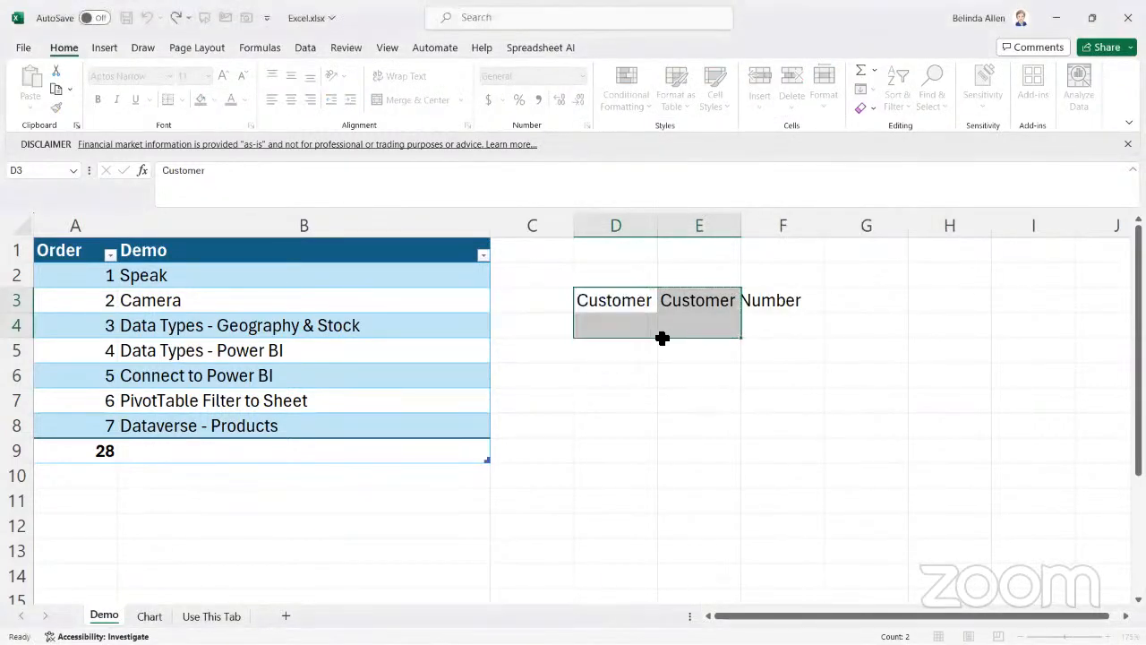
Enter Trey Research's customer number in E4 and convert the cell to the Customers data type
click(716, 331)
text(2000)
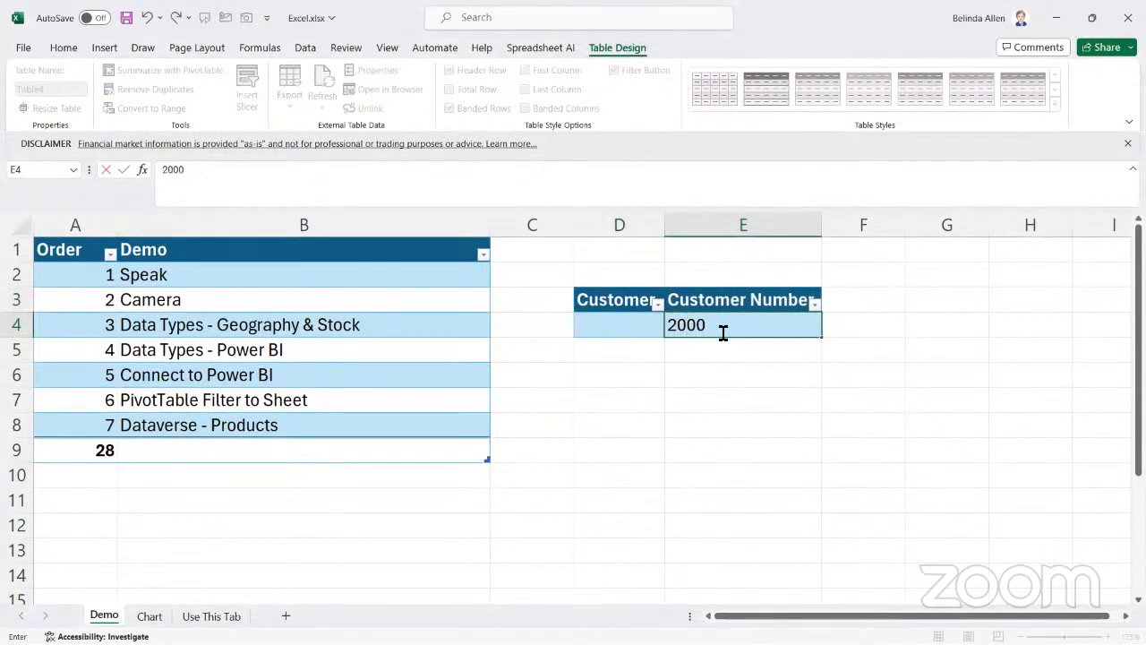
key(Tab)
click(723, 329)
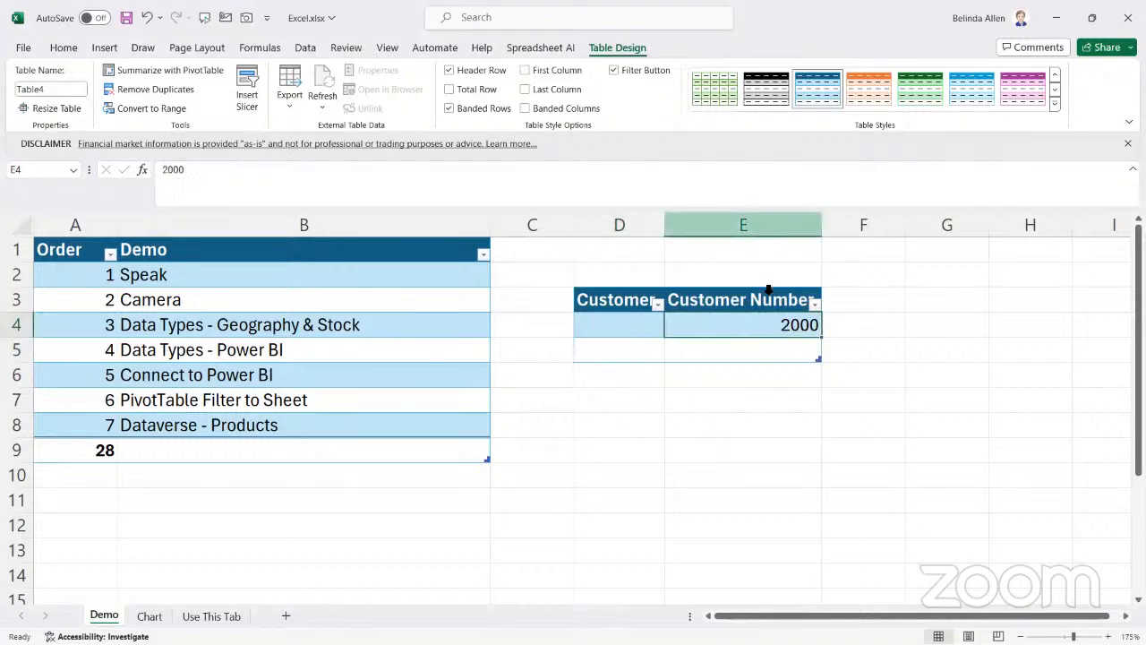
click(306, 48)
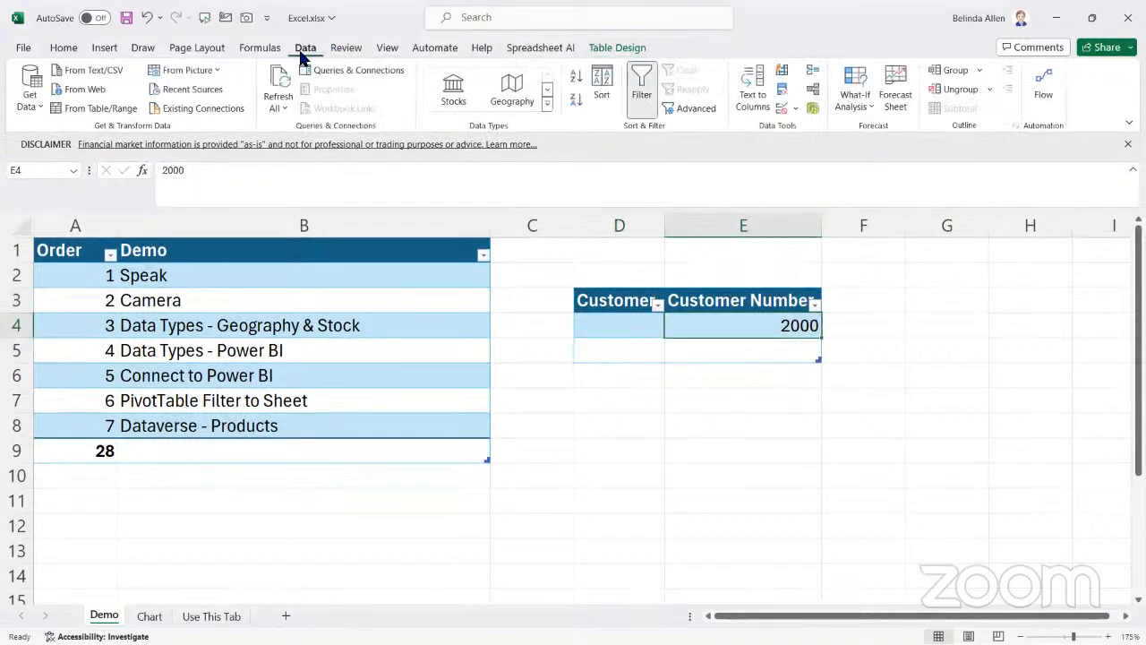
click(547, 104)
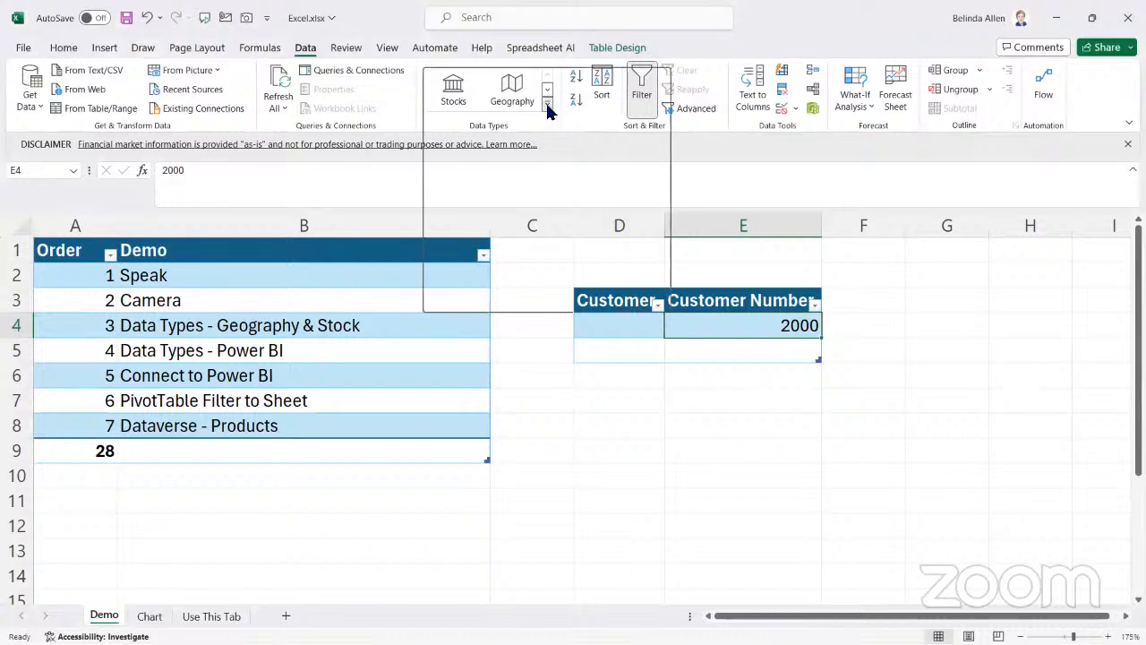
click(510, 258)
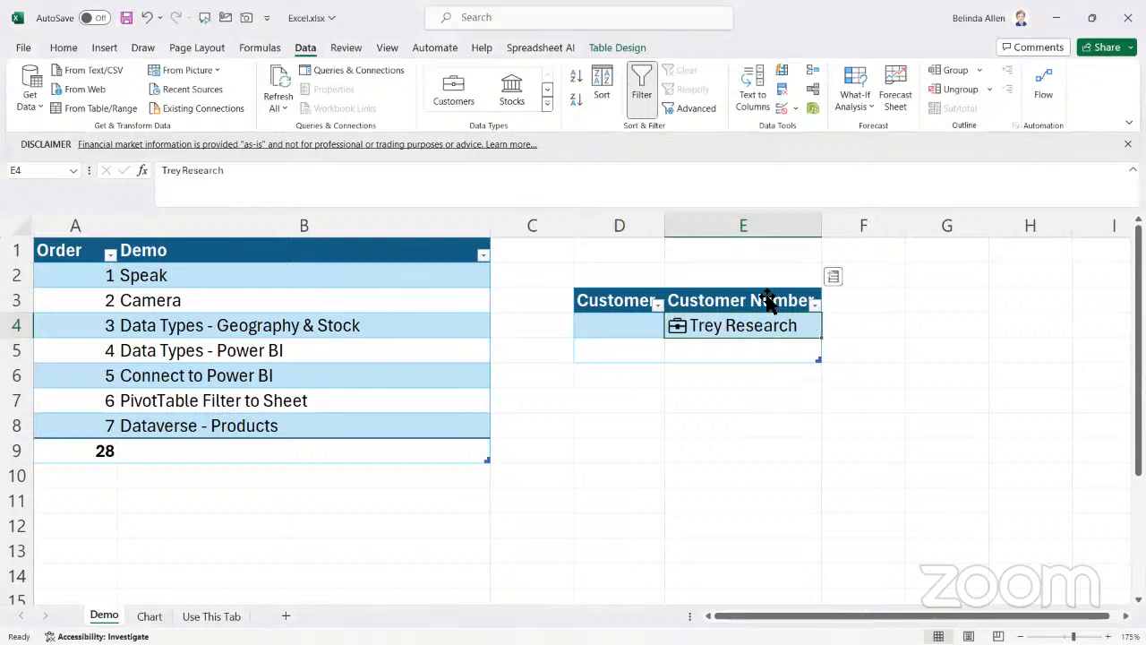
click(673, 294)
click(632, 324)
text(20000)
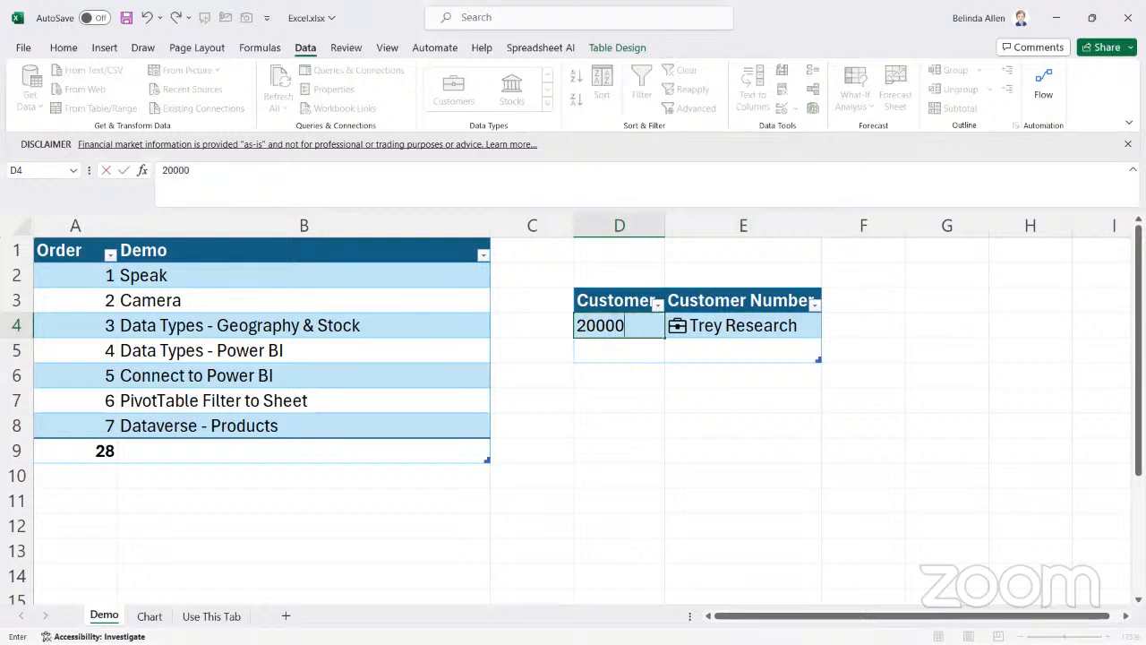
click(147, 19)
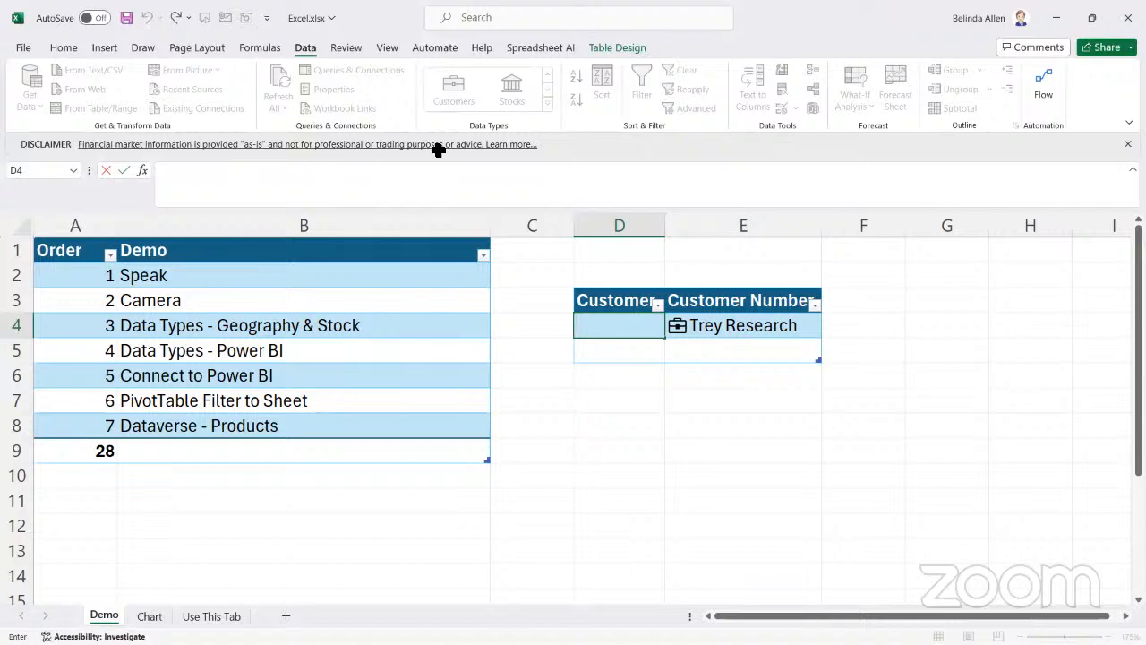
click(858, 324)
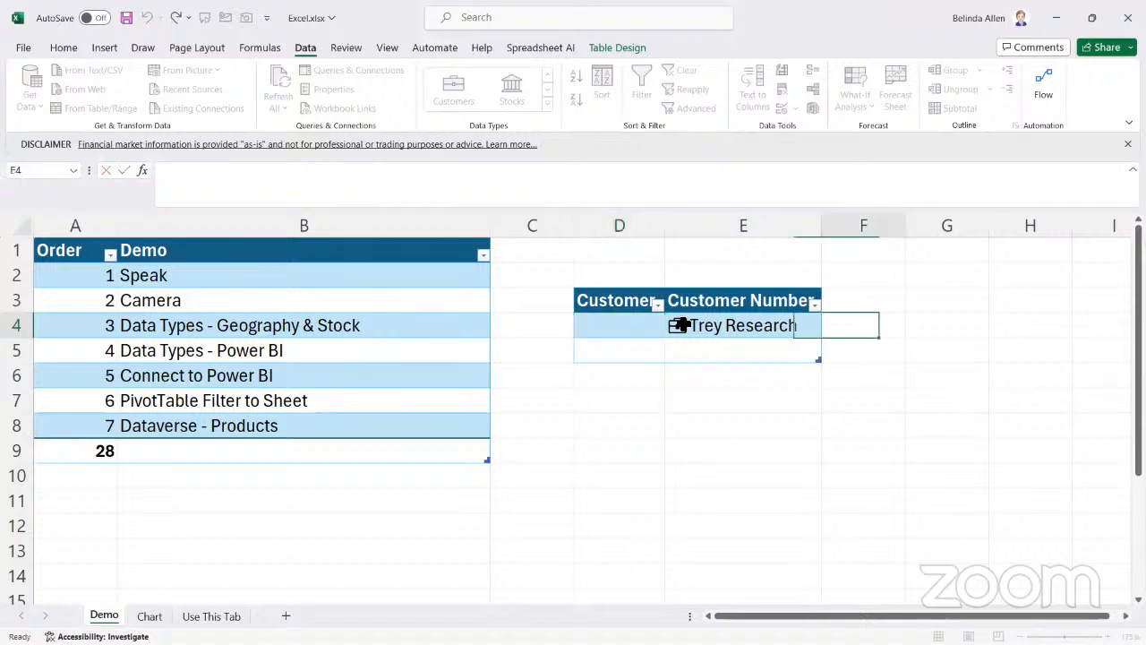
click(604, 323)
click(765, 330)
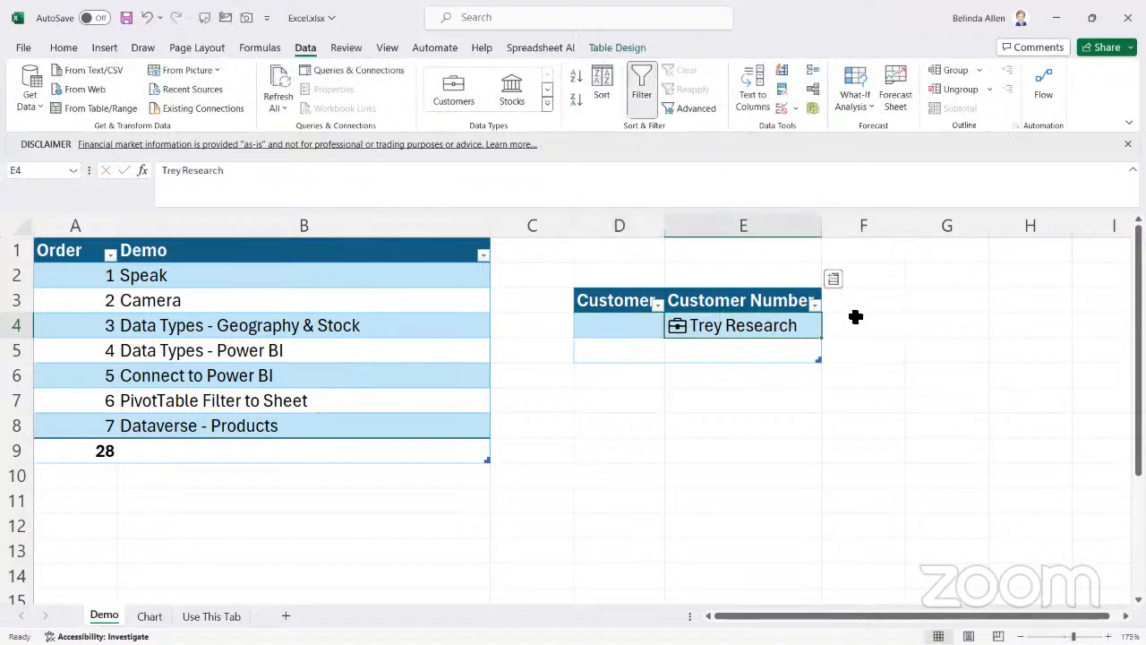
click(854, 303)
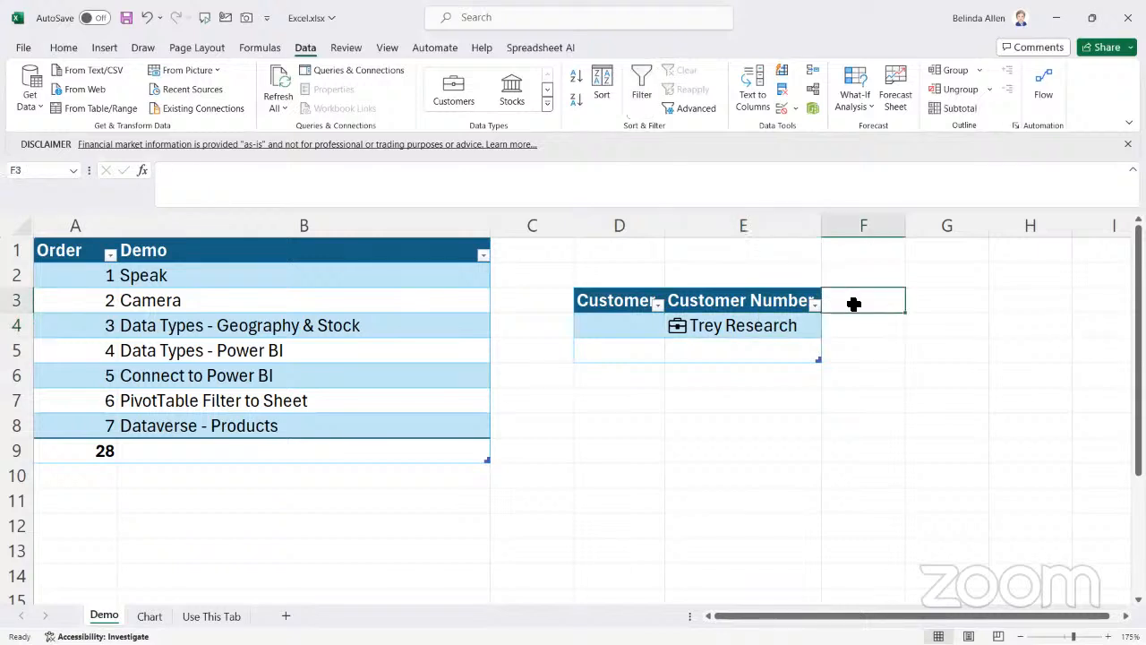
Extract the Balance Due field from the Trey Research entry in E4 into a new table column
click(798, 325)
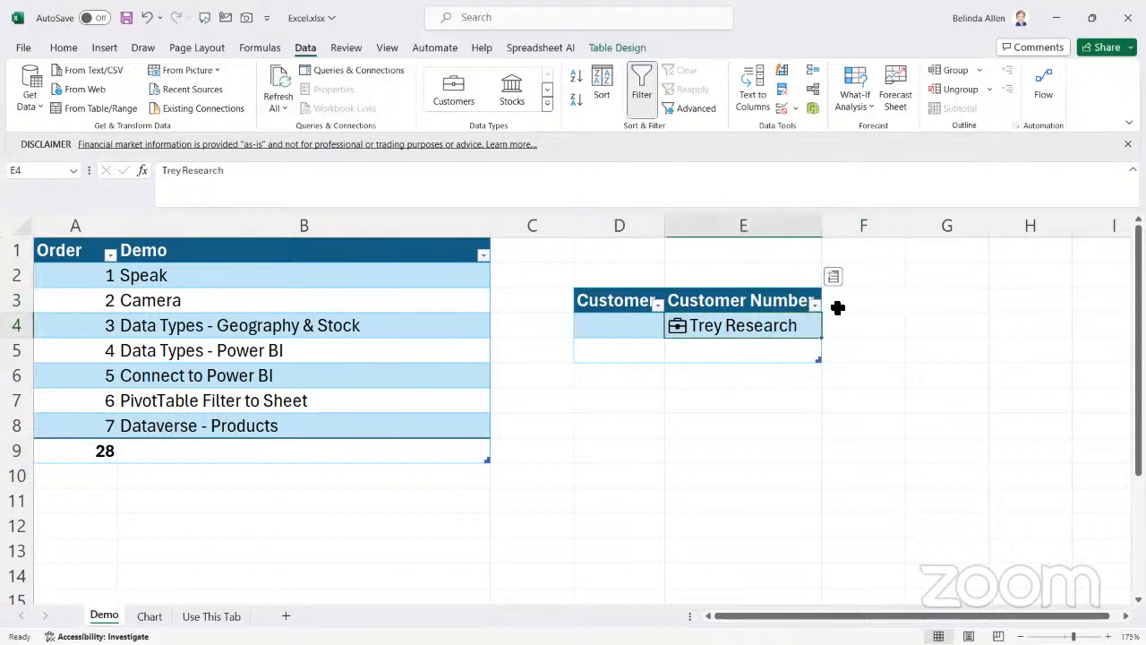
click(833, 279)
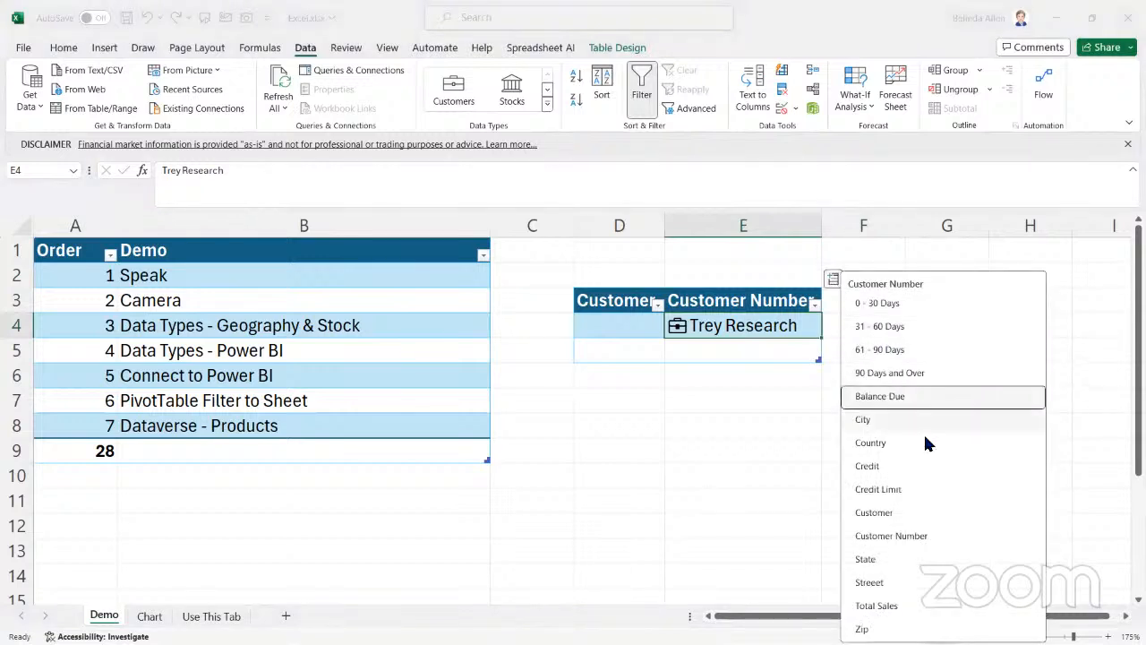
click(902, 394)
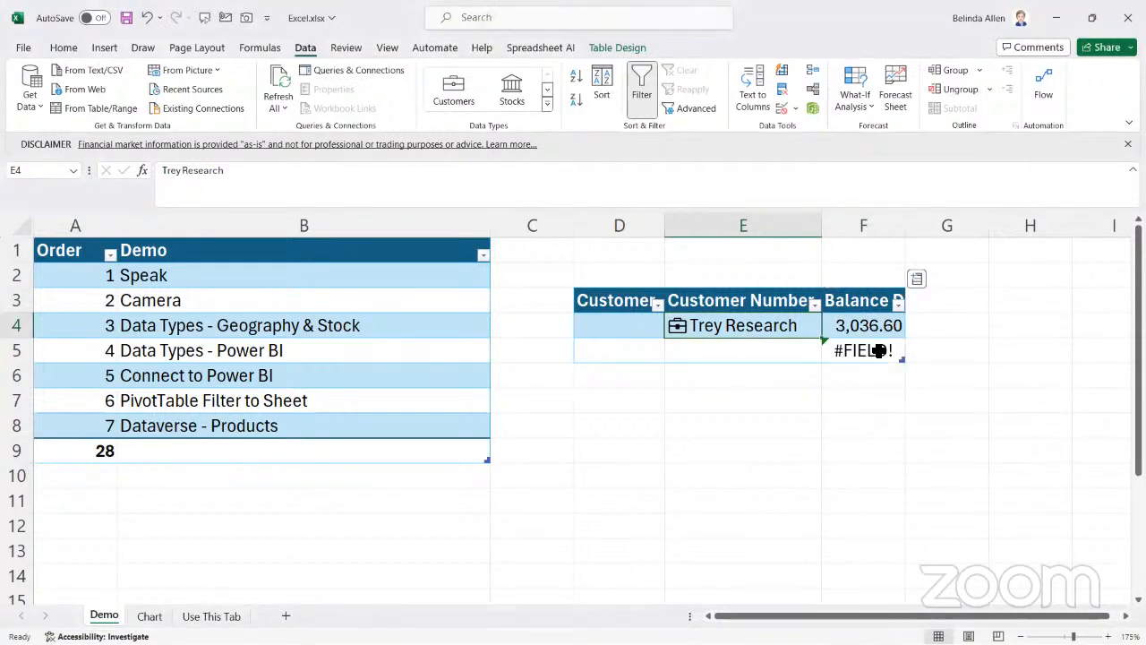
Enter School of Fine Art's customer number in E5
click(747, 345)
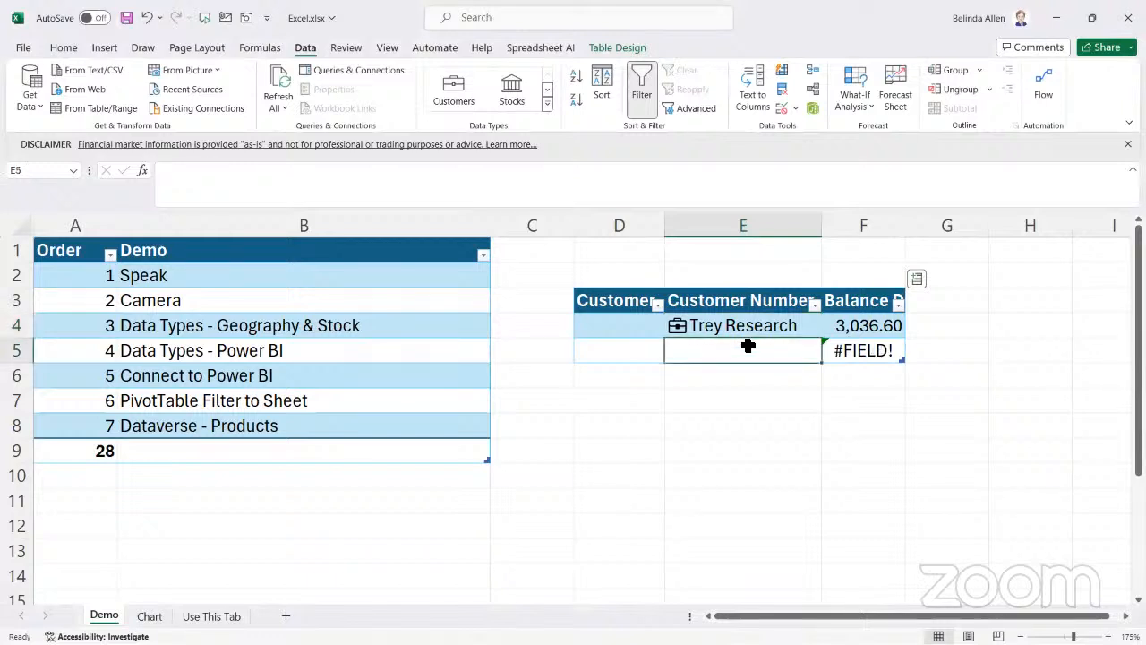
text(3000)
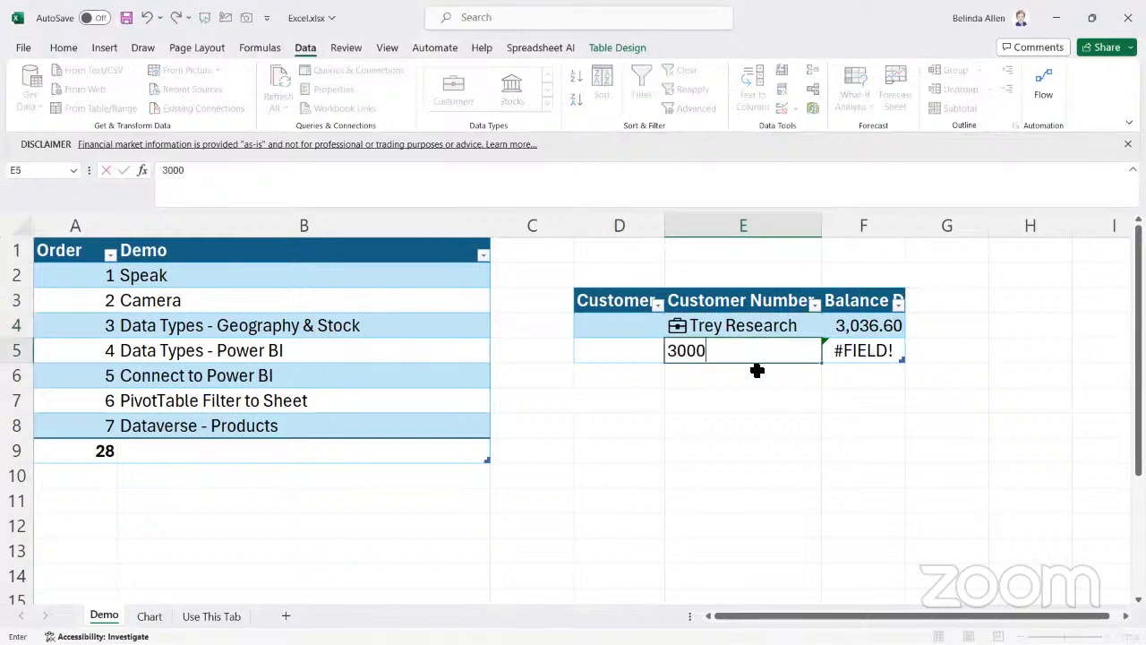
key(Tab)
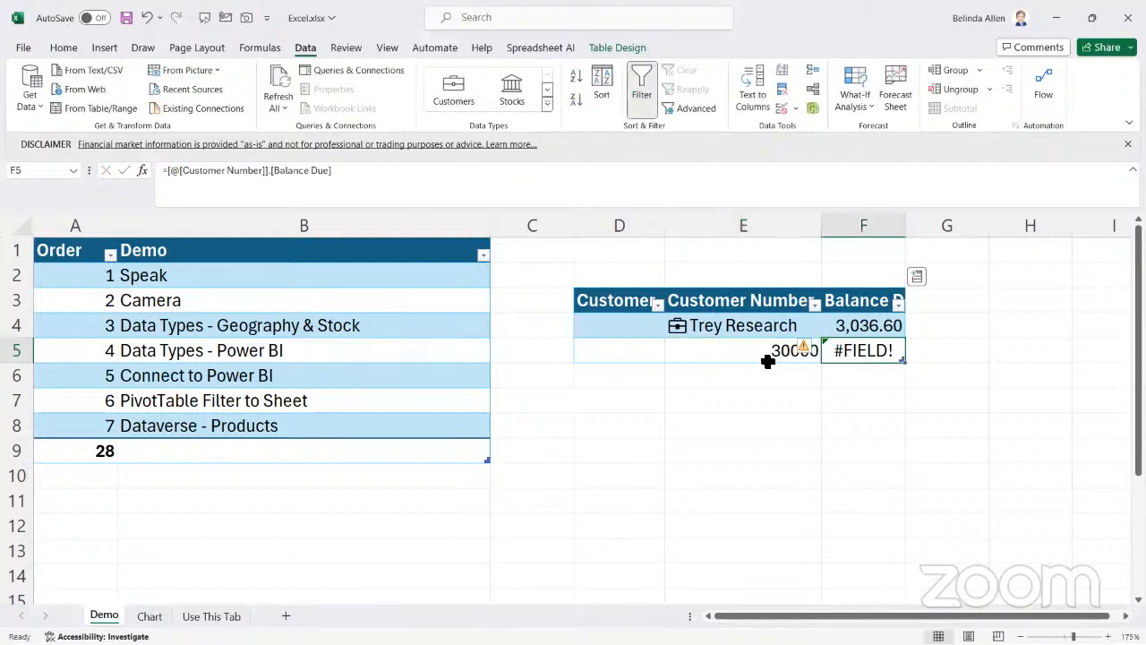
Add the Customer Number field from the Customers data type as a further table column
click(770, 354)
click(917, 278)
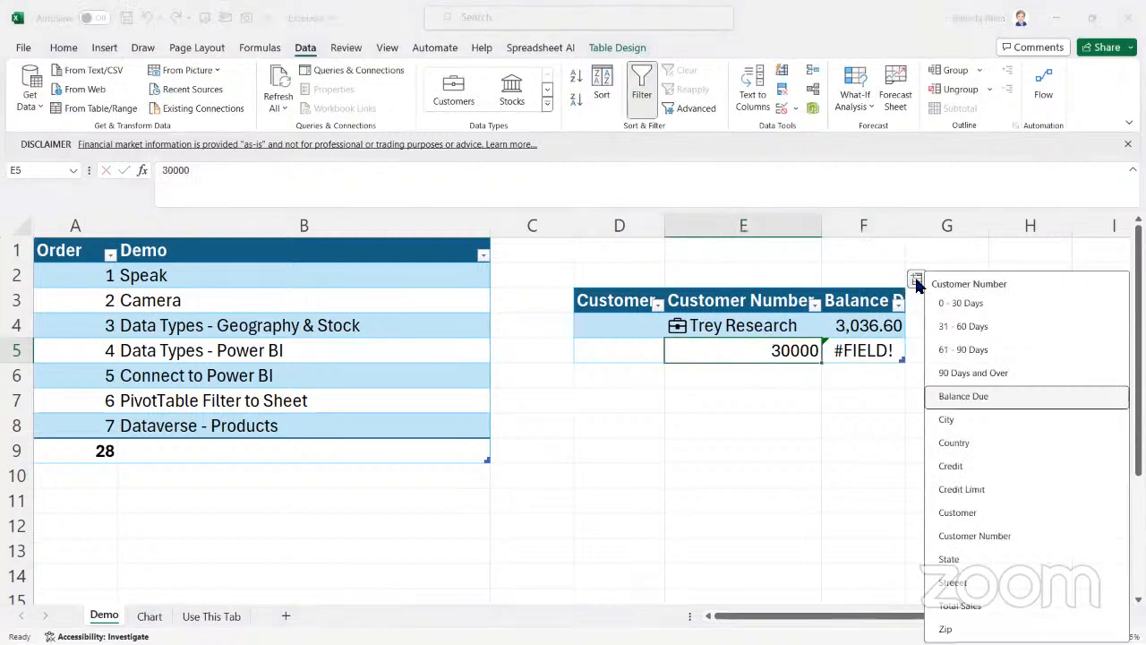
click(917, 279)
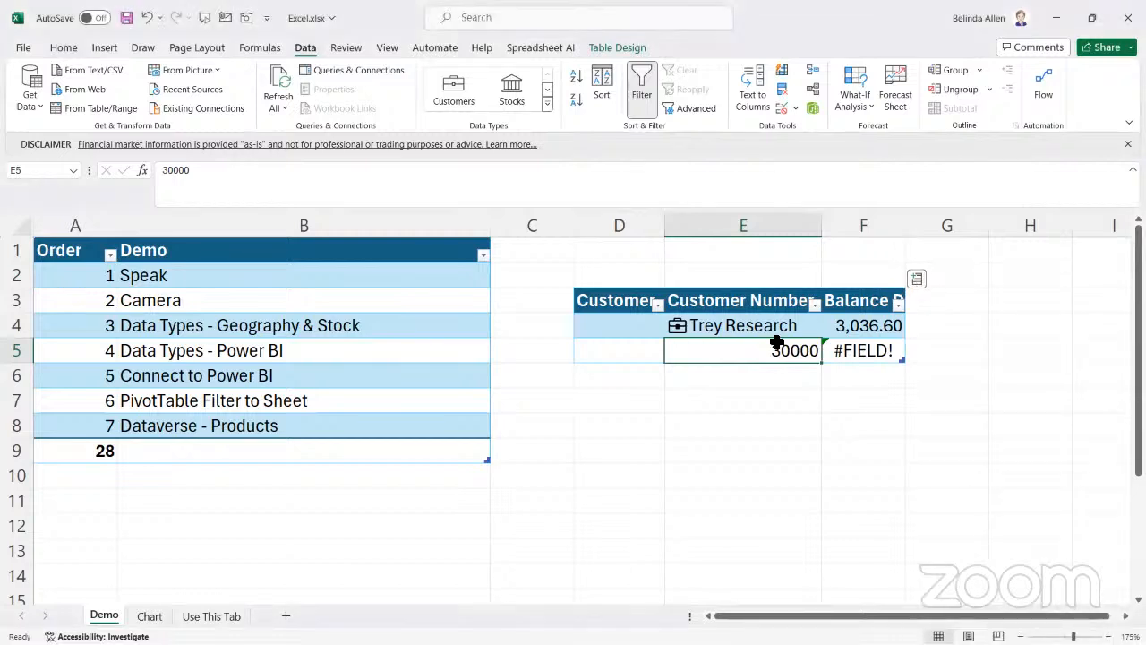
click(916, 281)
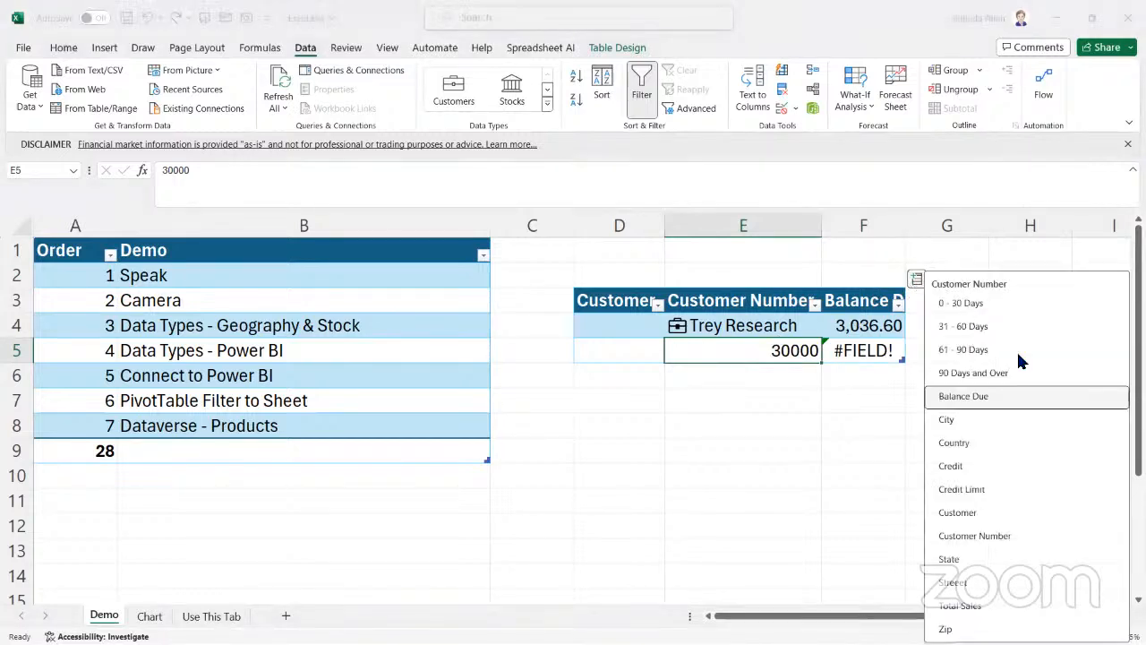
click(1006, 536)
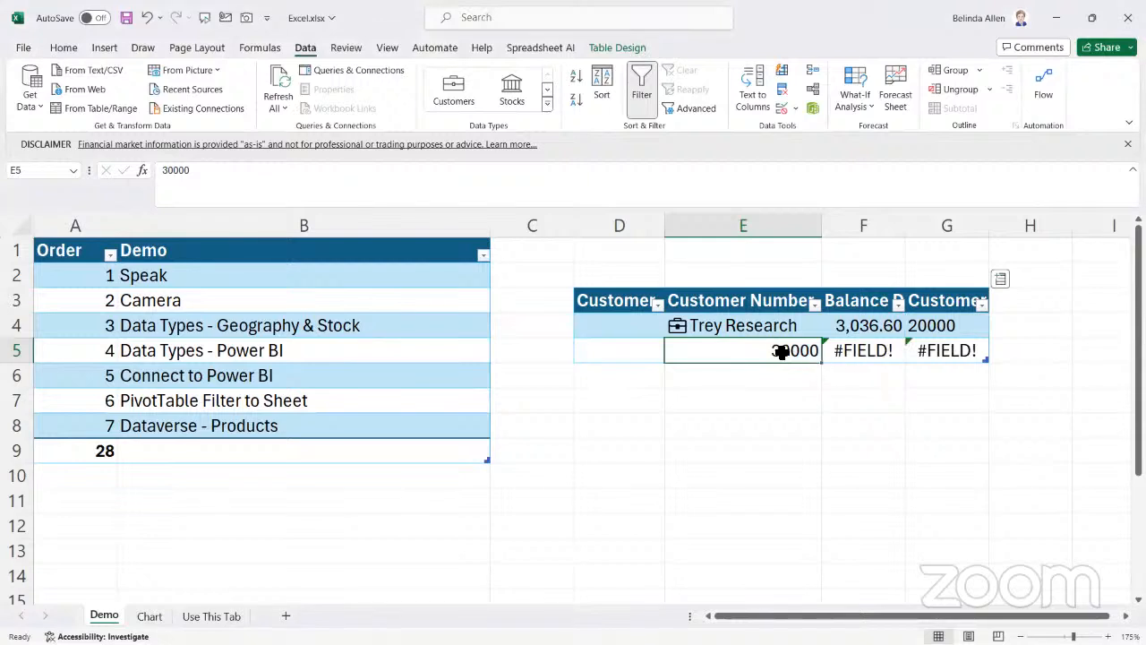
Clear E5:G5 and enter School of Fine Art's customer number in G5 instead
drag(757, 350, 953, 341)
key(Delete)
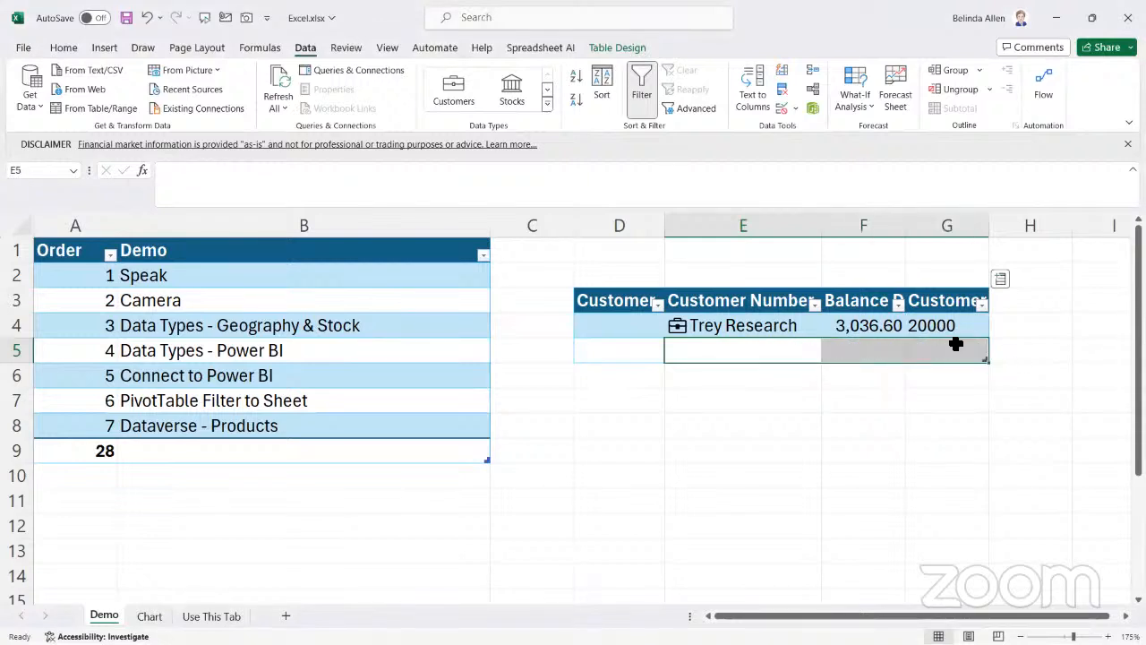
click(950, 346)
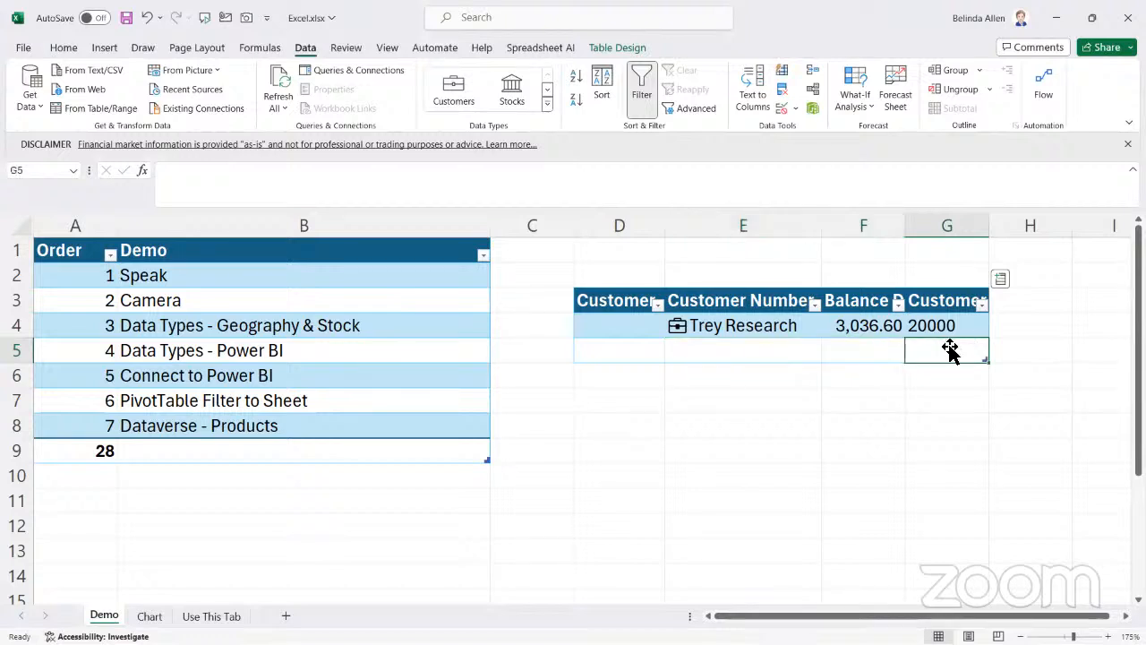
text(200)
key(BackSpace)
key(BackSpace)
key(BackSpace)
text(3000)
key(Tab)
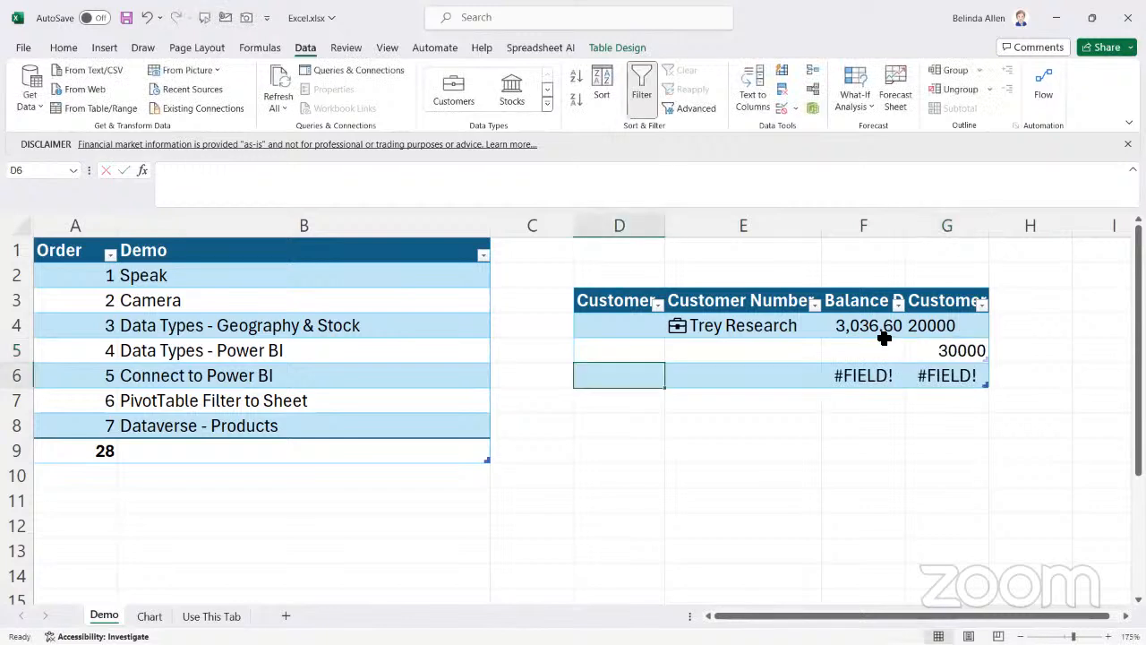
Clear the contents of the customer table's data rows D4:G6, leaving only its headers
click(842, 360)
click(603, 315)
drag(603, 315, 932, 376)
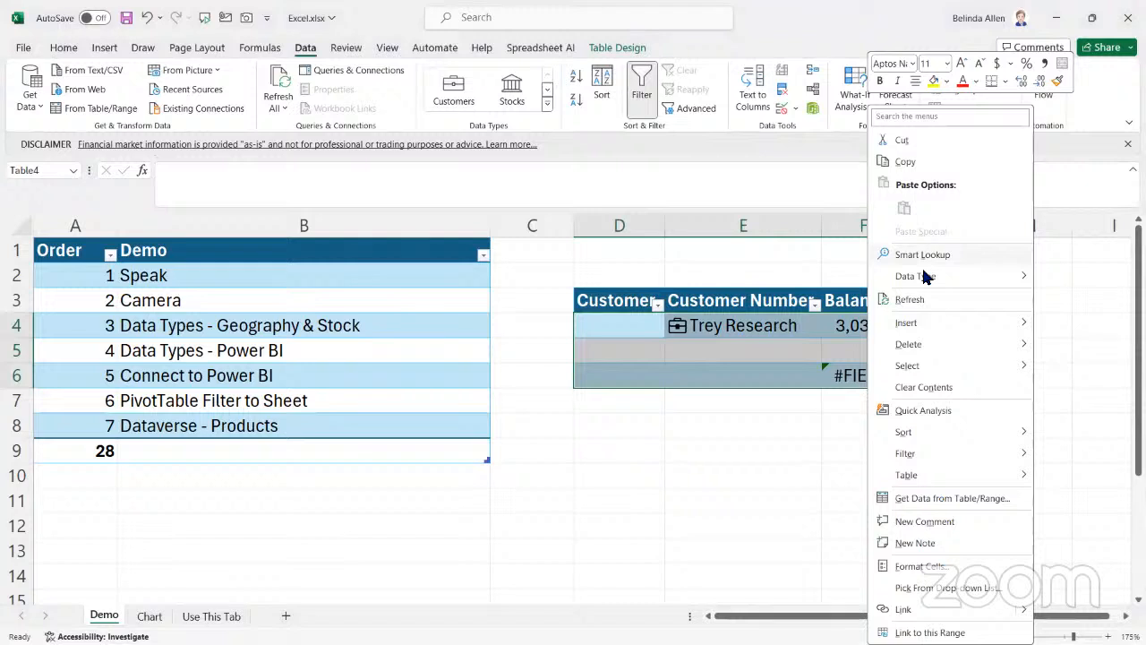
click(936, 385)
click(634, 323)
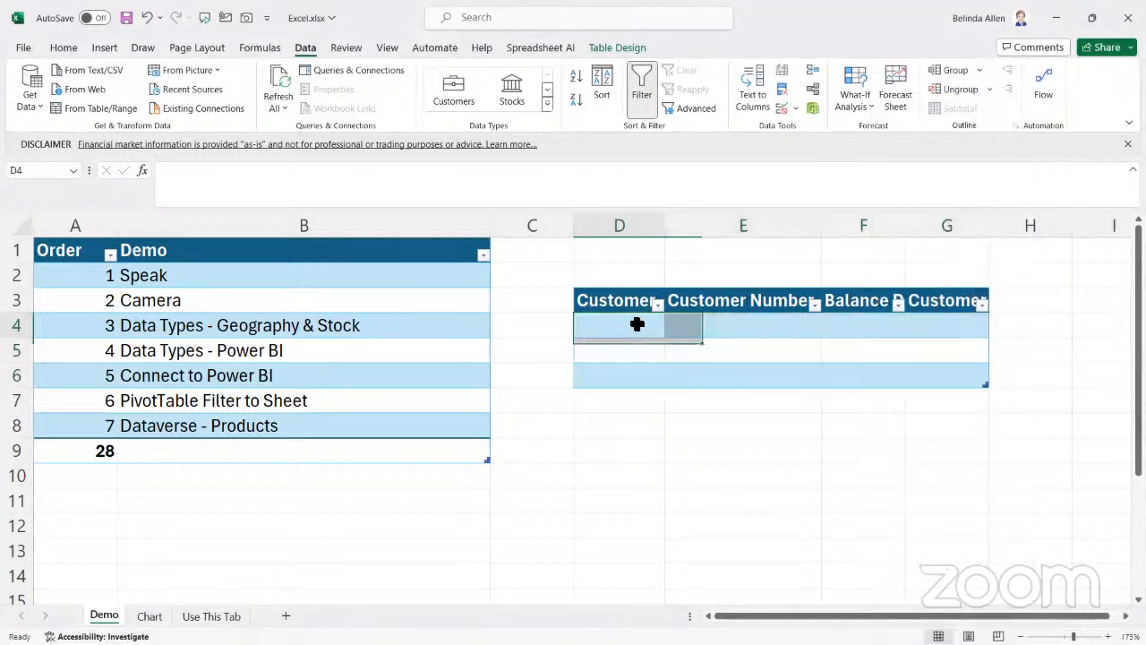
Enter Trey Research's customer number in D4 and convert the cell to the organization's Customers data type
text(20000)
key(Tab)
click(627, 315)
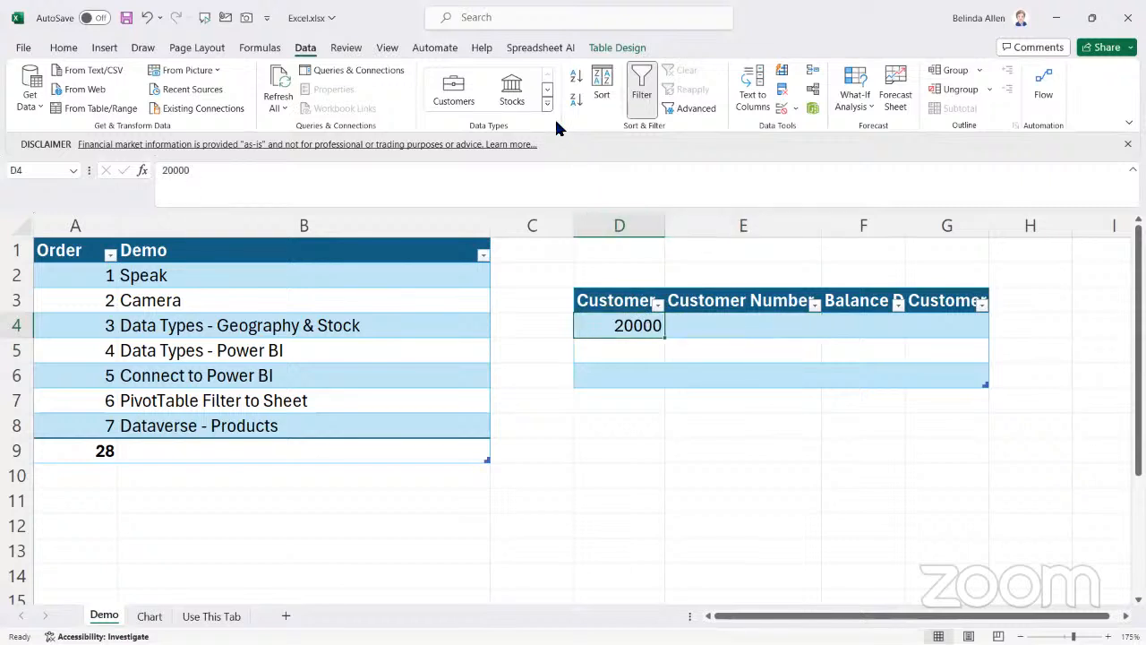
click(547, 102)
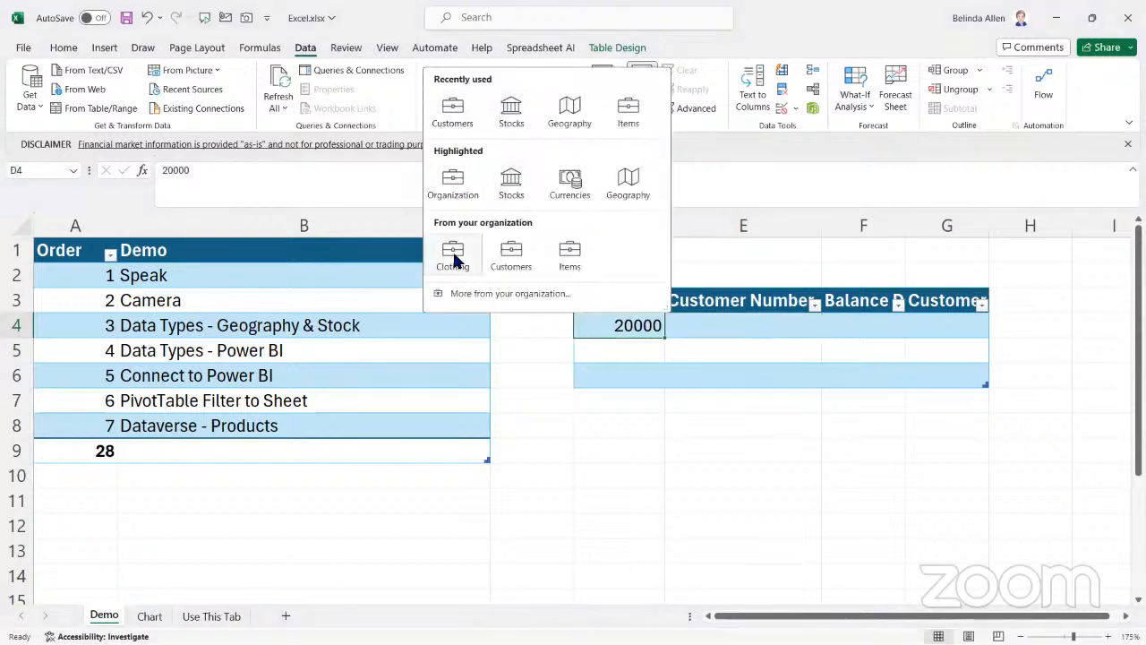
click(511, 258)
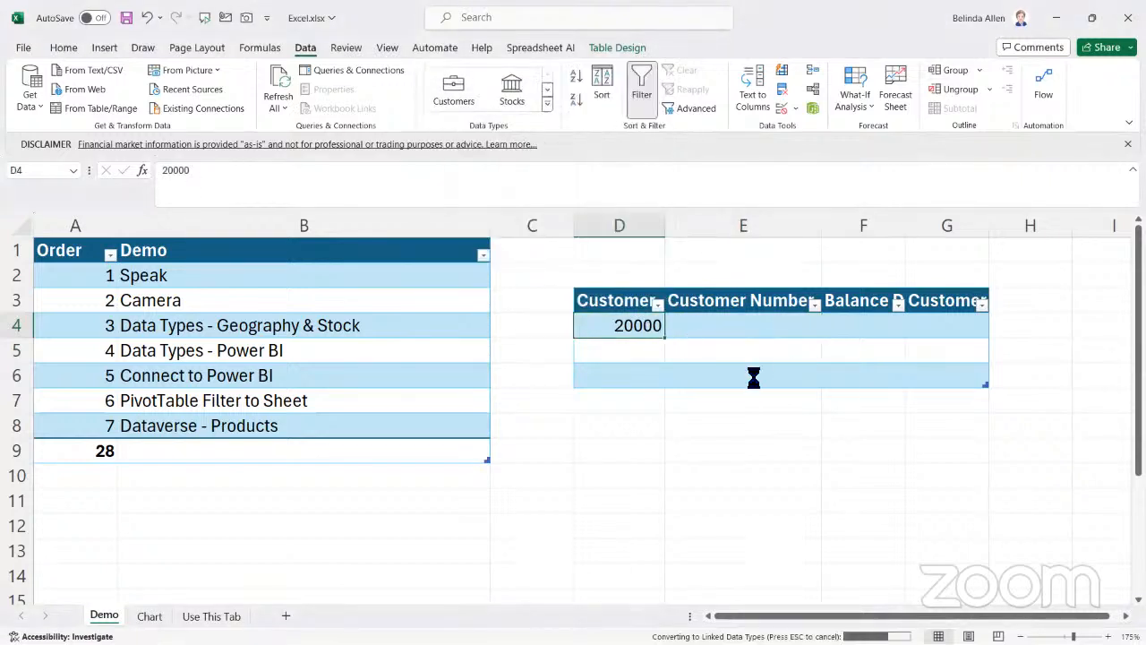
Enter School of Fine Art's customer number in D5 as the table's second customer
click(629, 350)
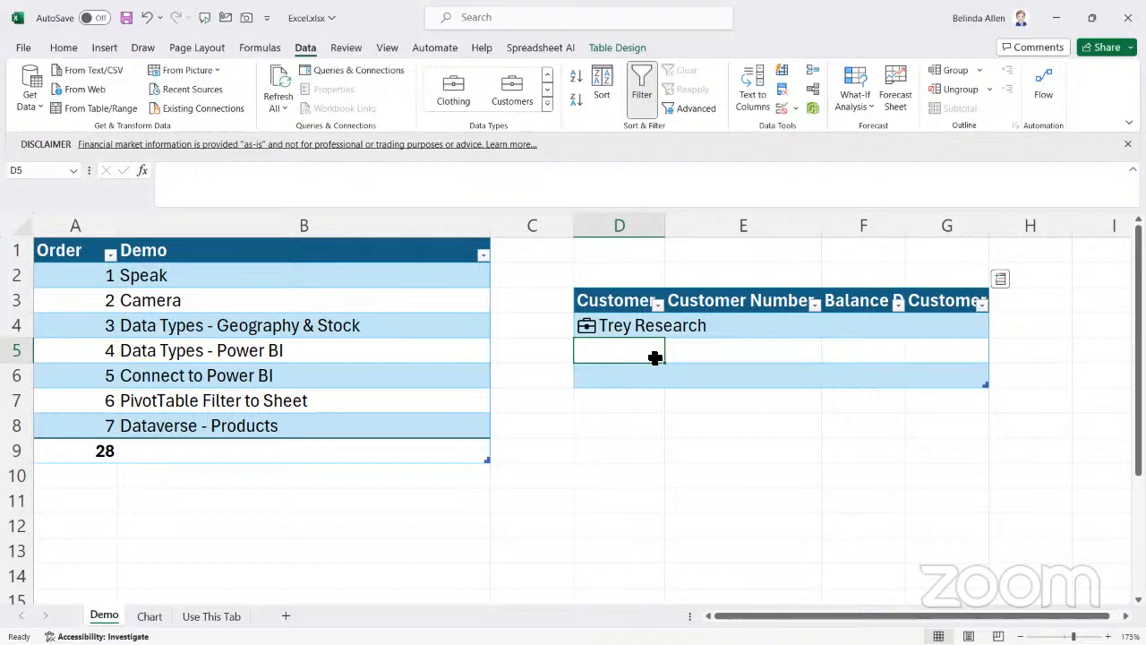
text(3000)
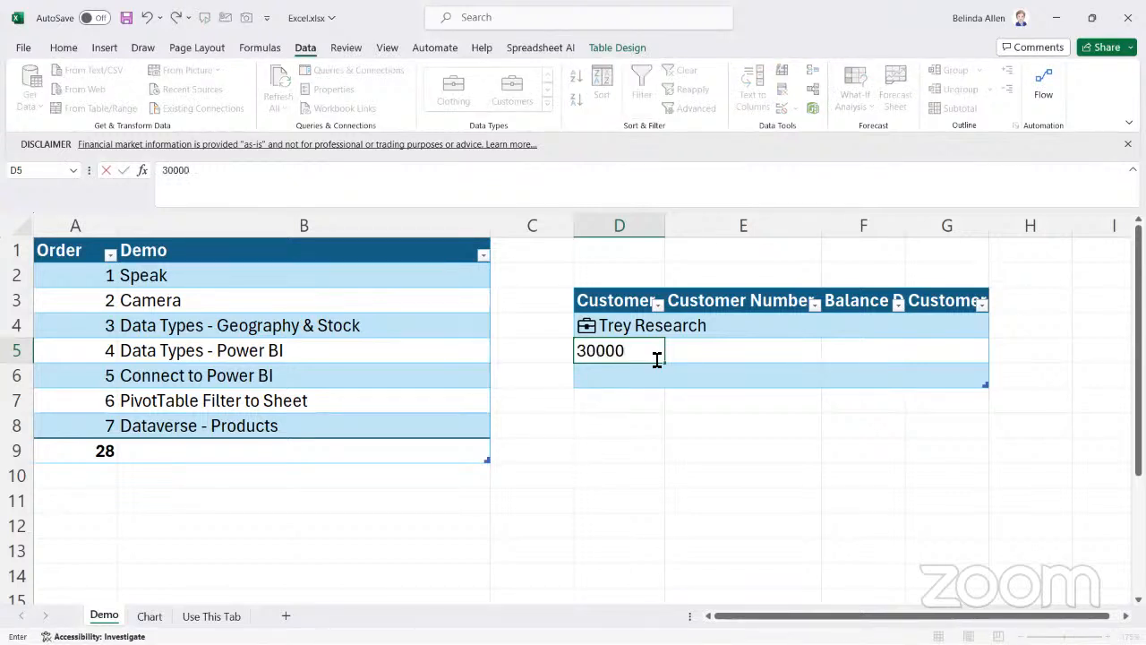
text(0)
key(Tab)
key(Tab)
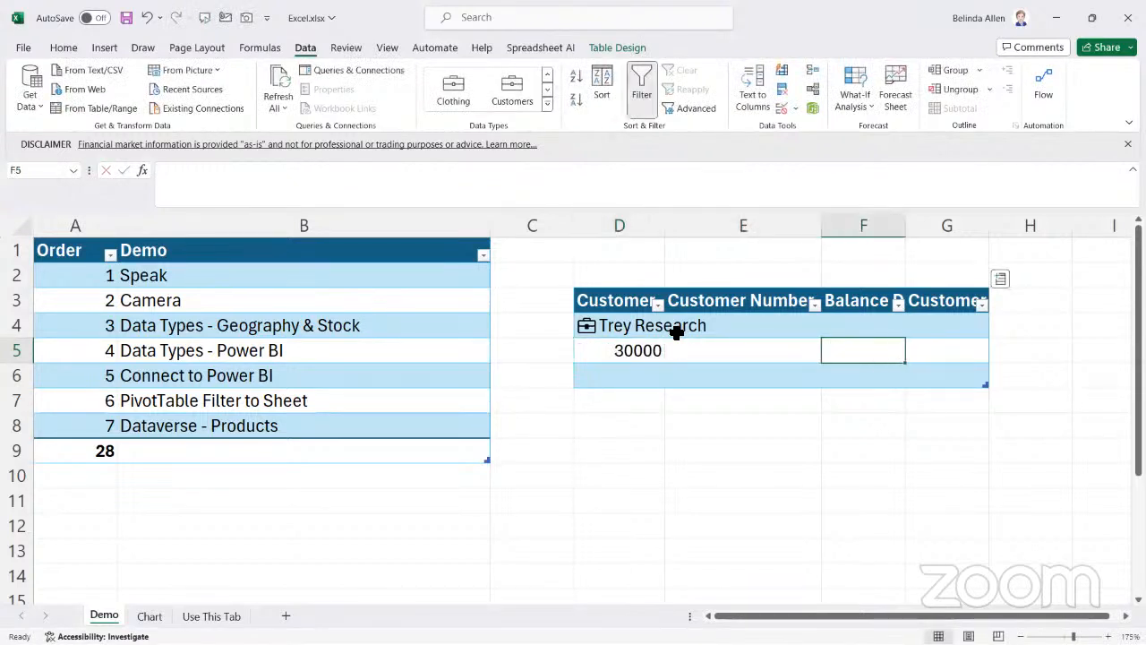
click(605, 334)
click(581, 351)
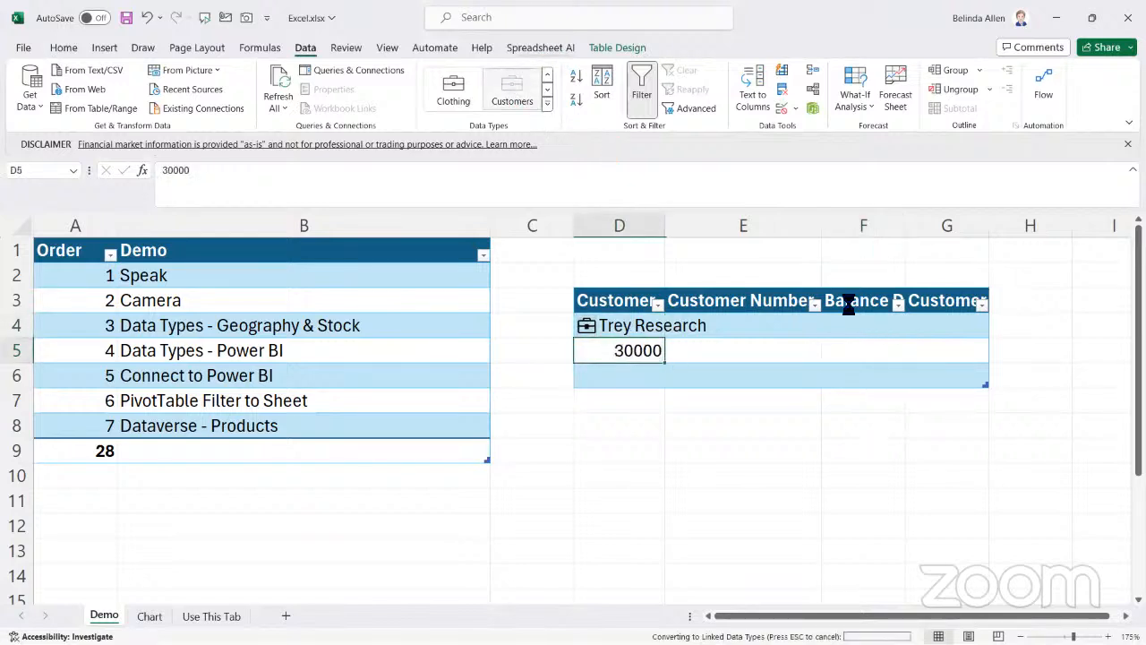
Autofit column D to the width of the customer names
click(627, 375)
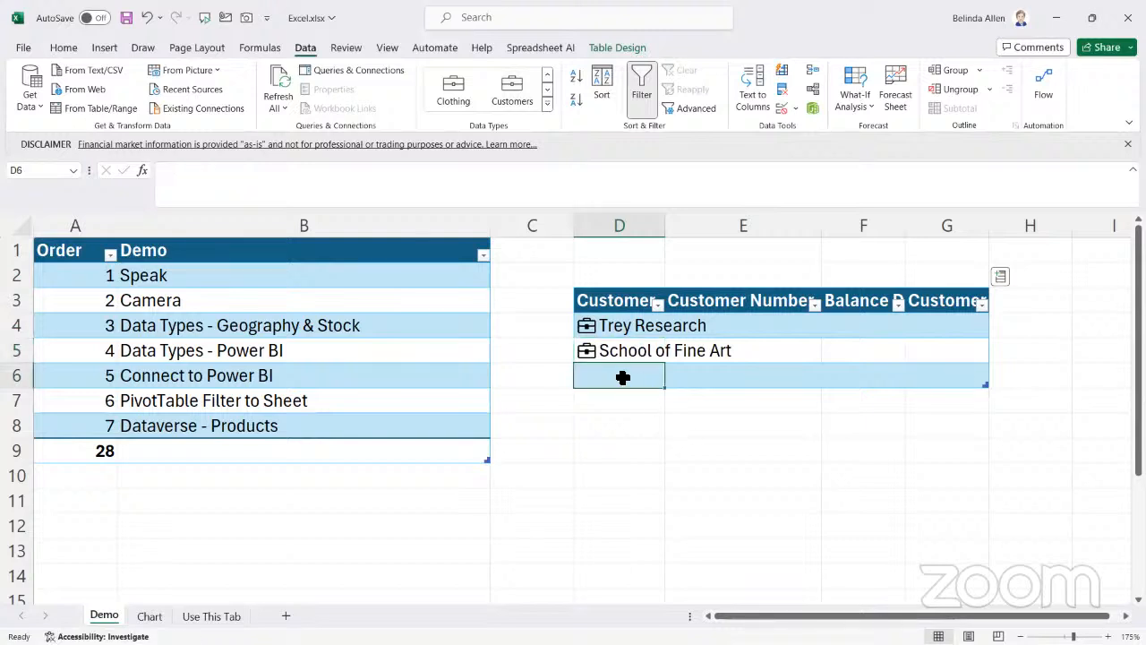
drag(660, 223, 660, 223)
double_click(661, 223)
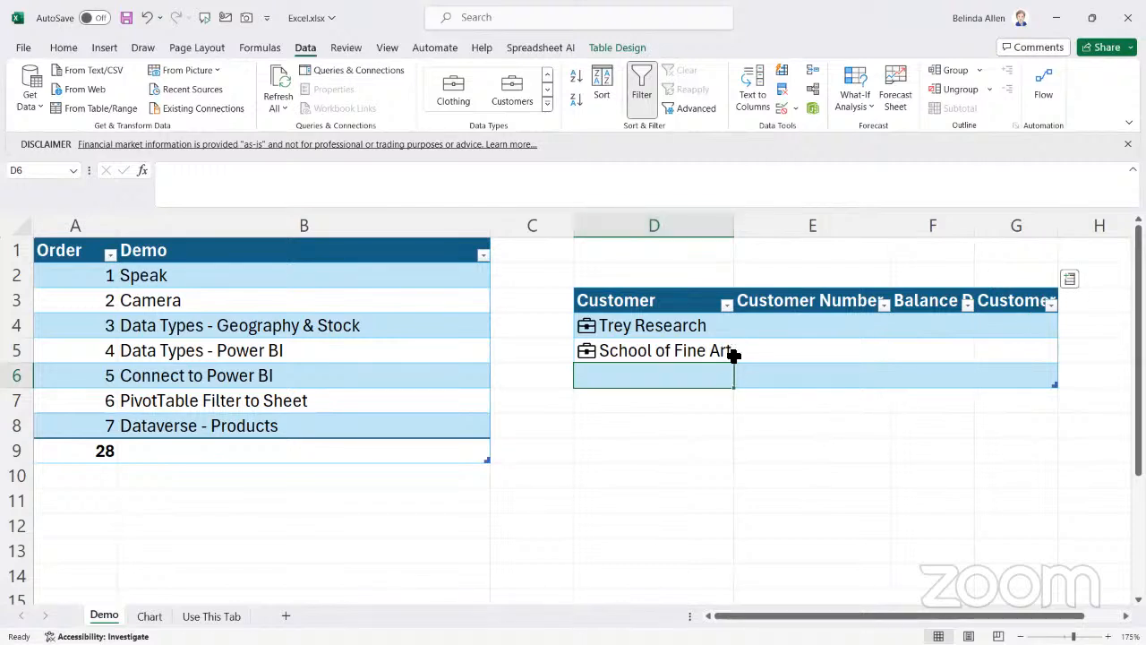
Add the Credit Limit field from the Customers data type as a new table column
click(711, 323)
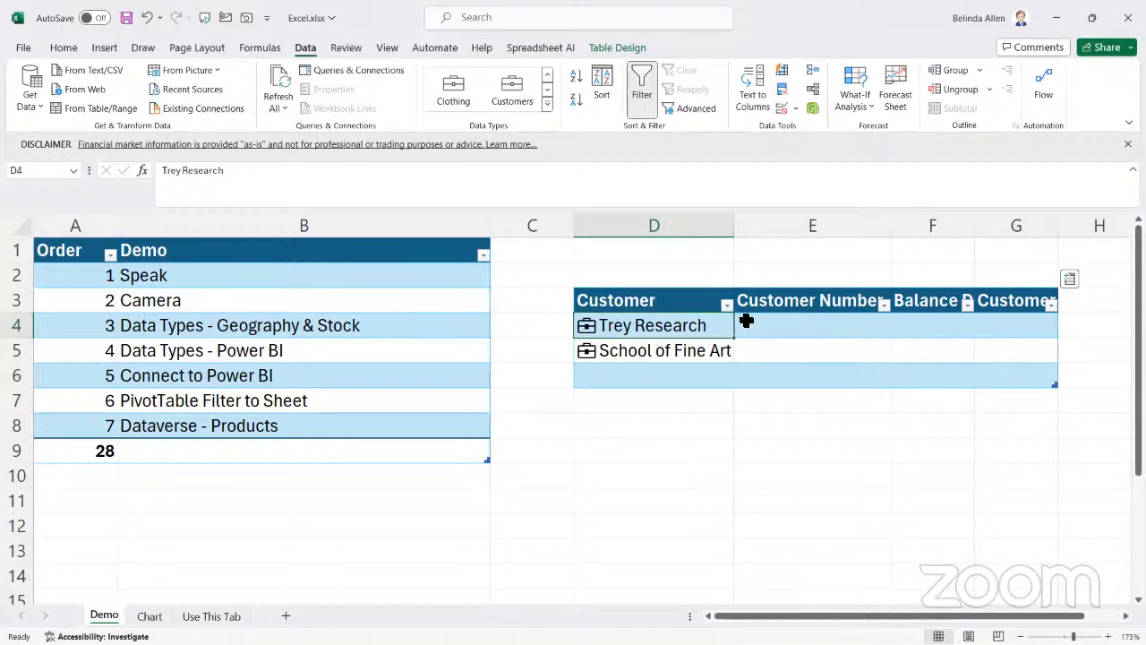
click(1069, 279)
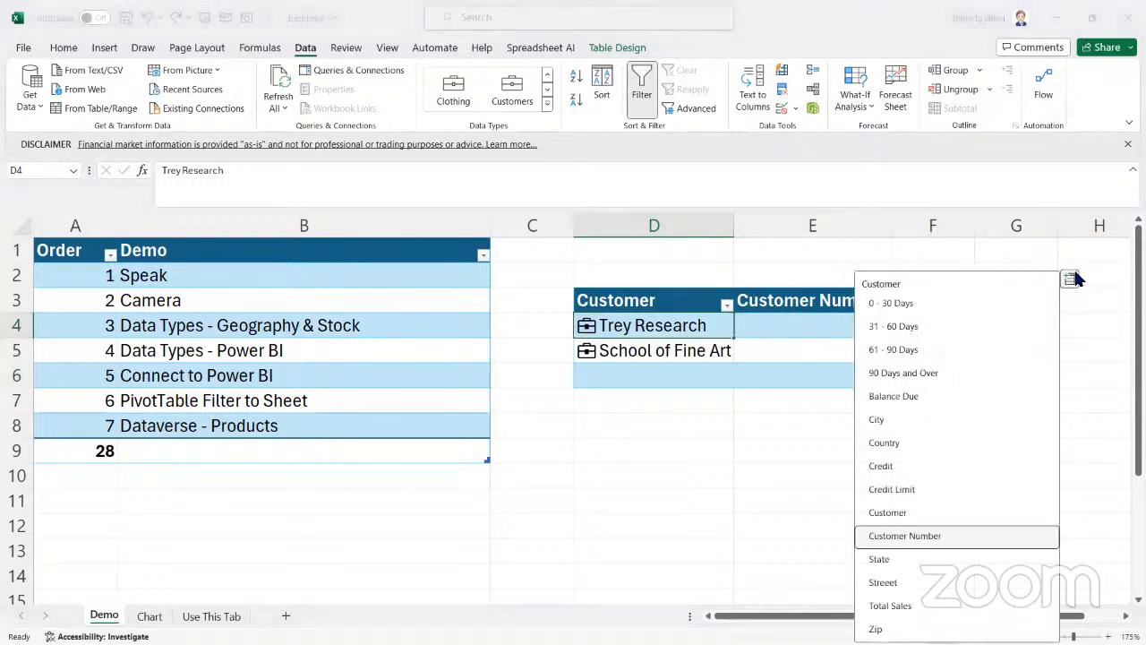
click(907, 487)
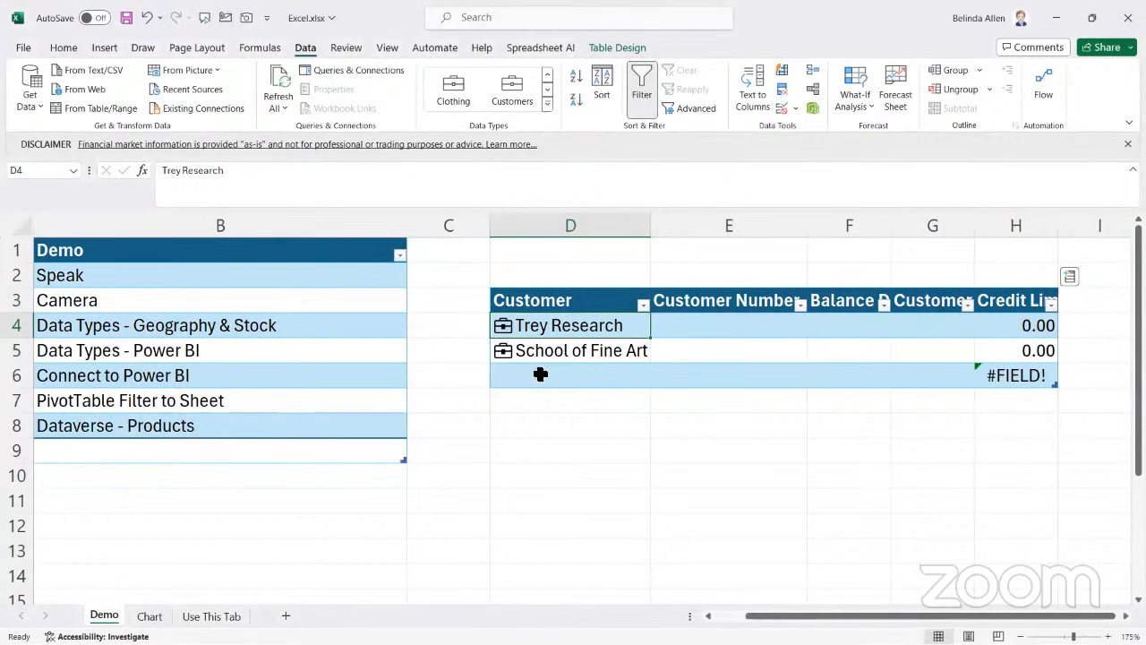
Enter Relecloud's customer number in D6 as the table's third customer
click(539, 377)
text(4000)
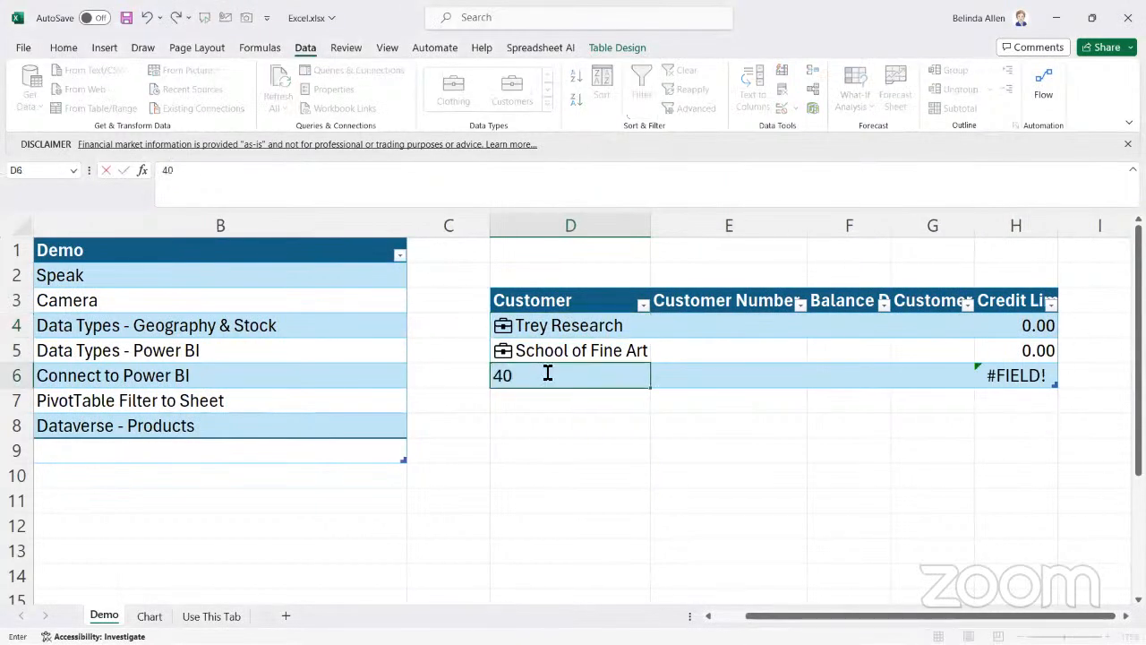
key(BackSpace)
key(BackSpace)
key(BackSpace)
key(BackSpace)
text(50000)
key(Tab)
key(Tab)
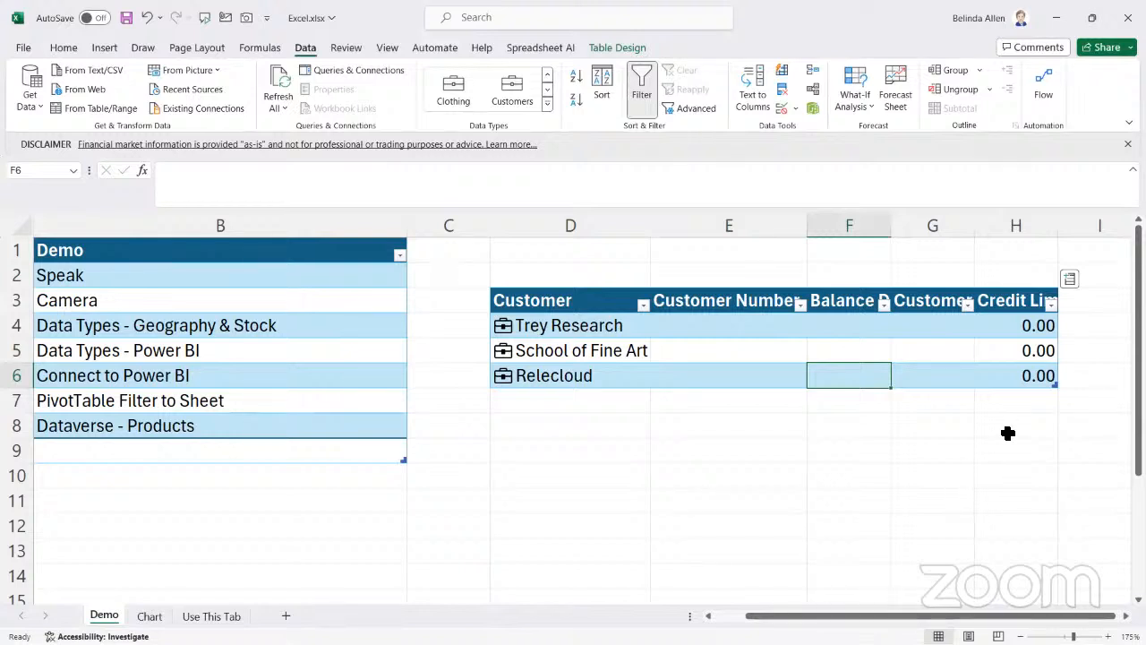
click(546, 376)
click(549, 353)
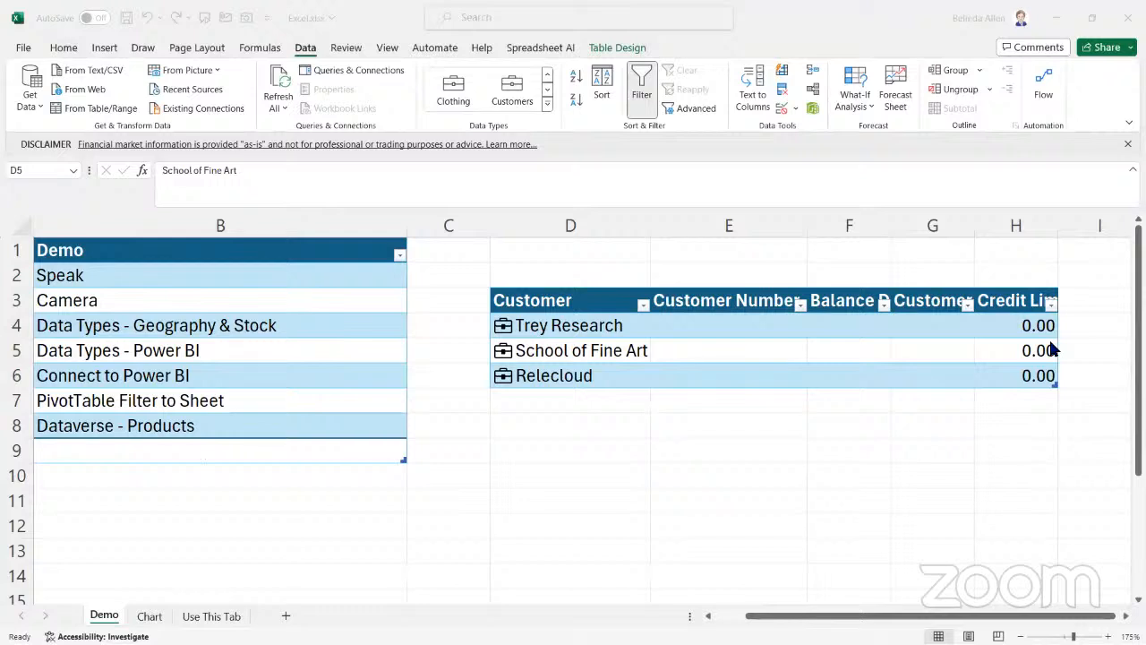
Add the Balance Due field from the Customers data type as another table column
click(555, 375)
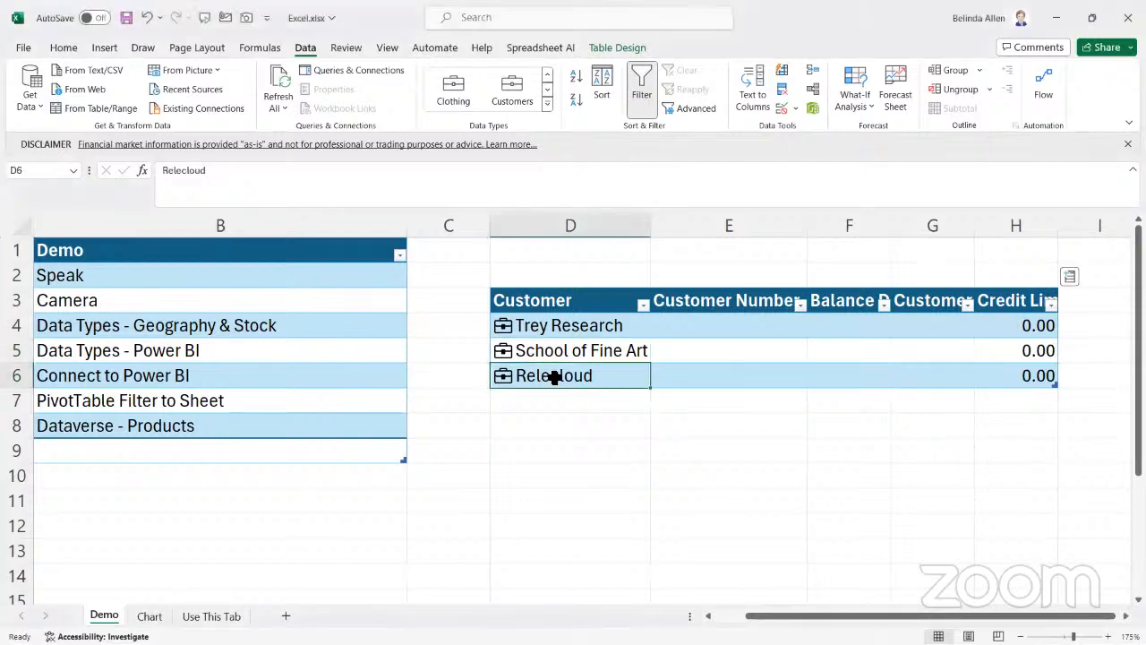
click(1069, 278)
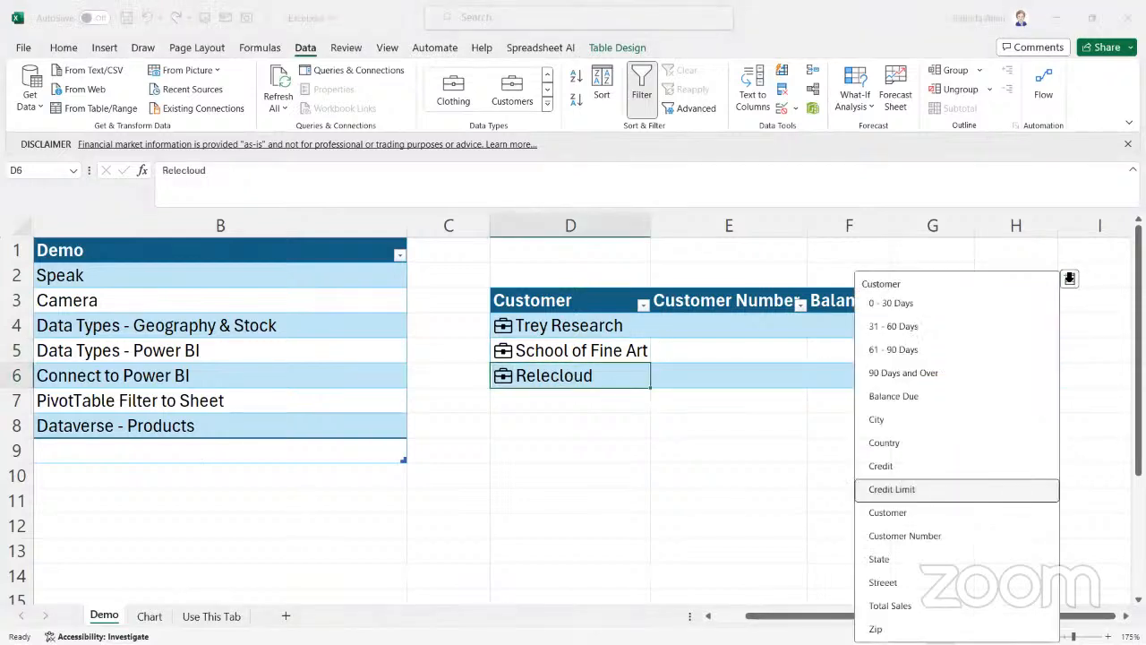
click(526, 327)
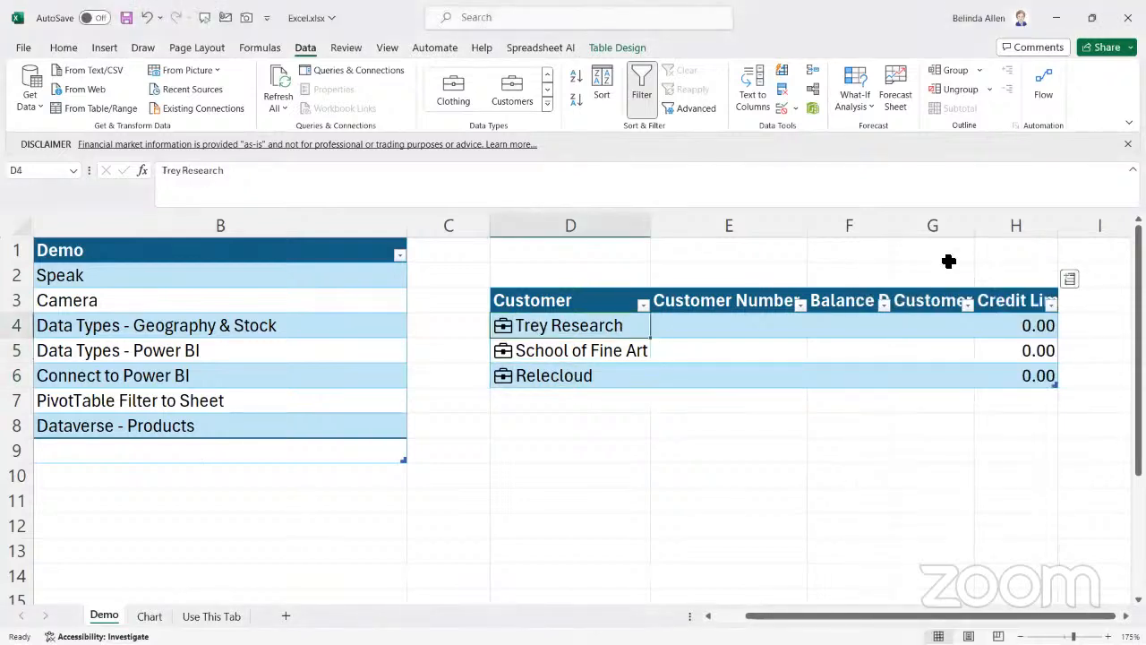
click(1070, 281)
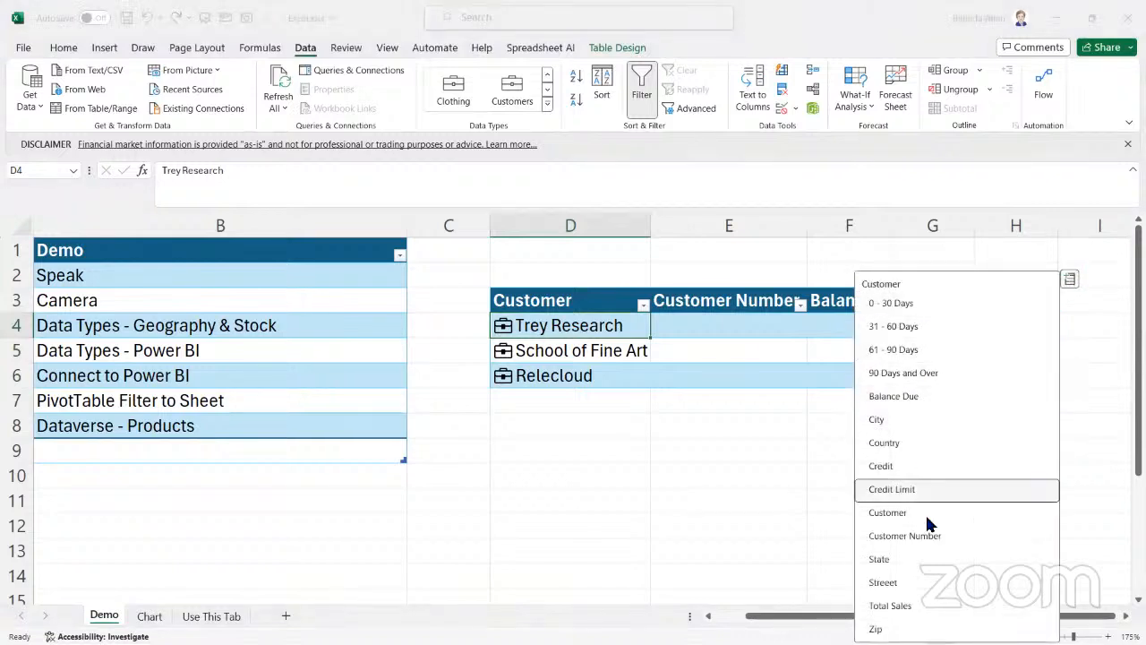
click(895, 396)
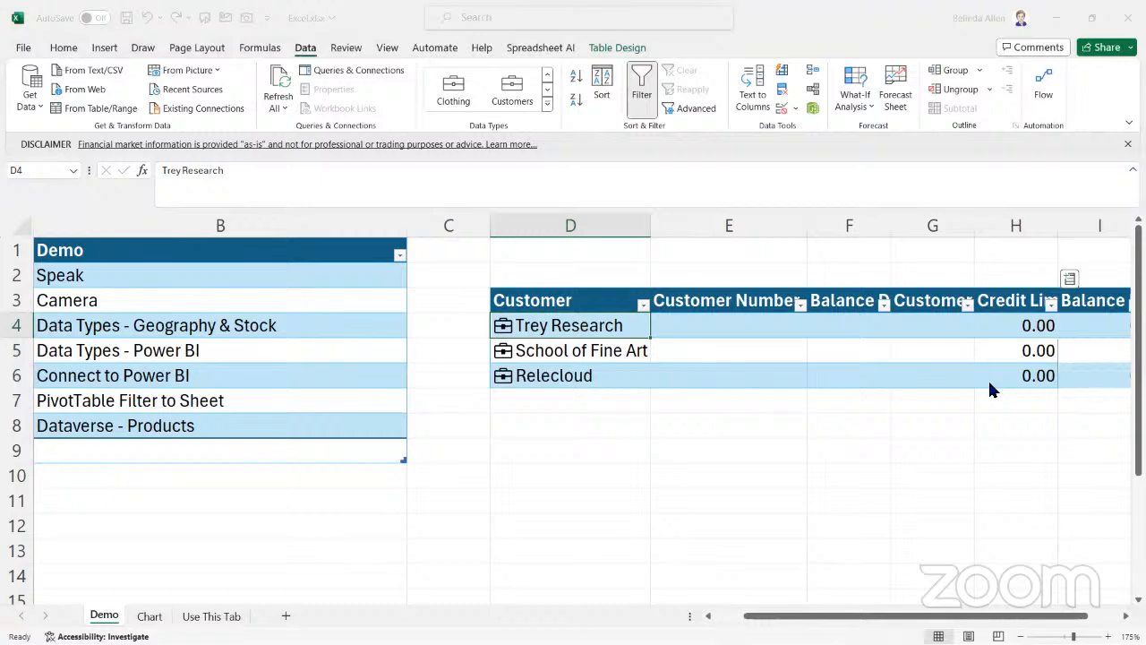
Delete the empty worksheet columns E through G between the Customer and Credit Limit columns
drag(537, 231, 397, 223)
right_click(396, 223)
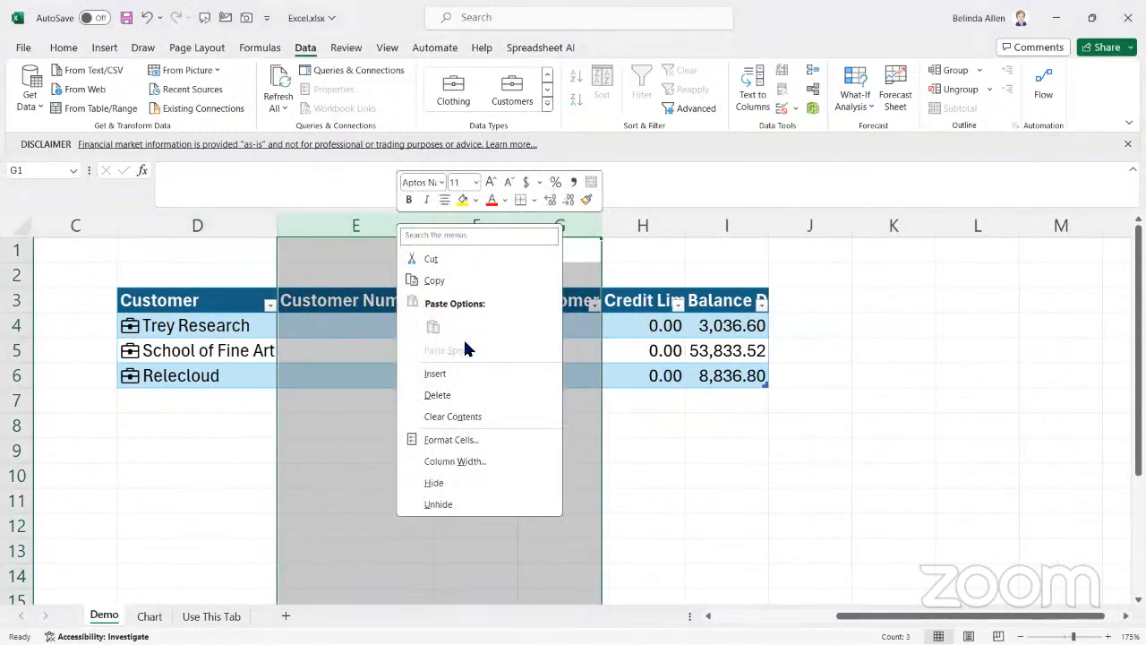
click(451, 395)
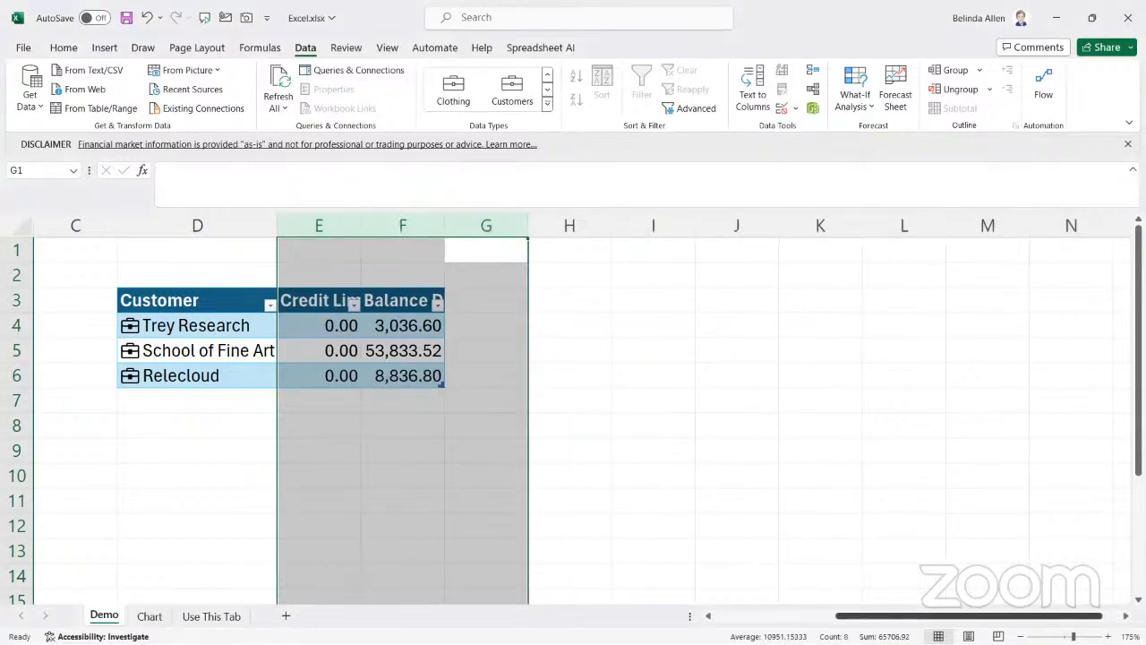
drag(1016, 616, 891, 616)
Append a new row to the customer table and enter Alpine Ski House's customer number in D7
click(851, 379)
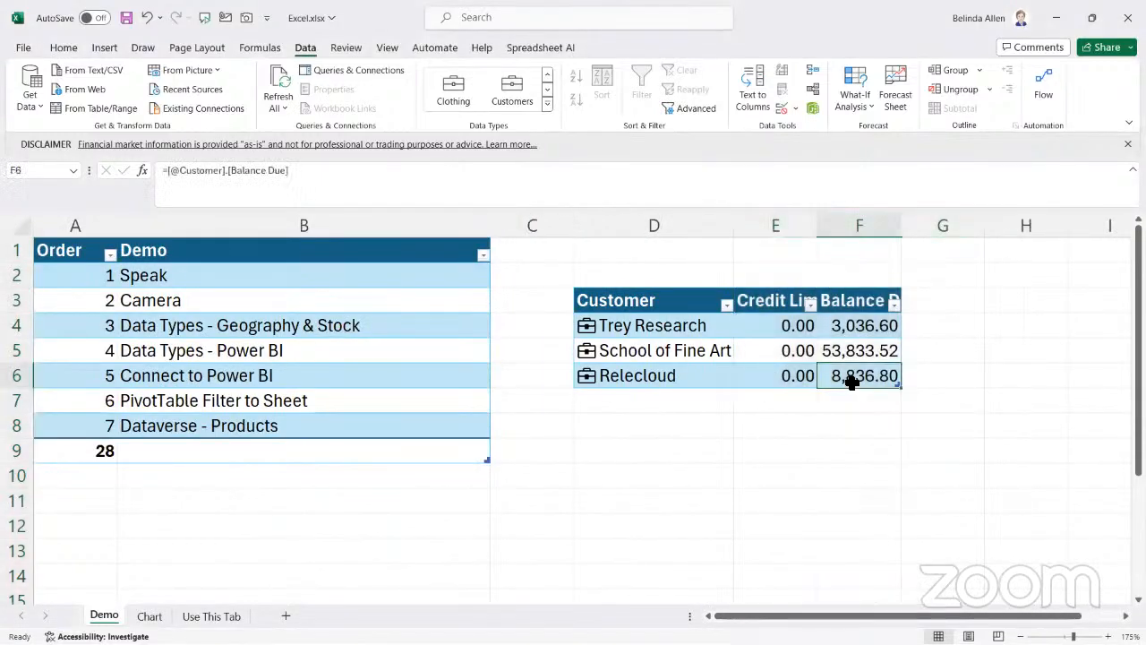
key(Tab)
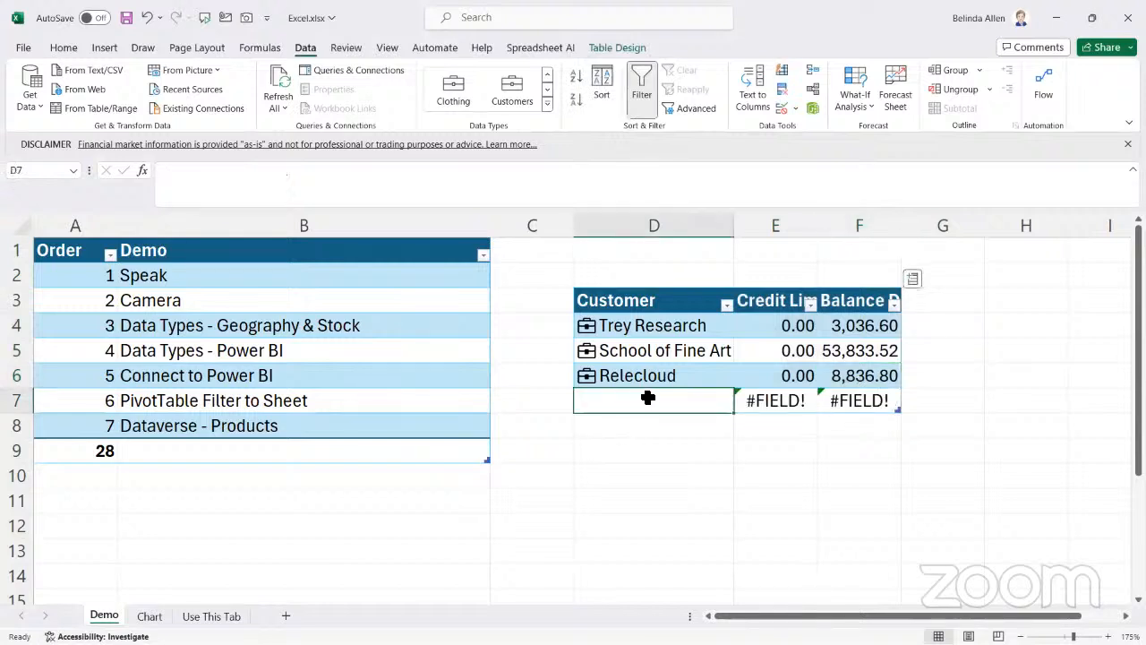
text(40000)
key(Tab)
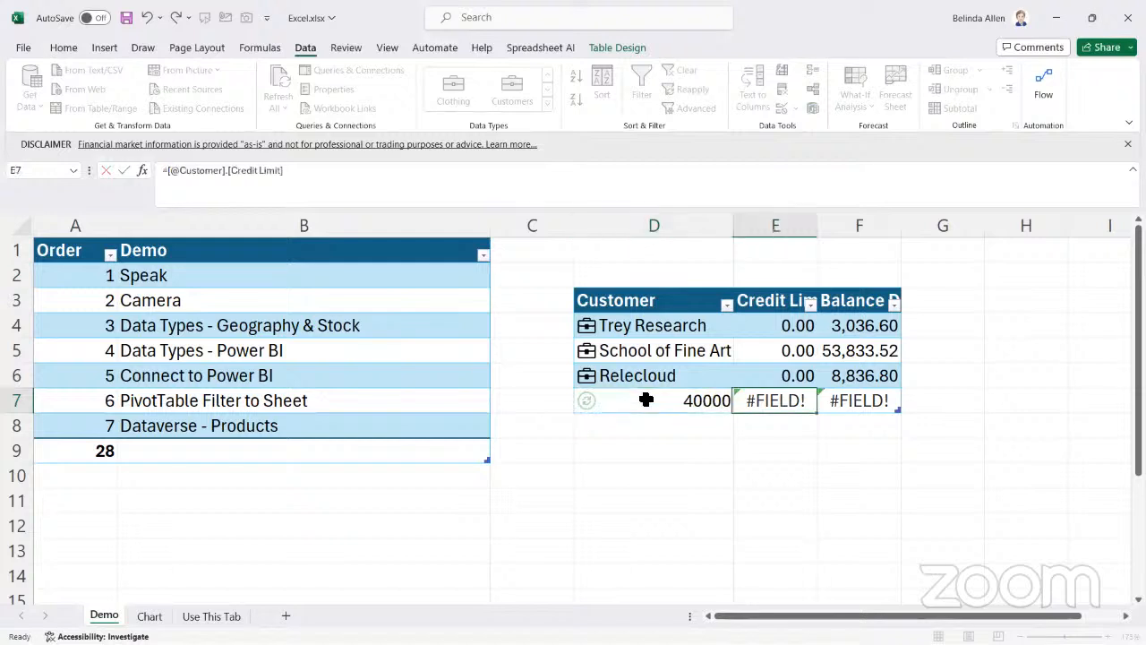
click(646, 400)
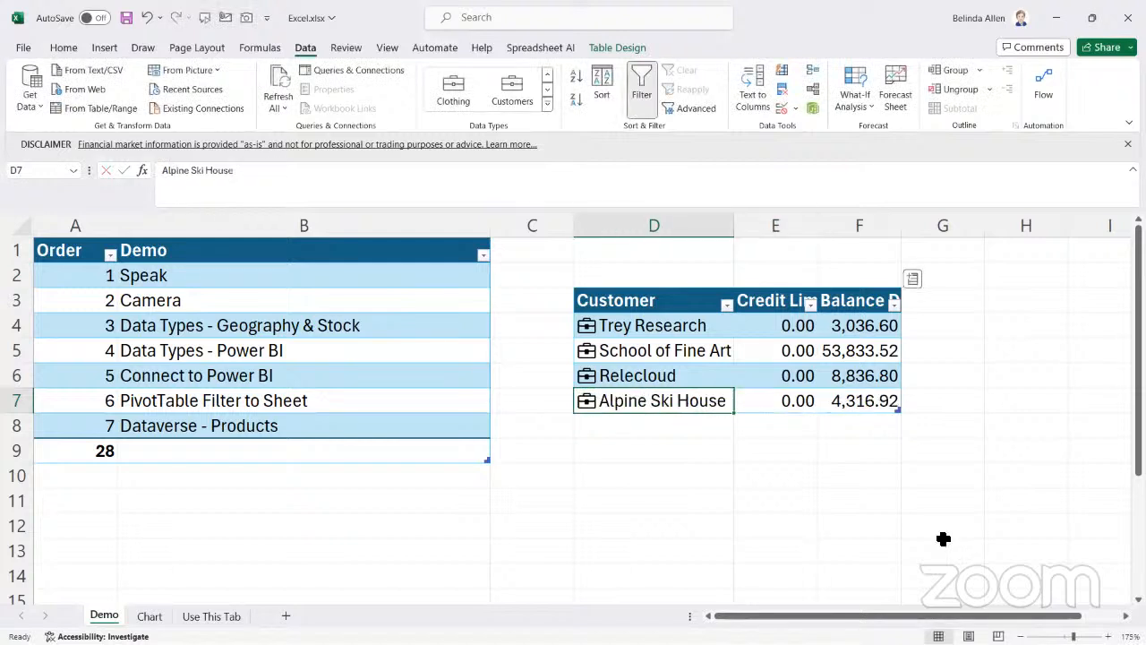
key(Tab)
key(Tab)
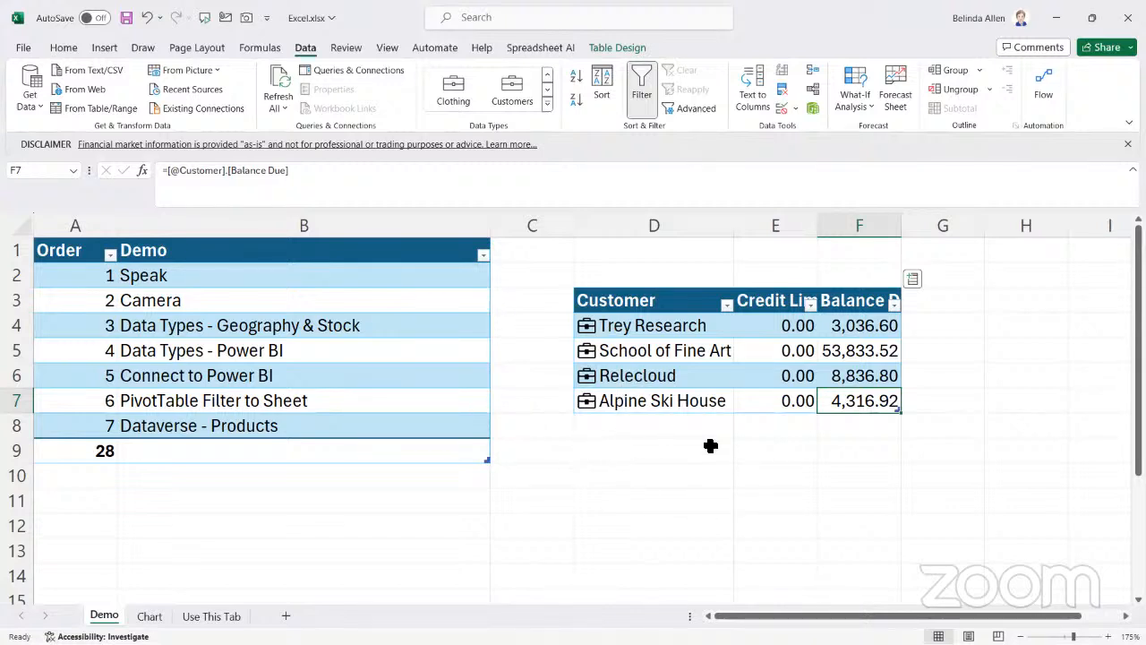
click(776, 477)
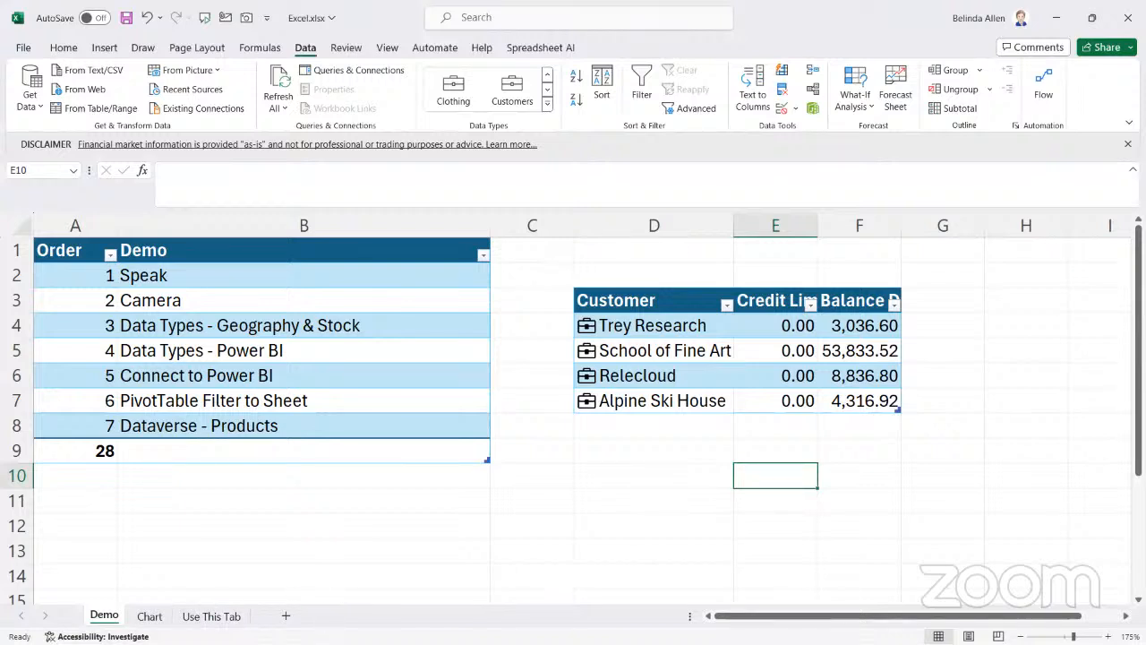
Add a new worksheet and start importing data from Dataverse into it
click(286, 617)
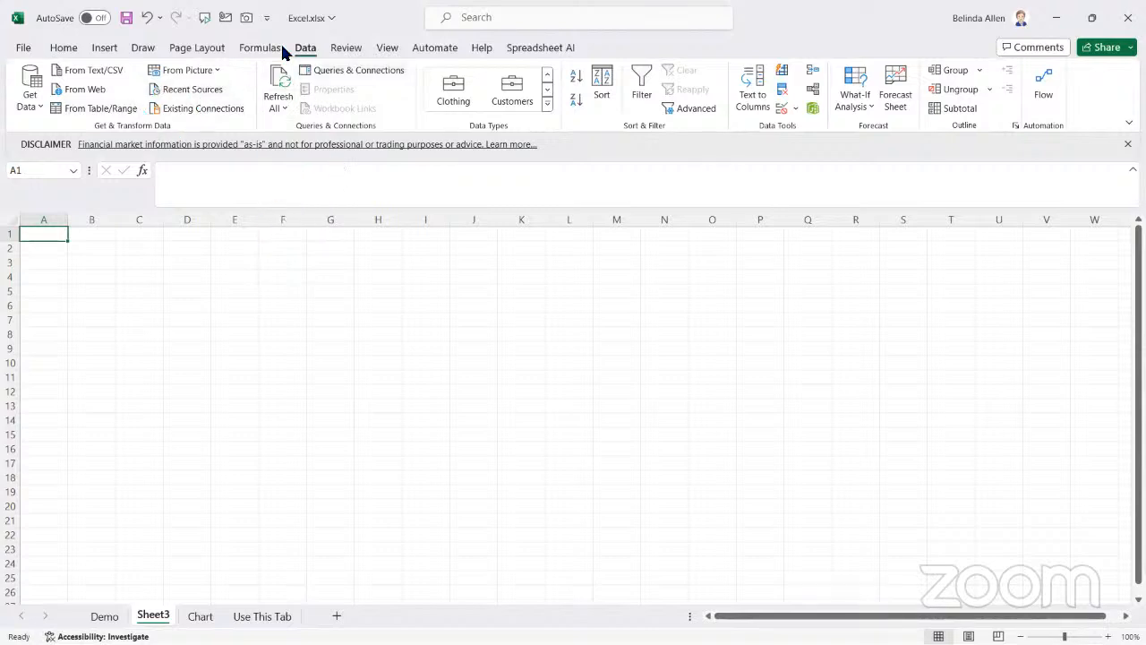
click(34, 106)
mouse_move(119, 235)
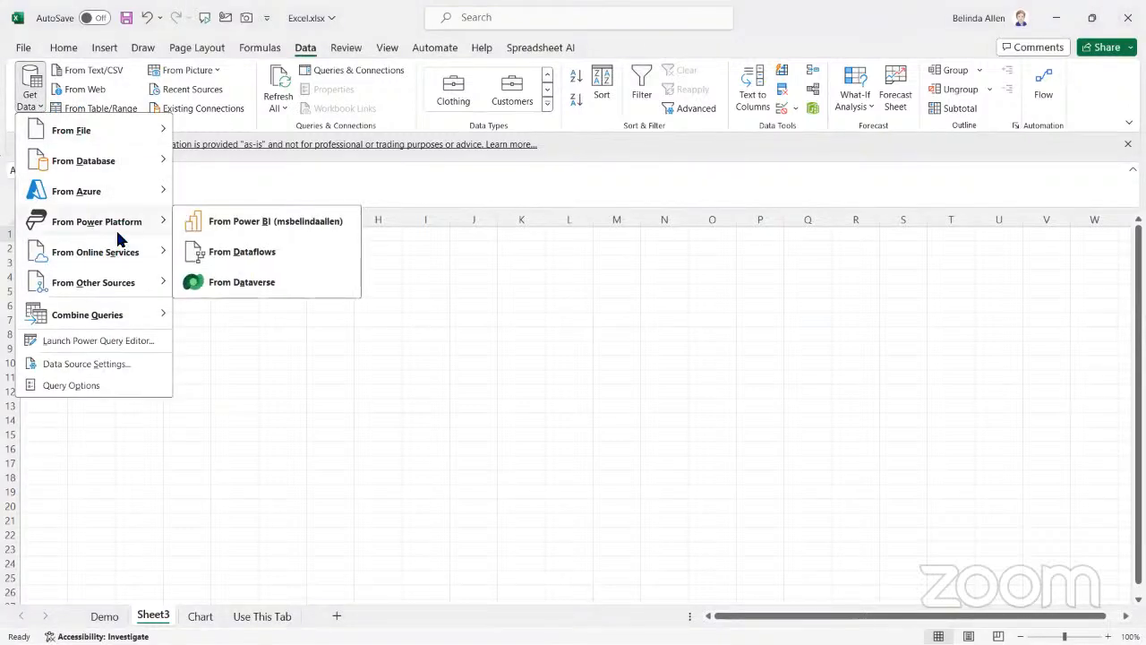
click(251, 283)
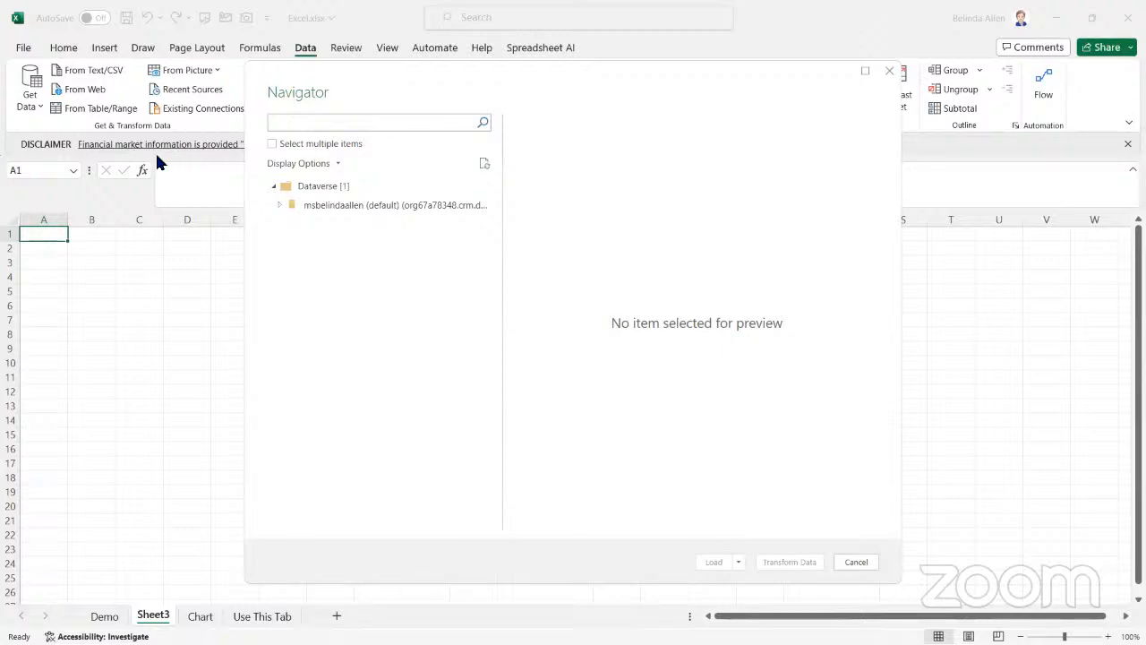
Select the cr1d2_products table in the default Dataverse environment and open it for transformation in Power Query
click(279, 202)
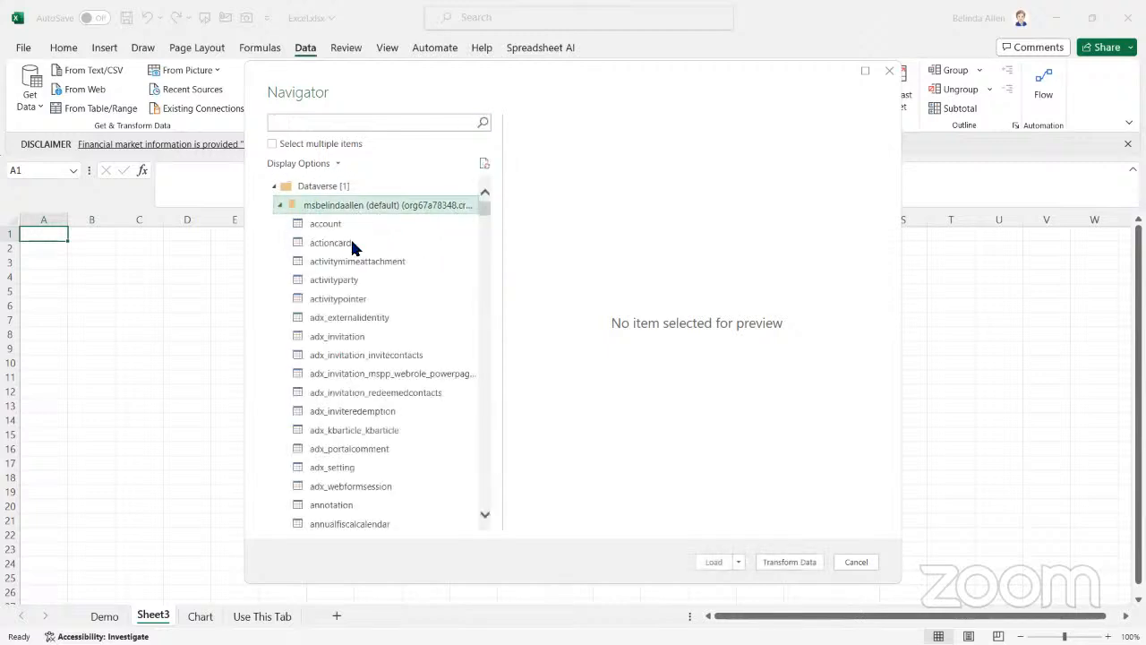
scroll(408, 358, down, 3)
scroll(411, 374, down, 13)
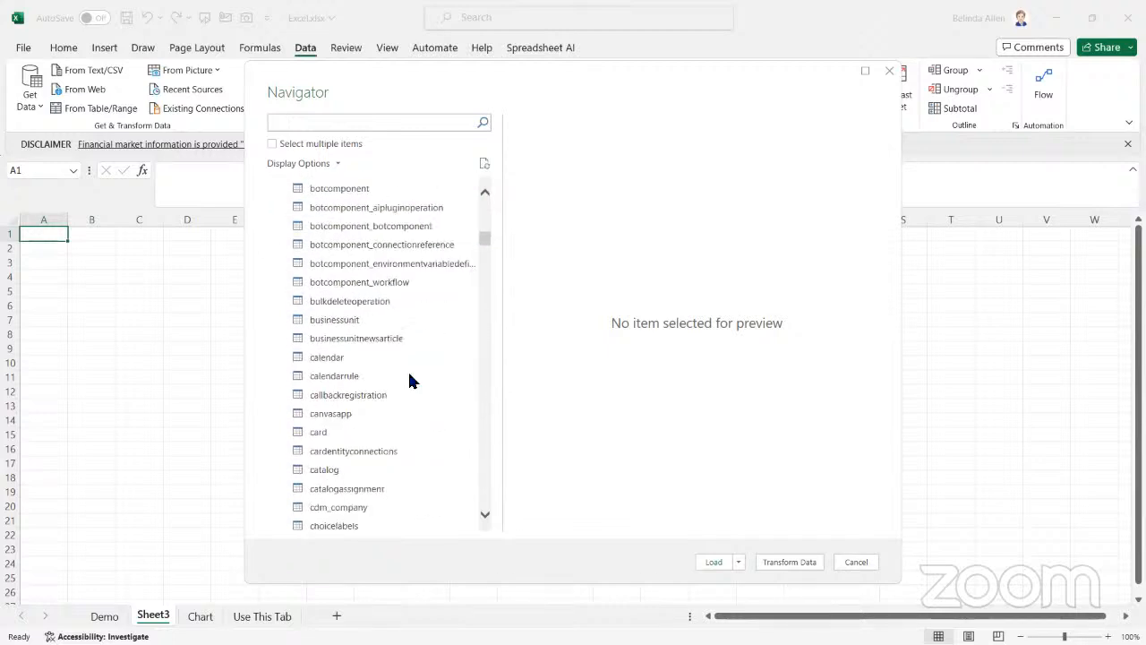
scroll(411, 381, down, 1)
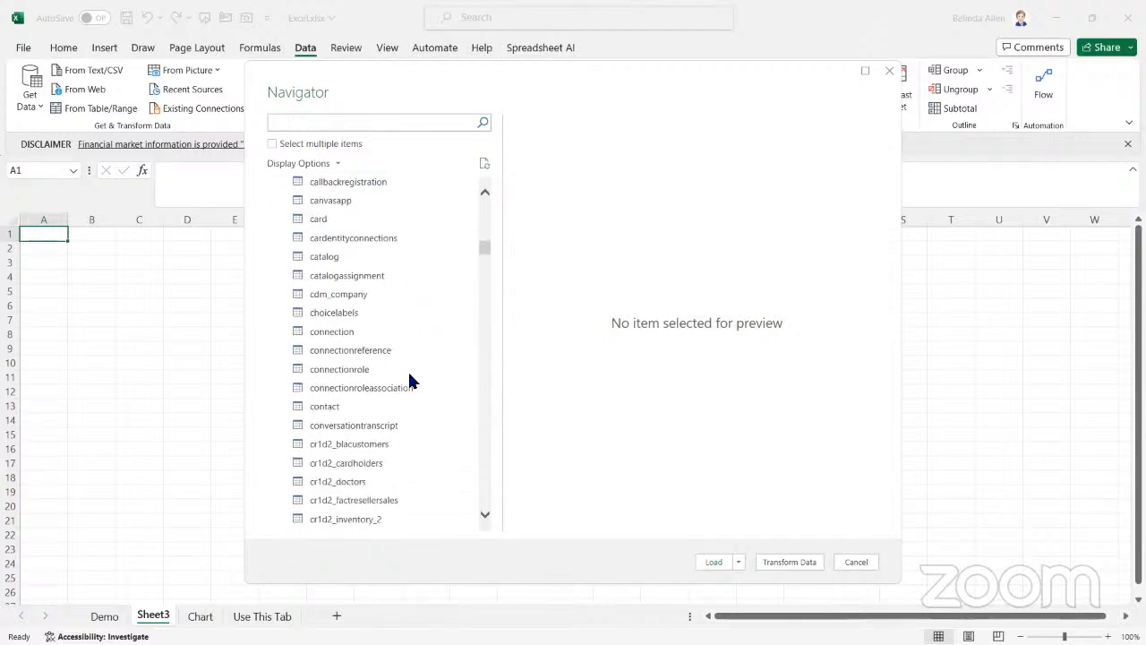
scroll(411, 380, down, 7)
scroll(422, 350, up, 1)
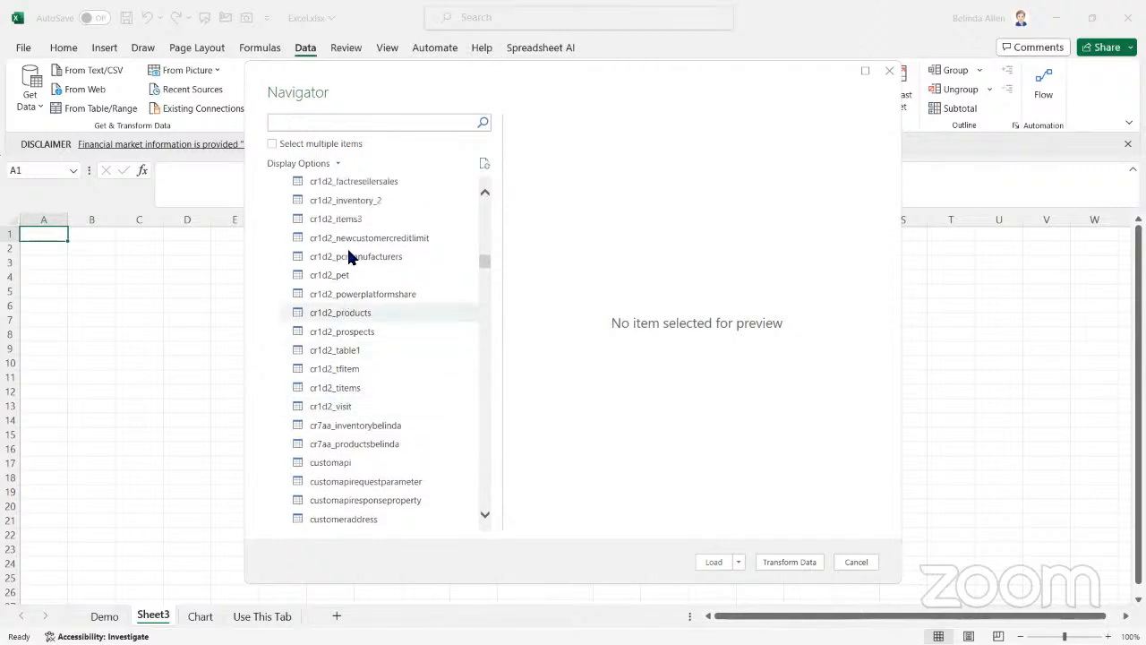
scroll(327, 197, up, 1)
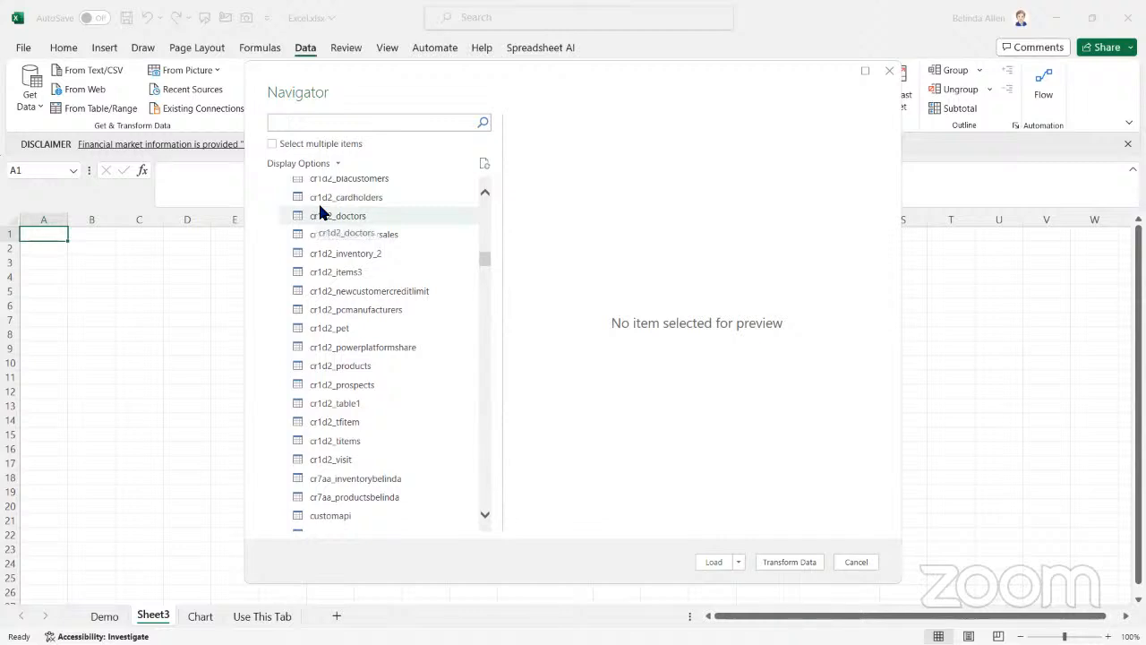
click(362, 369)
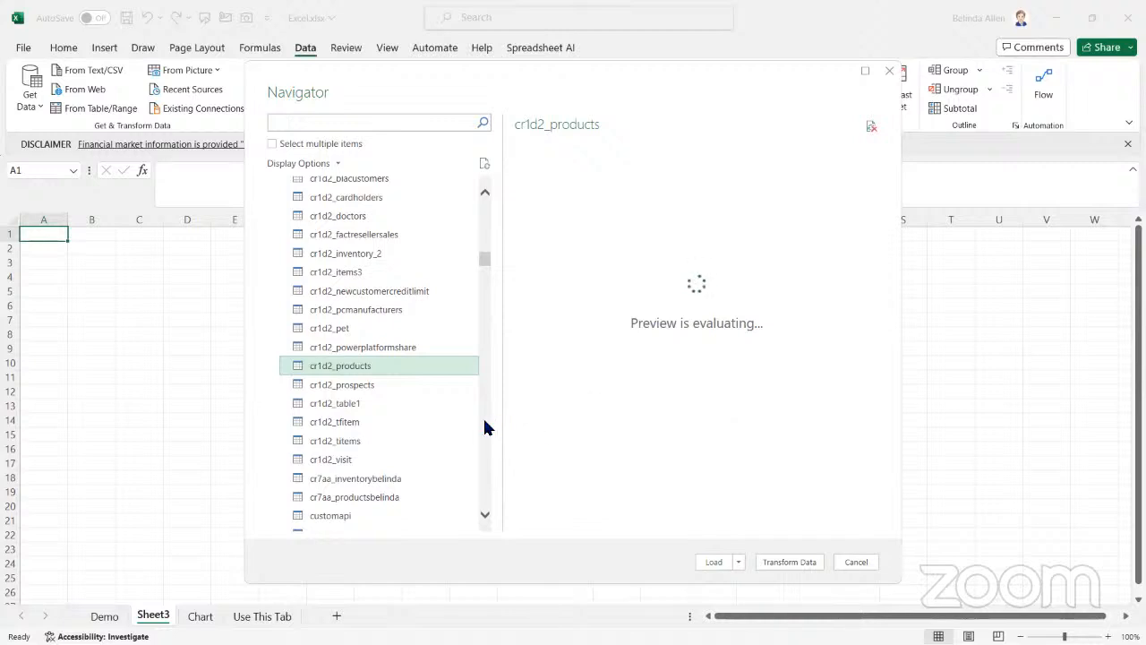
scroll(453, 408, up, 4)
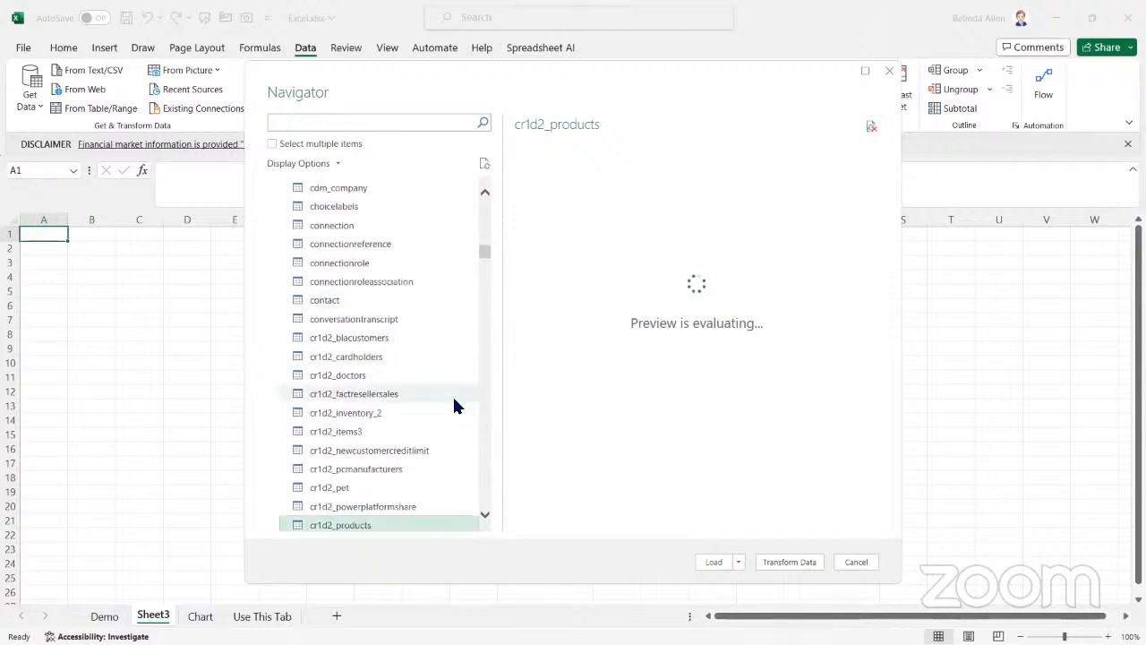
scroll(439, 414, down, 1)
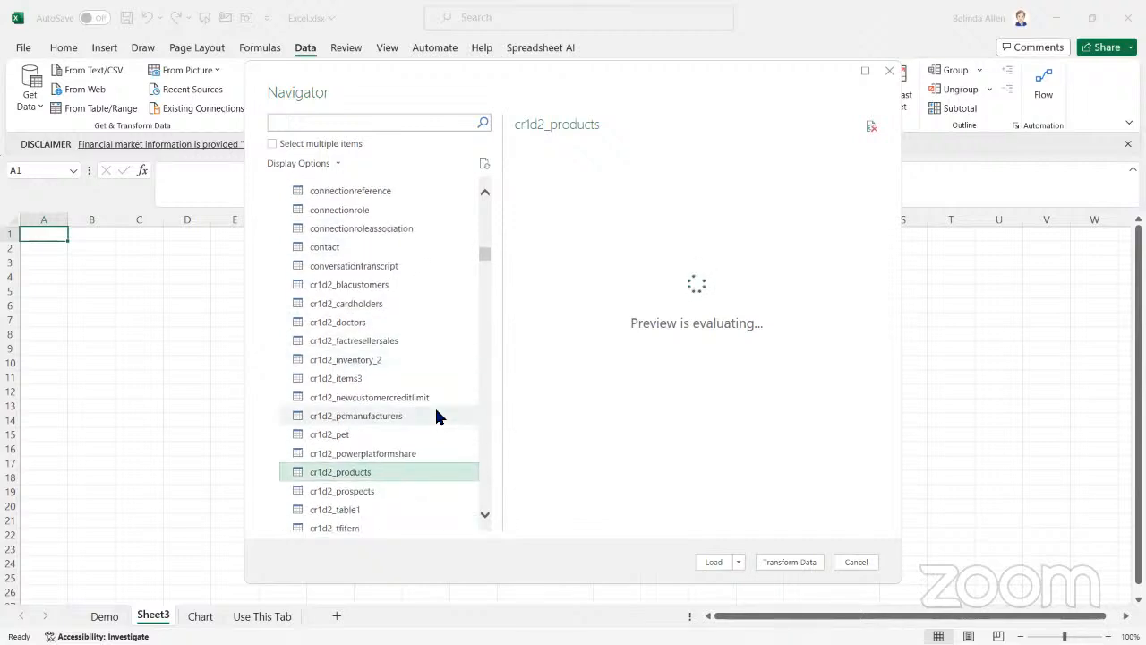
scroll(434, 412, down, 1)
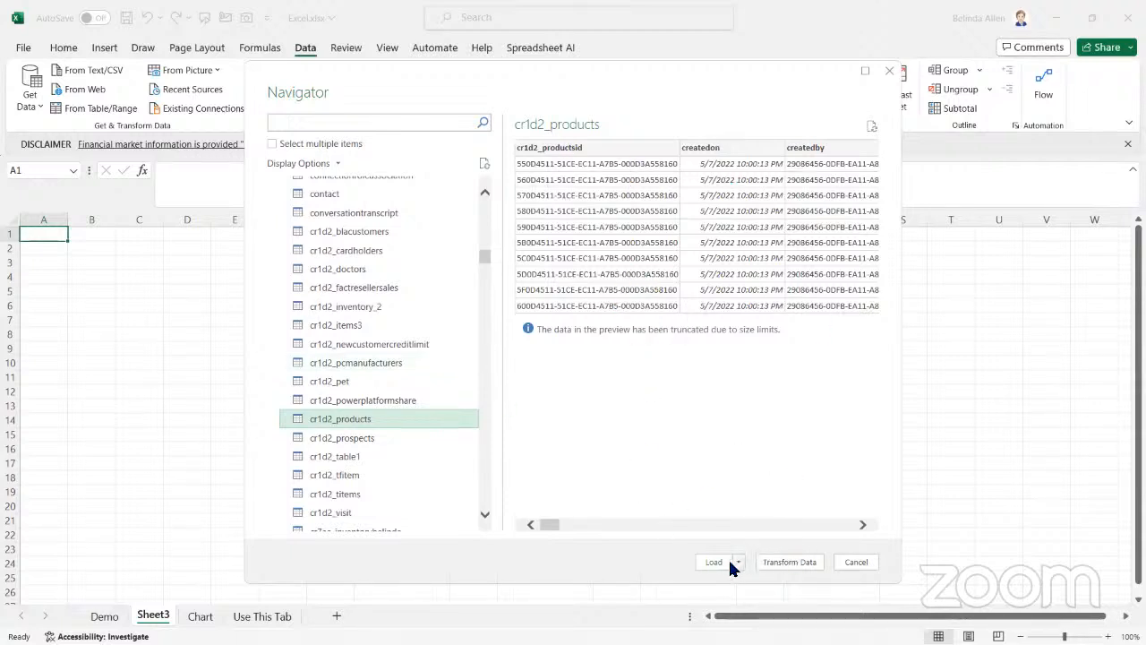
click(790, 563)
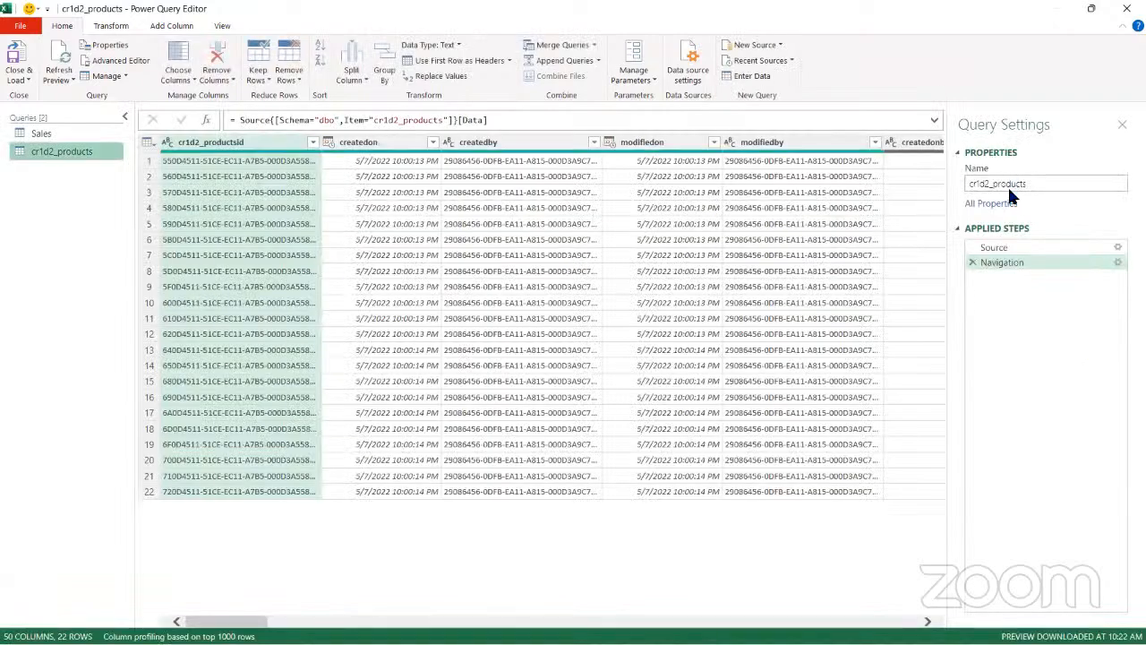
Rename the cr1d2_products query as Products
drag(1040, 186, 908, 187)
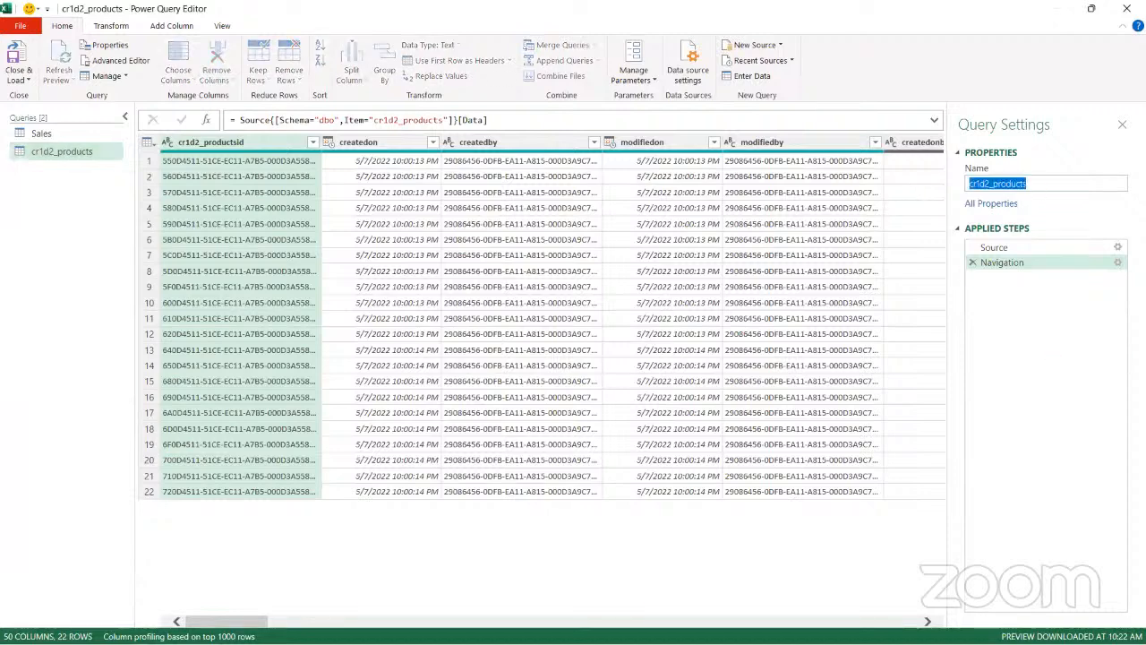
text(Pro)
text(ducts)
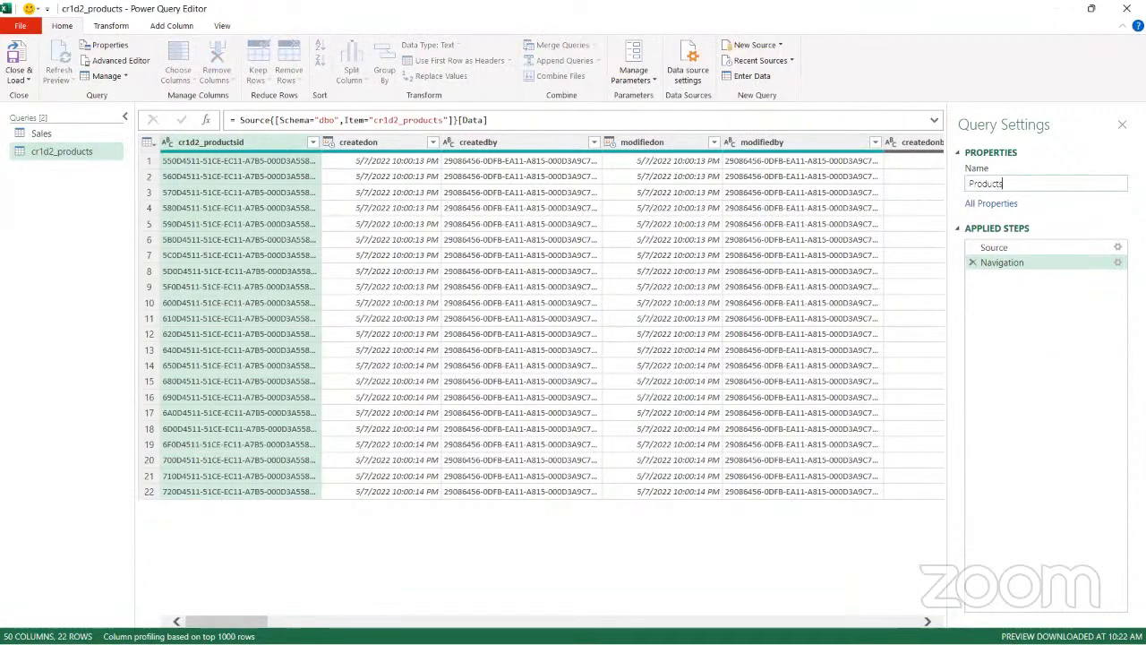
key(Return)
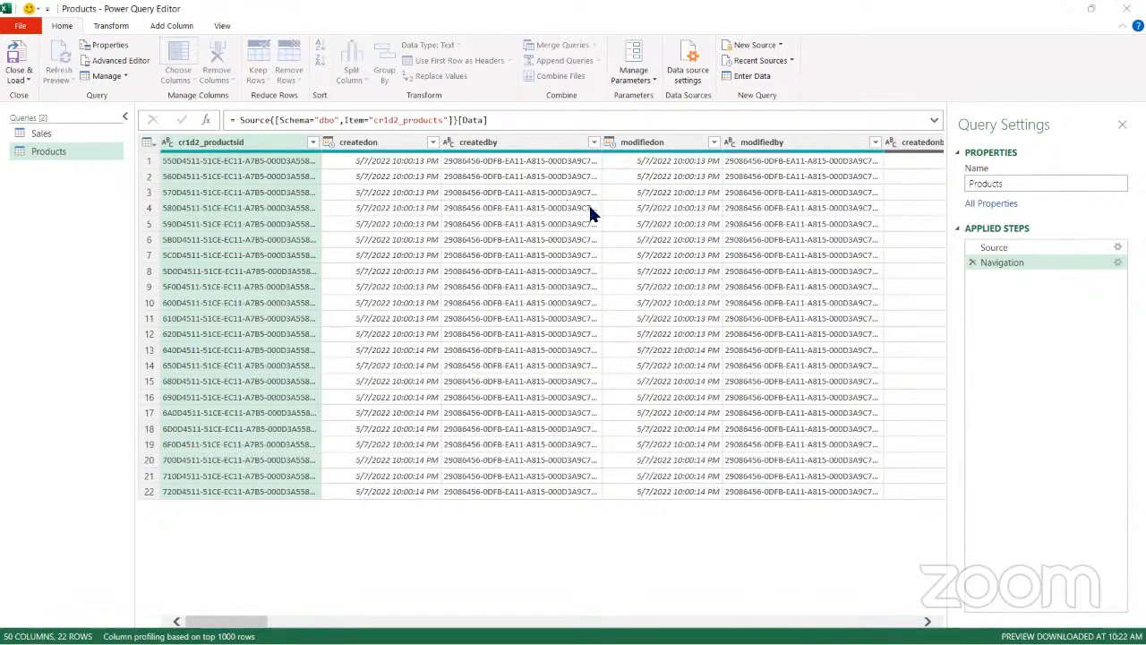
Keep only the ten consecutive columns from cr1d2_line through cr1d2_unitprice in the Products query
click(476, 189)
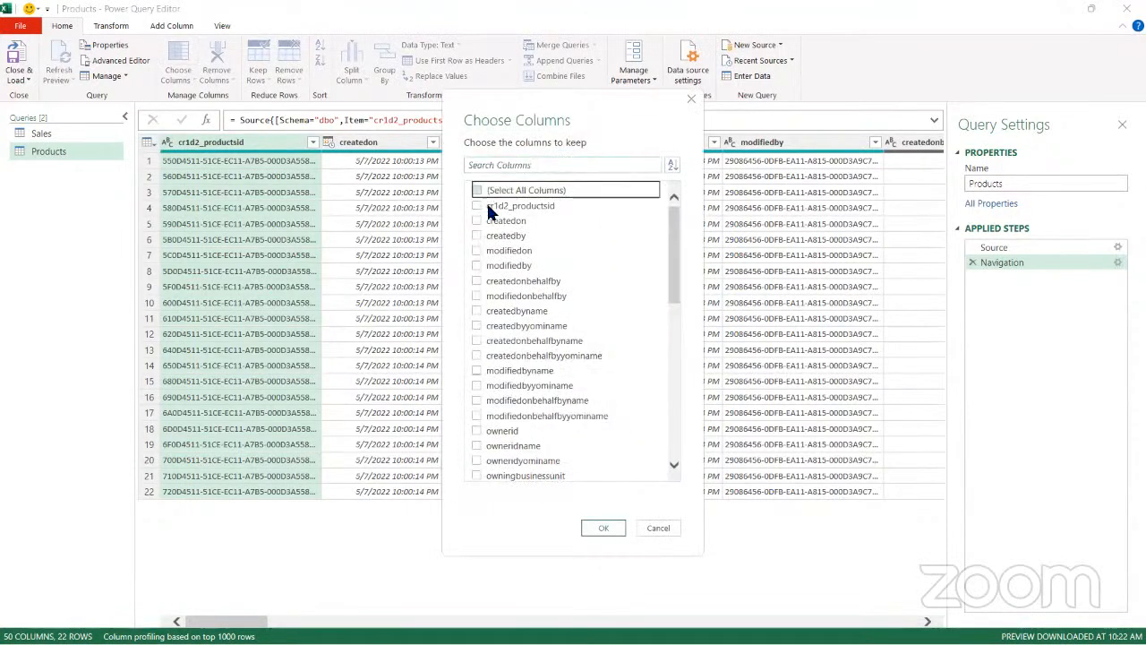
scroll(528, 332, down, 1)
scroll(513, 369, down, 8)
scroll(513, 369, up, 2)
click(477, 279)
click(477, 295)
click(478, 309)
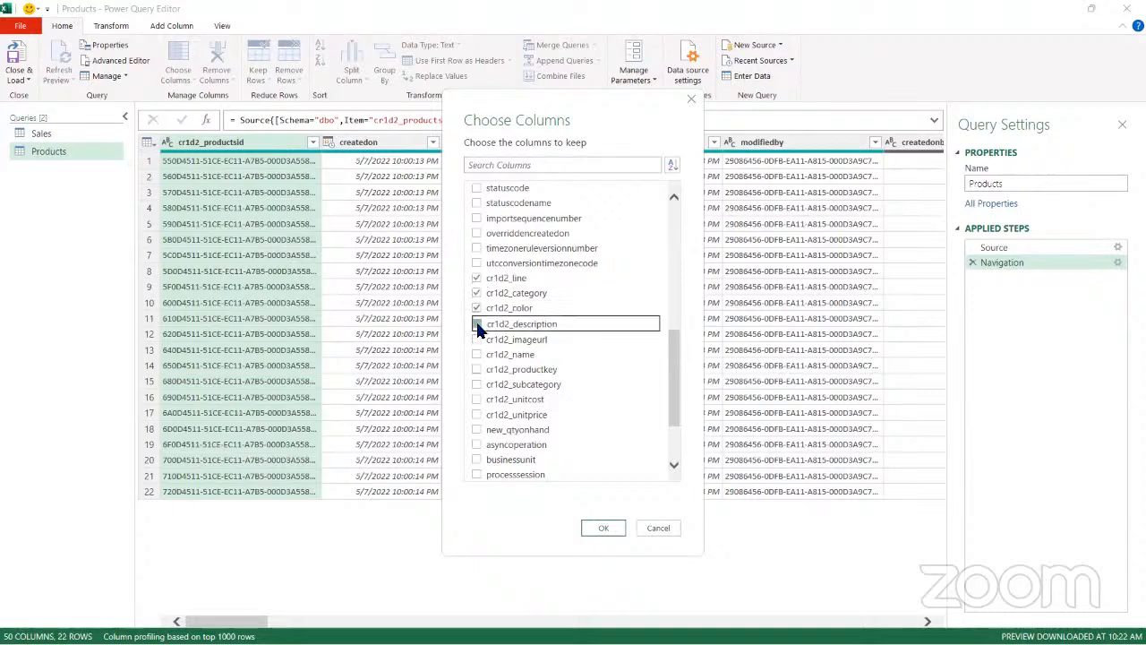
click(477, 324)
click(477, 340)
click(476, 354)
click(476, 368)
click(477, 383)
click(476, 400)
click(476, 413)
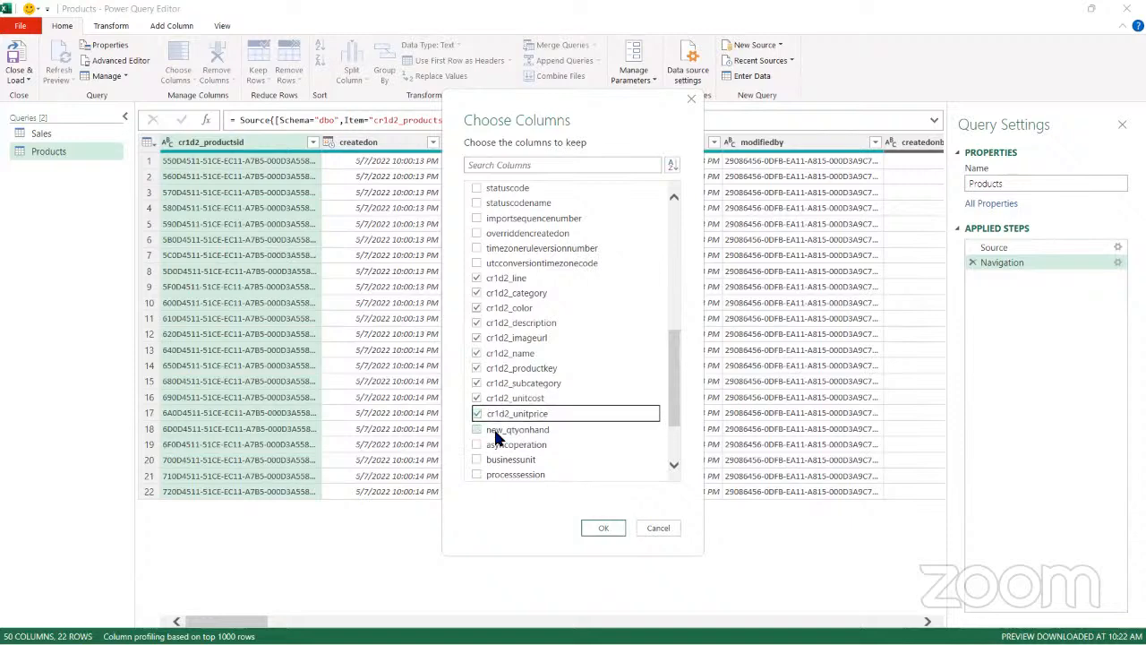
click(604, 528)
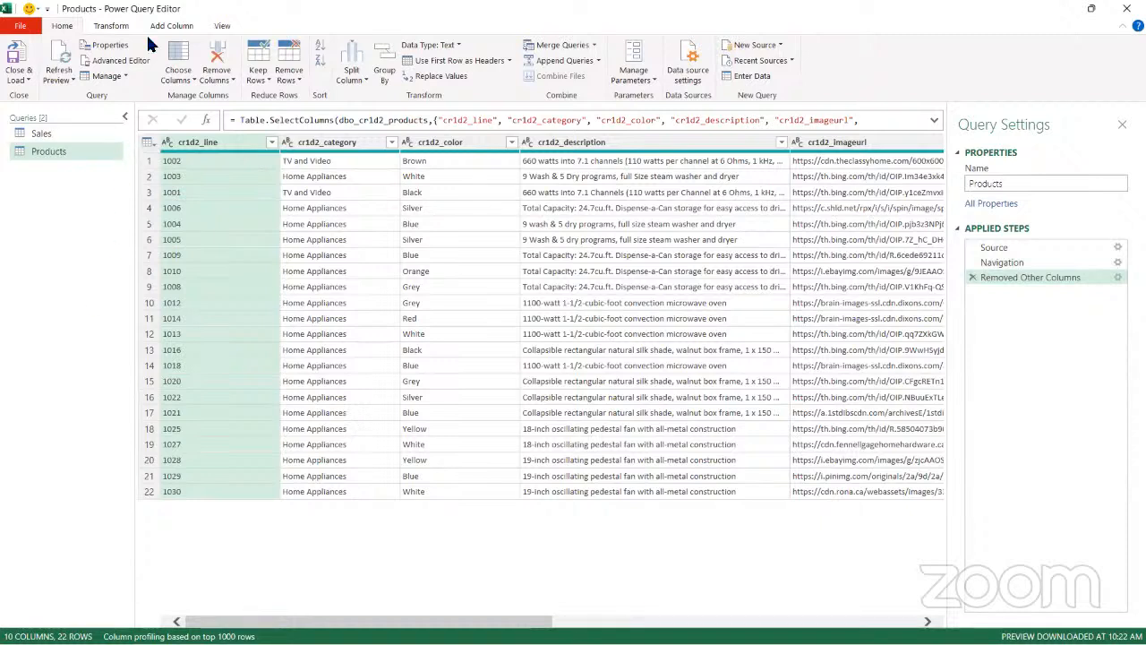
Close the query editor and load the Products query as a table on a new worksheet
click(28, 81)
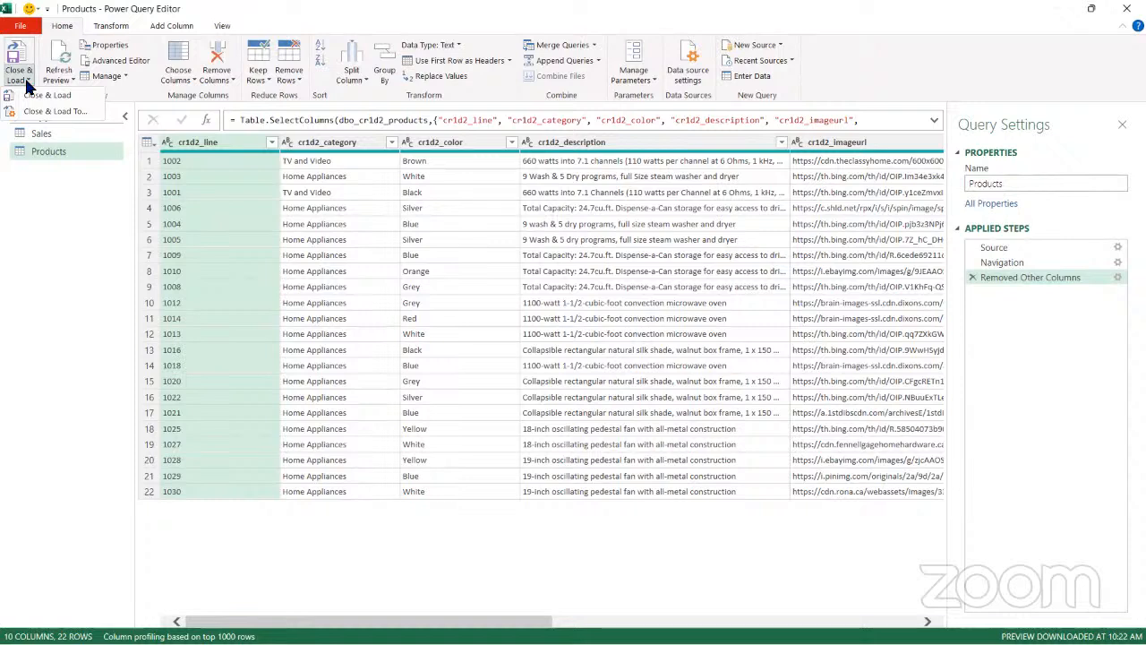
click(83, 111)
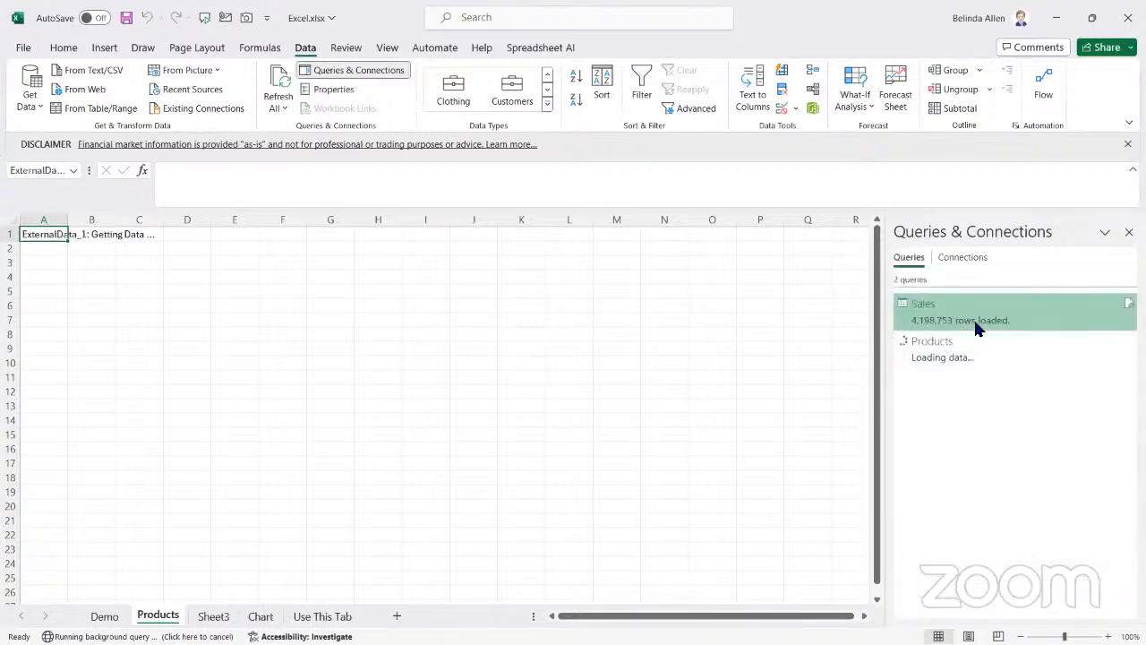
mouse_move(994, 323)
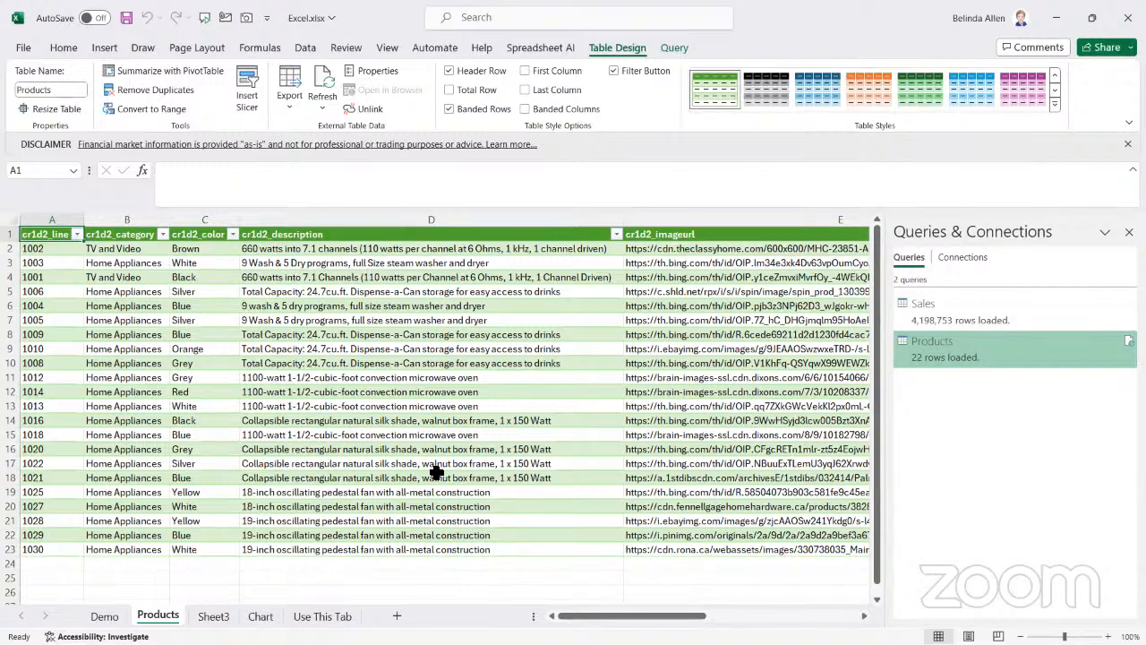
Create a PivotTable from the Products table on a new worksheet
drag(185, 249, 175, 552)
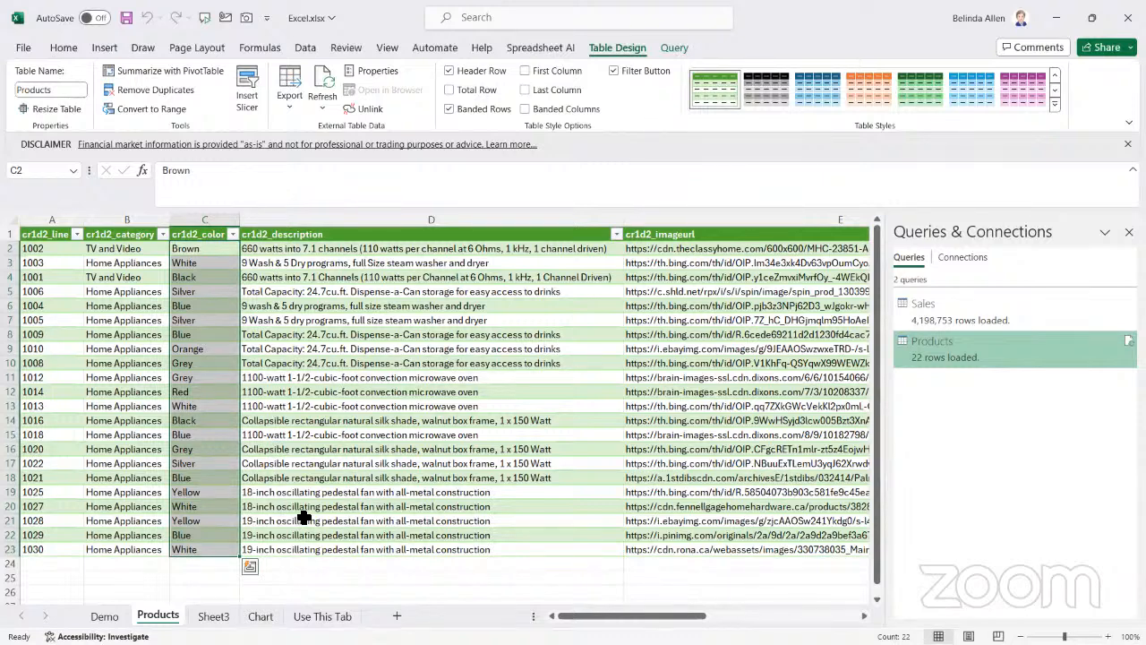
click(202, 295)
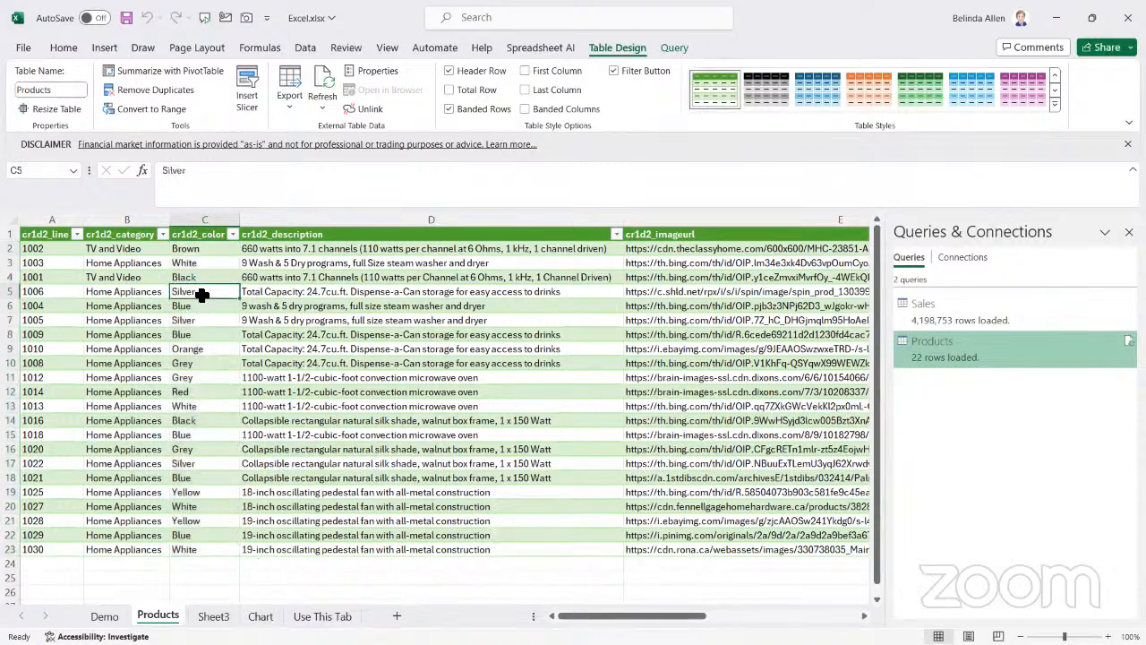
click(160, 71)
click(623, 404)
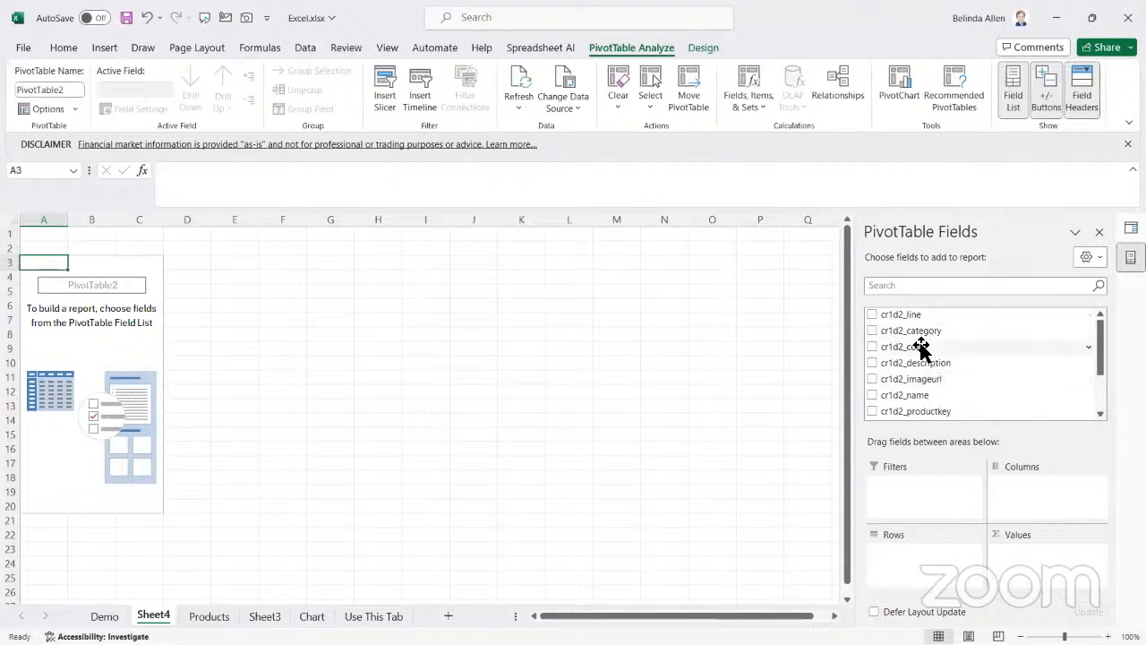
Set cr1d2_color as the PivotTable filter and add cr1d2_category above cr1d2_description as row fields
drag(921, 347, 913, 495)
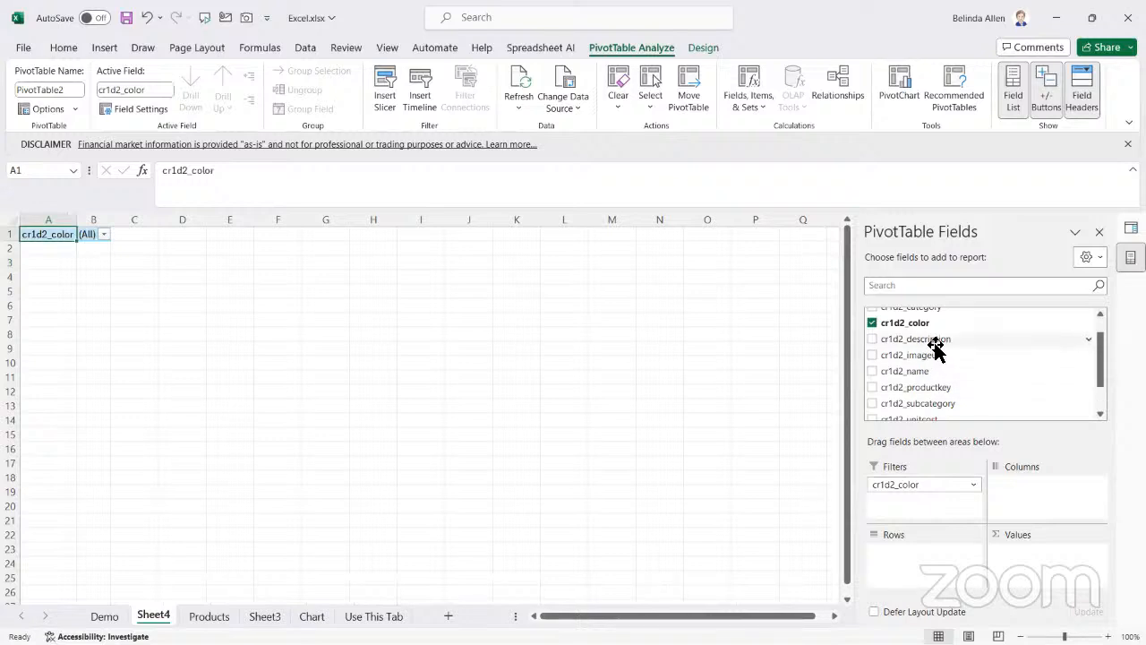
drag(937, 341, 949, 563)
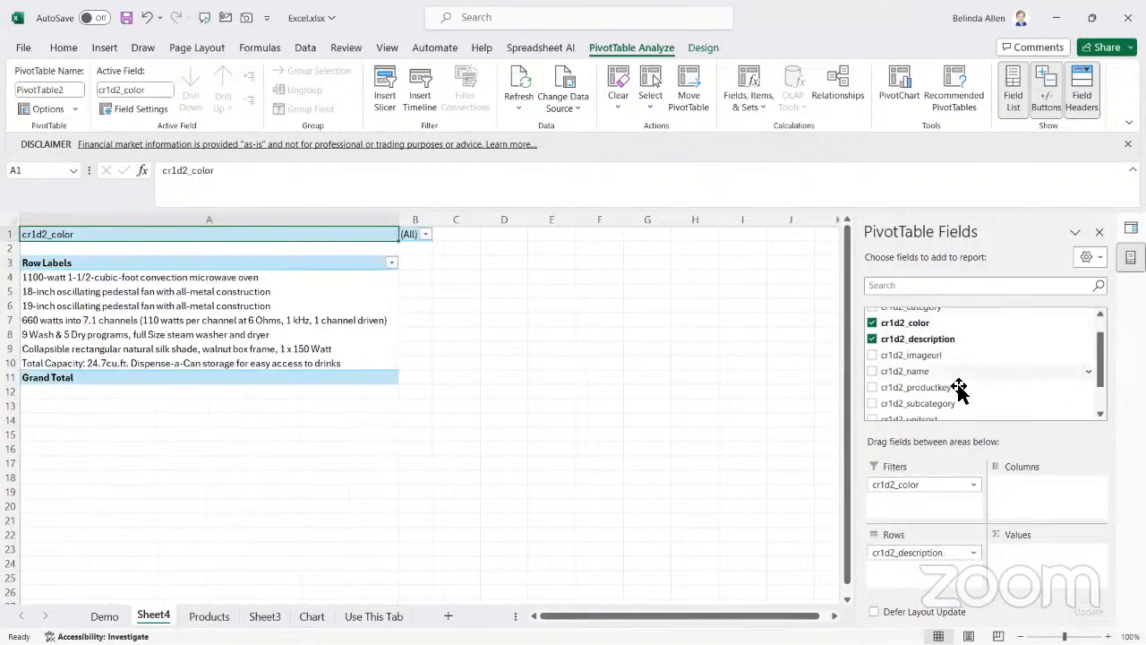
scroll(959, 387, up, 1)
drag(940, 332, 926, 541)
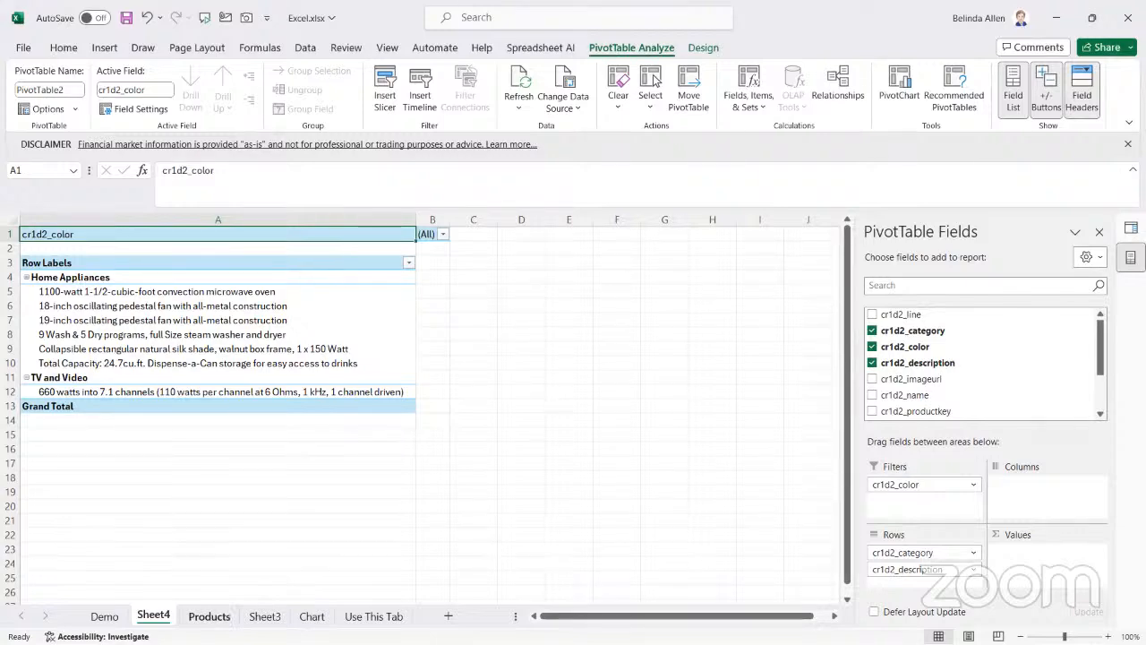
Glance at the Products and Demo sheets, return to the PivotTable on Sheet4 and add cr1d2_line as a value field
key(ctrl+Page_Down)
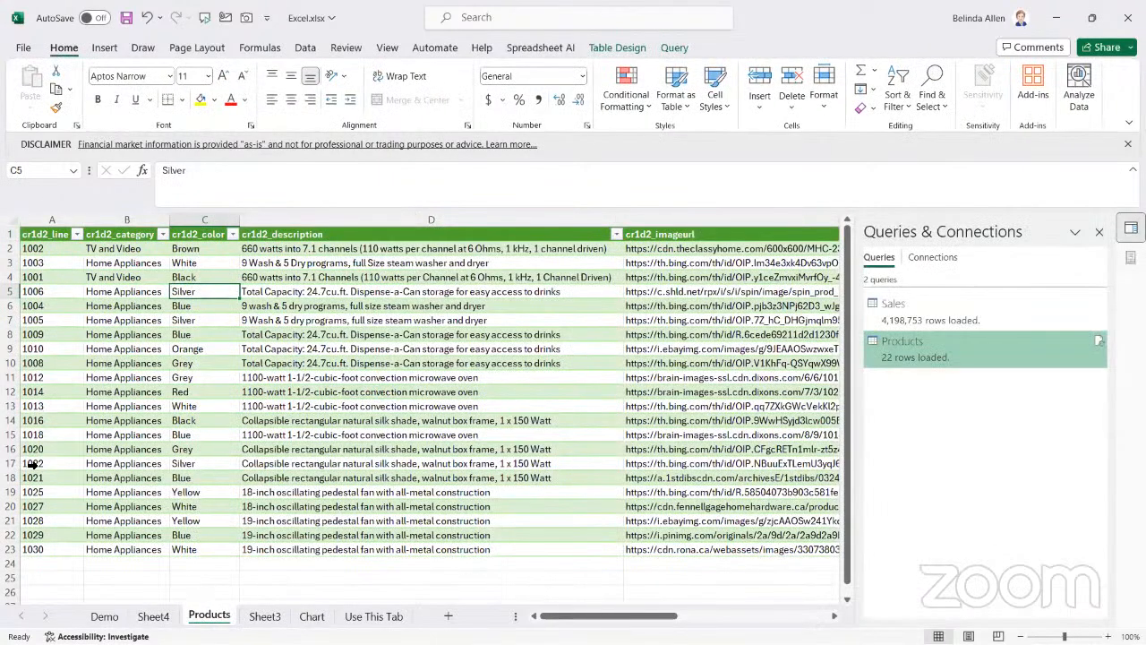
click(106, 618)
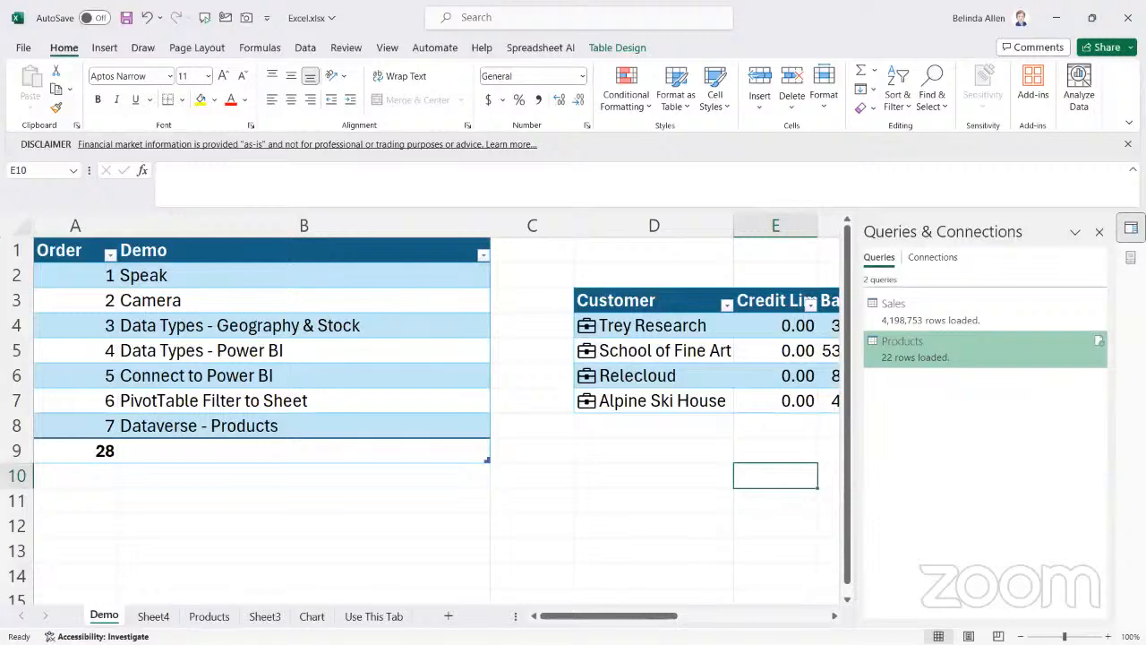
click(152, 618)
drag(908, 326, 1074, 566)
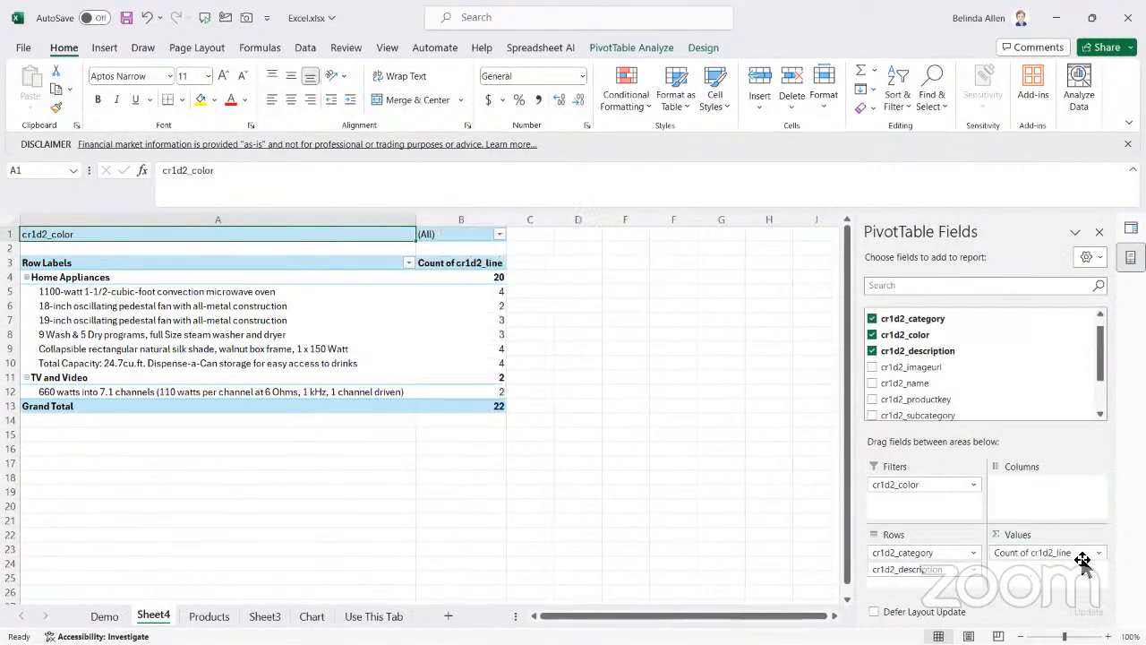
Format the Count of cr1d2_line value field as Number with 0 decimal places and a 1000 separator
click(1096, 552)
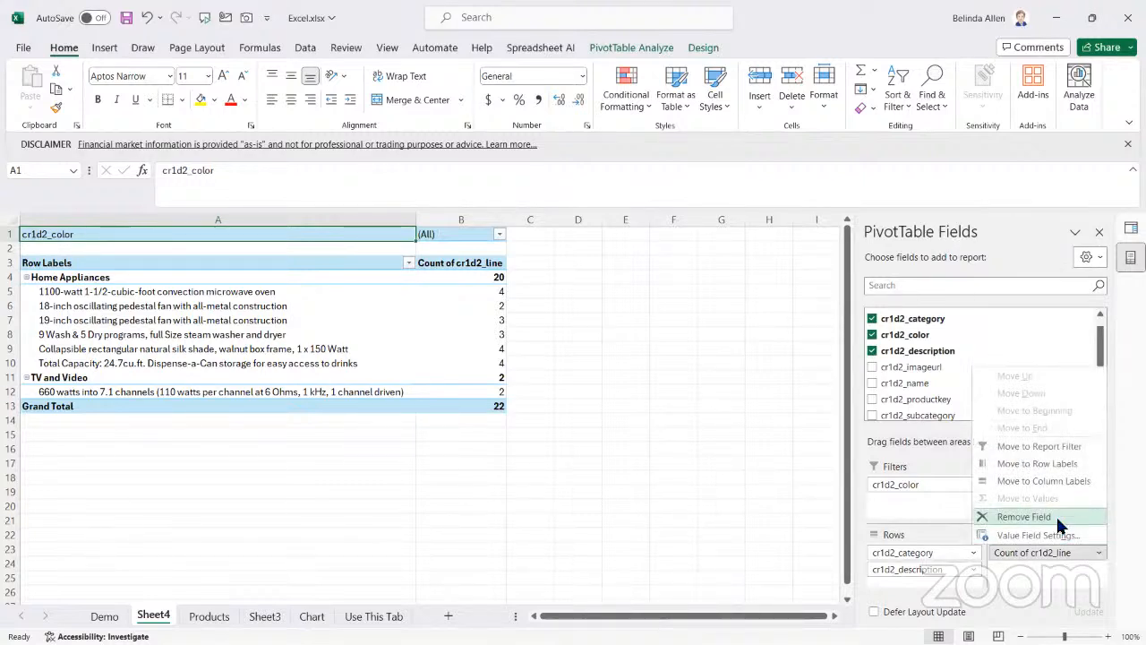
click(1038, 536)
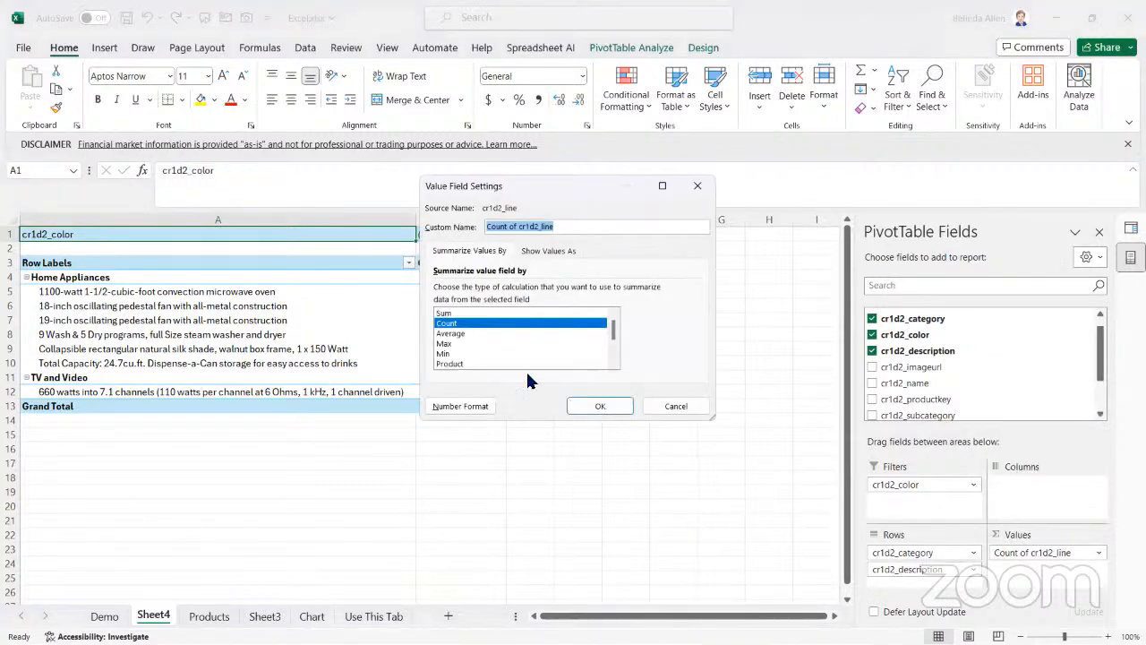
click(472, 401)
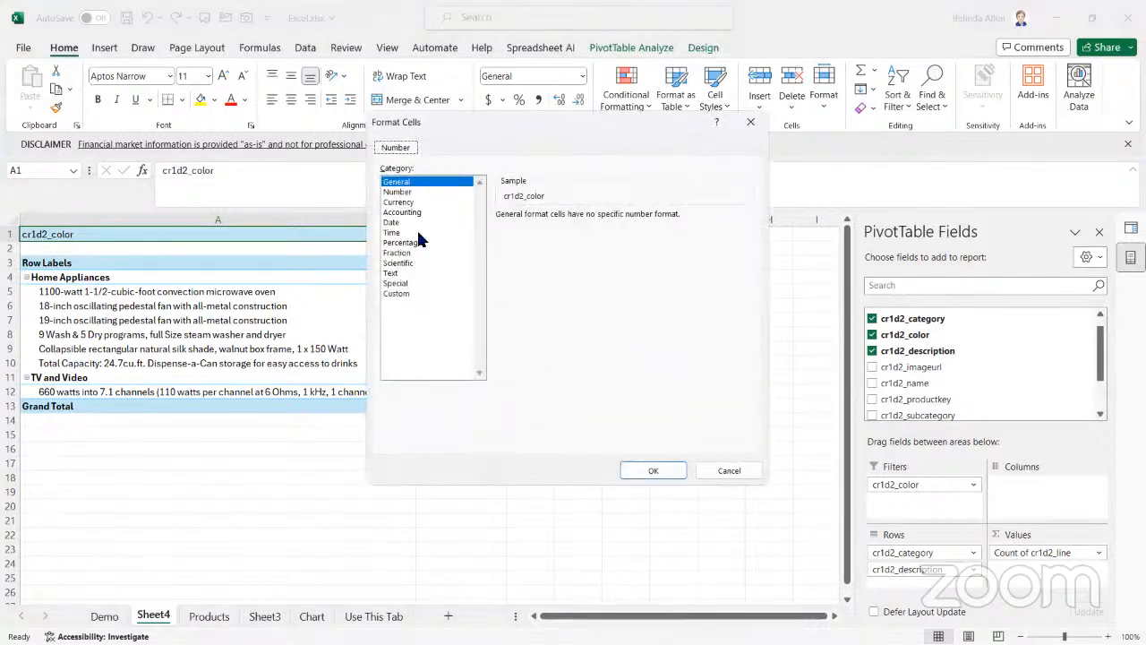
click(397, 192)
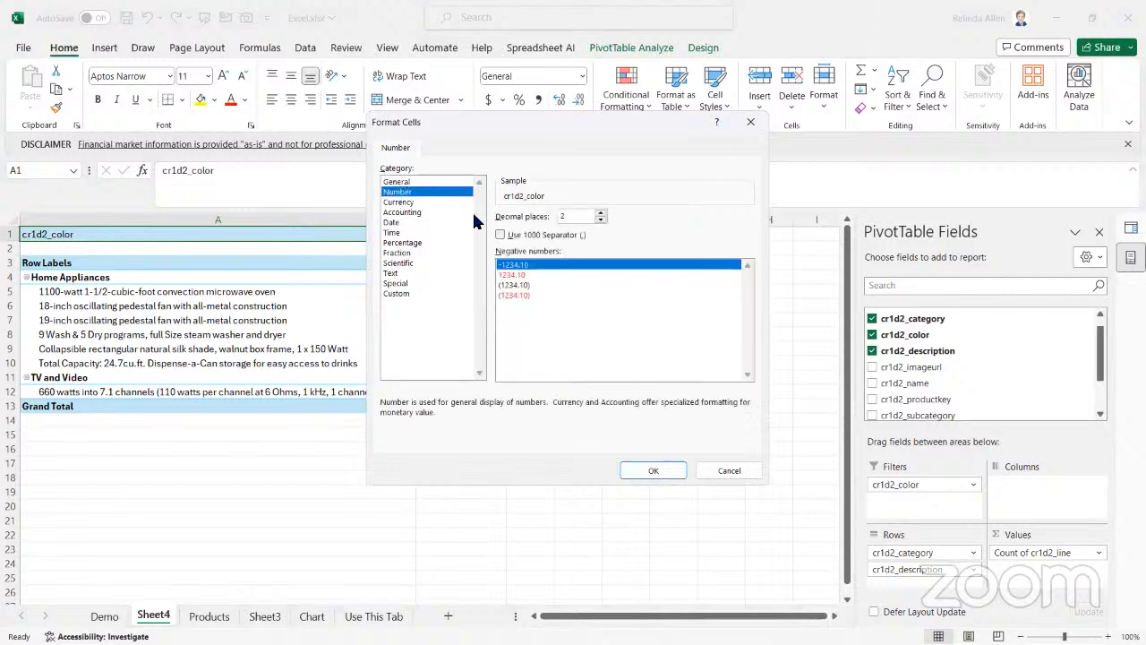
click(530, 234)
click(601, 219)
click(600, 220)
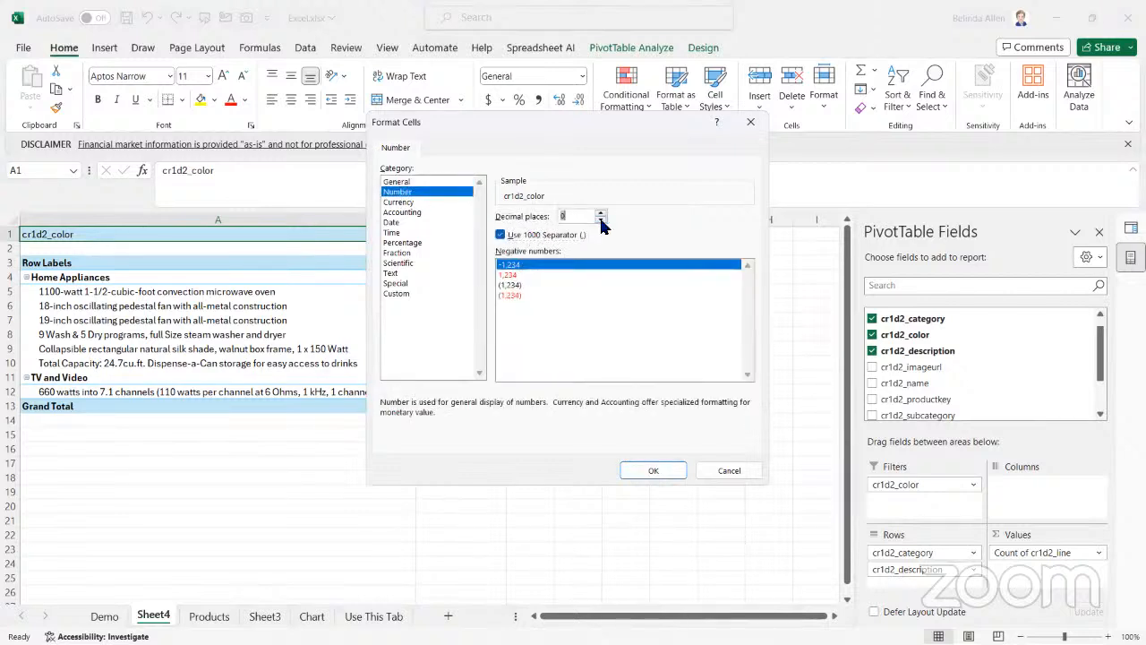
click(653, 471)
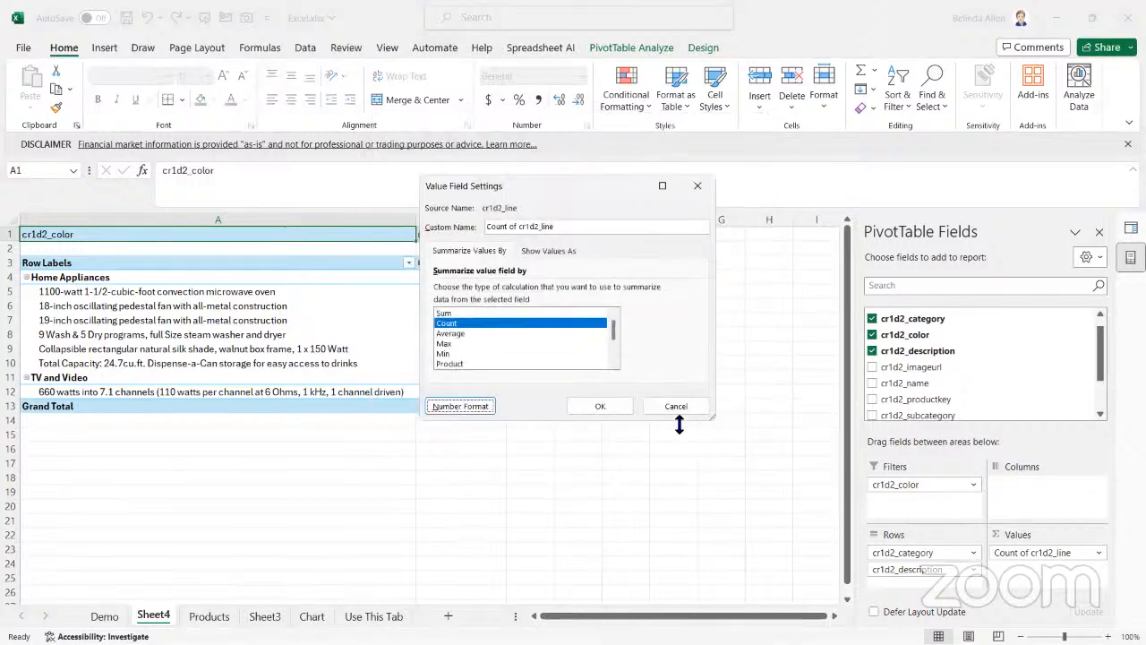
click(605, 405)
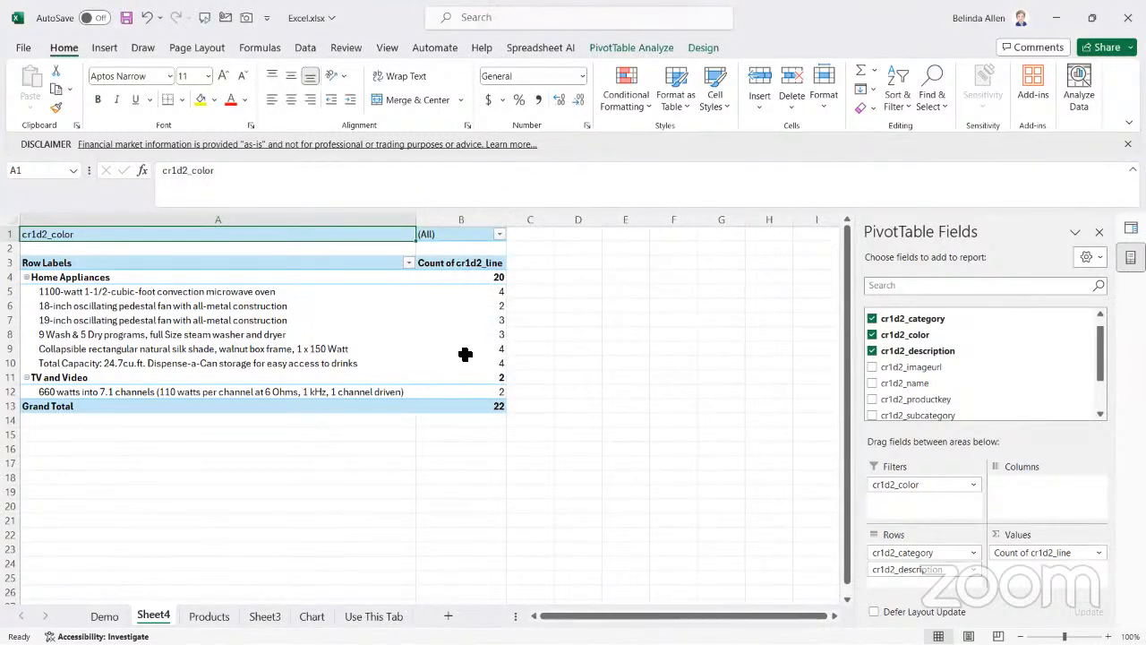
Rename the Count of cr1d2_line value field as Item Count
click(1095, 552)
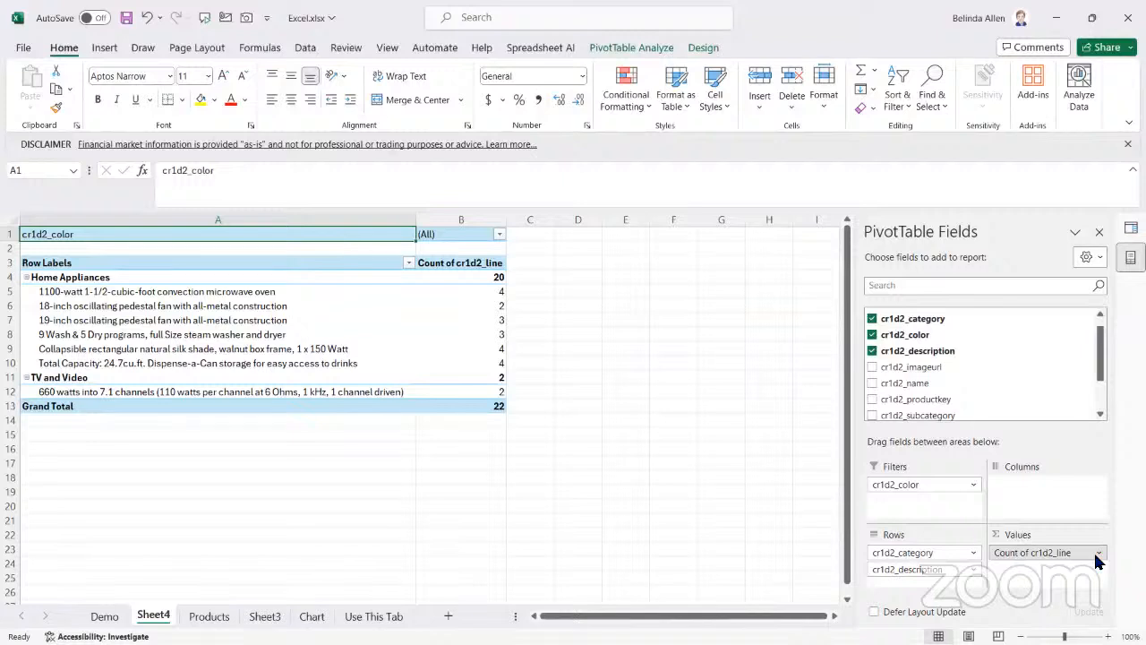
click(1065, 535)
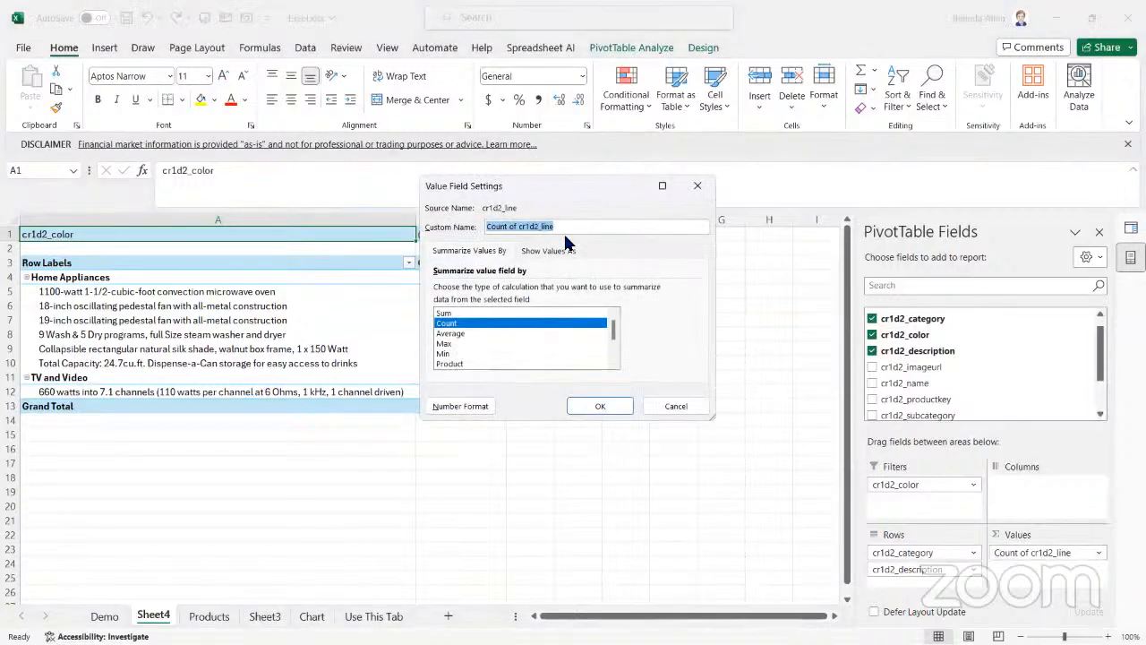
key(BackSpace)
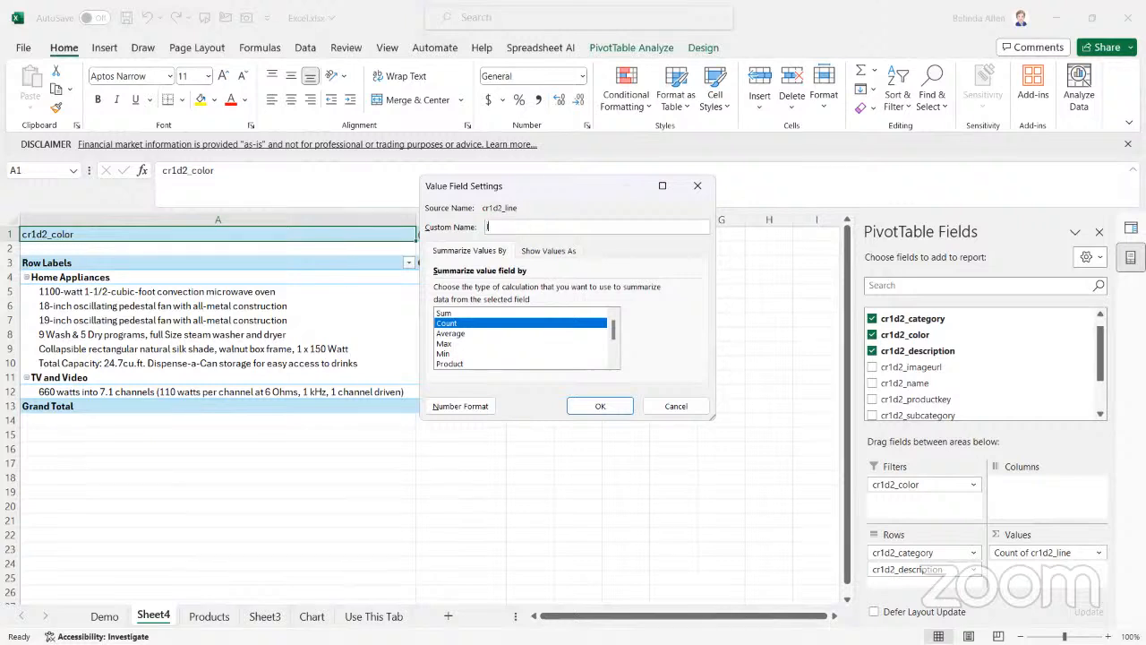
key(Return)
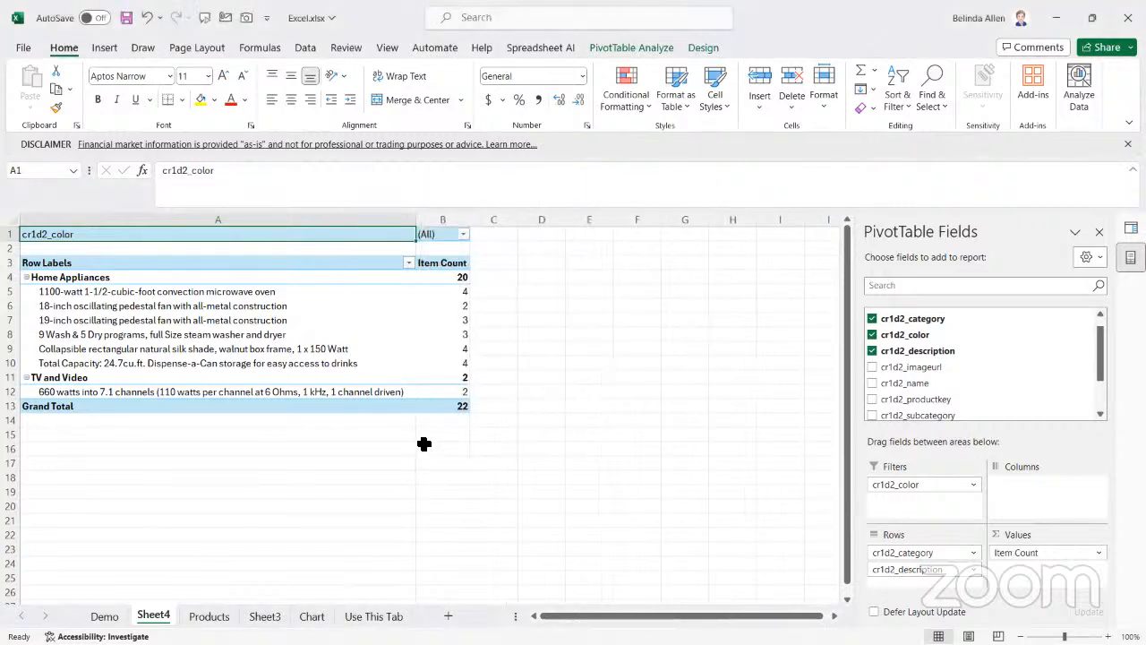
Check the cr1d2_color filter choices and glance through the other worksheets before returning to the PivotTable on Sheet4
click(464, 234)
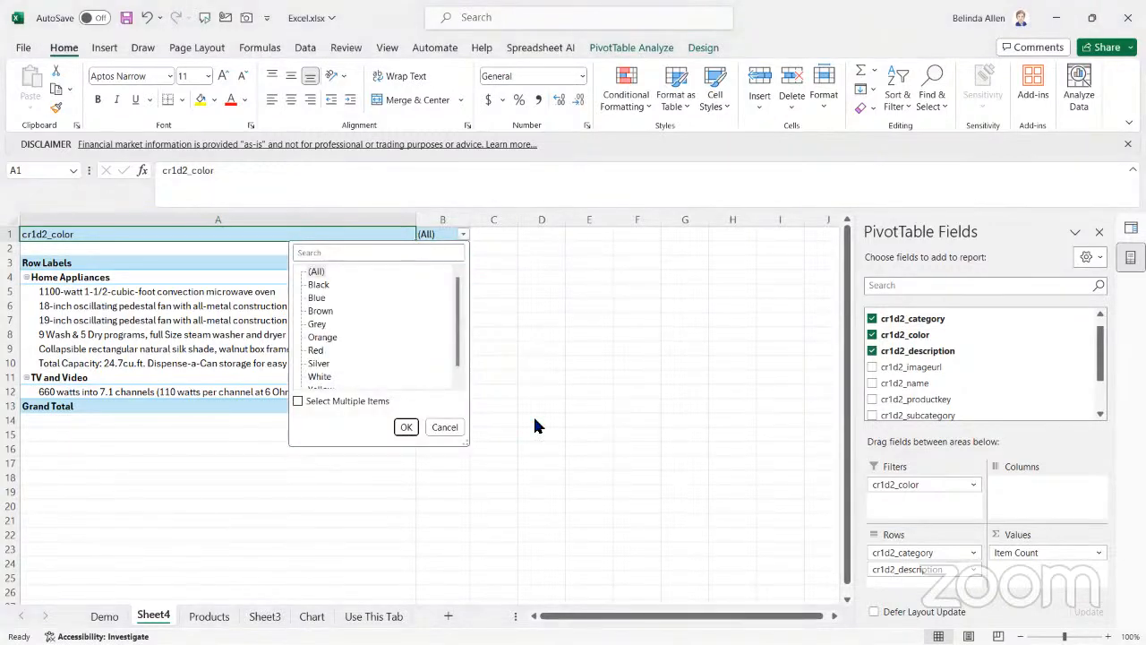
click(445, 427)
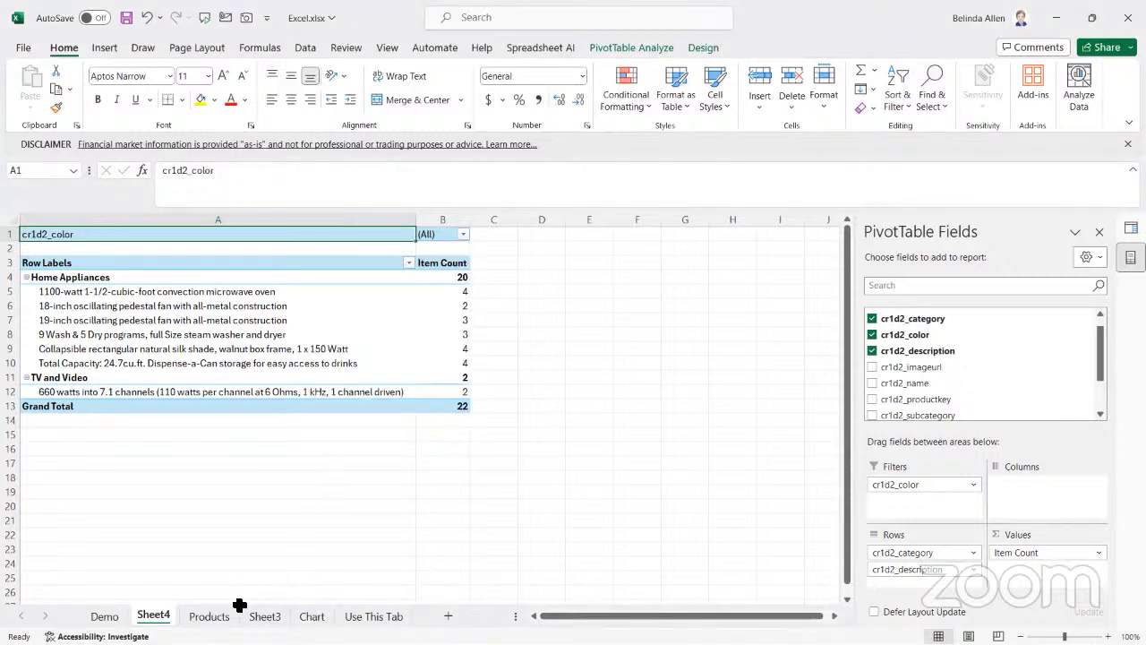
click(103, 617)
click(153, 617)
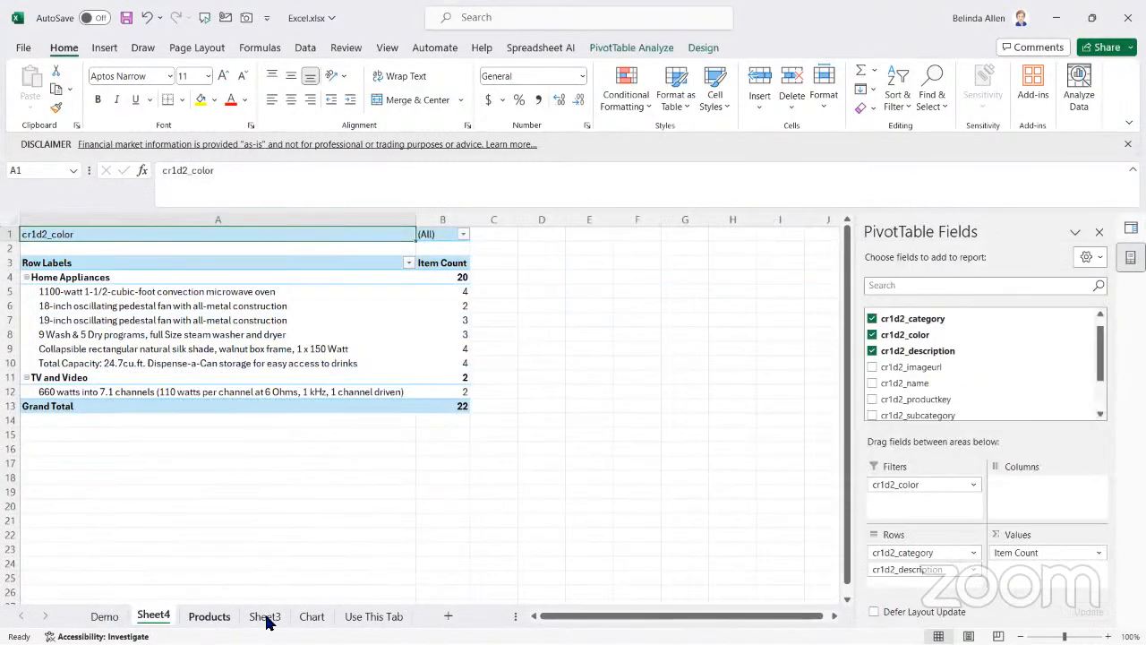
click(209, 617)
click(312, 617)
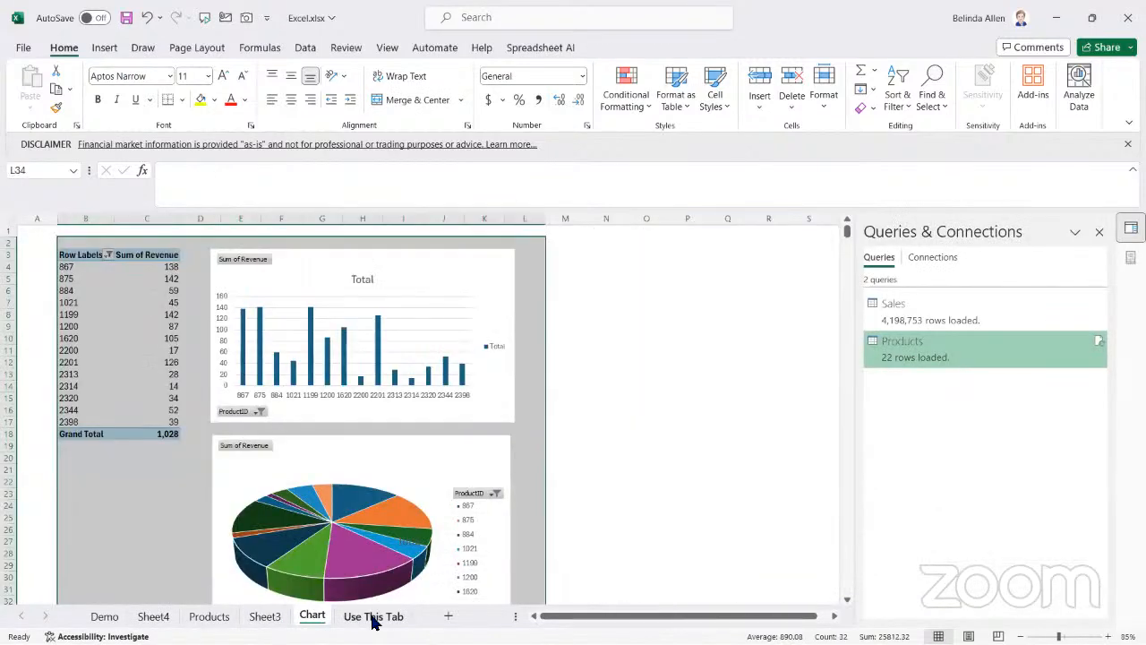
click(375, 617)
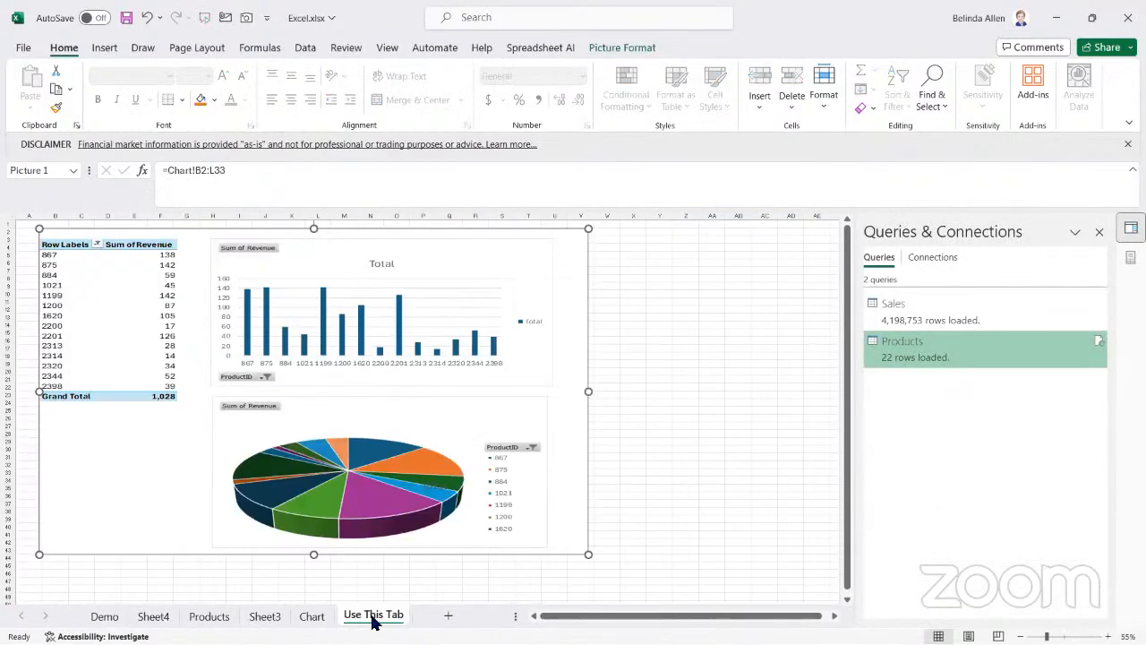
click(153, 617)
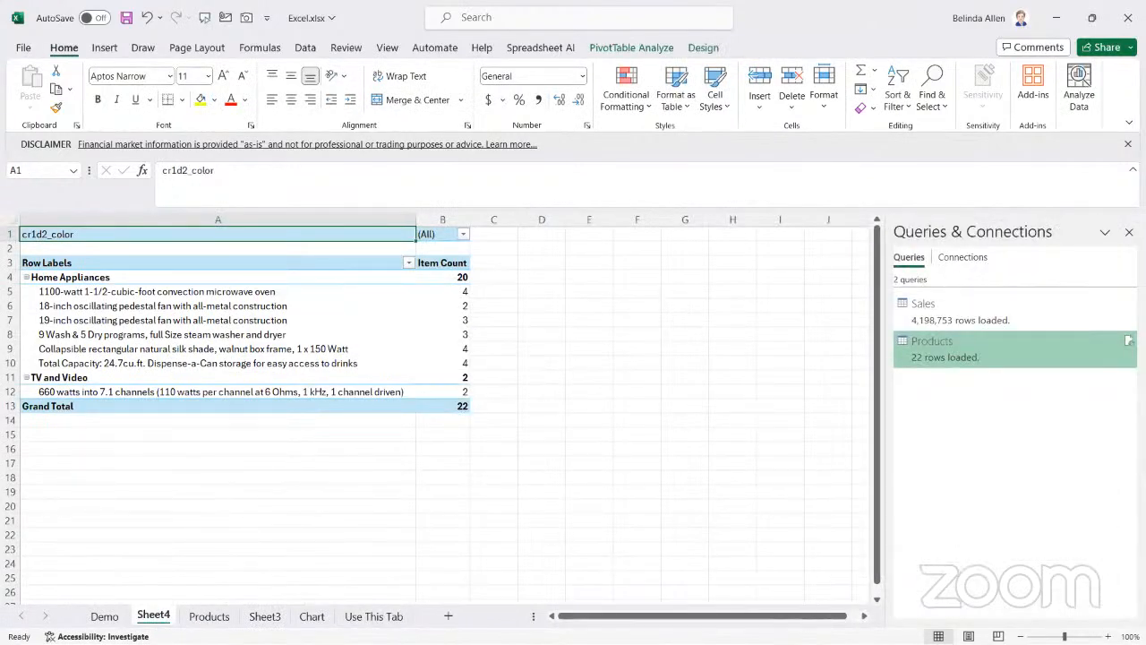
Close the Queries & Connections pane and dismiss the financial market disclaimer to enlarge the view of Sheet4
click(1129, 232)
click(220, 509)
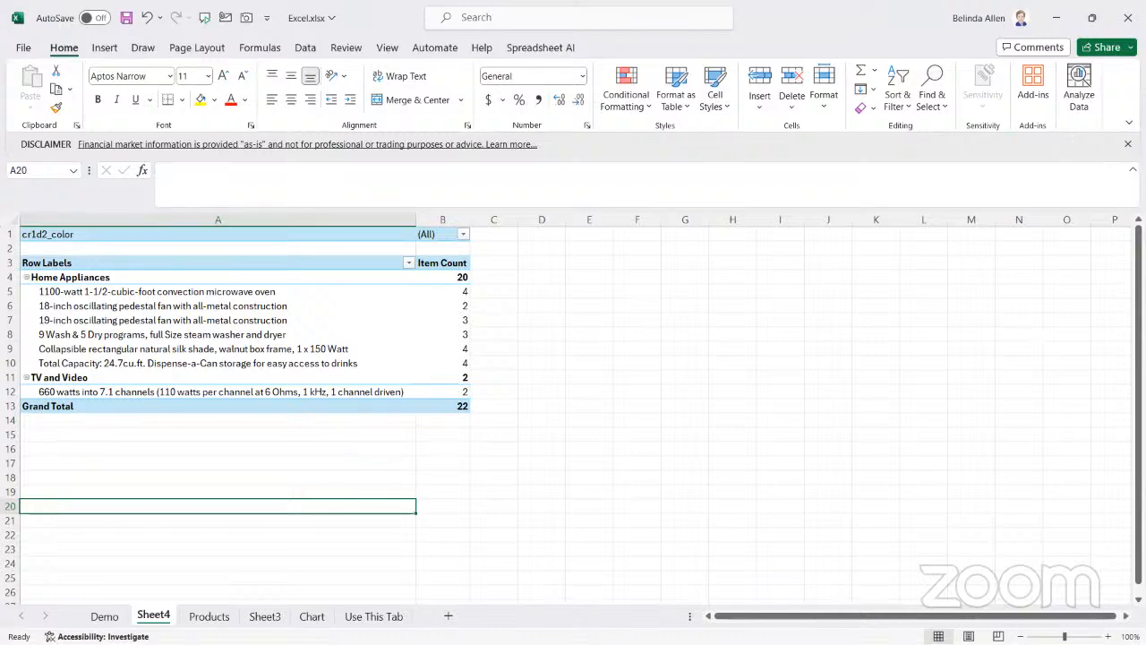
click(1128, 144)
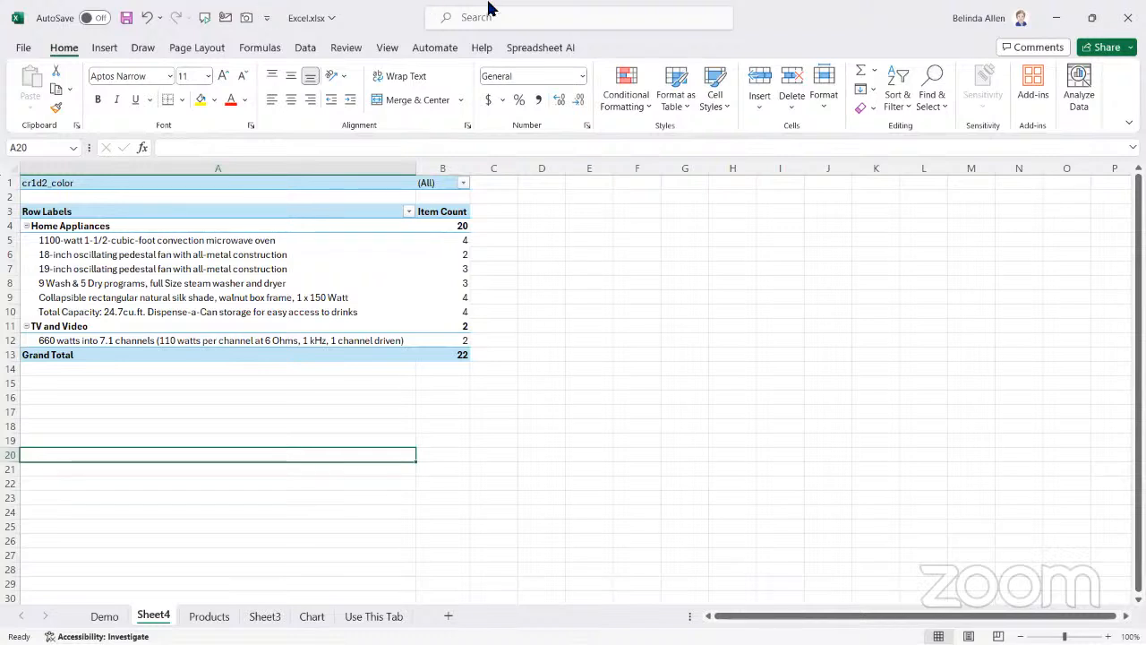
Select the PivotTable on Sheet4 and examine its layout and format options without changing anything
click(389, 255)
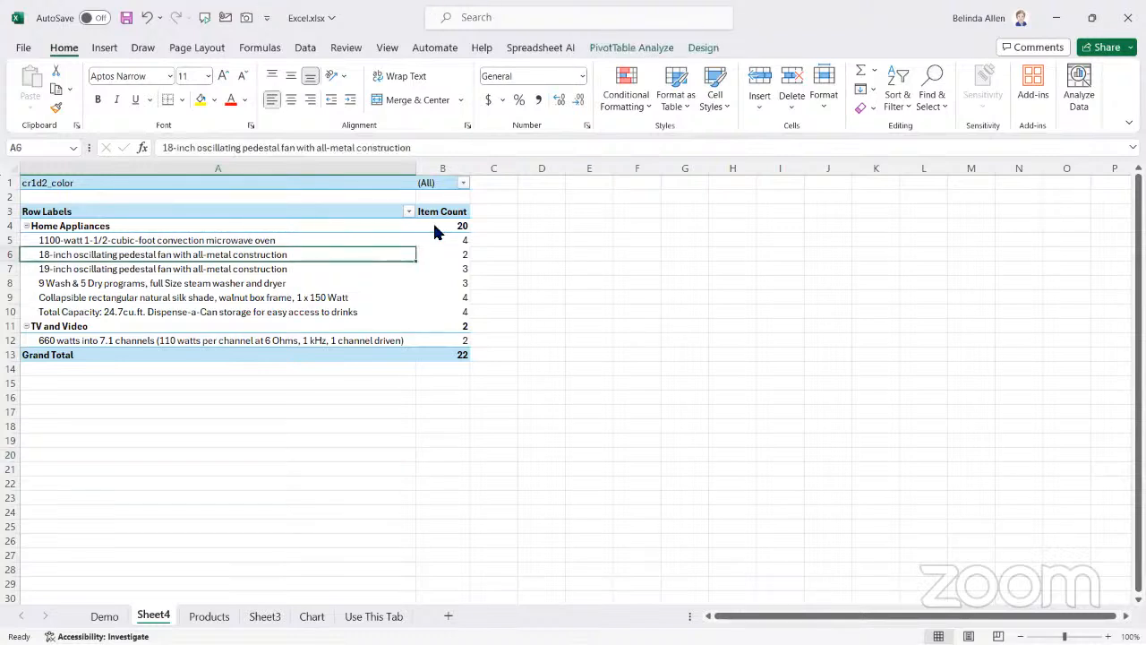
click(656, 48)
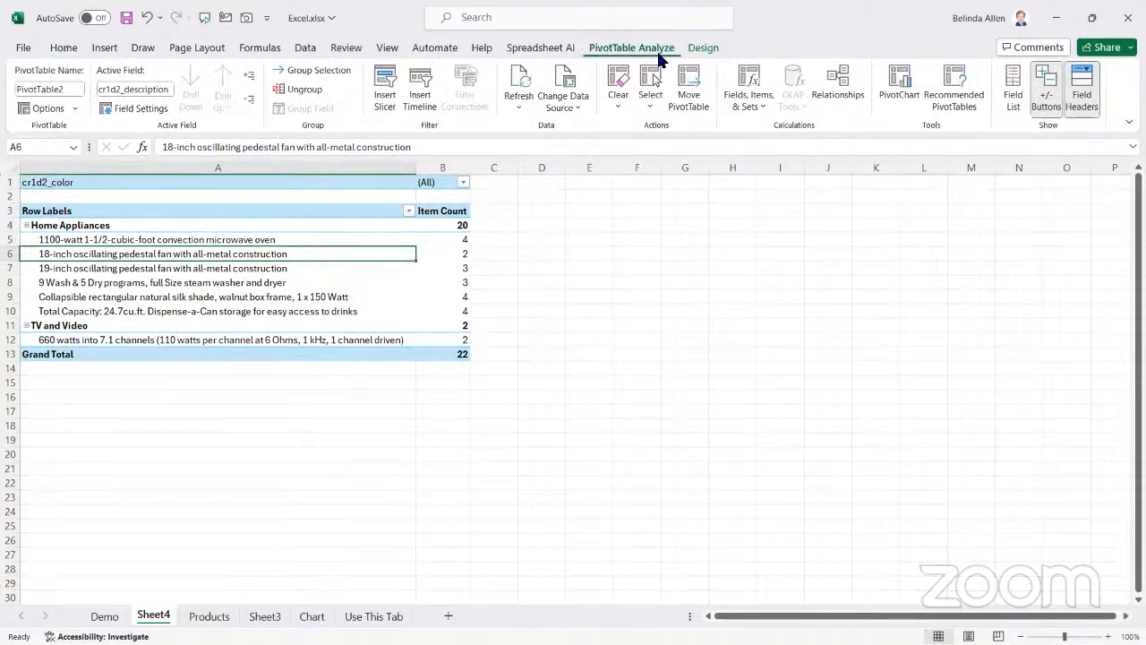
click(76, 108)
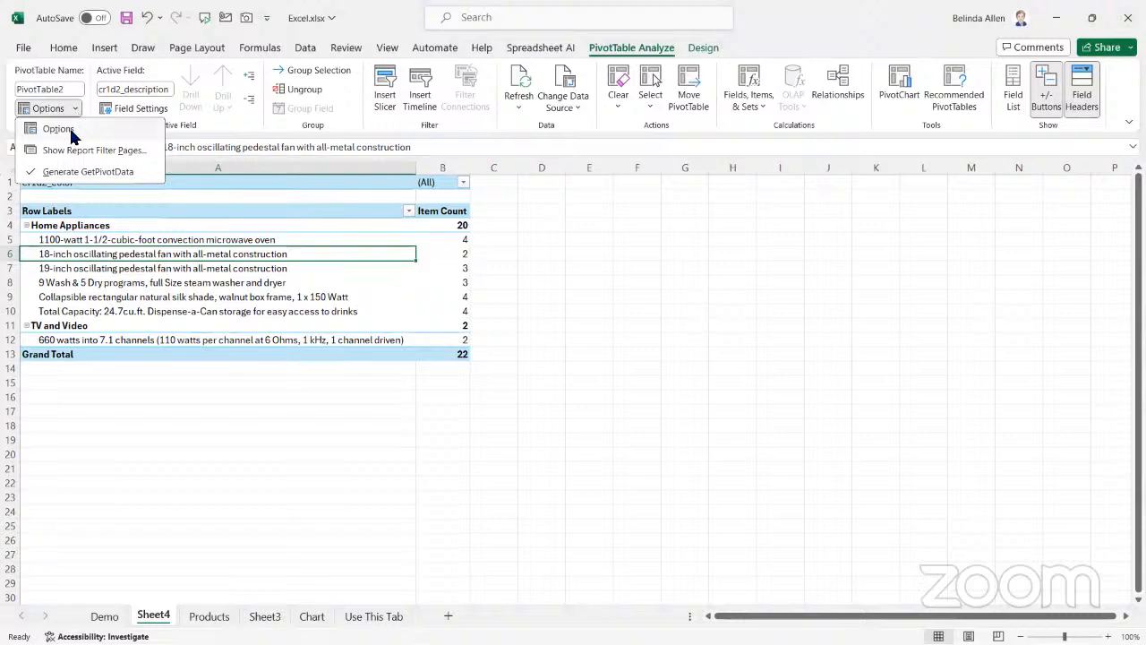
click(71, 132)
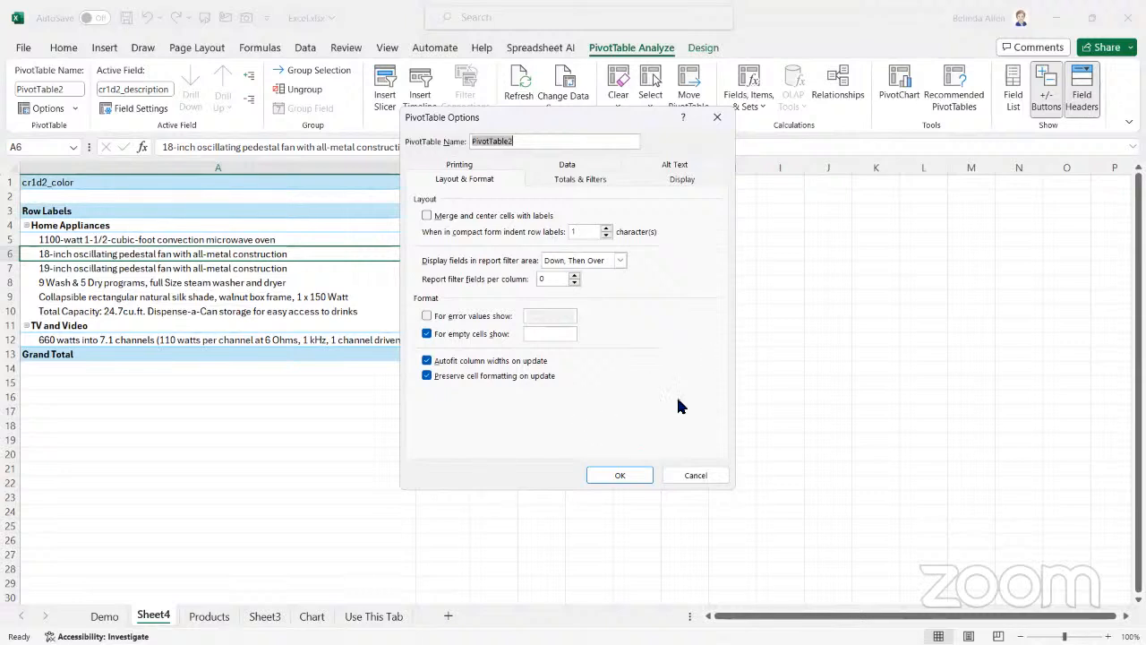
click(695, 472)
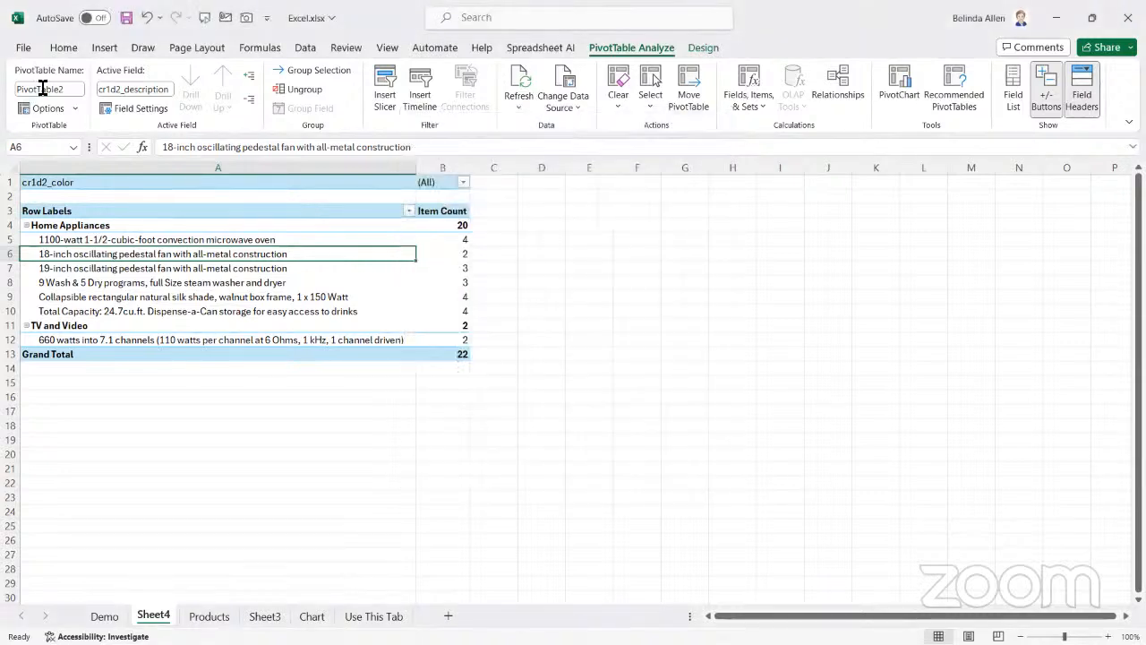
click(73, 147)
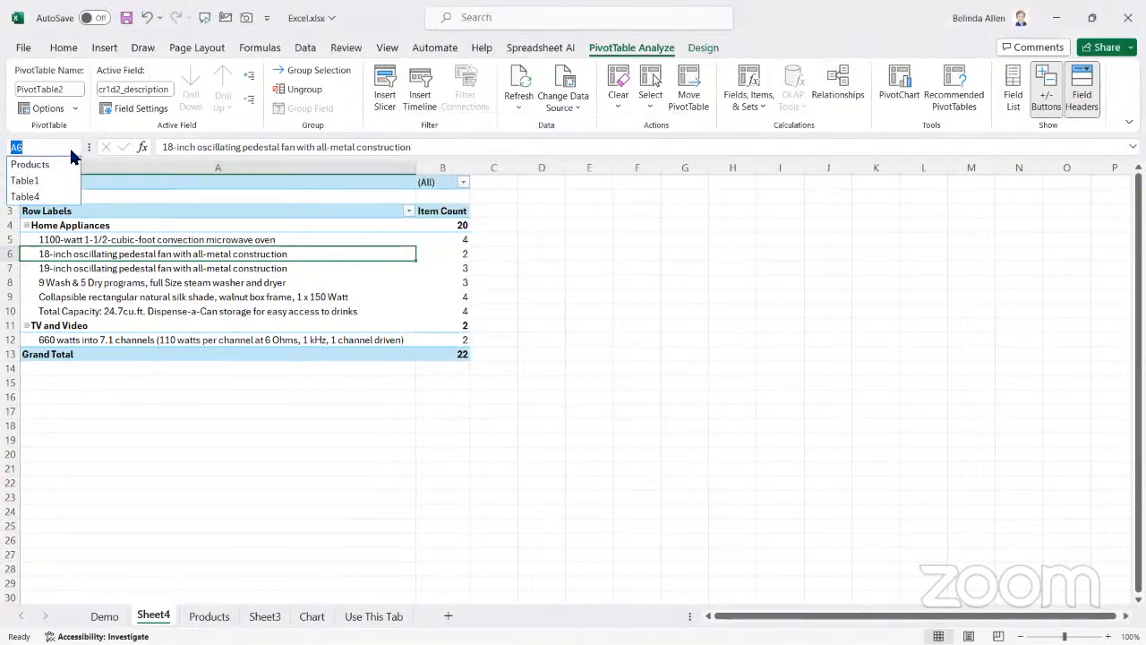
click(67, 106)
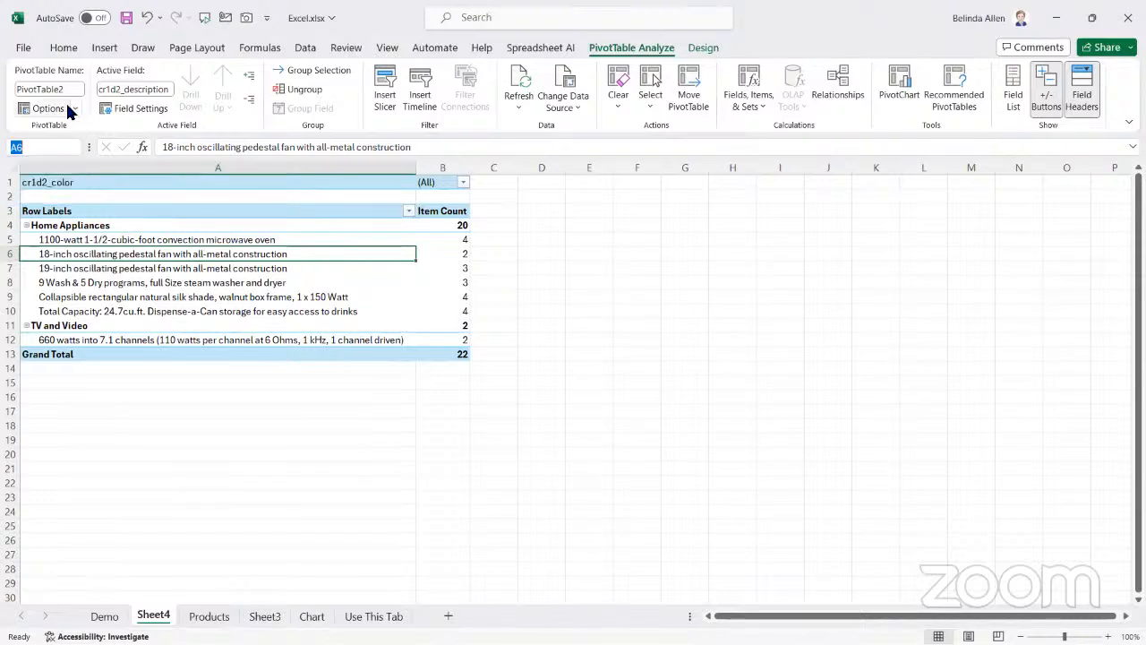
Show the PivotTable's report filter pages for cr1d2_color to create a separate sheet for each color
click(74, 109)
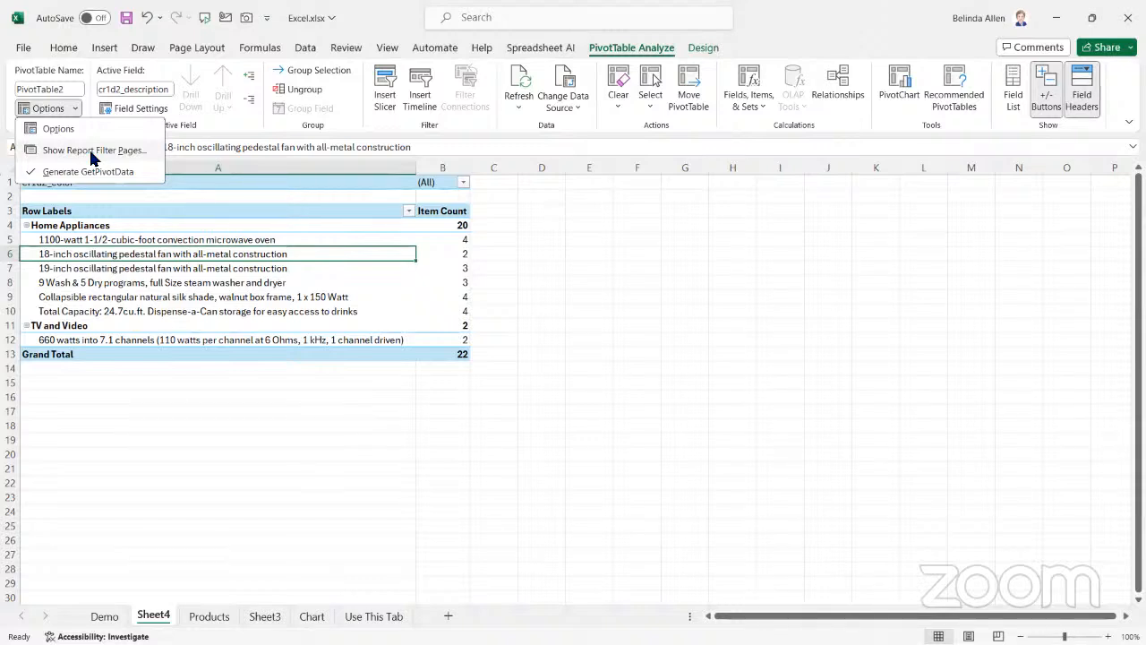
click(93, 151)
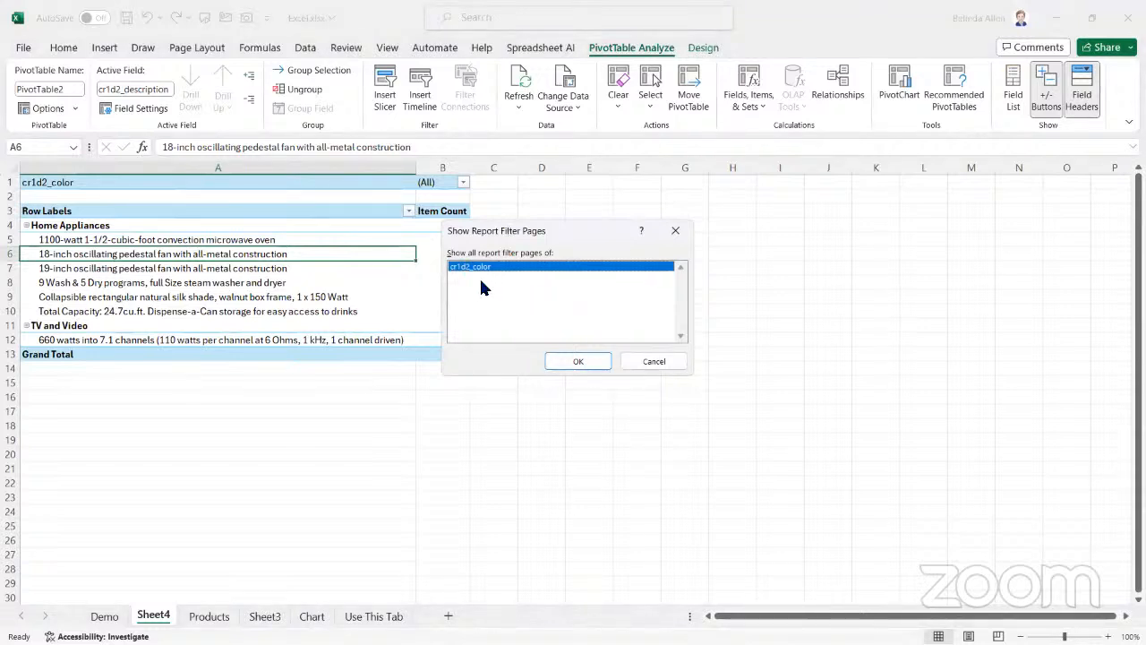
click(577, 361)
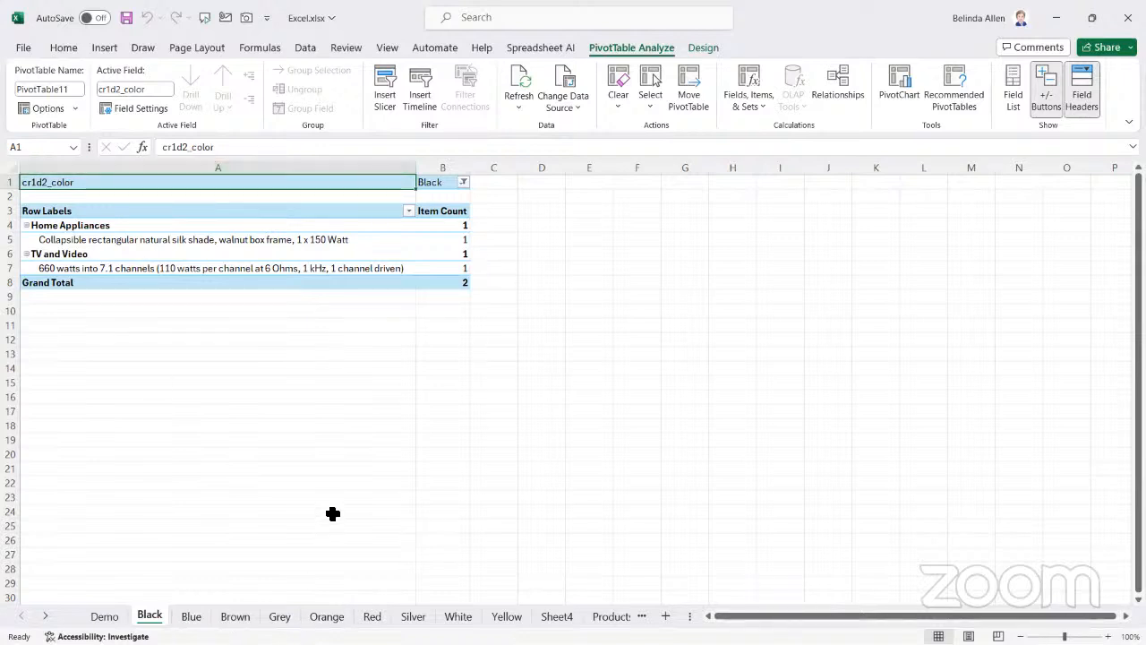
Look through the generated color sheets from Black to White to examine each filtered PivotTable
click(322, 485)
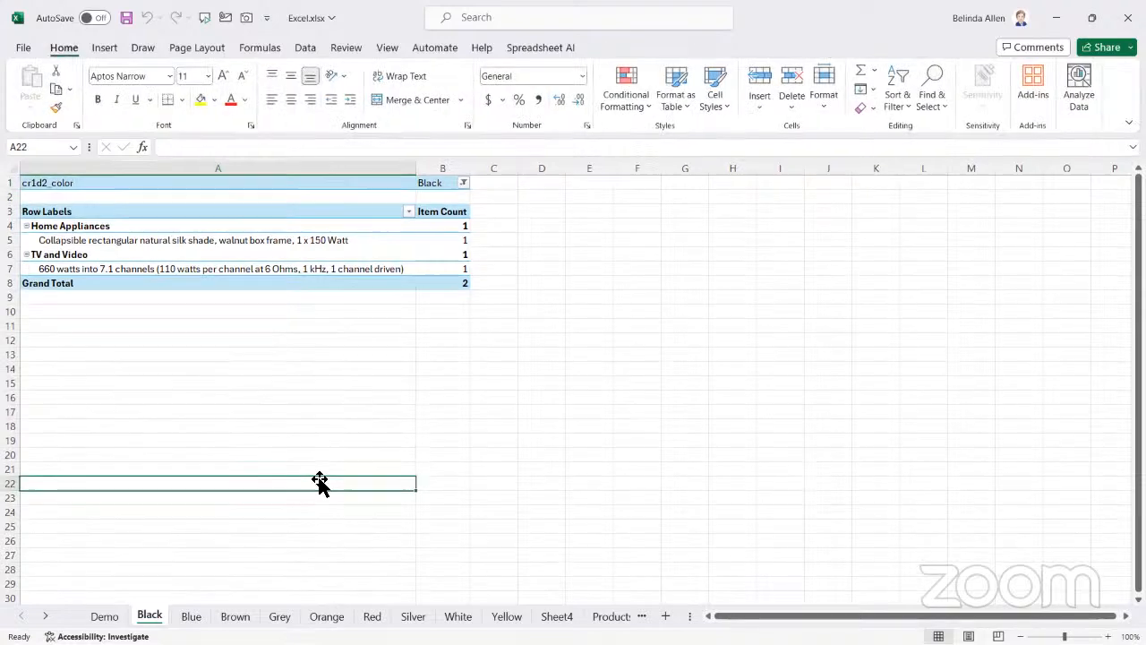
click(191, 617)
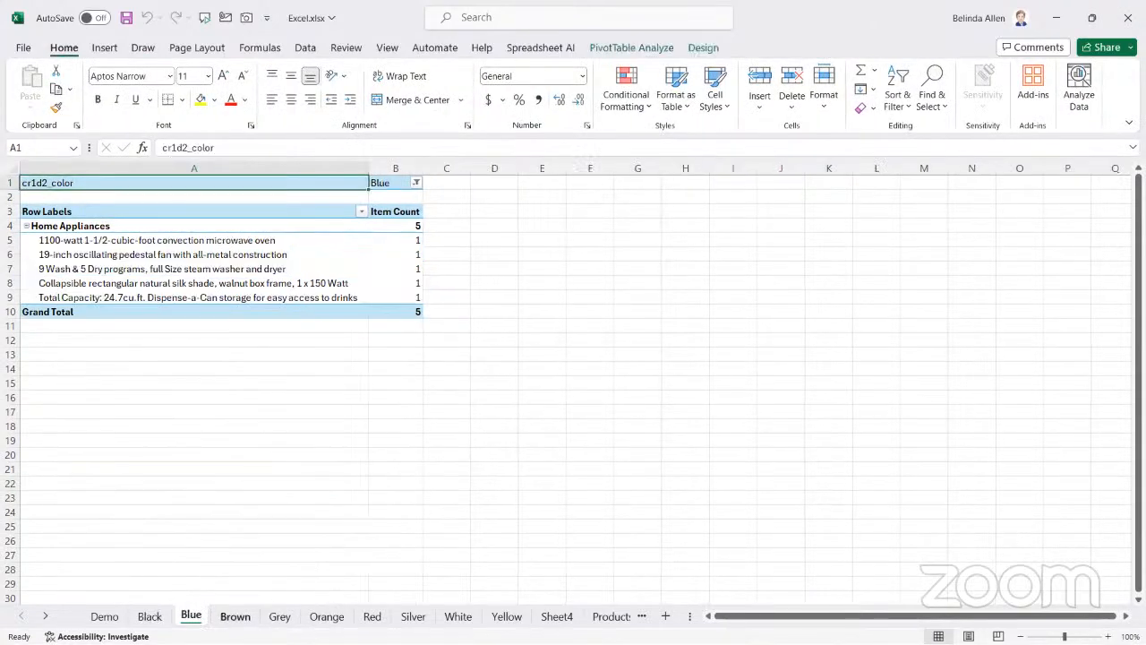
click(235, 616)
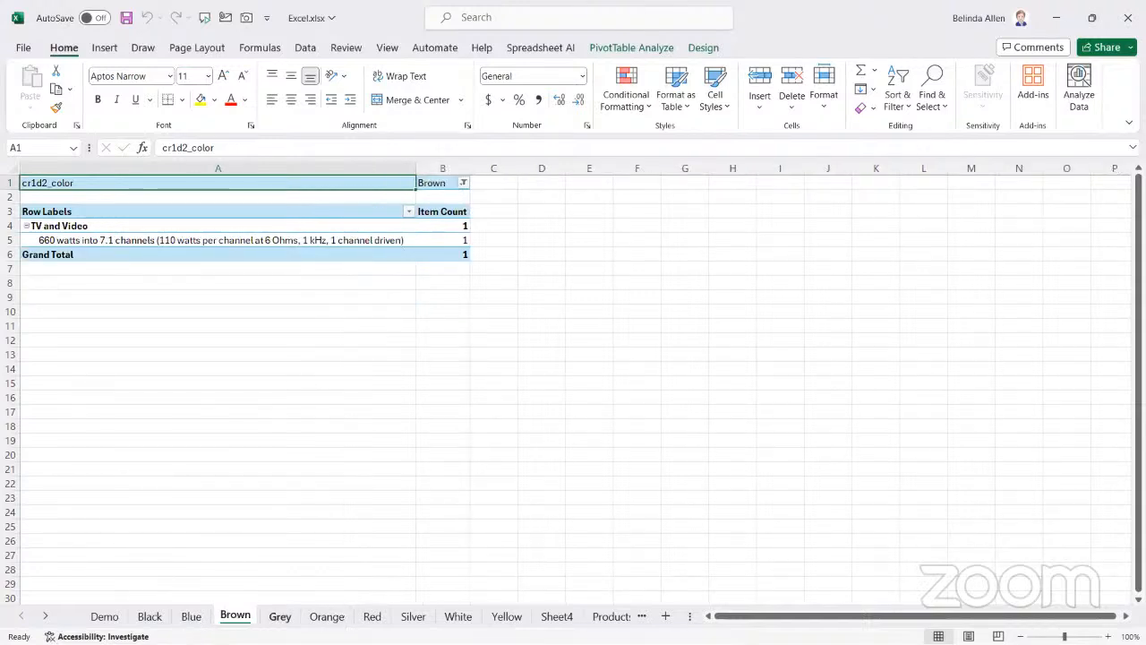
click(279, 616)
click(326, 616)
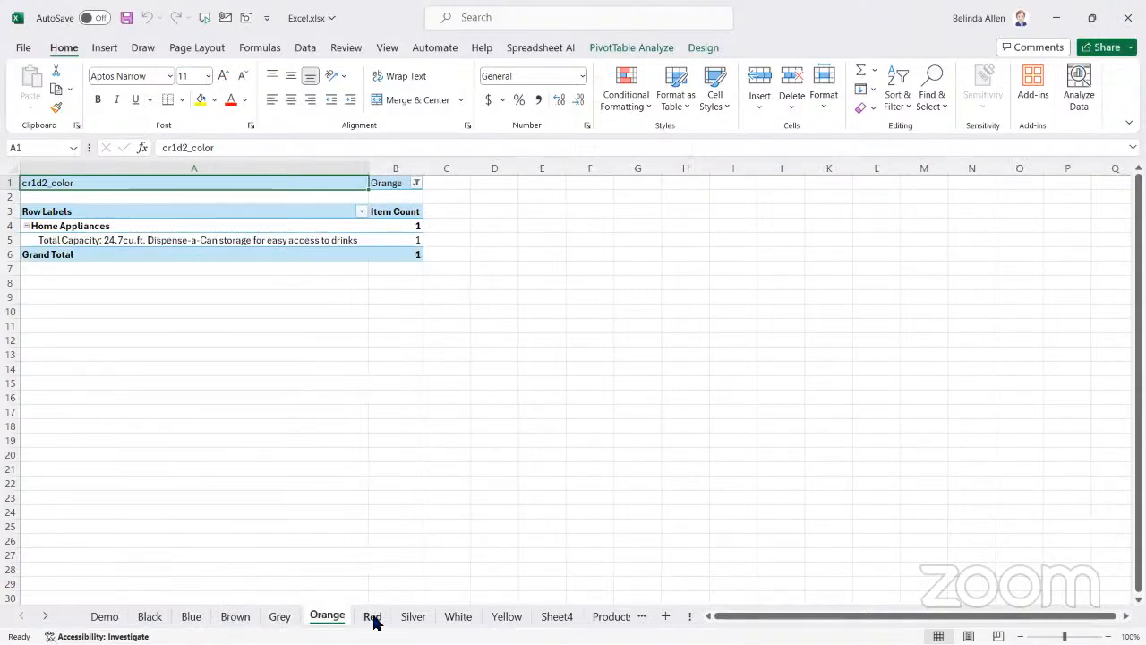
click(372, 616)
click(414, 616)
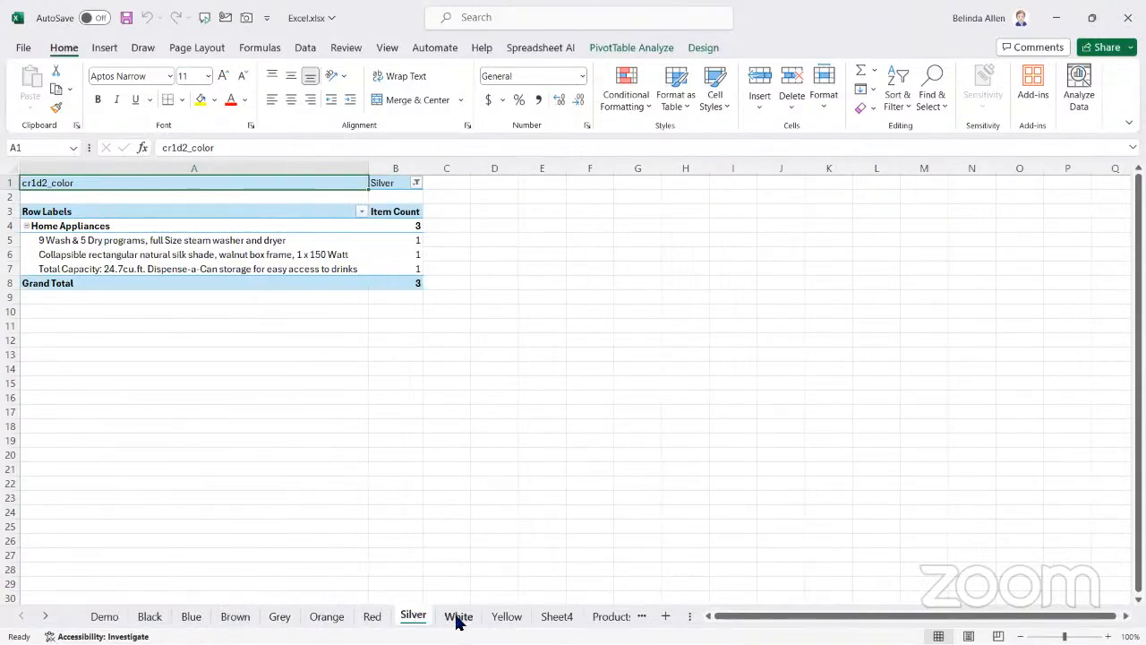
click(457, 618)
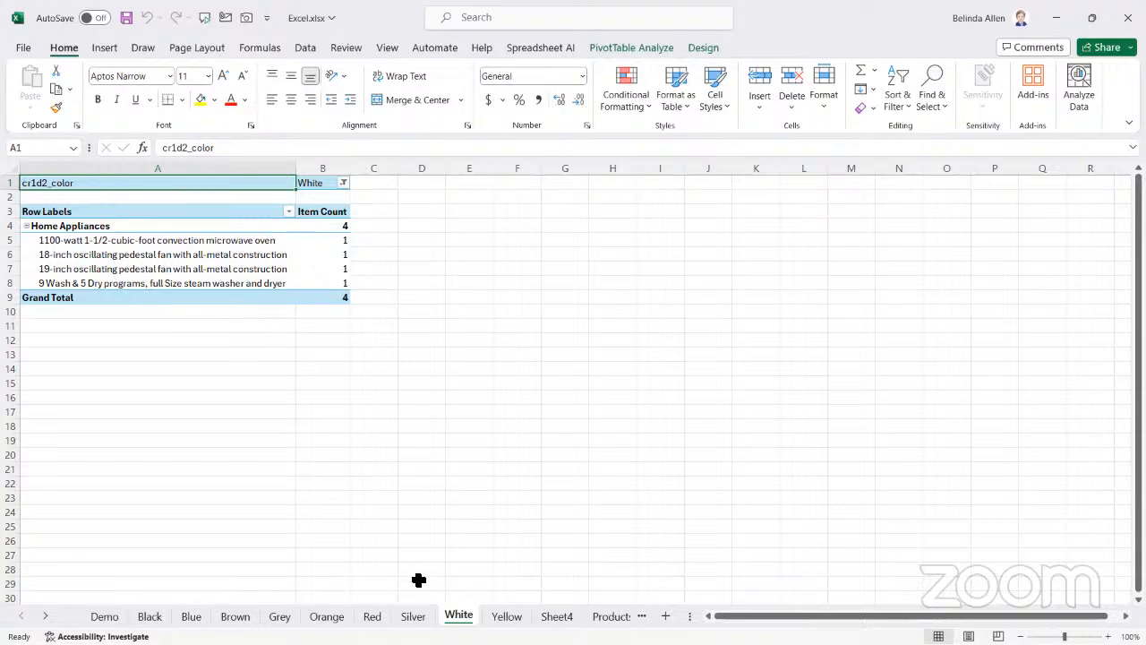
View the Yellow sheet and the unfiltered PivotTable on Sheet4, and return to the Black sheet with cell A18 selected
click(506, 616)
click(560, 616)
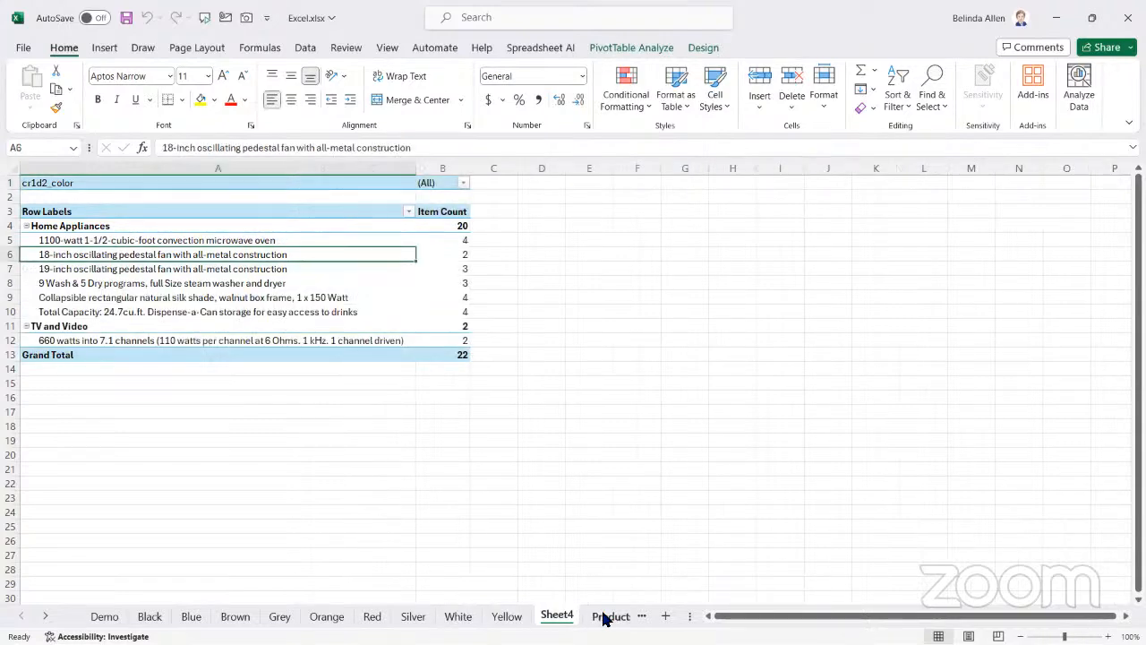
click(590, 616)
click(102, 616)
click(21, 616)
click(170, 426)
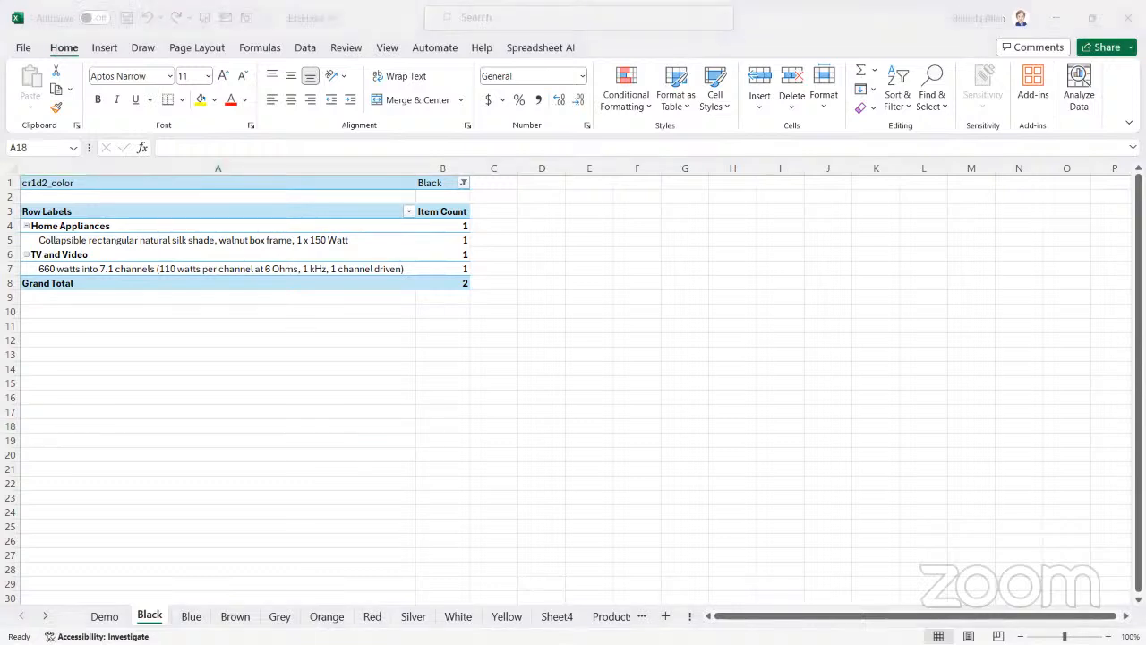
click(191, 392)
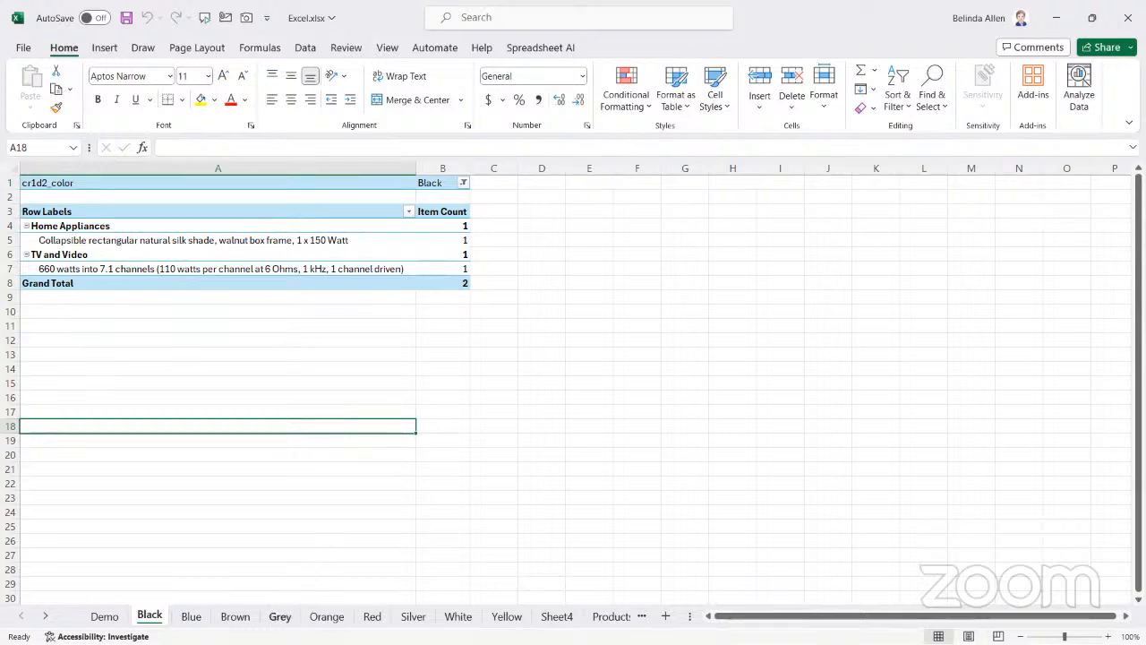
Look through the color sheets from Silver to Sheet4 and back from Red to Black to compare their filtered PivotTables
click(413, 616)
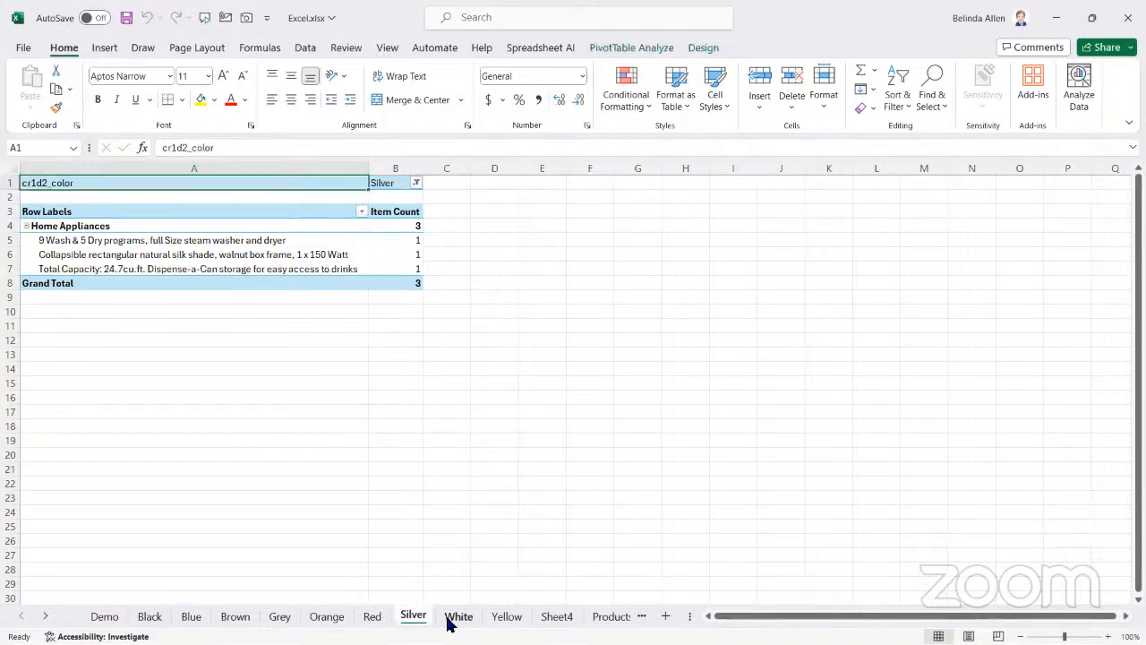
click(454, 618)
click(506, 618)
click(557, 618)
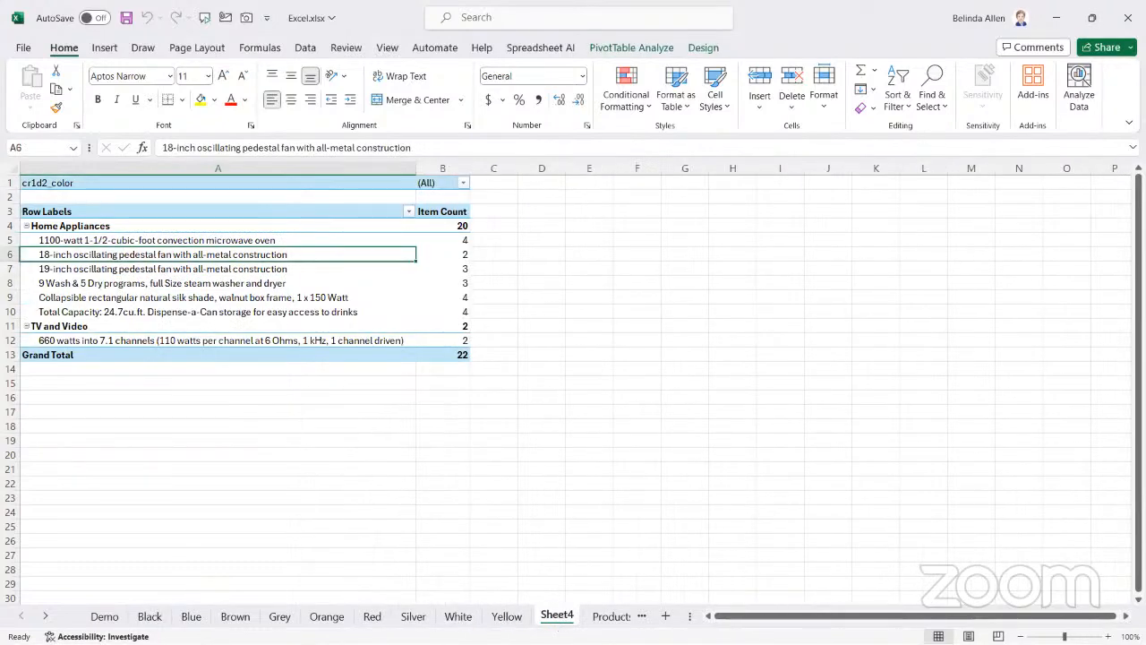
click(372, 616)
click(326, 617)
click(280, 616)
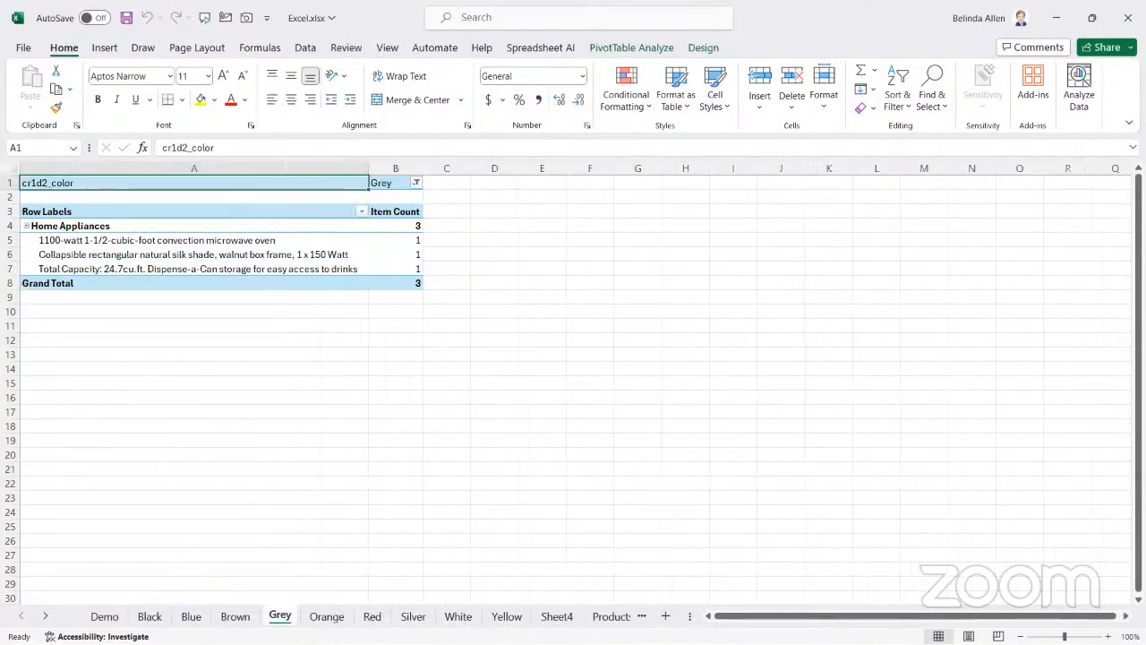
click(235, 616)
click(191, 616)
click(150, 616)
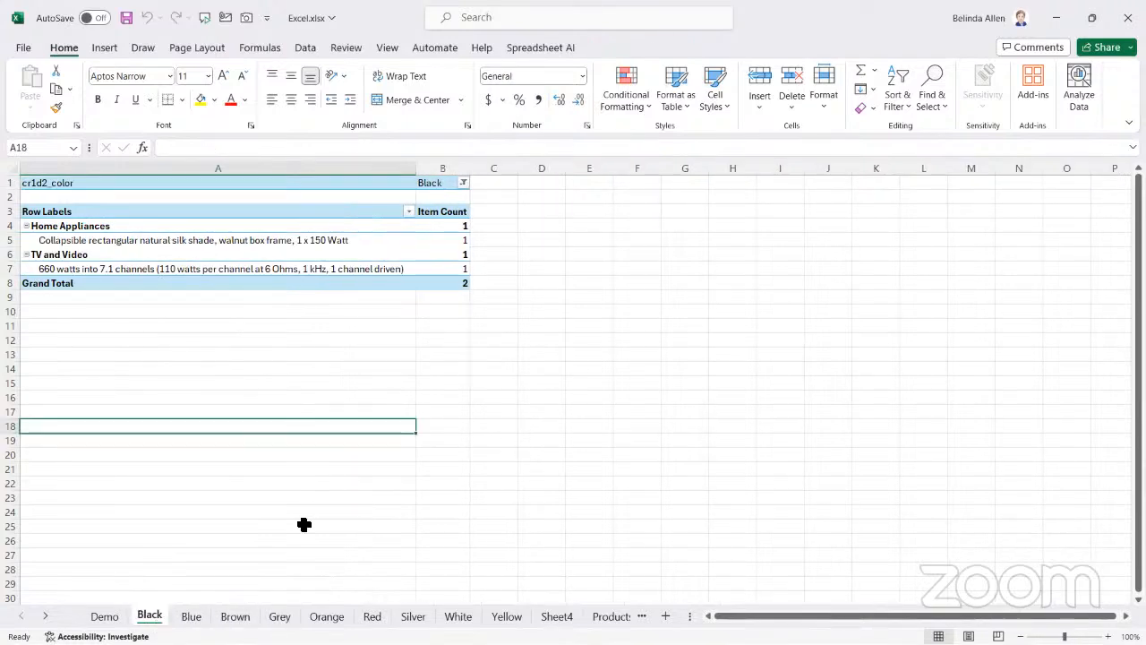
View the Brown and Grey sheets, and select the empty cell E20 on Grey
click(235, 616)
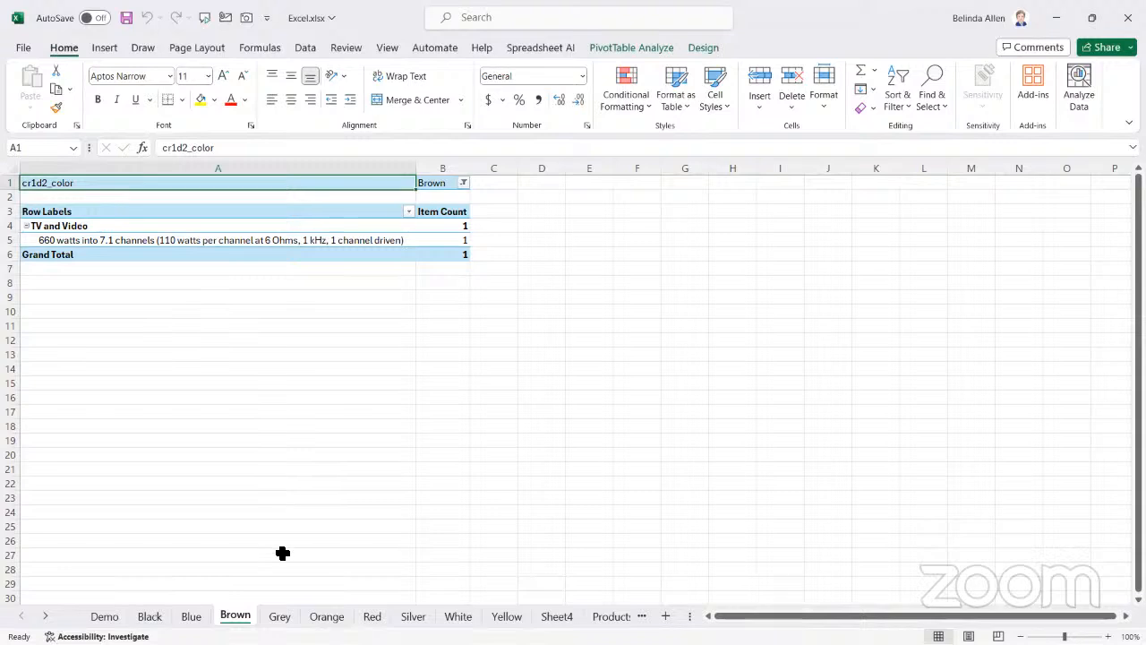
click(274, 617)
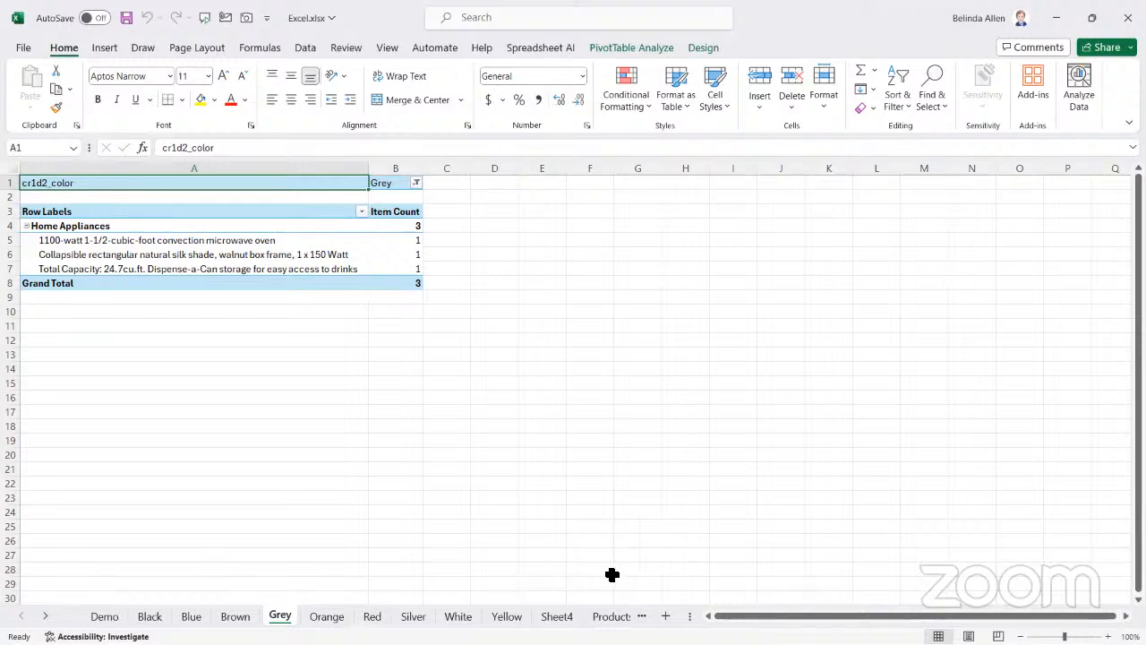
click(391, 454)
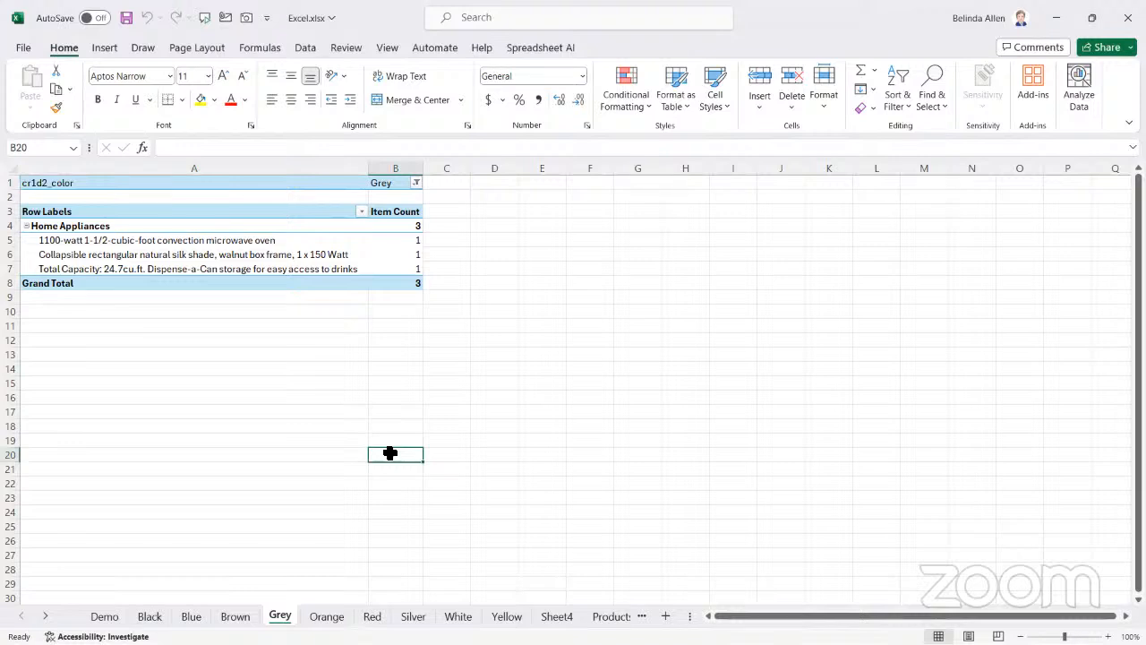
click(544, 454)
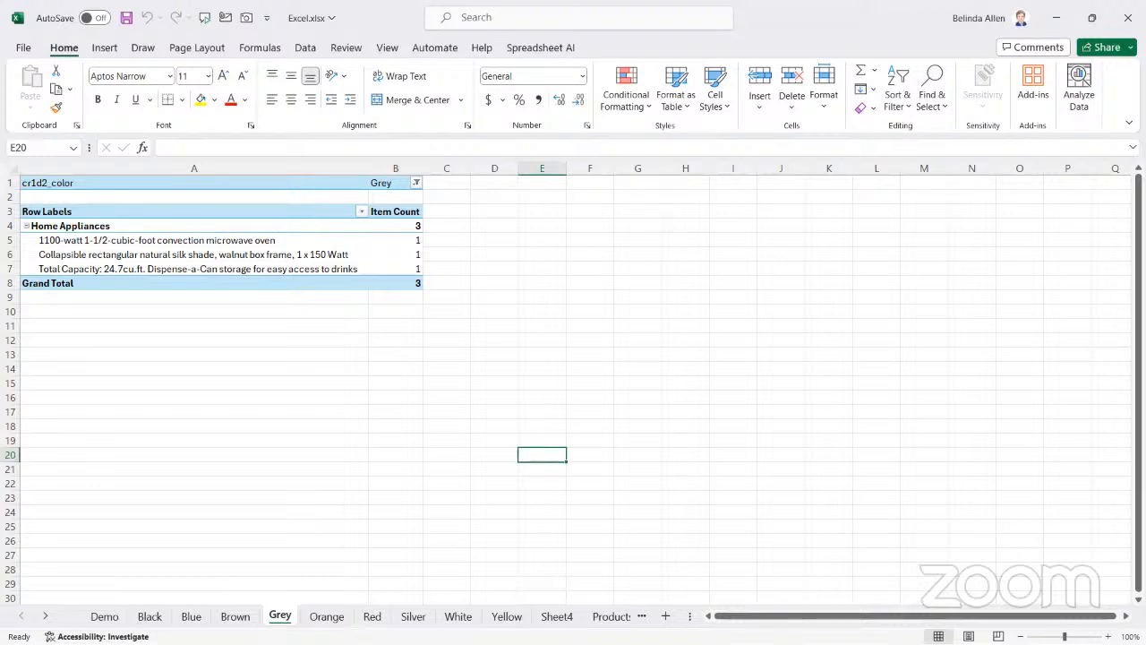
Switch to the BC Customer Data report in Power BI, view it, and minimize its window to return to the Excel workbook
key(alt+Tab)
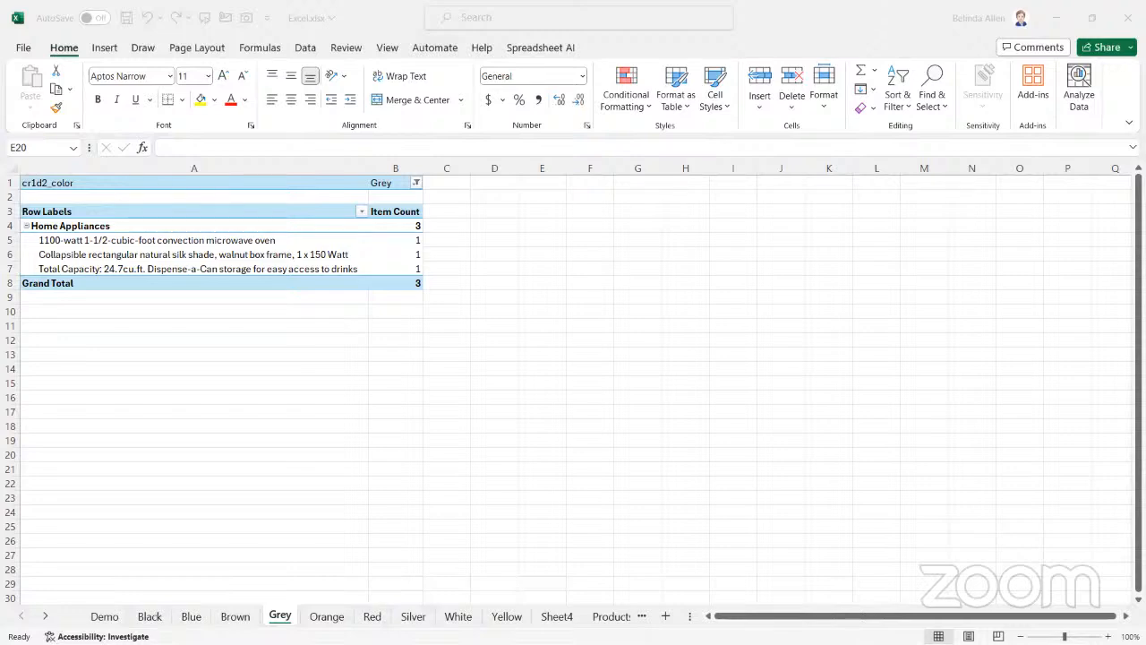
drag(0, 134, 857, 134)
click(1060, 130)
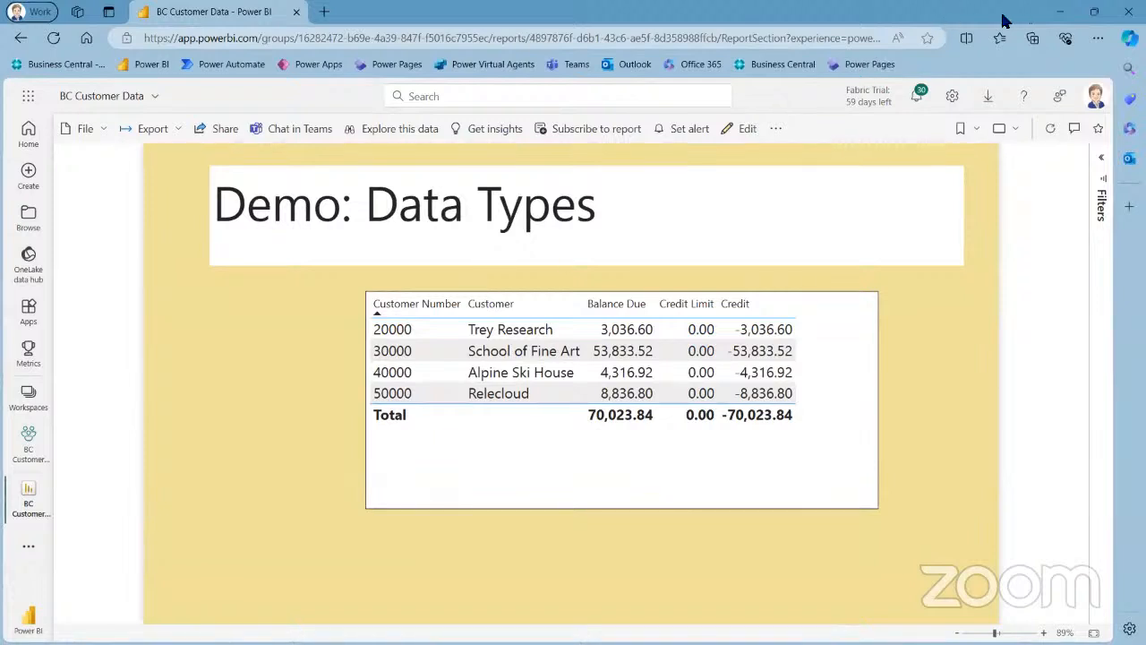
click(1060, 12)
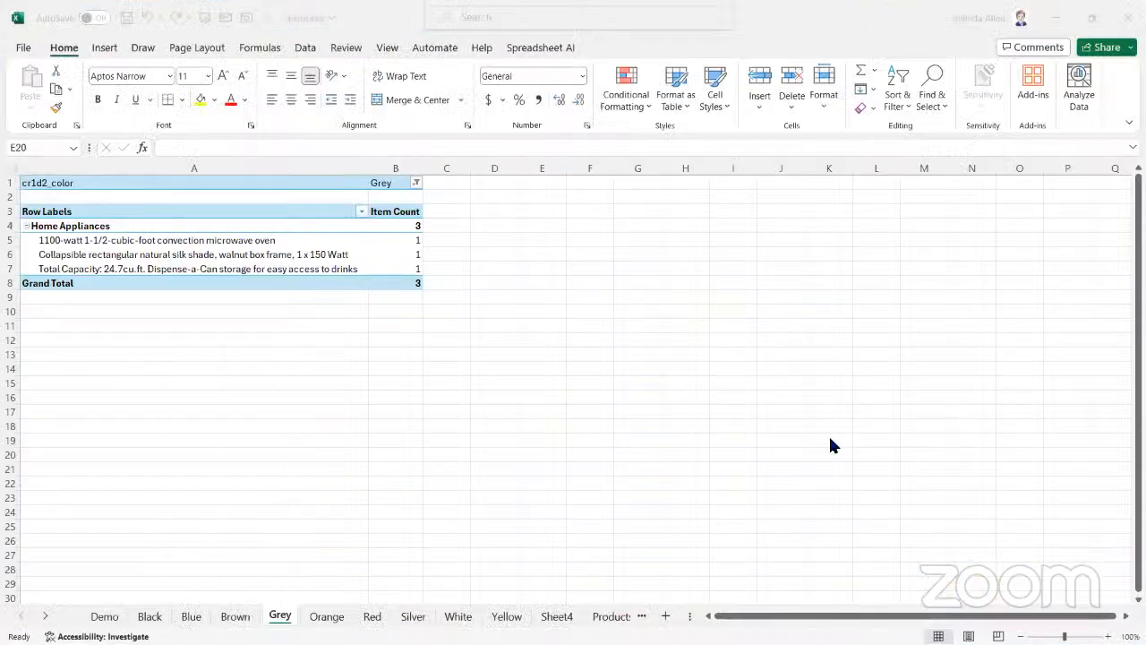
right_click(280, 617)
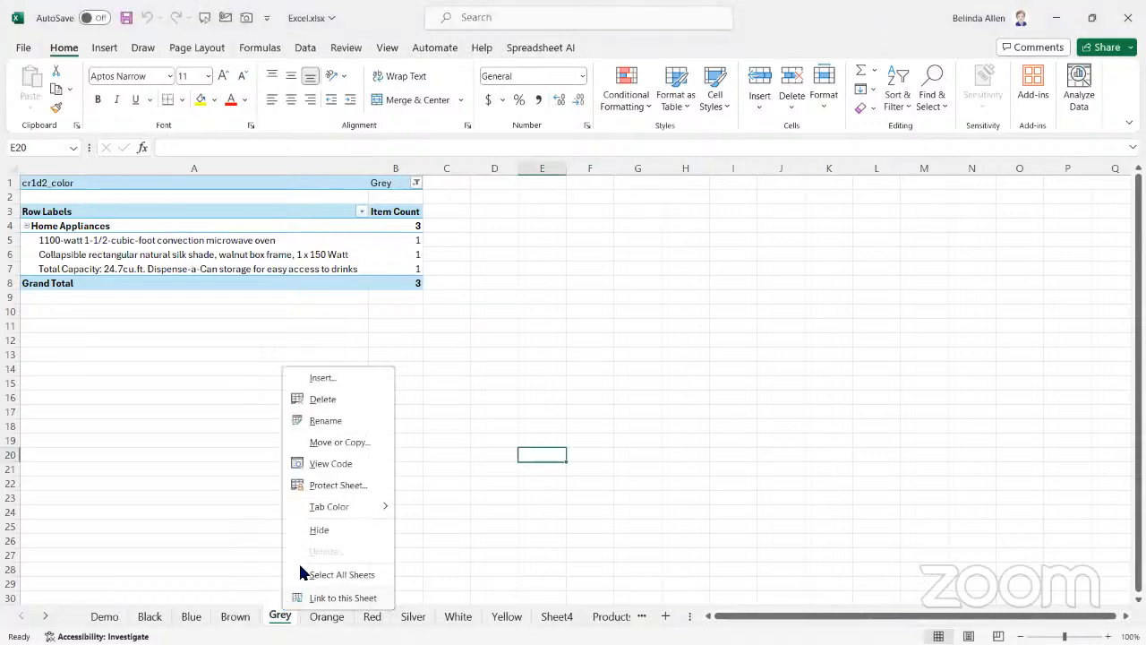
click(315, 398)
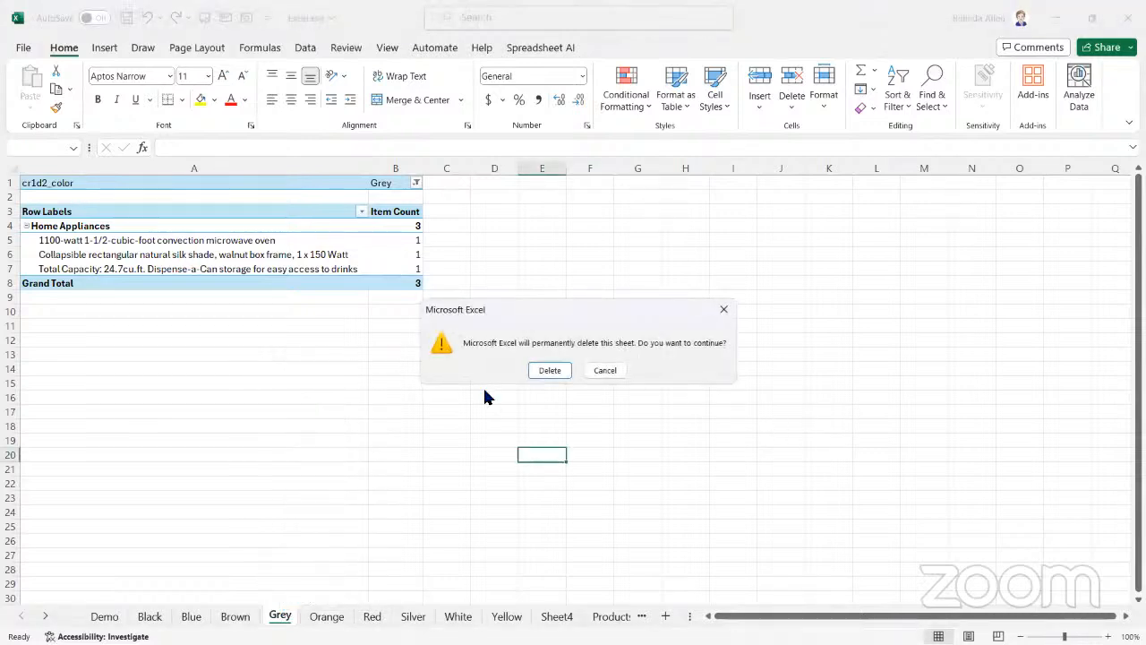
click(604, 371)
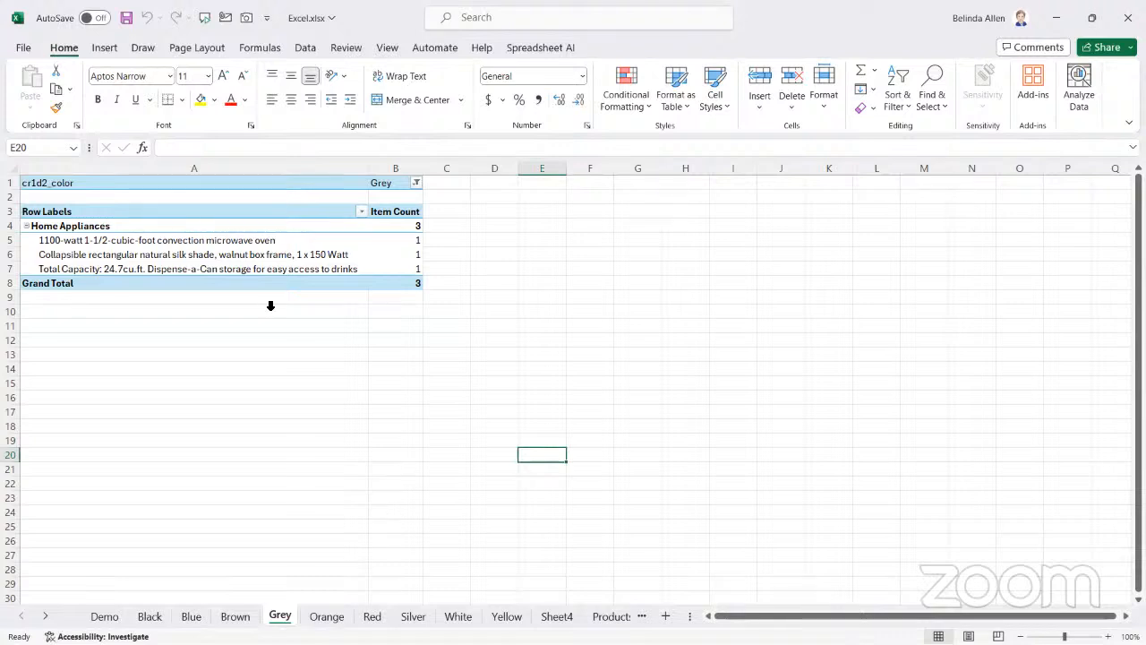
Open the print settings and set the print range to the entire workbook
click(22, 47)
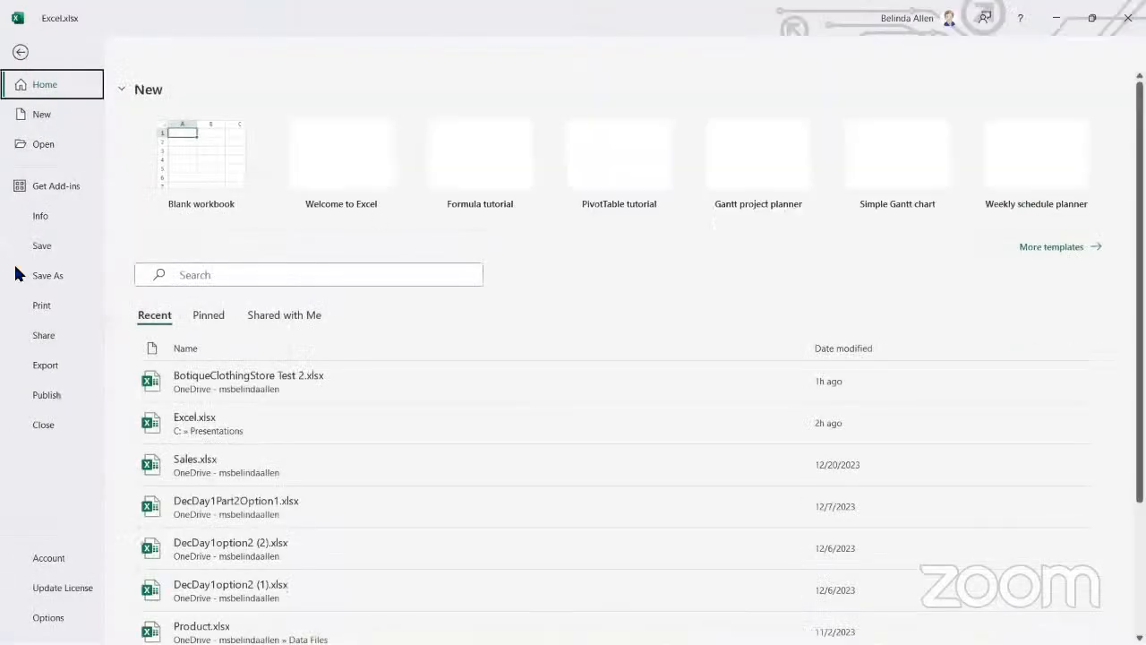
click(52, 307)
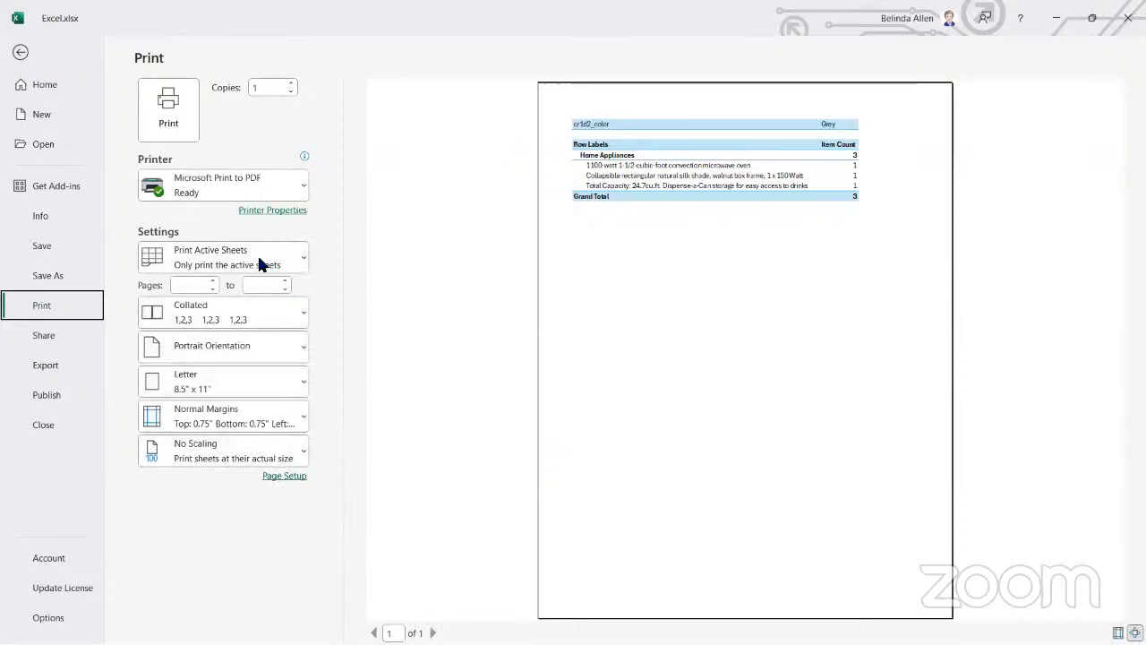
click(289, 258)
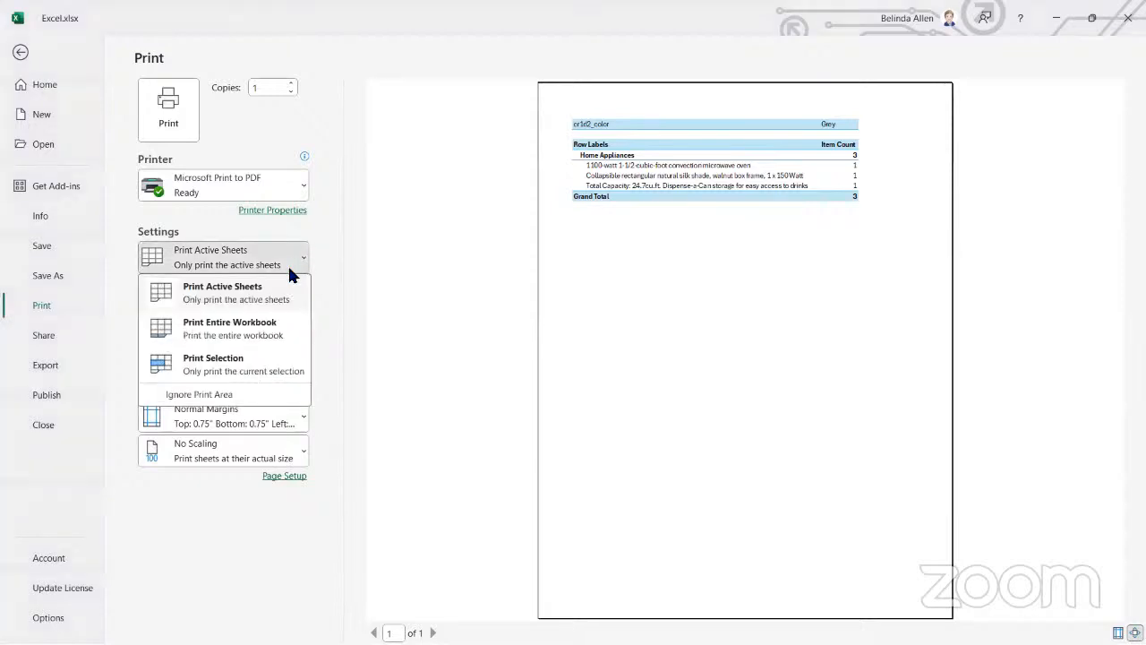
click(254, 337)
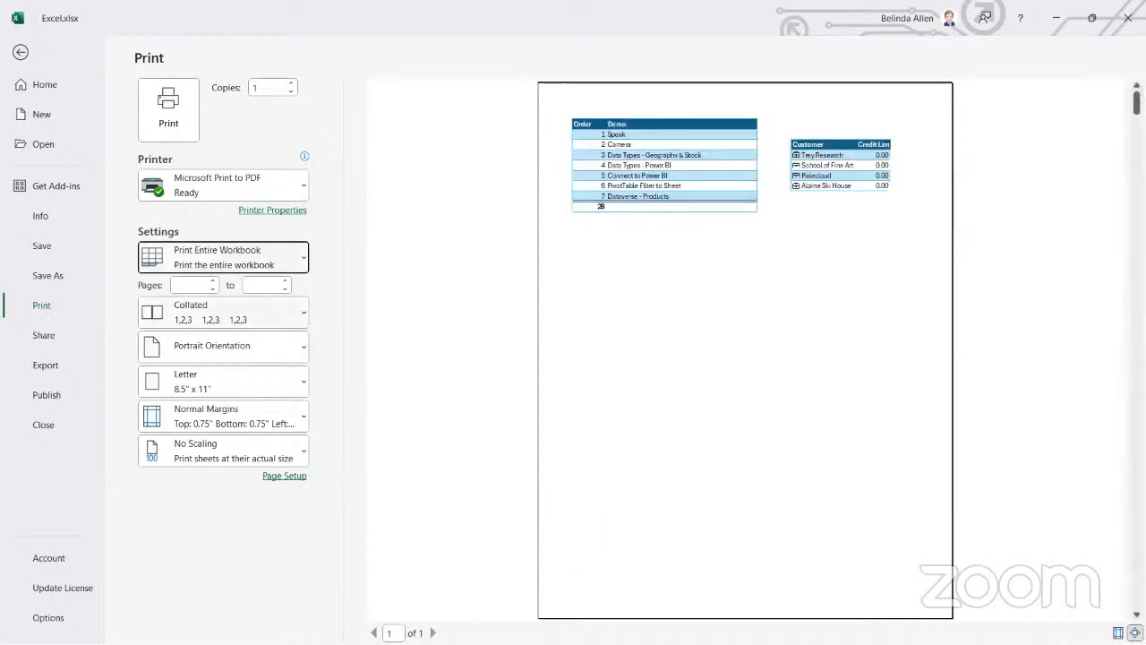
Page forward through the entire-workbook print preview to the last page, examining how each color sheet, table and chart prints
click(437, 632)
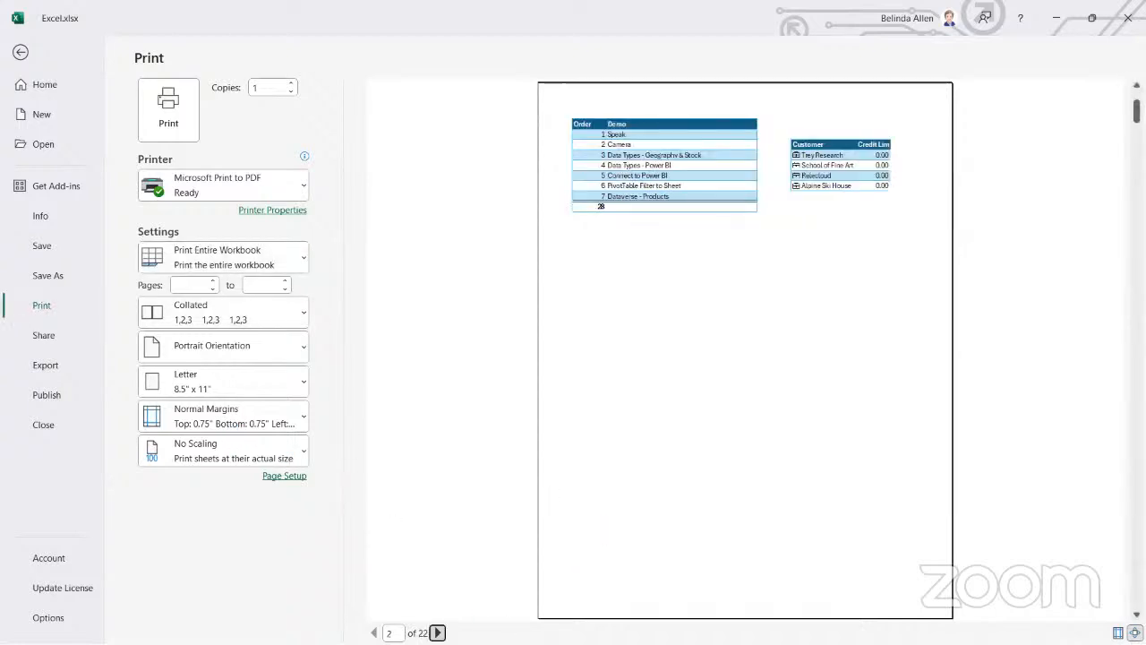
click(437, 632)
scroll(525, 609, down, 3)
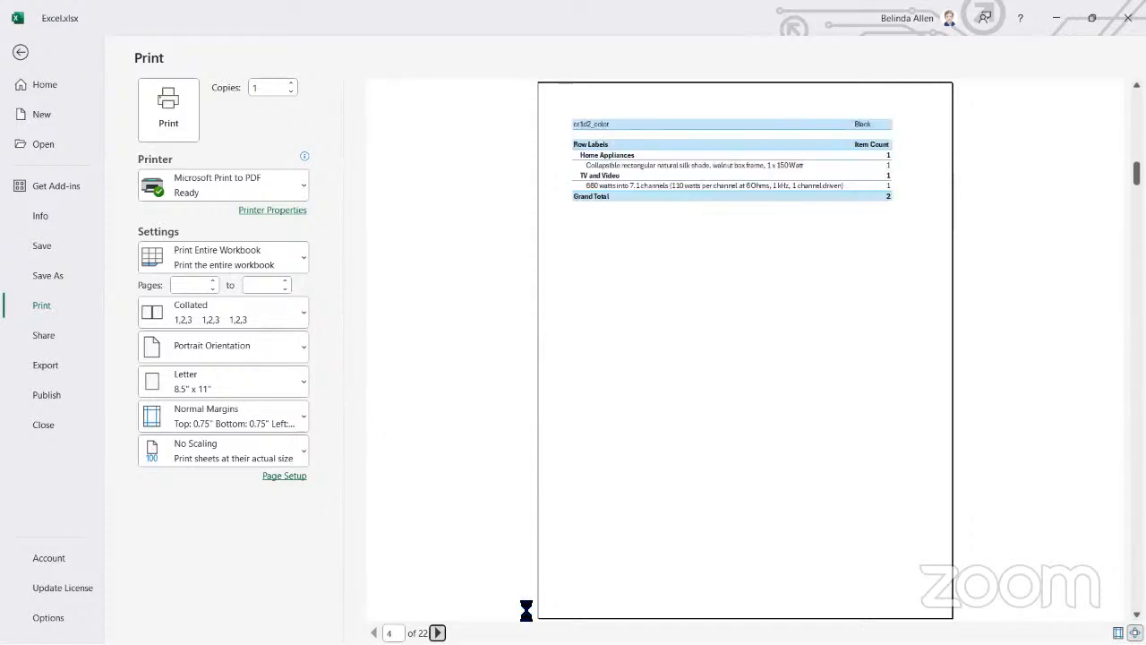
scroll(745, 350, down, 1)
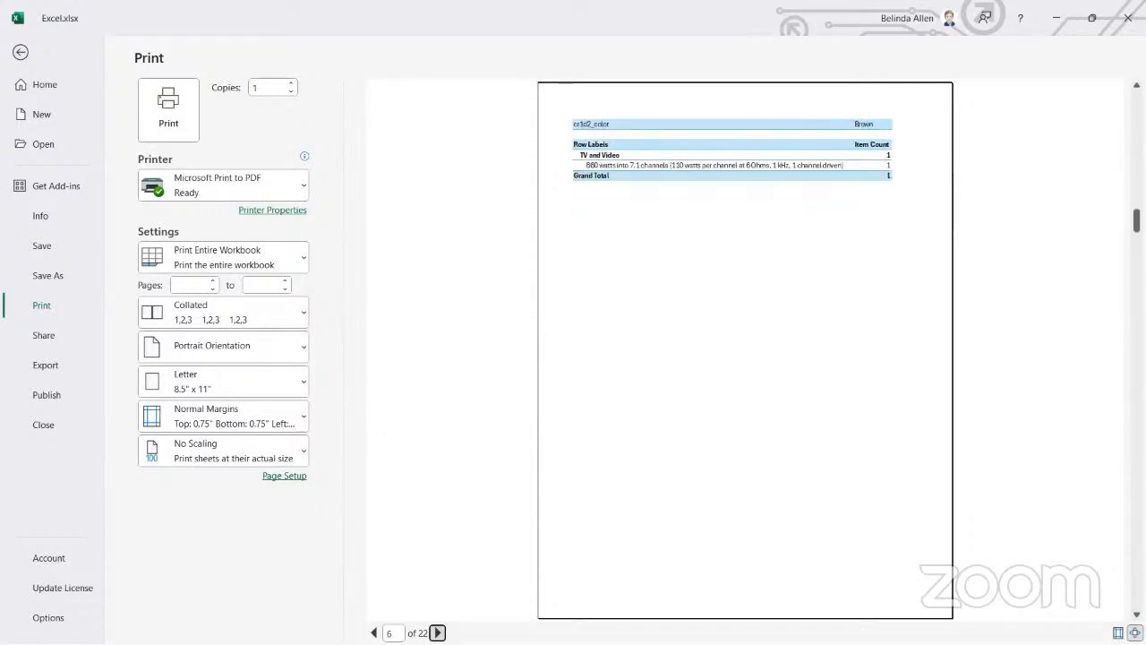
scroll(745, 349, down, 3)
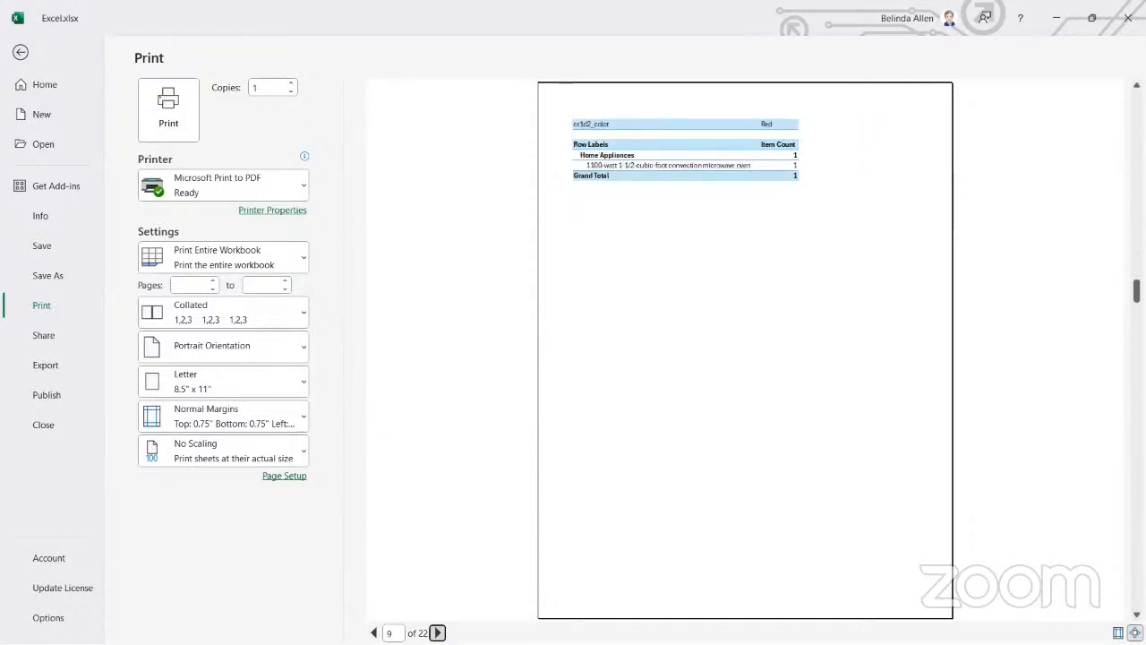
scroll(746, 349, down, 1)
scroll(745, 349, down, 2)
scroll(745, 349, down, 1)
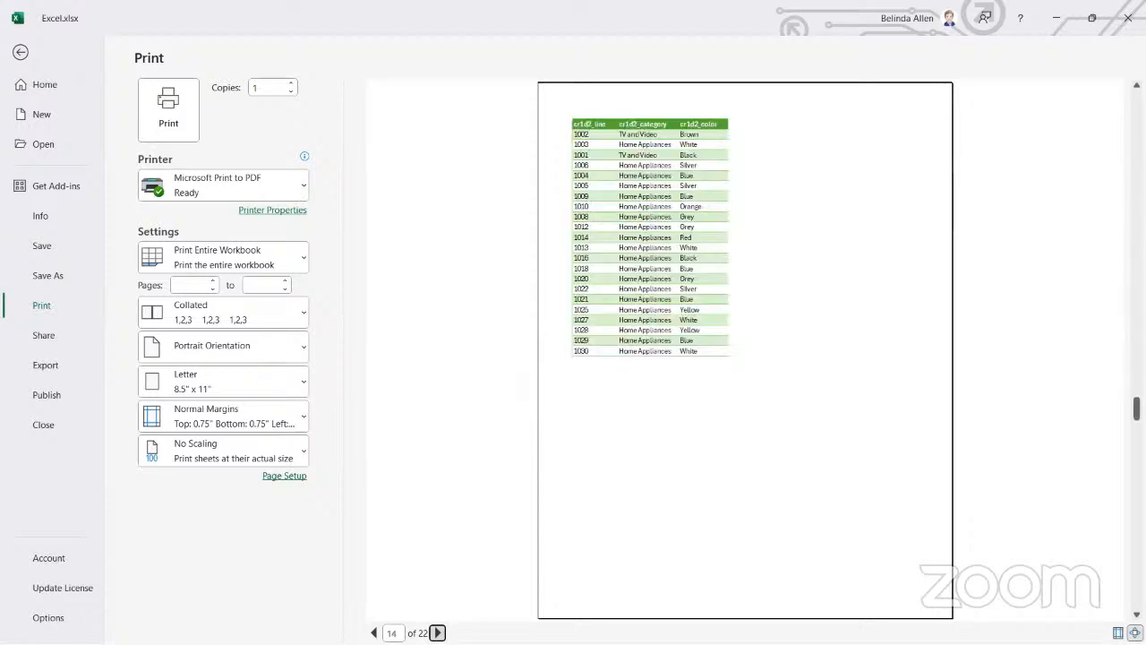
click(437, 632)
click(437, 632)
click(437, 632)
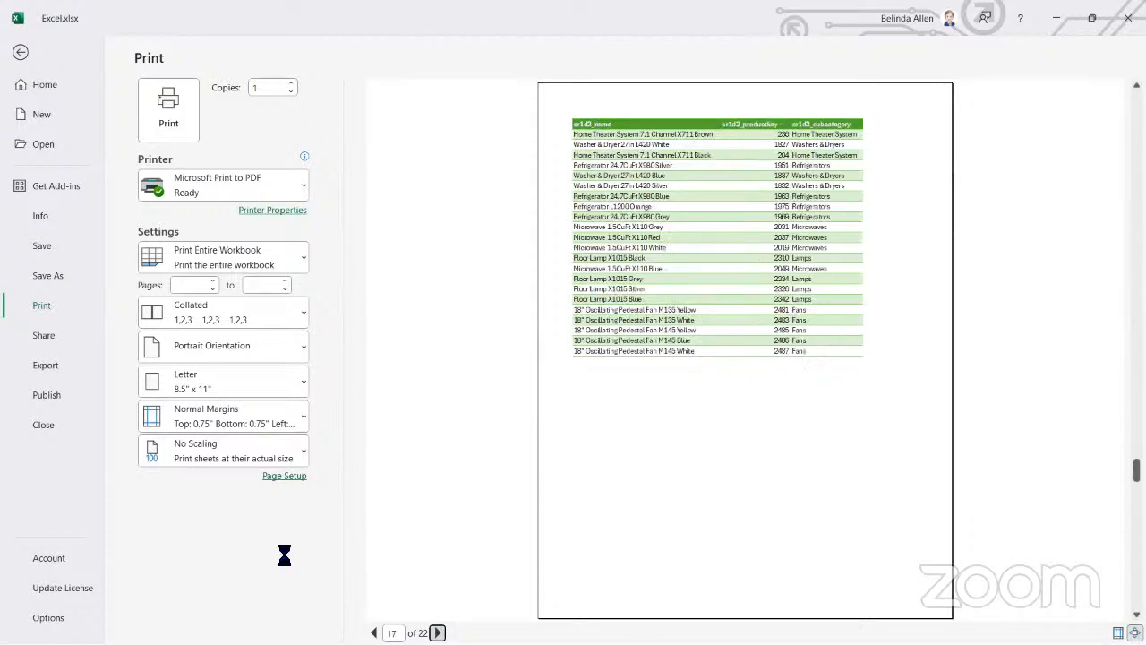
click(437, 632)
click(437, 632)
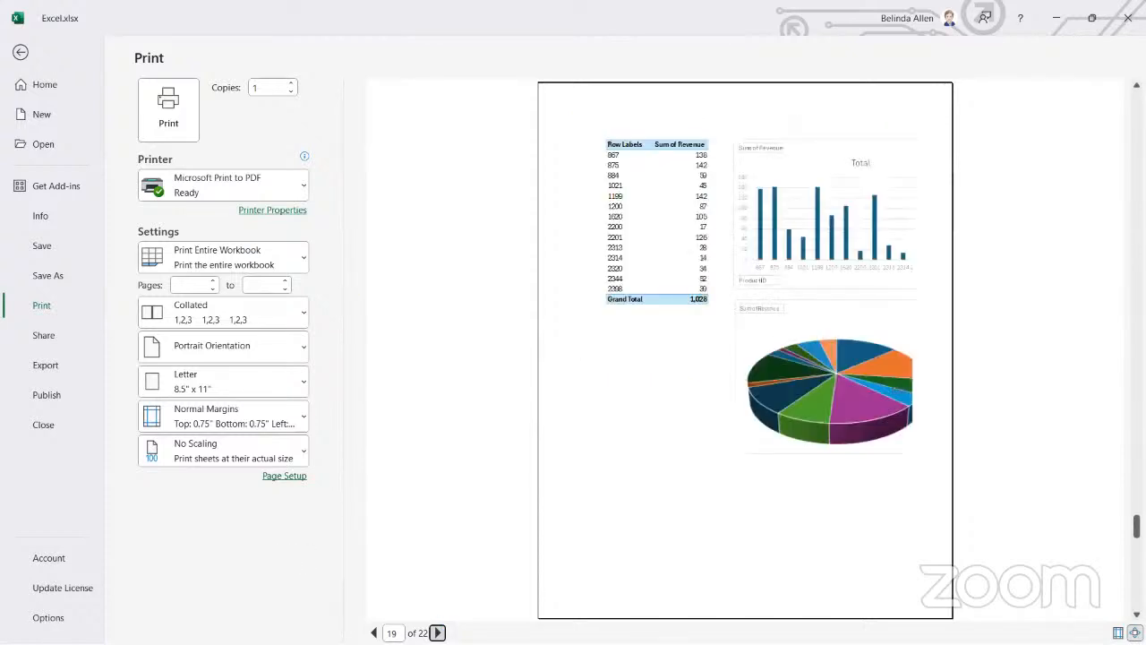
click(437, 632)
click(437, 633)
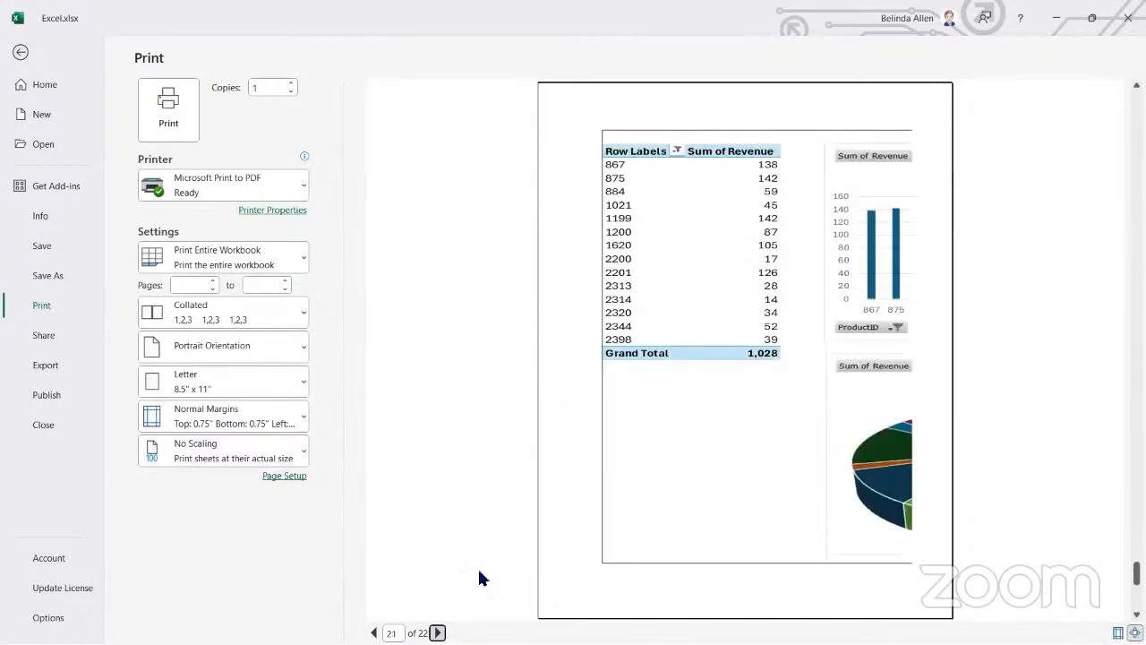
click(437, 632)
Page back through the print preview to the first page and return to the Grey sheet without printing
click(374, 632)
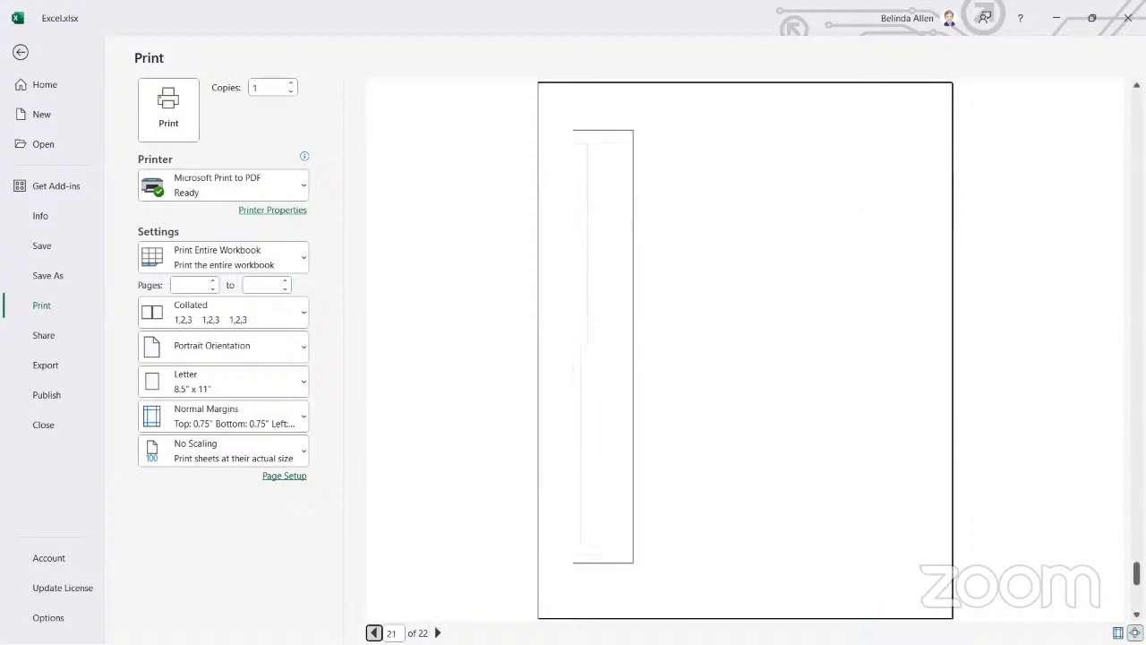
click(374, 632)
click(375, 632)
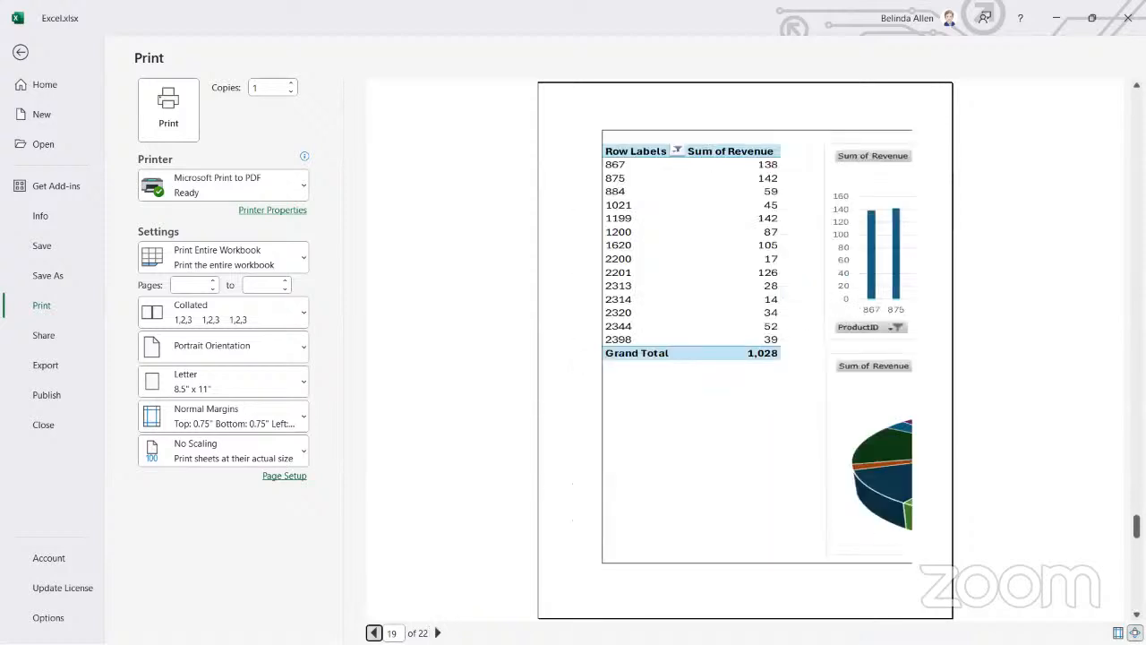
click(374, 633)
click(374, 632)
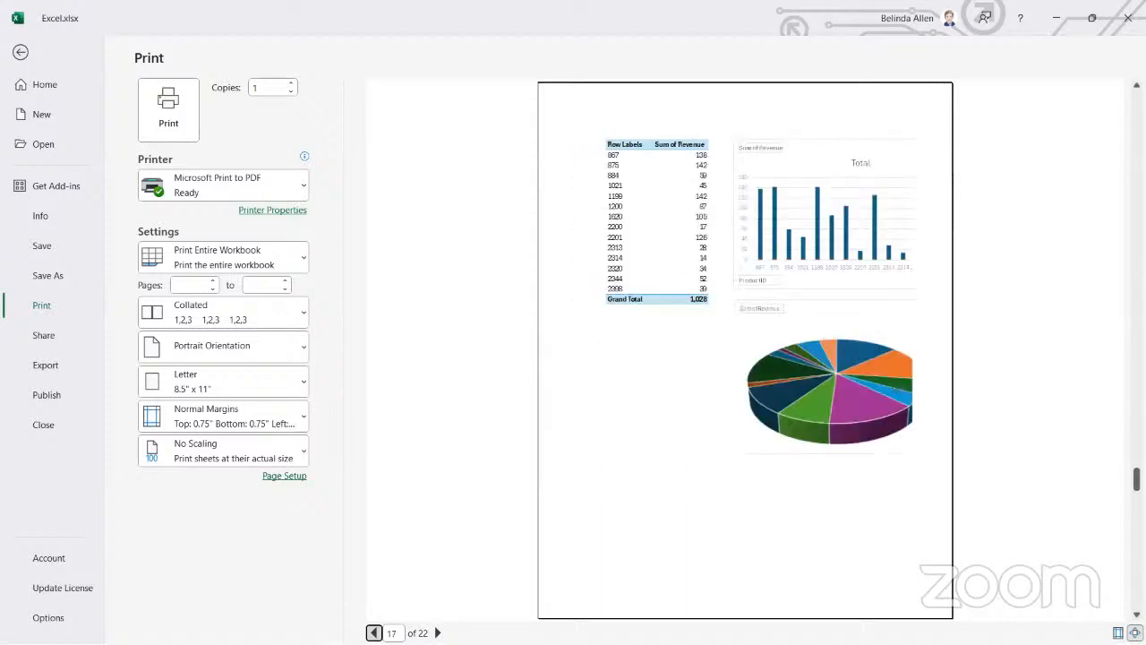
click(374, 632)
click(375, 632)
click(375, 632)
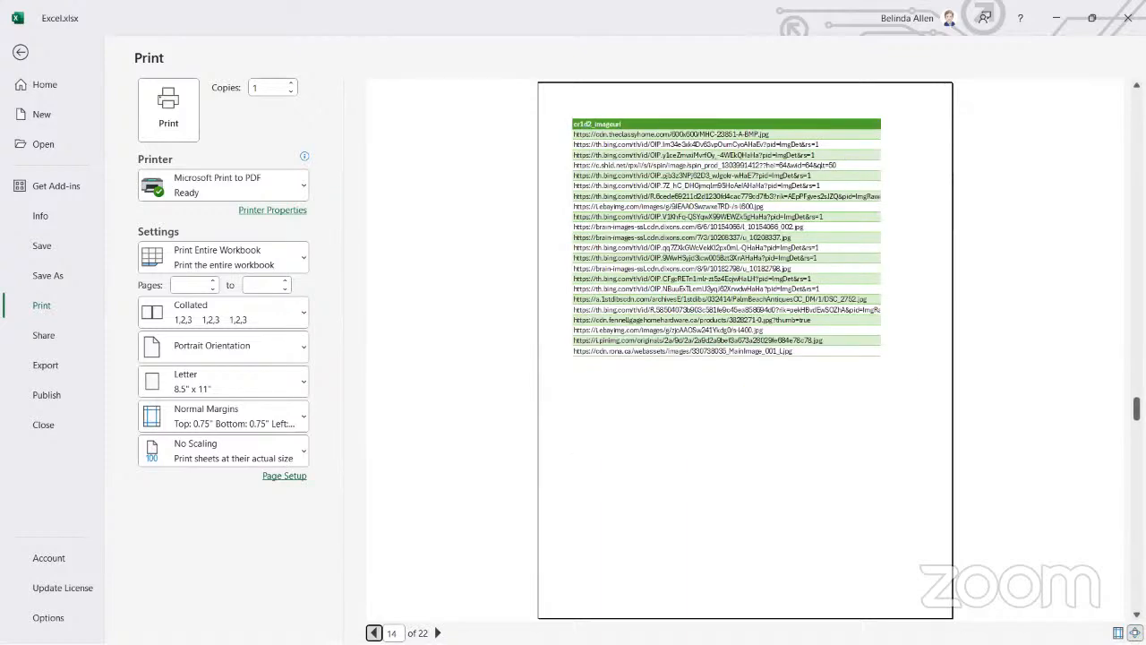
click(374, 632)
click(374, 632)
click(375, 633)
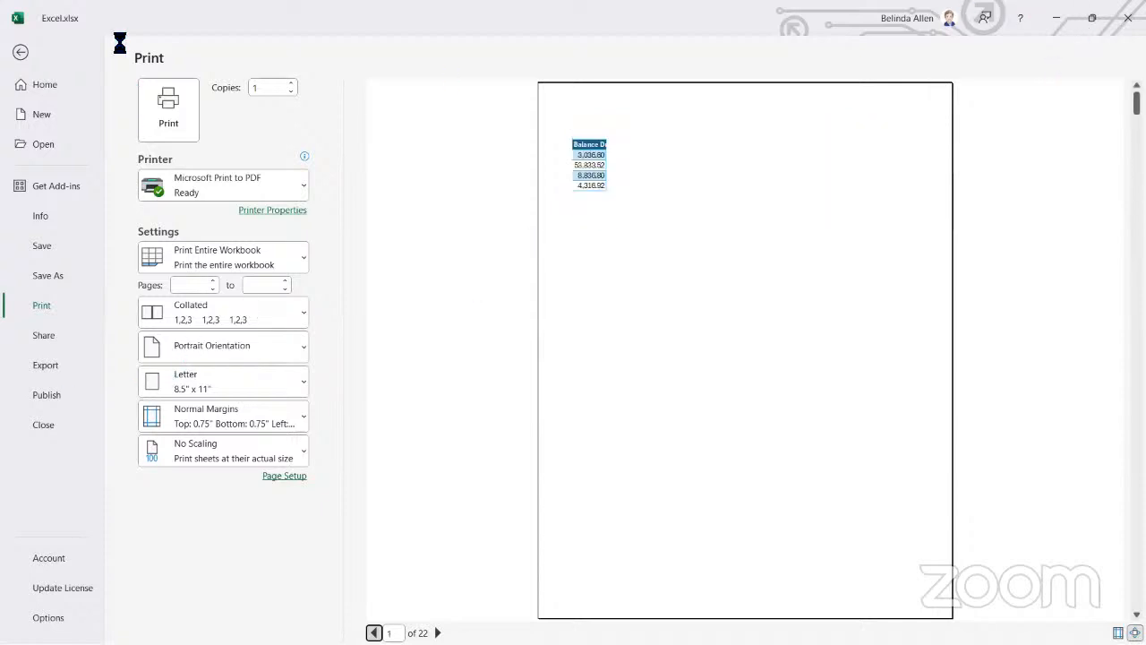
click(21, 53)
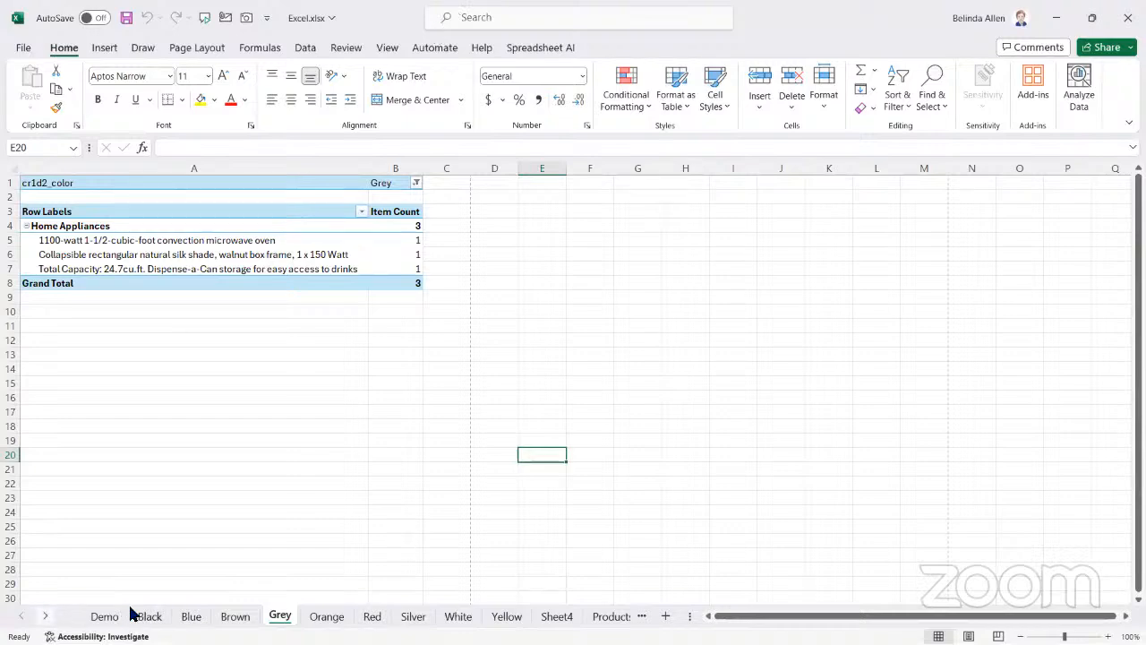
Show the Demo sheet, switch to the BotiqueClothingStore4 file in Power BI, and select the Sales table in model view
click(105, 617)
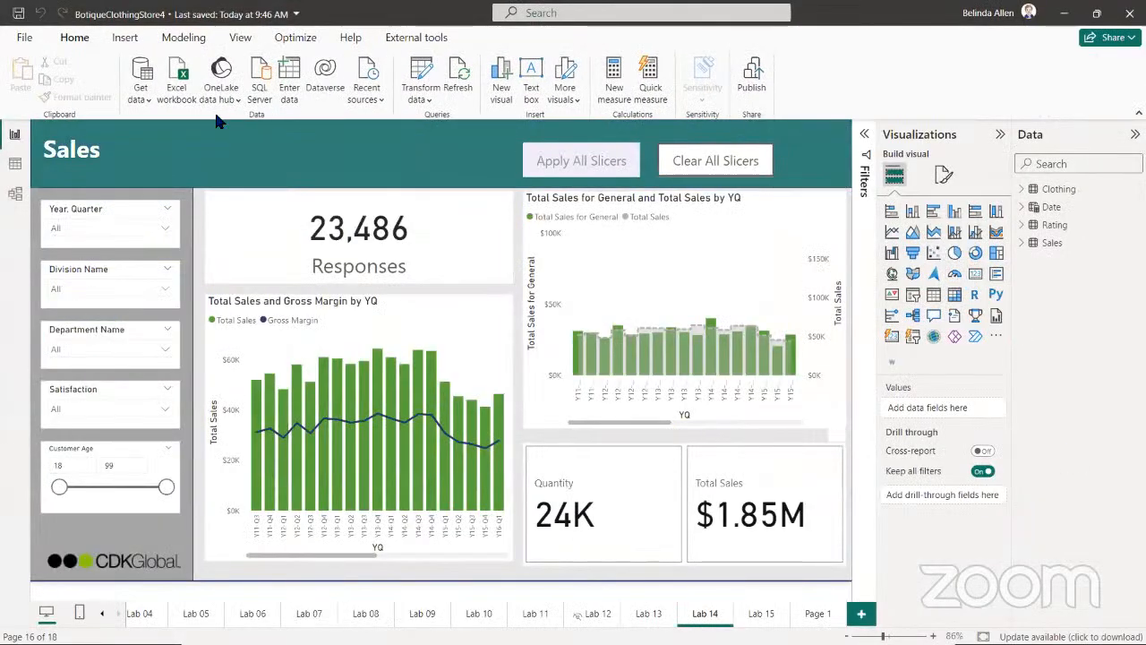
click(18, 196)
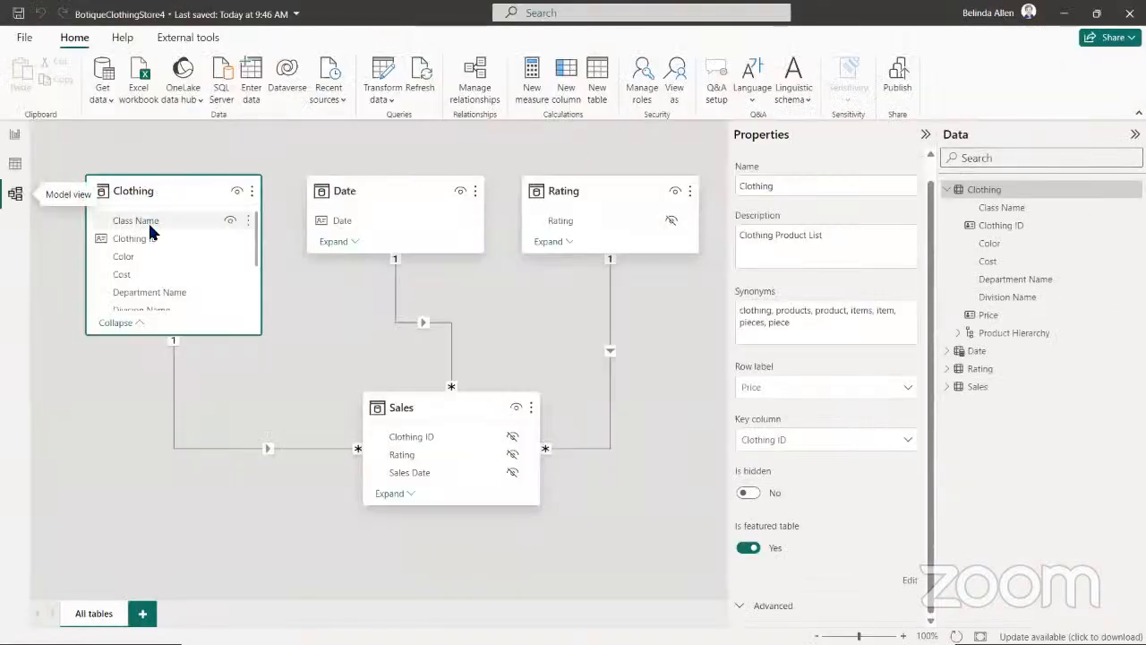
click(950, 190)
click(992, 248)
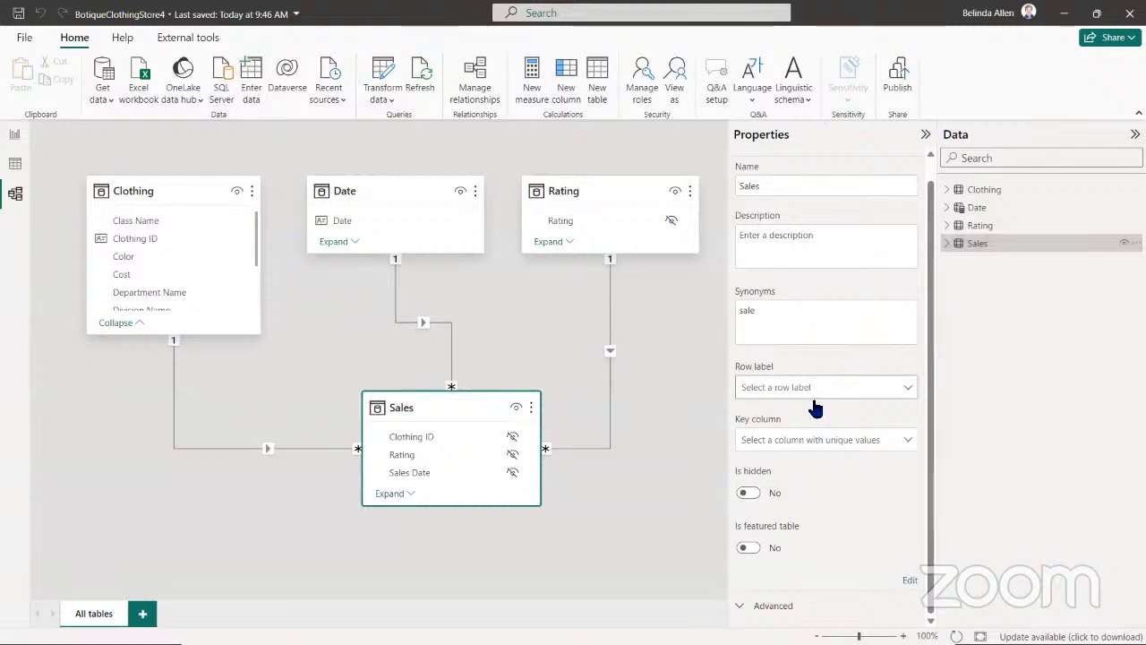
key(alt)
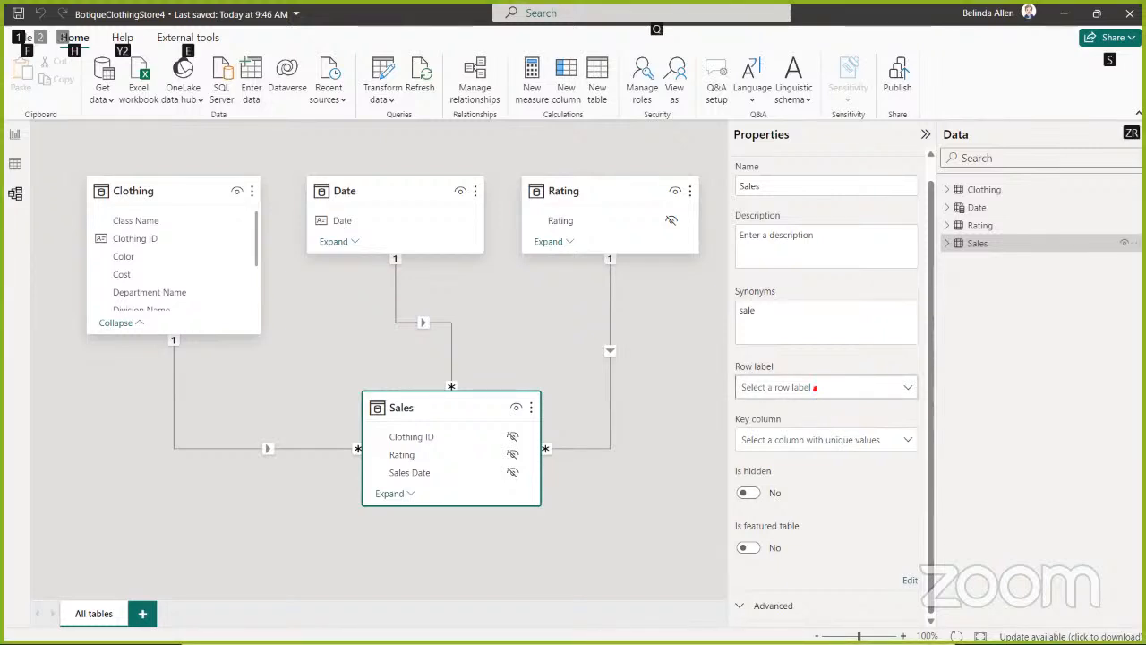
key(Escape)
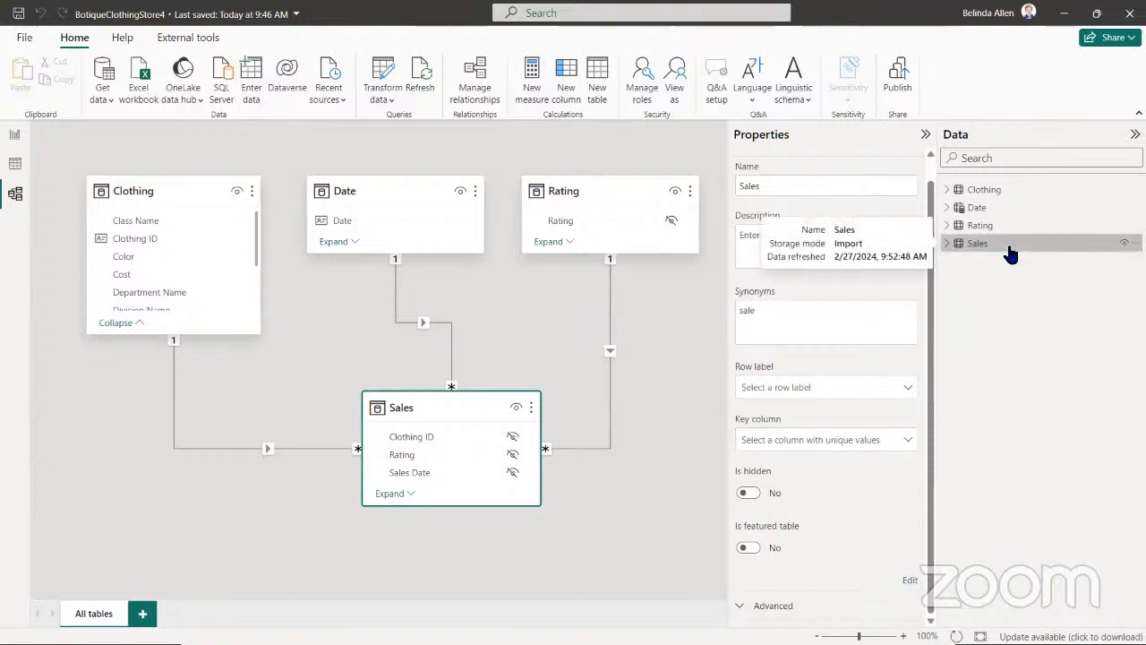
Open the featured table setup for the Sales table, review its row label choices, and close it without saving
click(750, 548)
click(408, 302)
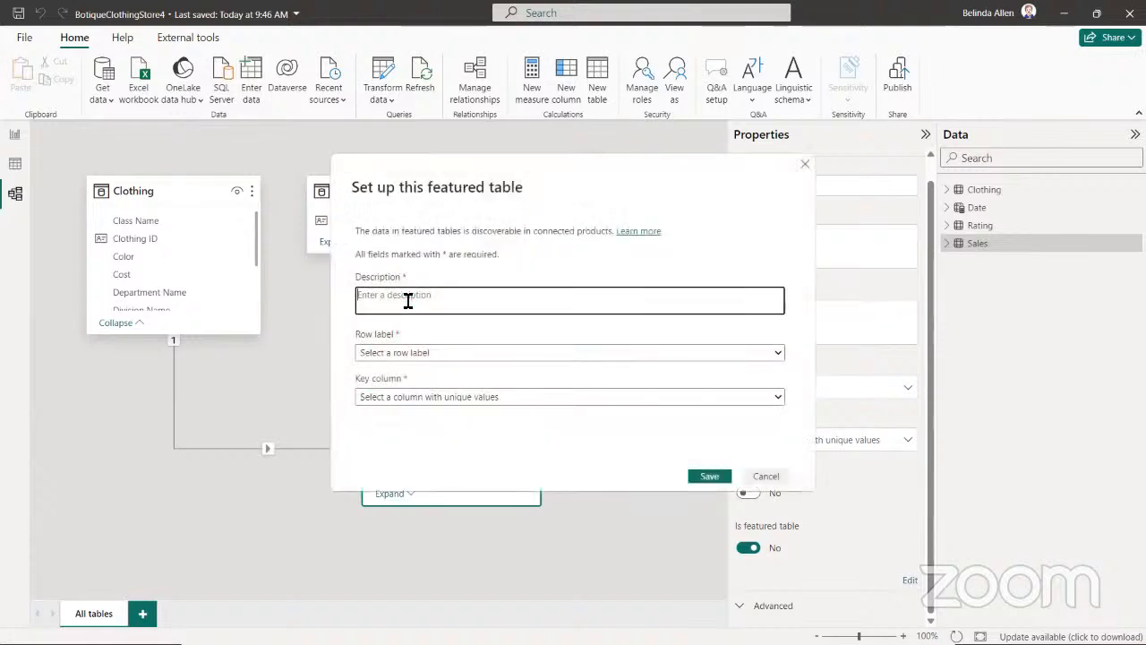
click(421, 355)
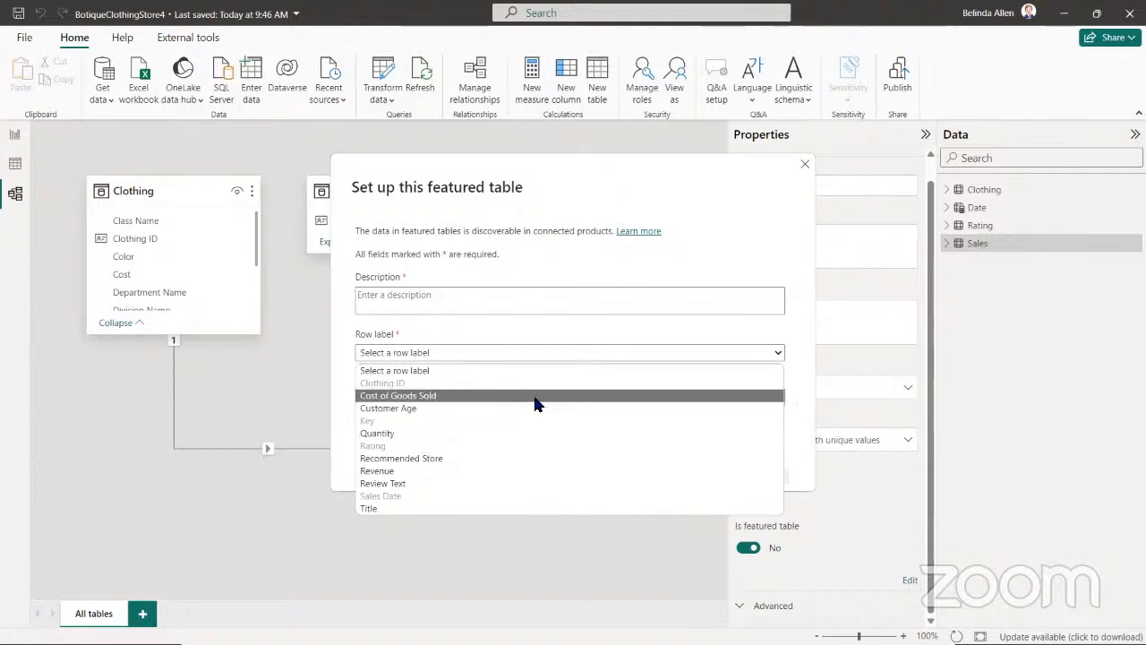
click(806, 170)
click(804, 167)
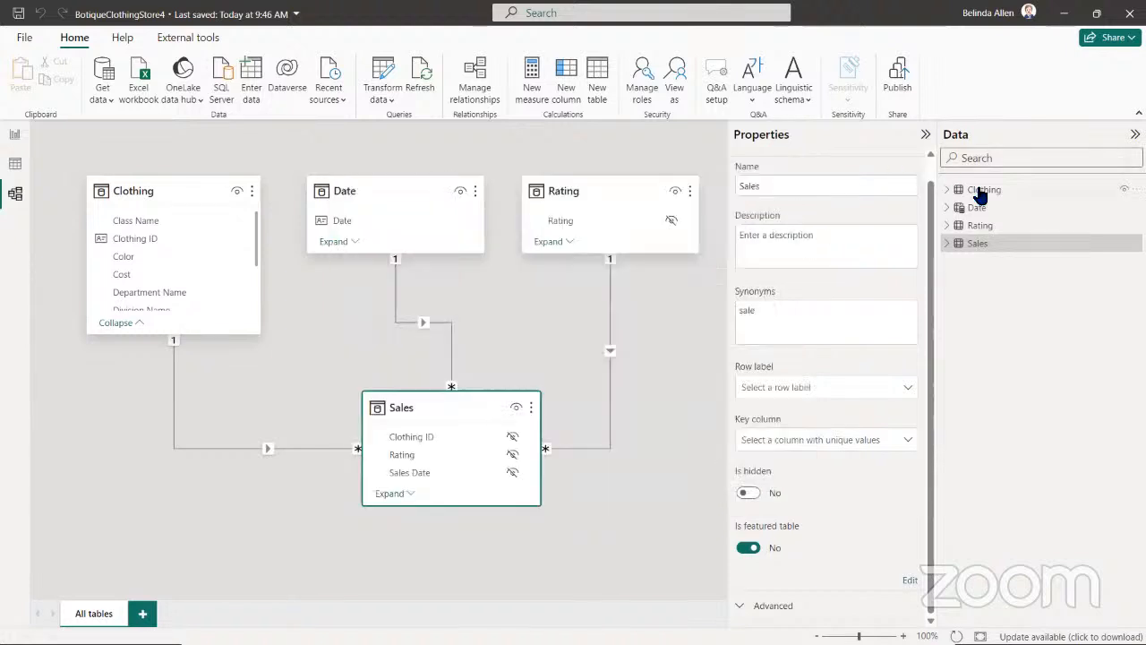
Turn the Clothing table's featured setting off and on again, and choose Class Name as its row label
click(978, 189)
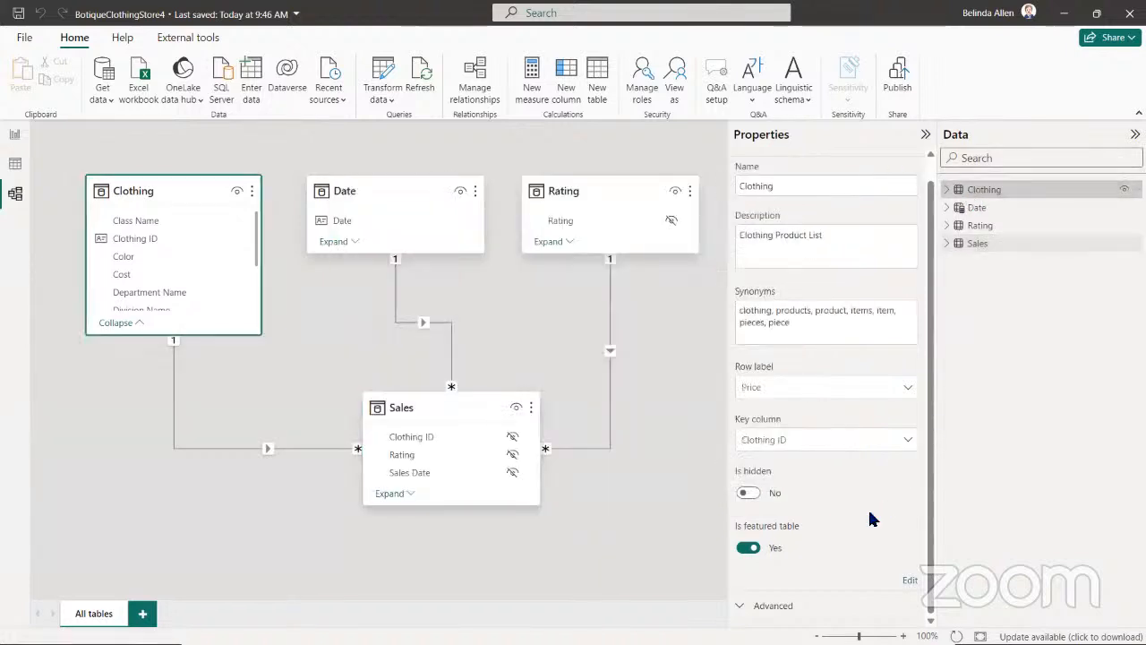
click(748, 548)
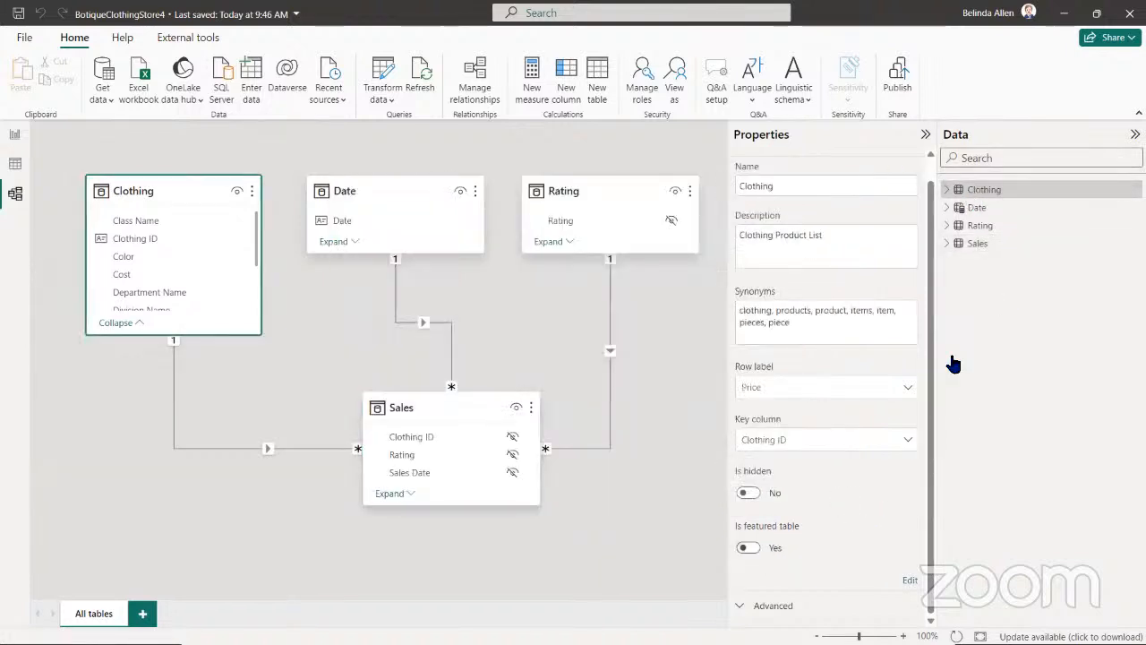
click(755, 549)
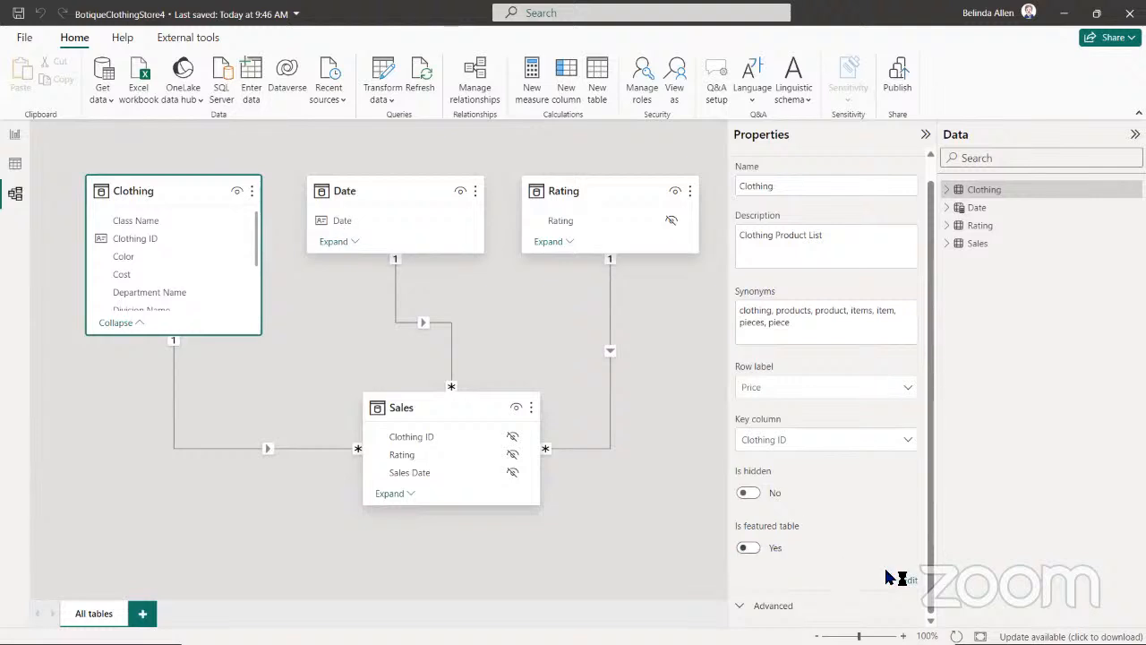
click(749, 549)
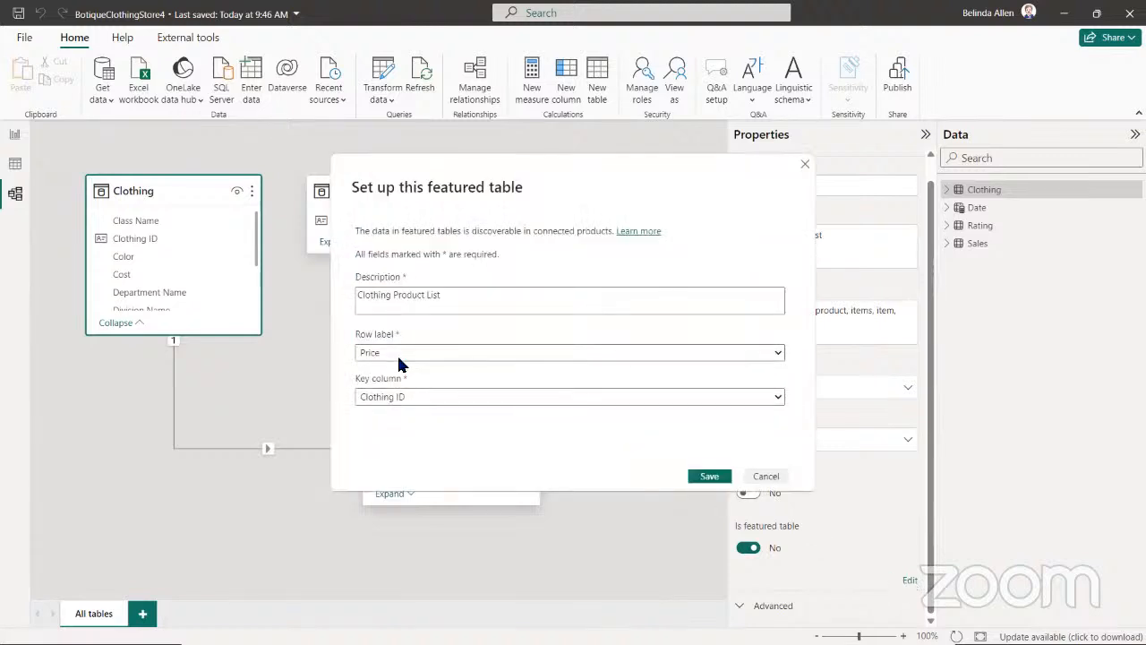
click(401, 358)
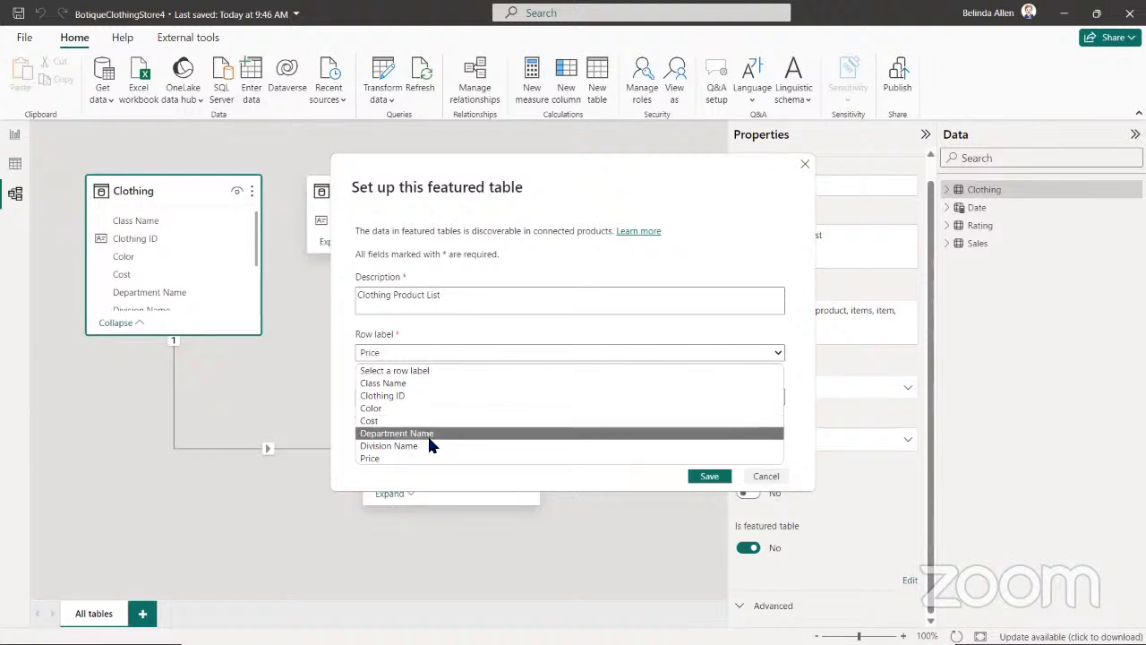
click(423, 383)
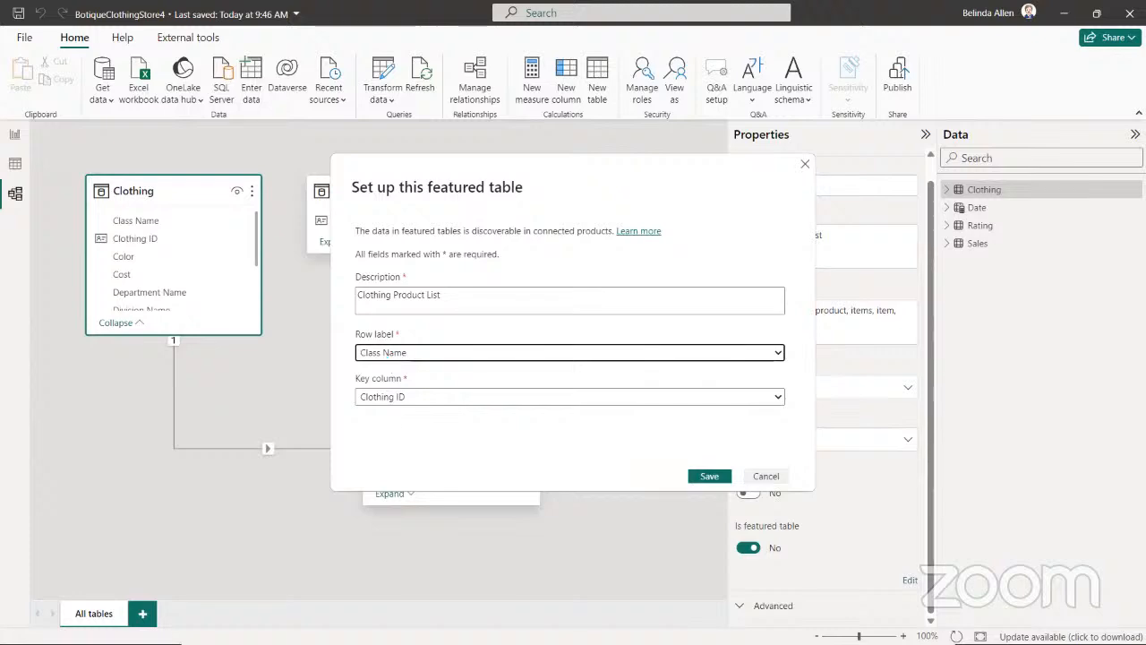
Switch to Excel and add a row to the Customer table on the Demo sheet by entering a customer number
key(alt+Tab)
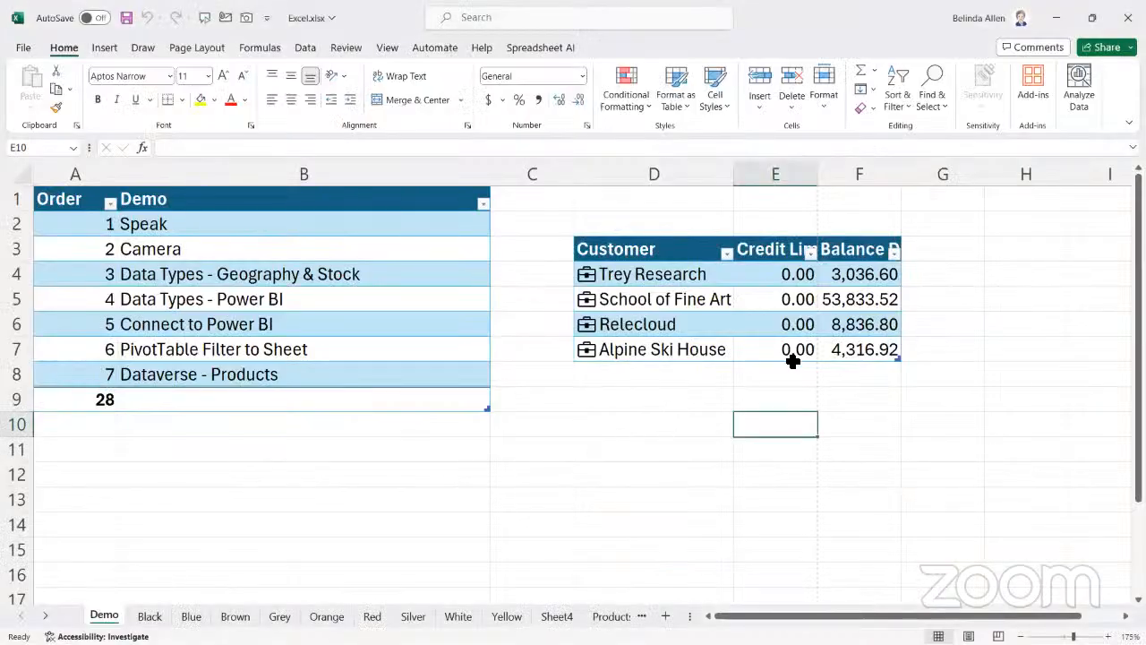
click(877, 348)
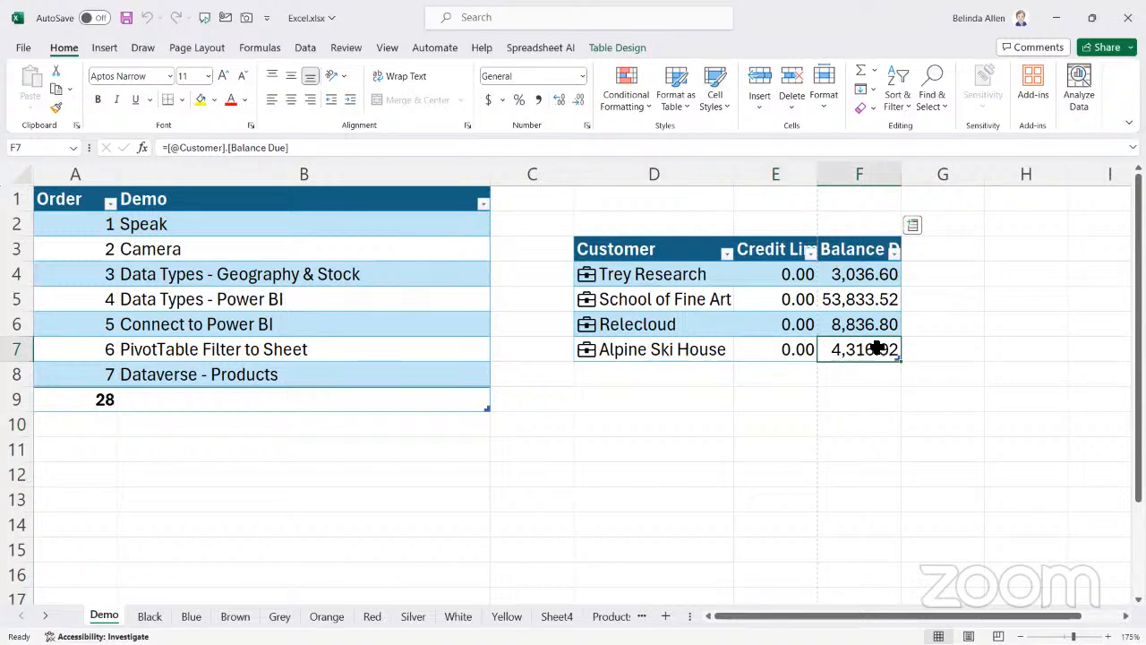
key(Tab)
key(Tab)
click(672, 374)
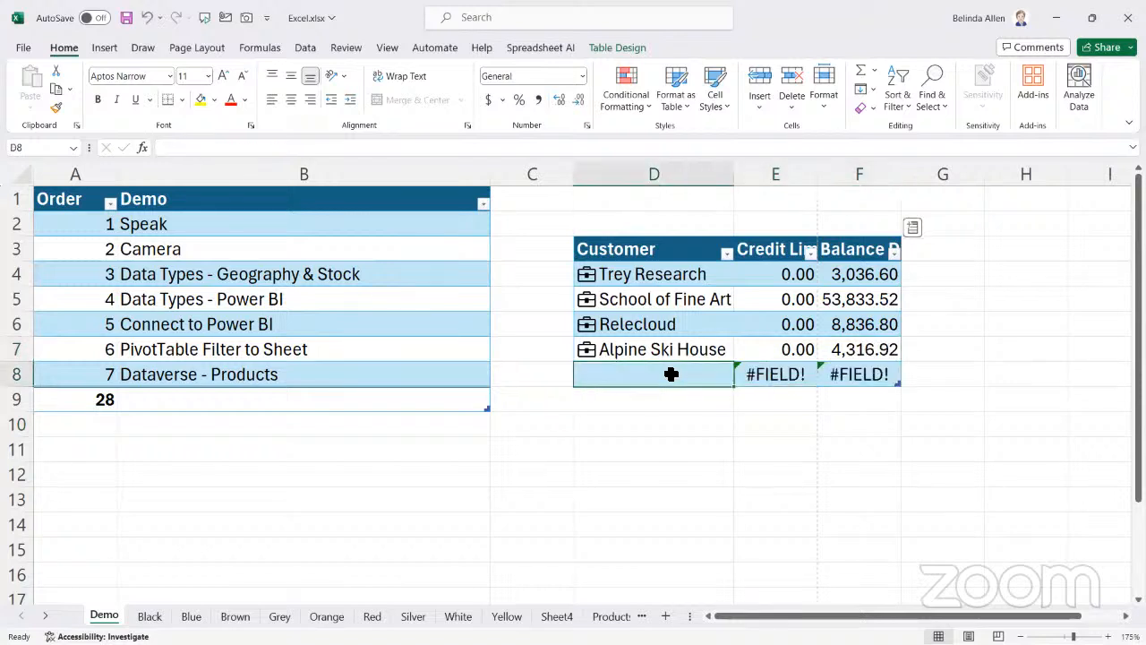
text(2000)
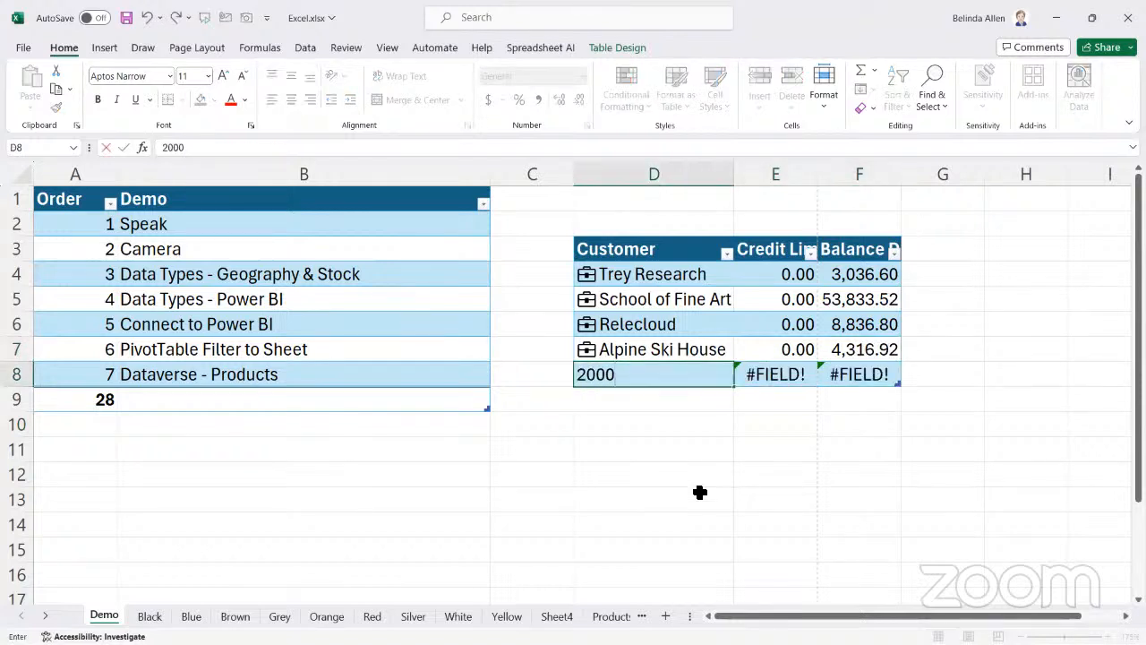
text(0)
key(Tab)
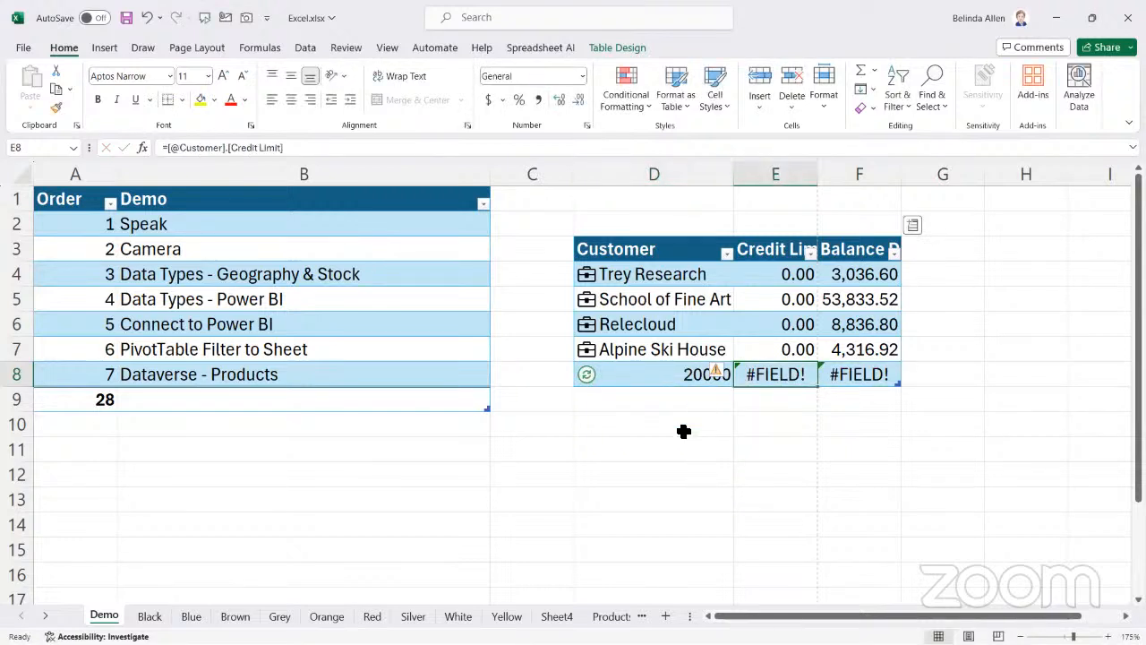
key(Tab)
click(583, 374)
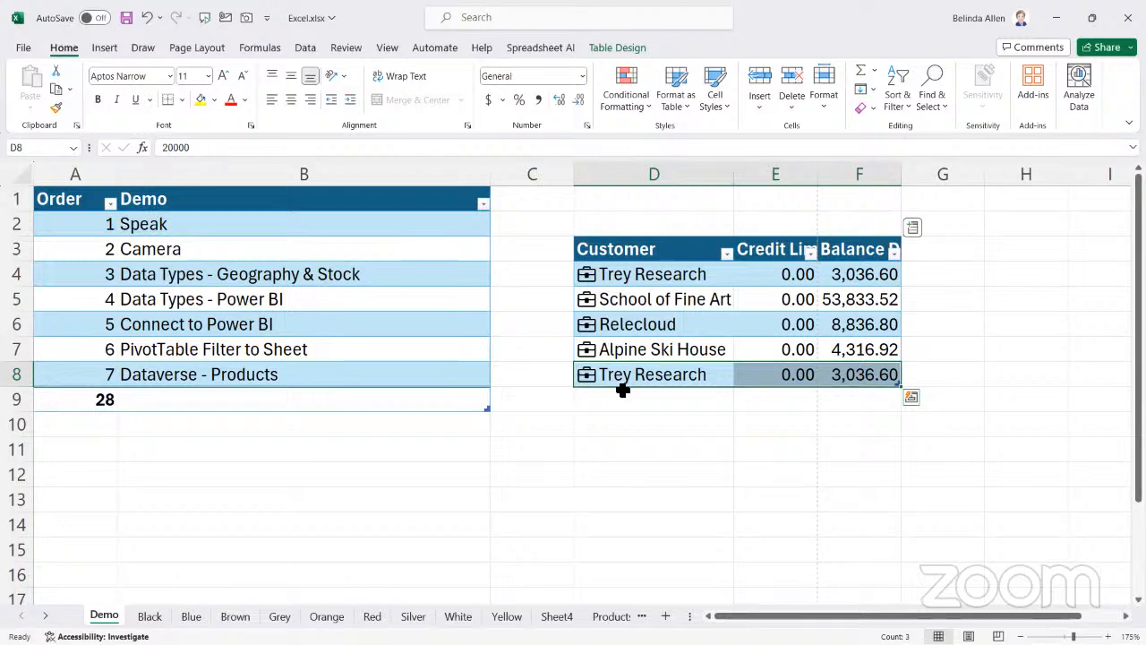
Switch back to Power BI, cancel the Clothing table's featured table setup, and return to the Excel workbook
click(1058, 19)
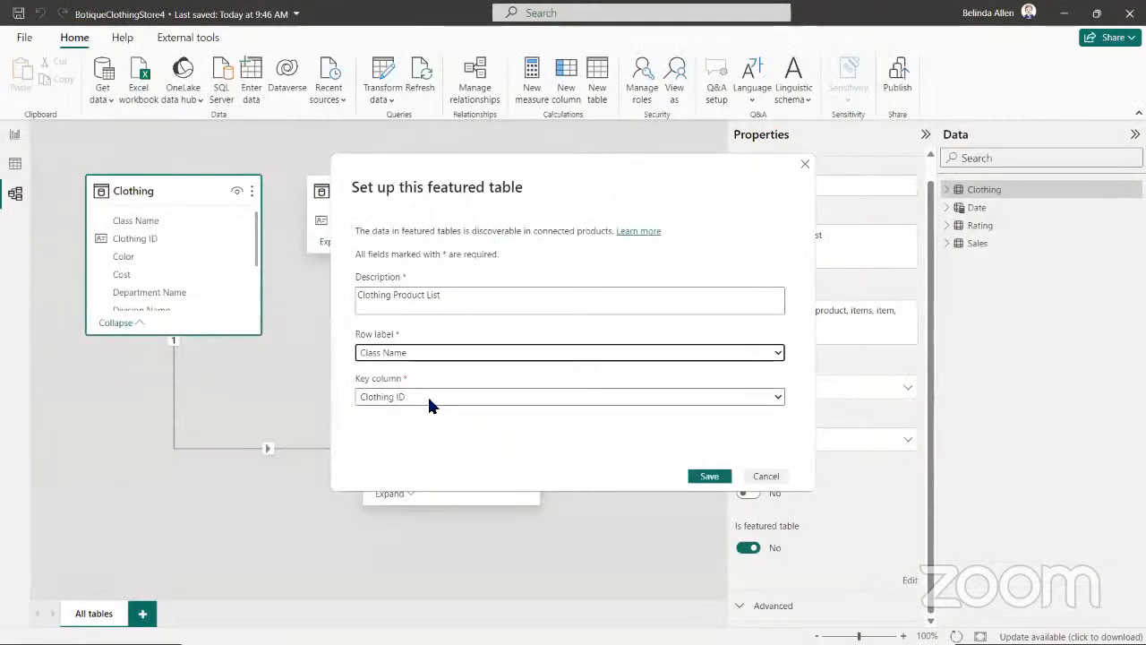
click(779, 478)
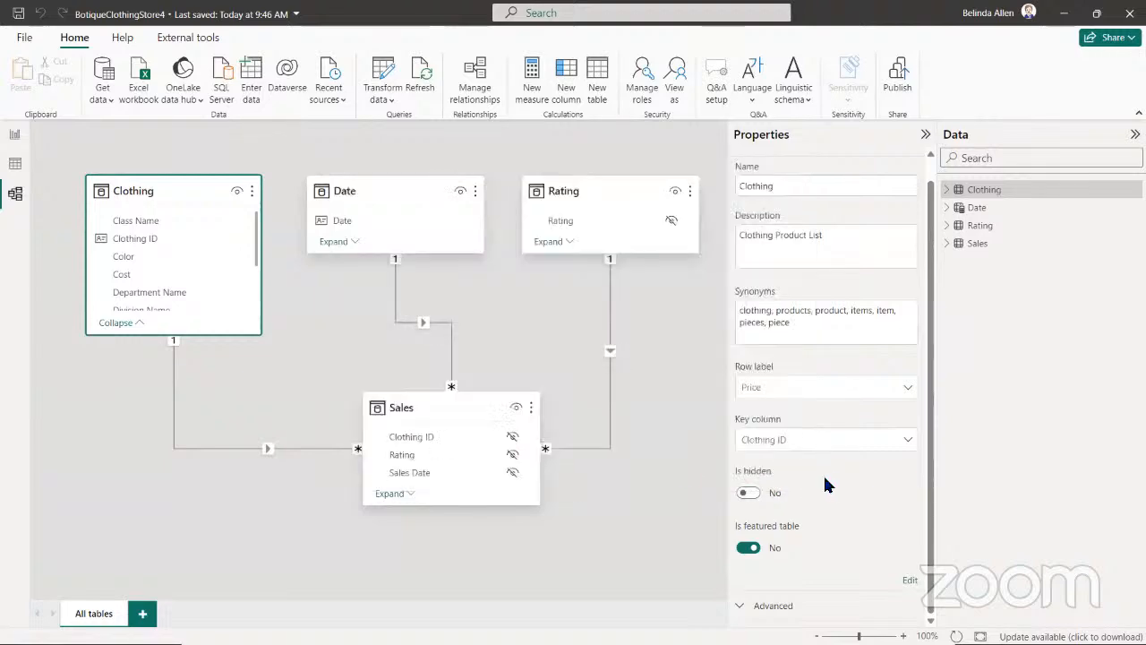
click(1068, 13)
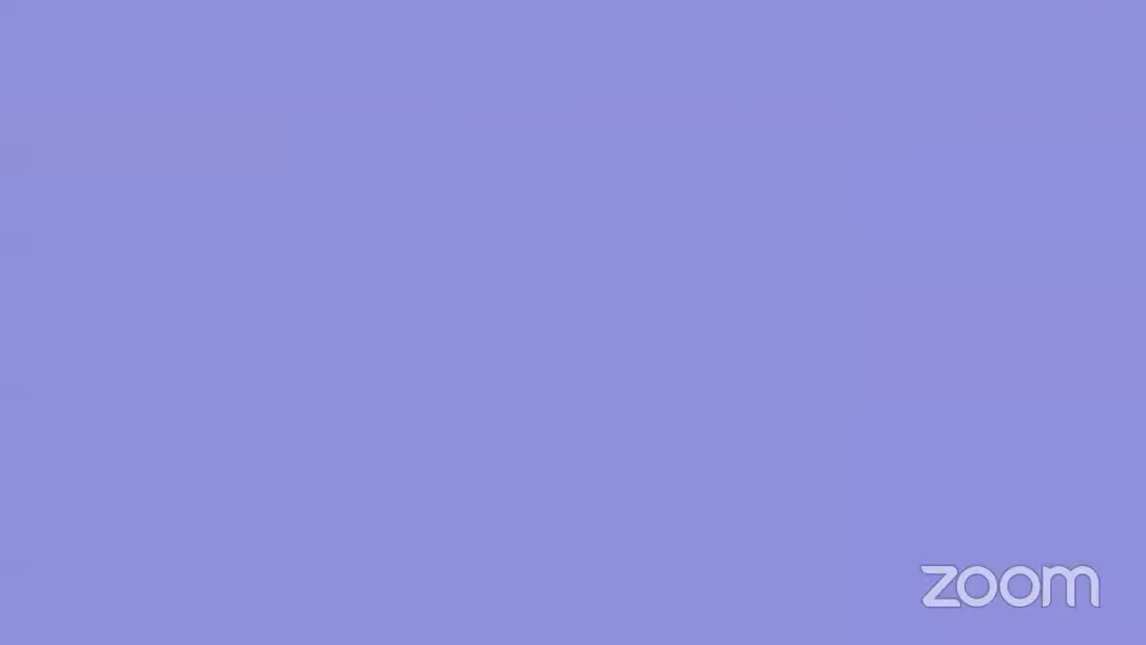
key(alt+Tab)
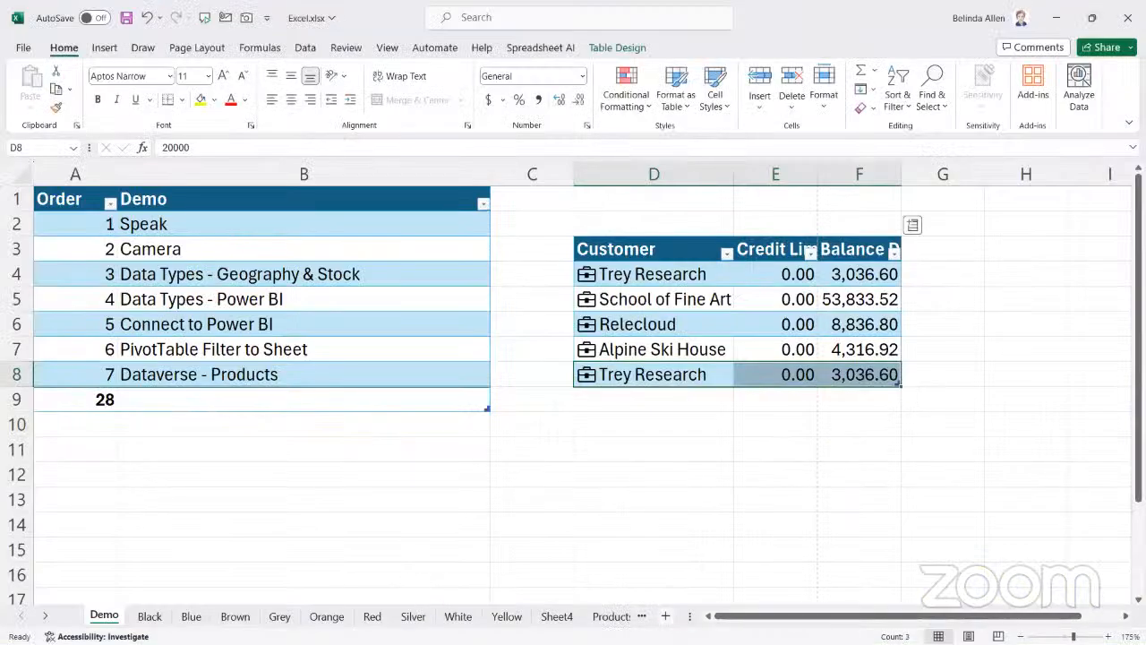
Add a new sheet, then on the Demo sheet enter the header Price in cell D10 and 104 in D11
click(666, 616)
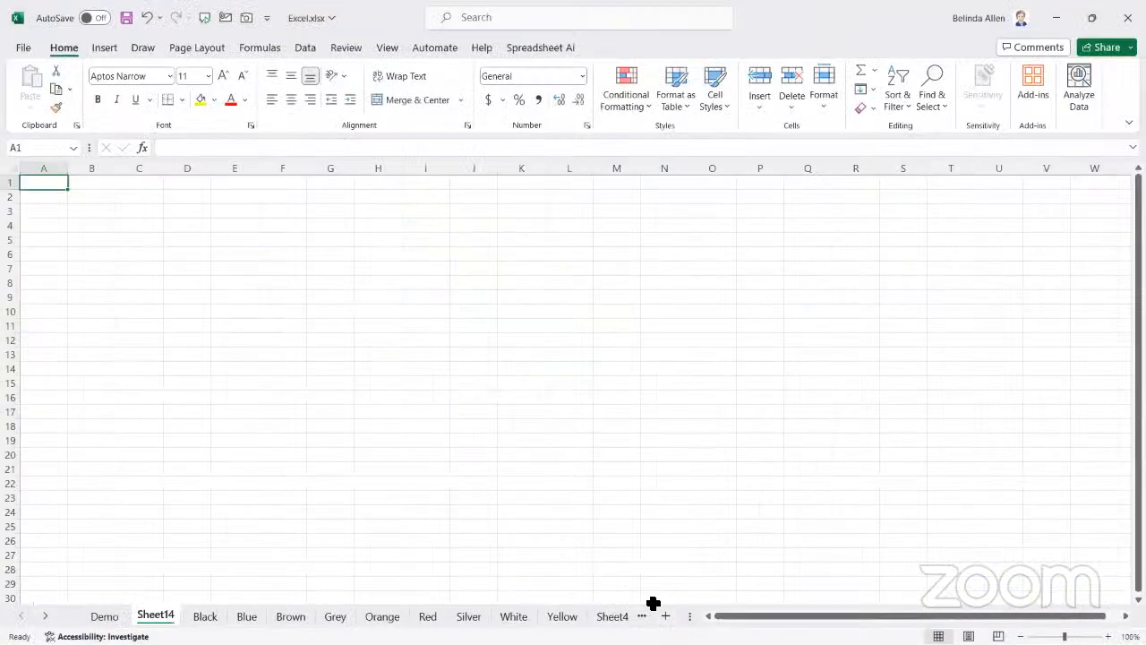
click(107, 617)
drag(627, 428, 819, 496)
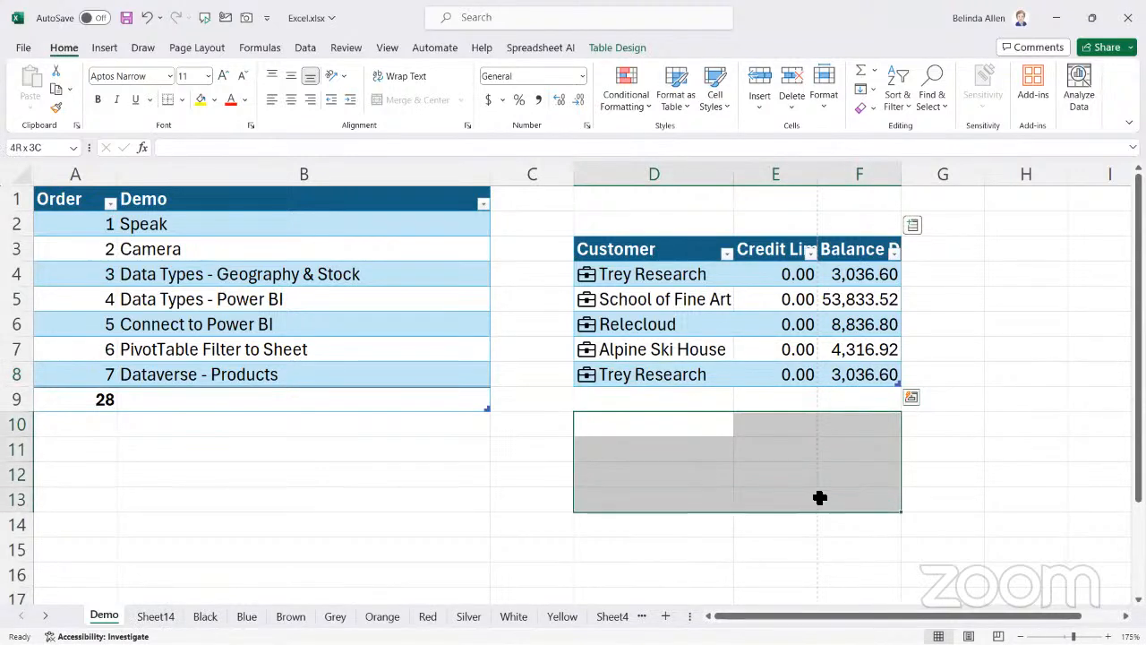
click(597, 422)
text(Clothing)
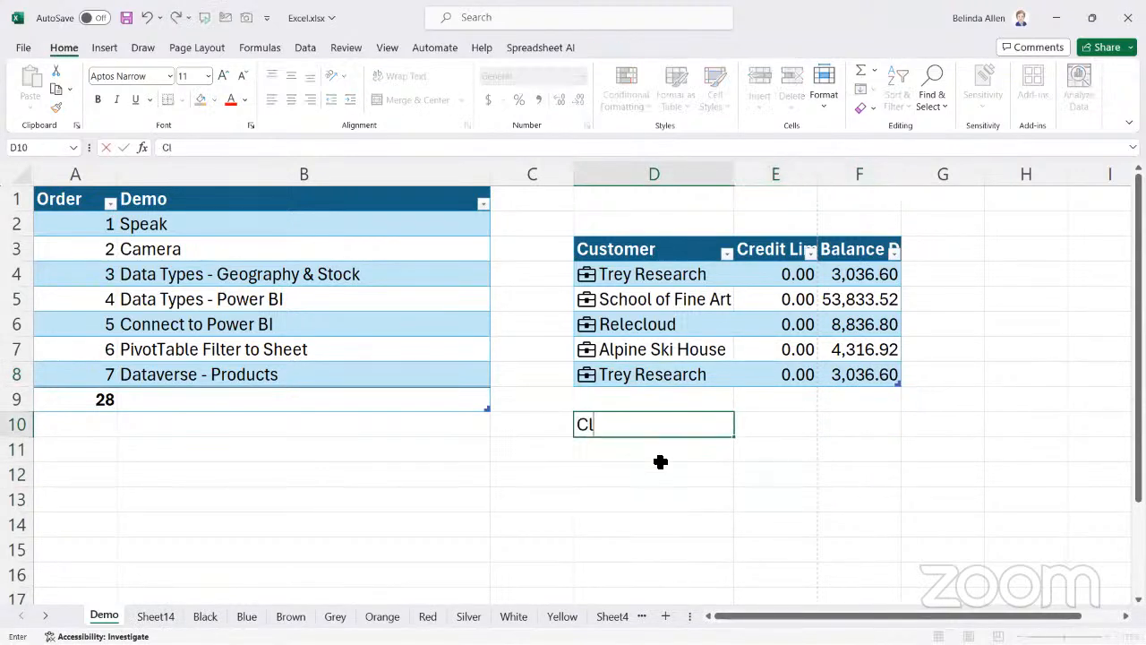
key(BackSpace)
key(BackSpace)
key(BackSpace)
key(BackSpace)
key(BackSpace)
key(BackSpace)
key(BackSpace)
key(BackSpace)
key(BackSpace)
click(660, 456)
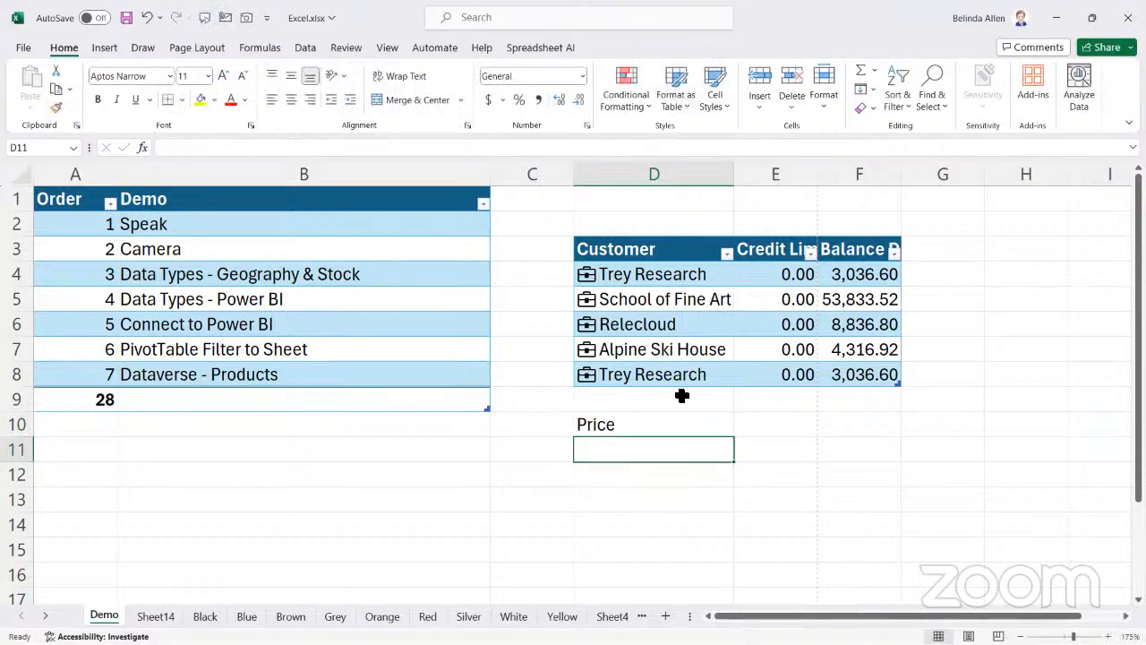
text(10)
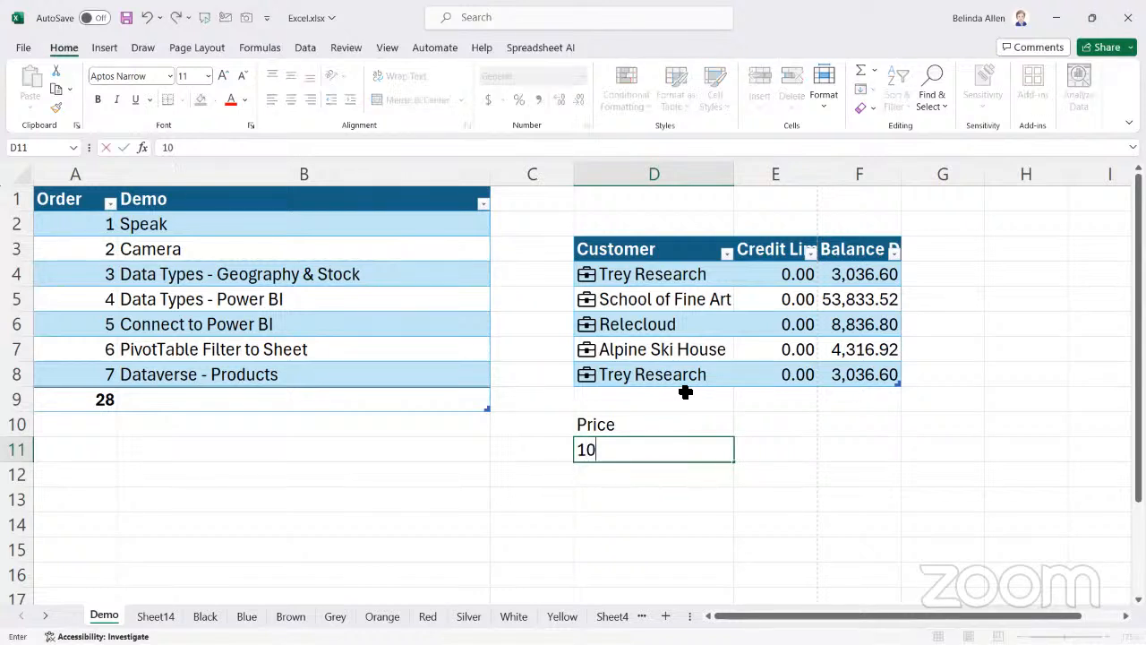
text(4)
key(Tab)
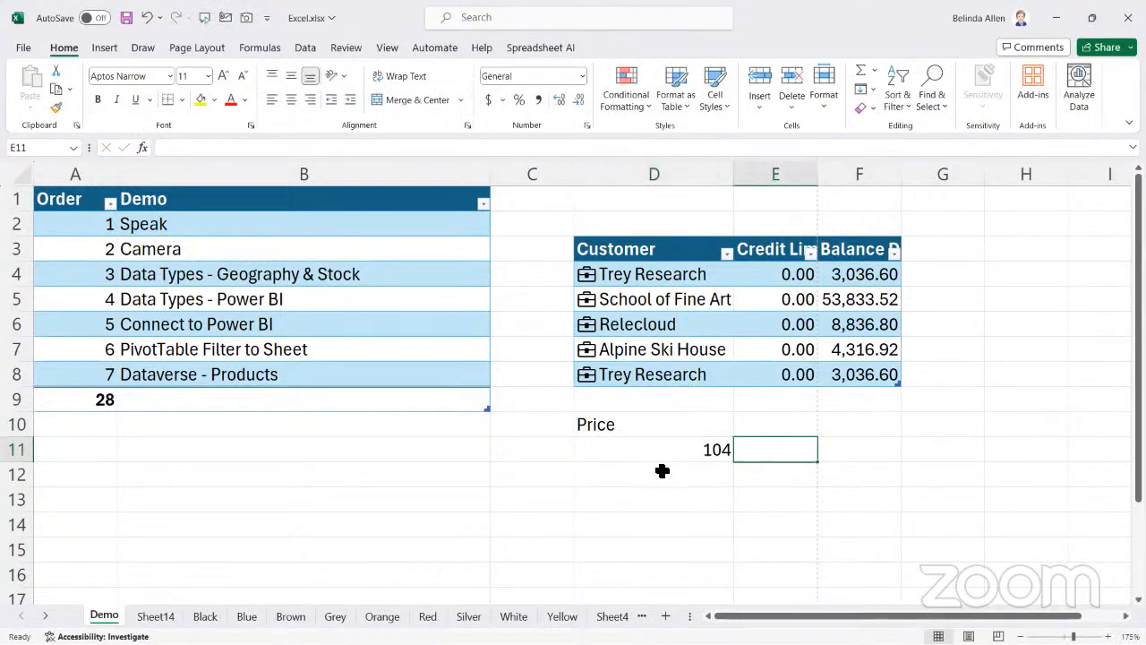
Format D10:D11 as a blue banded table that uses Price as its header
mouse_move(653, 433)
mouse_down()
mouse_move(755, 440)
mouse_move(717, 445)
mouse_move(730, 447)
mouse_up()
click(680, 101)
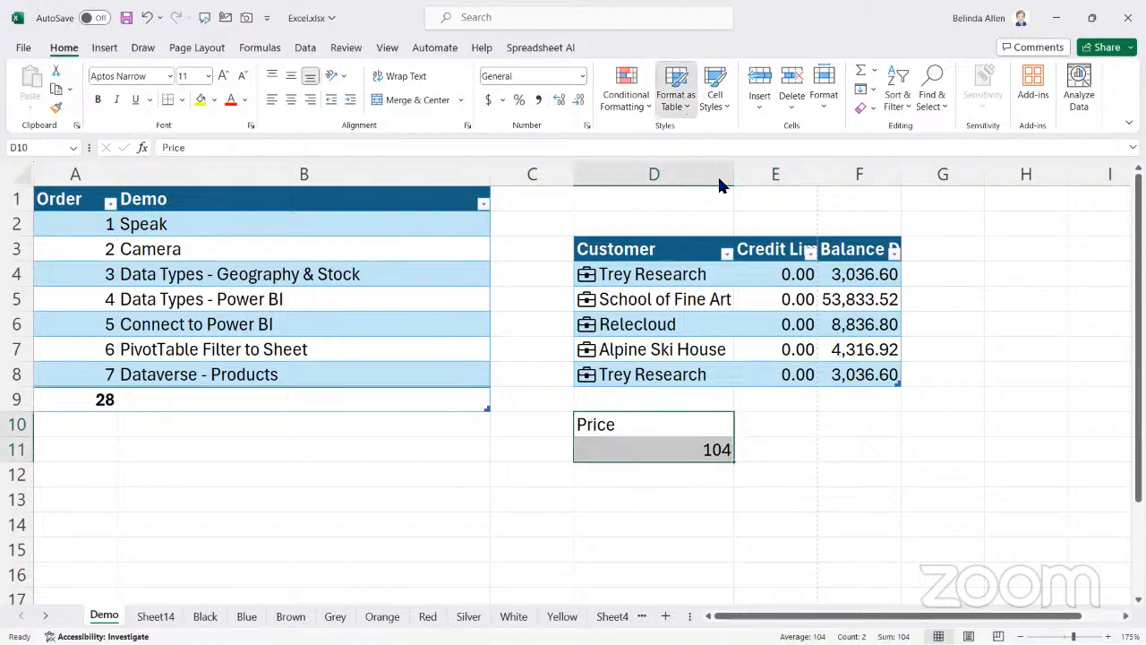
click(732, 318)
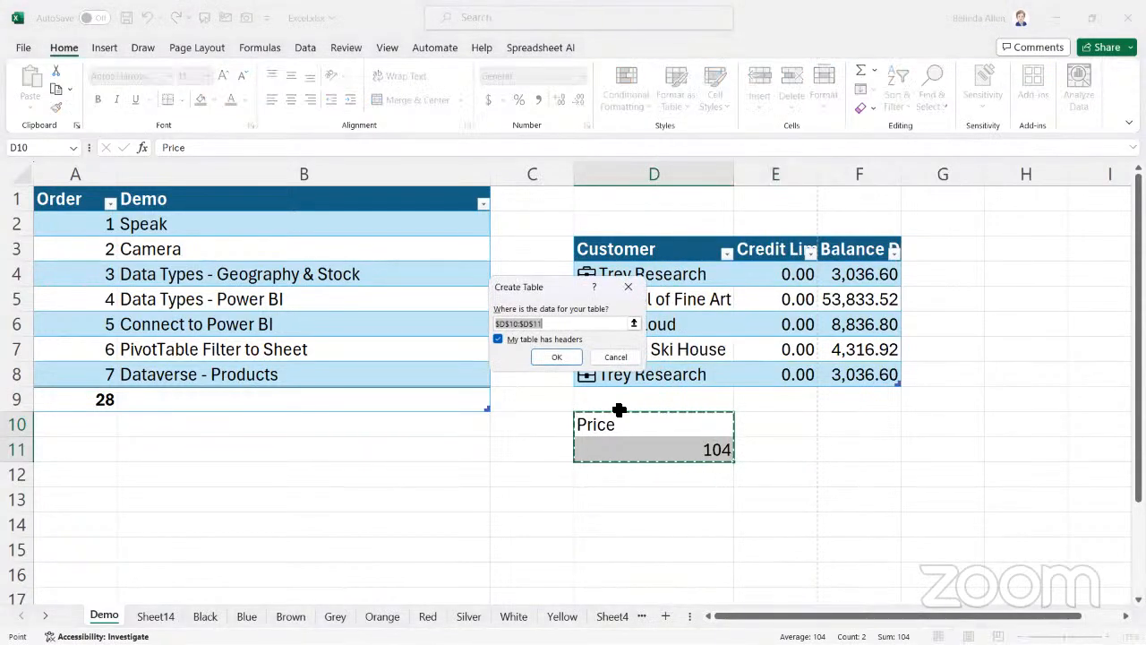
key(Return)
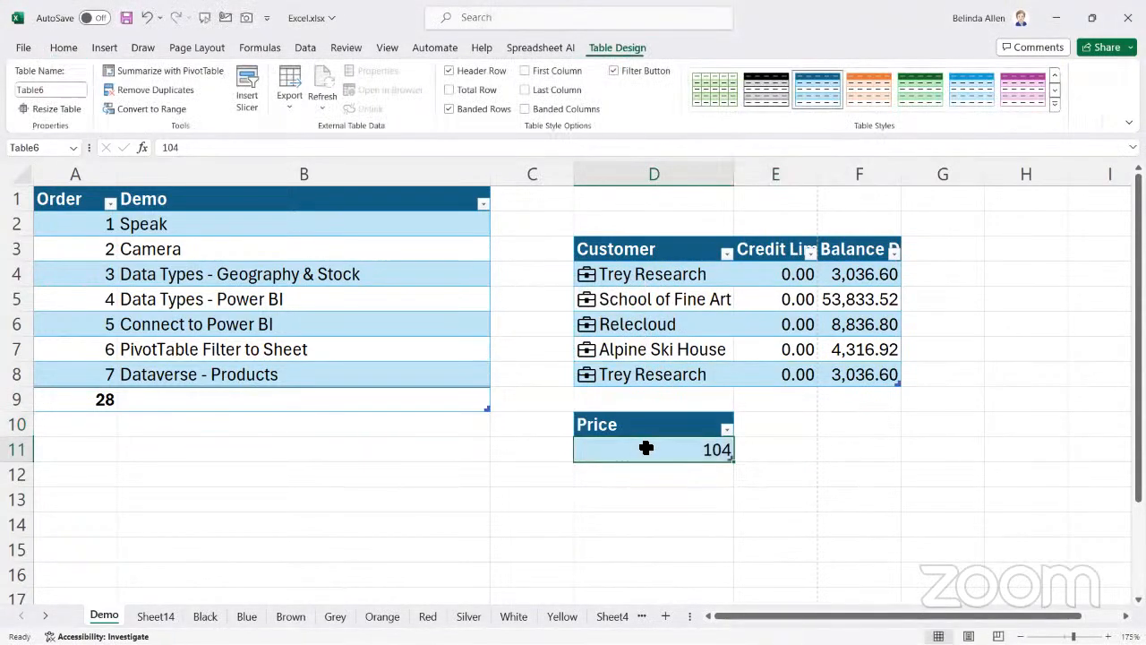
Convert the 104 in cell D11 to the Clothing data type, matching it to the item with Clothing ID 104
click(304, 52)
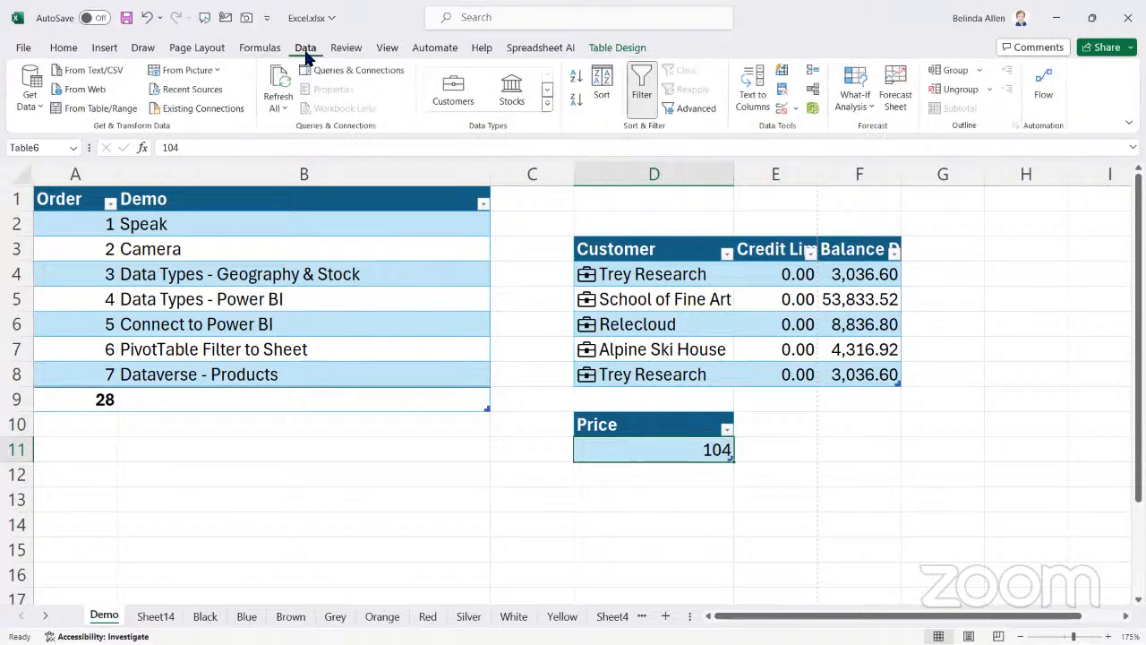
click(546, 106)
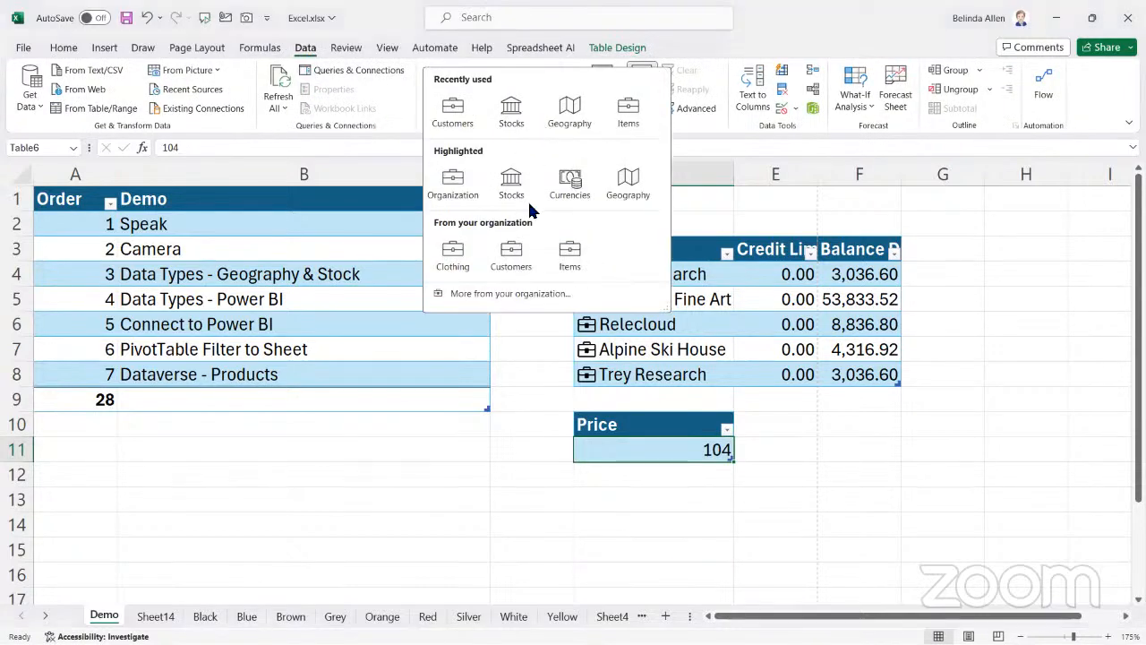
click(448, 260)
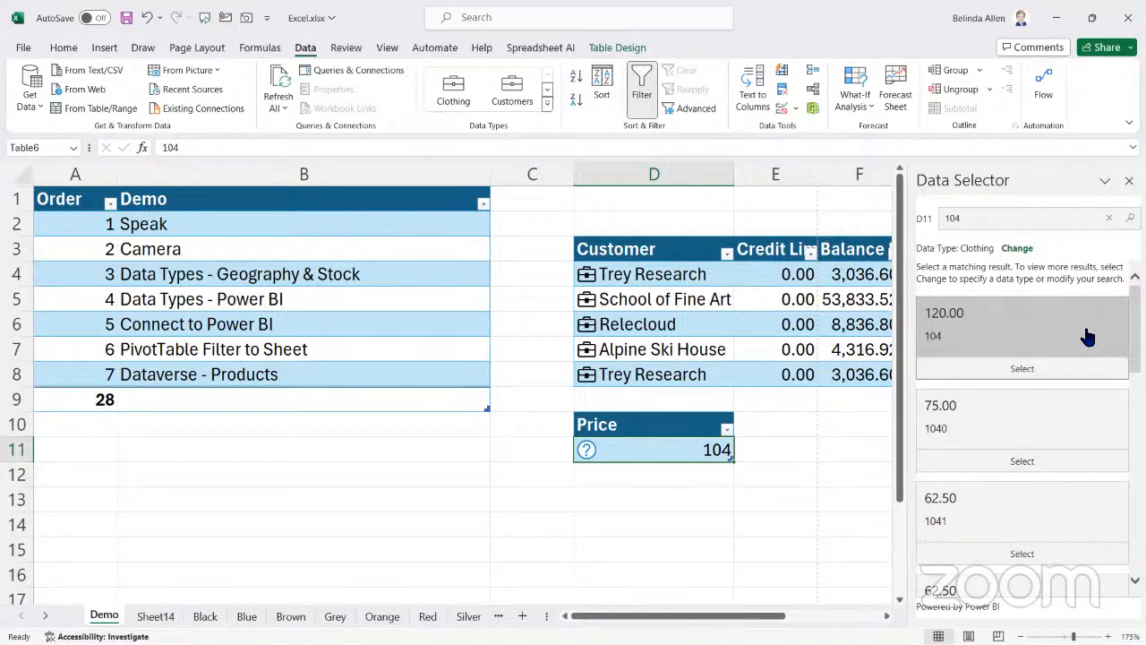
click(1022, 367)
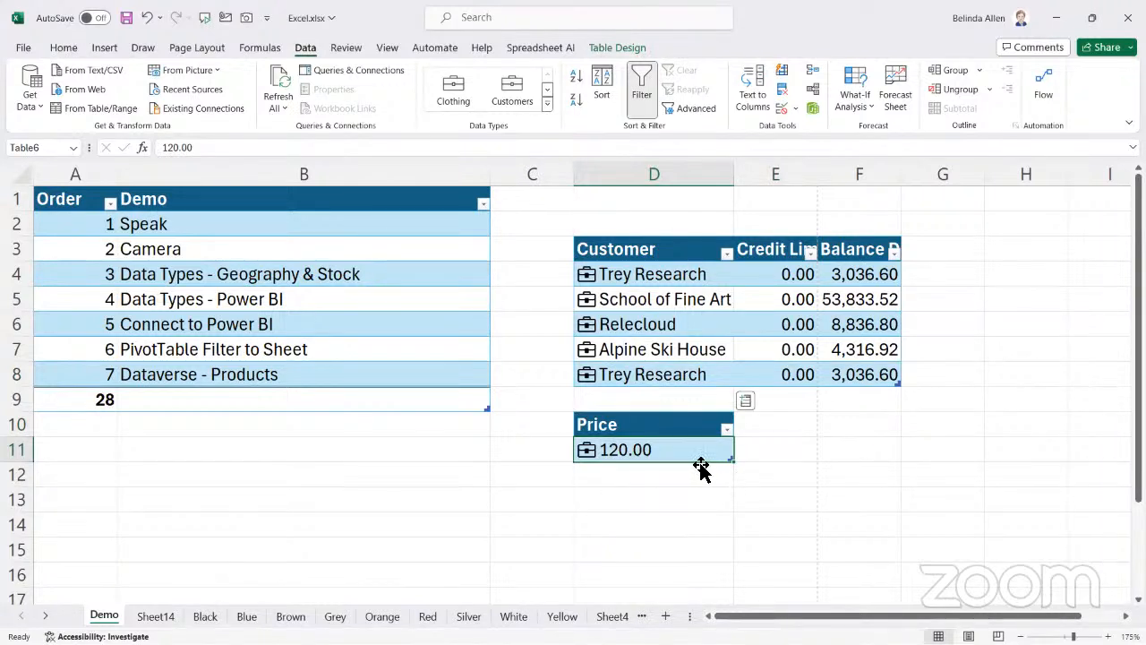
Extend the Price table down to row 12 and add the Clothing ID and Department Name fields as columns
drag(731, 458, 761, 474)
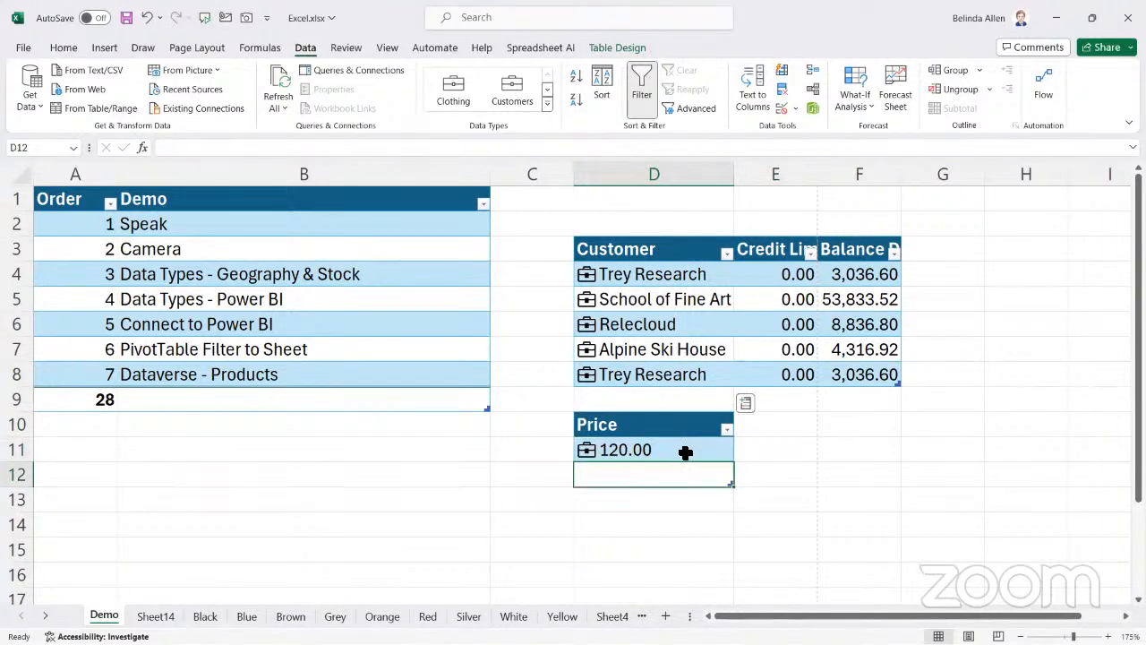
click(746, 405)
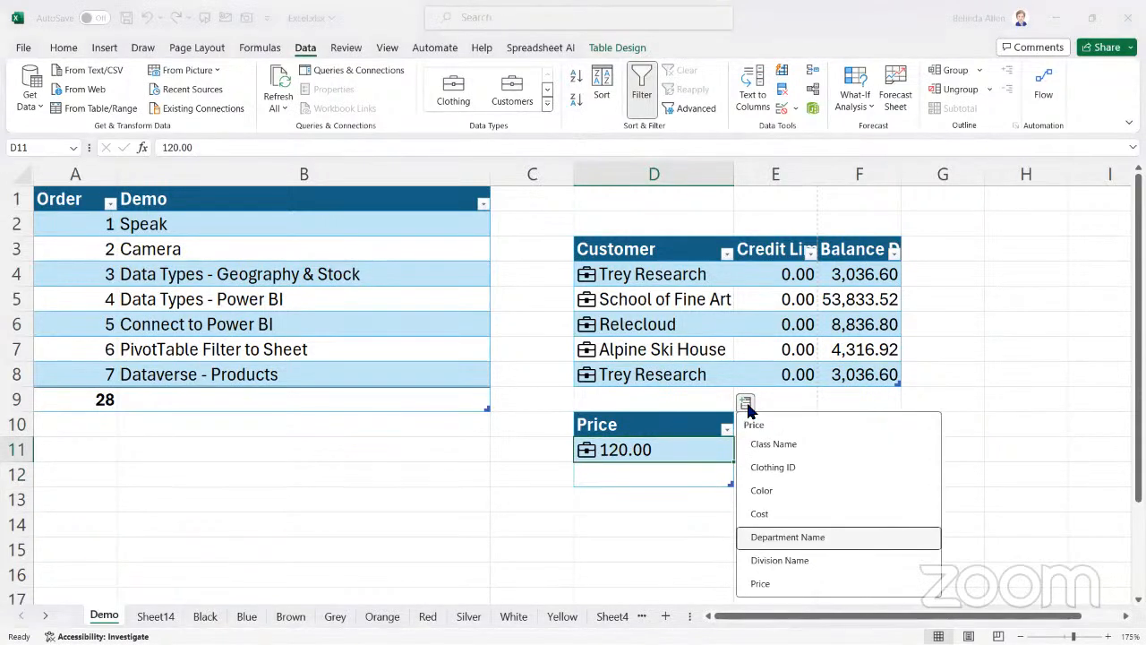
click(794, 467)
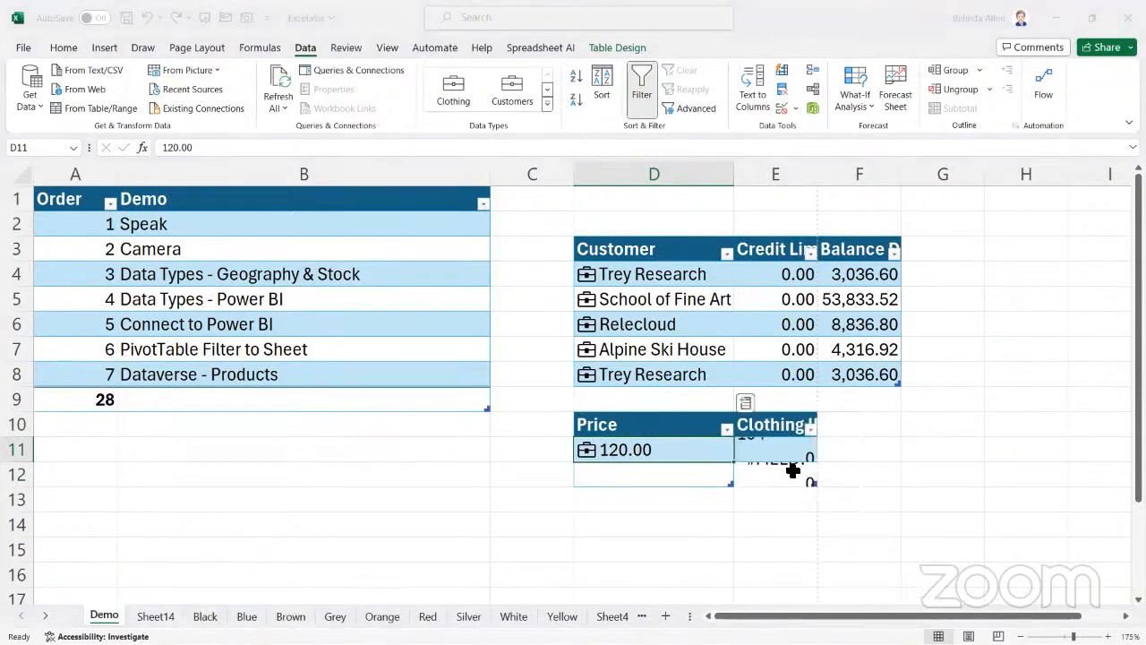
click(830, 404)
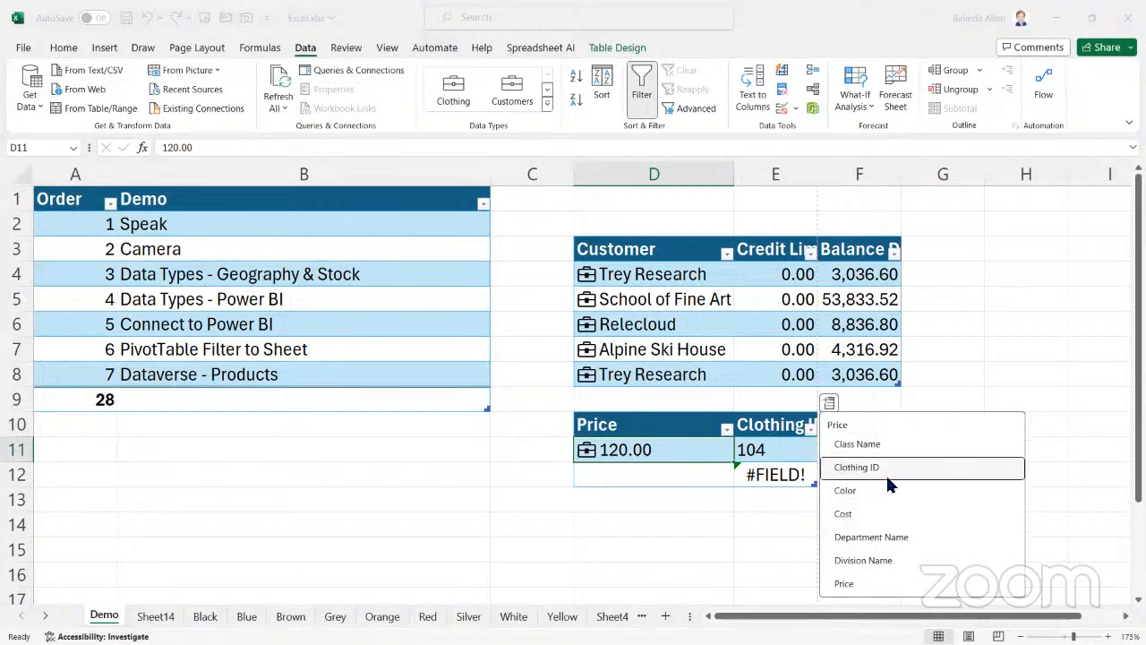
click(875, 535)
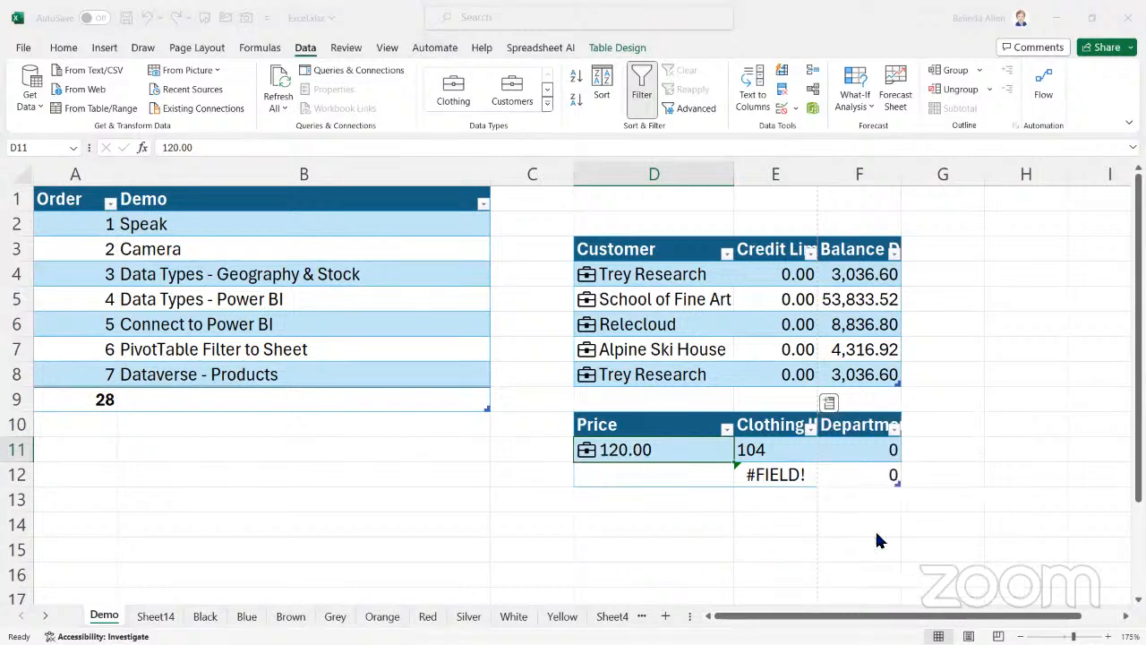
click(844, 450)
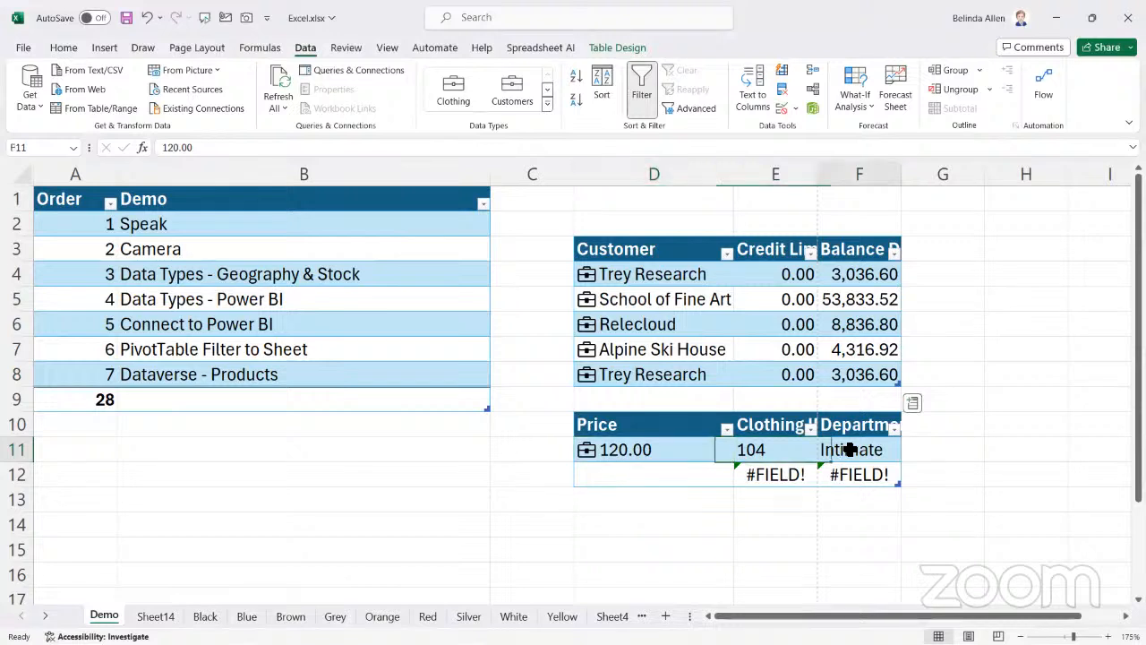
Enter 108 in cell D12, in the Price column of the second row
click(687, 475)
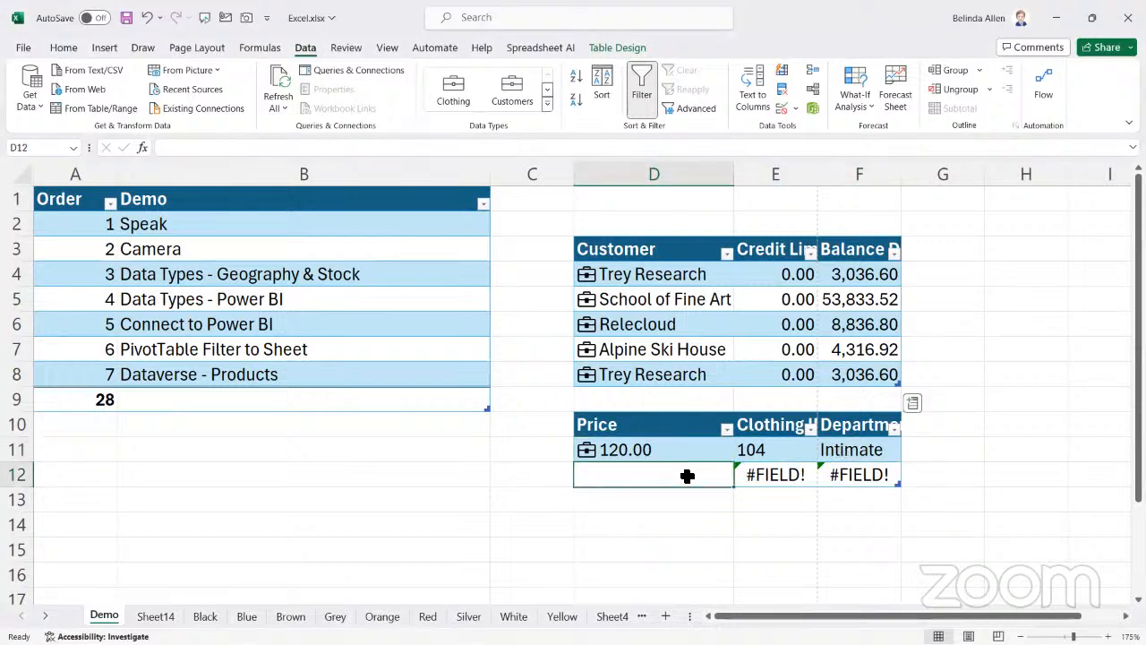
click(777, 474)
click(687, 478)
text(1)
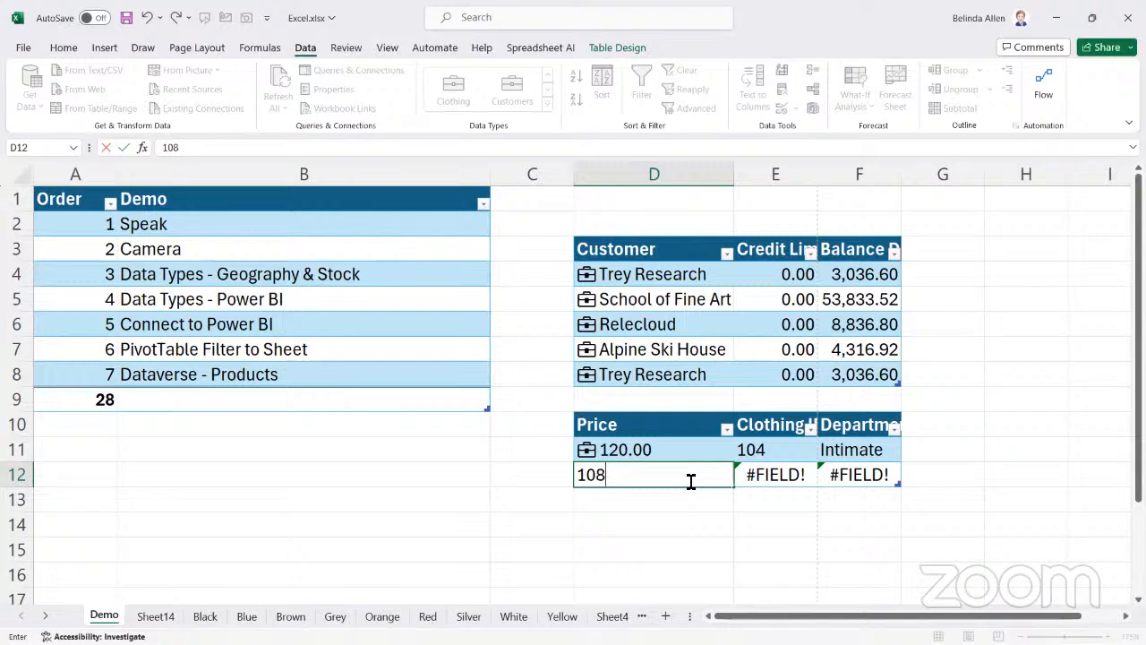
text(08)
key(Tab)
key(Tab)
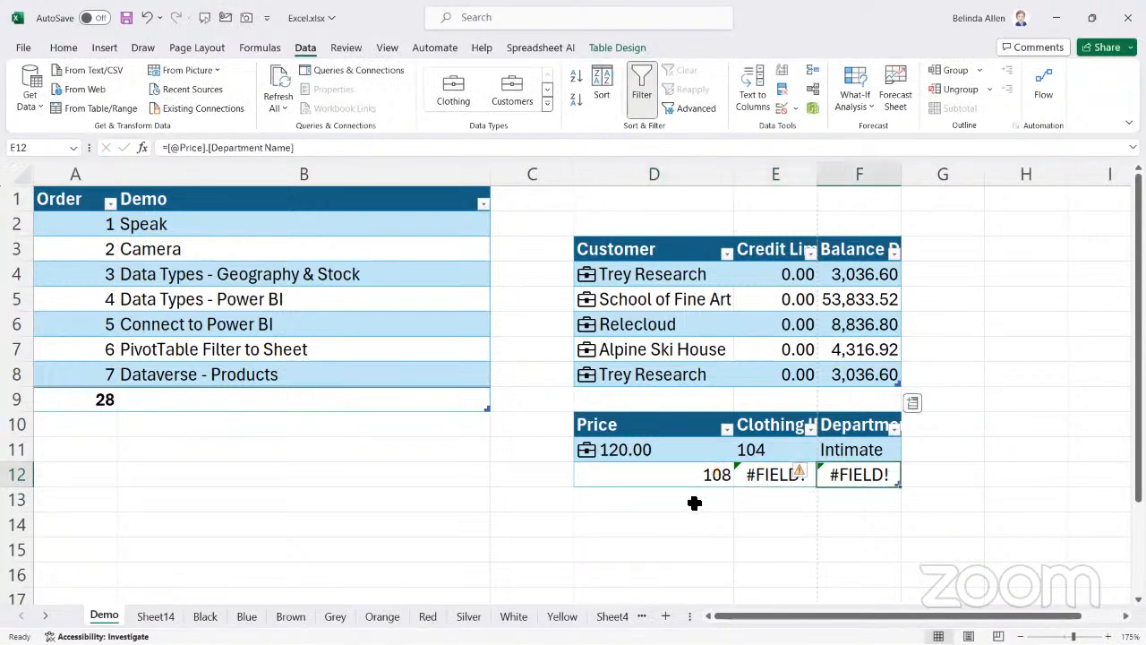
Convert cell D12 to the Clothing data type, choosing the item with Clothing ID 1080 as its match
click(671, 476)
click(453, 87)
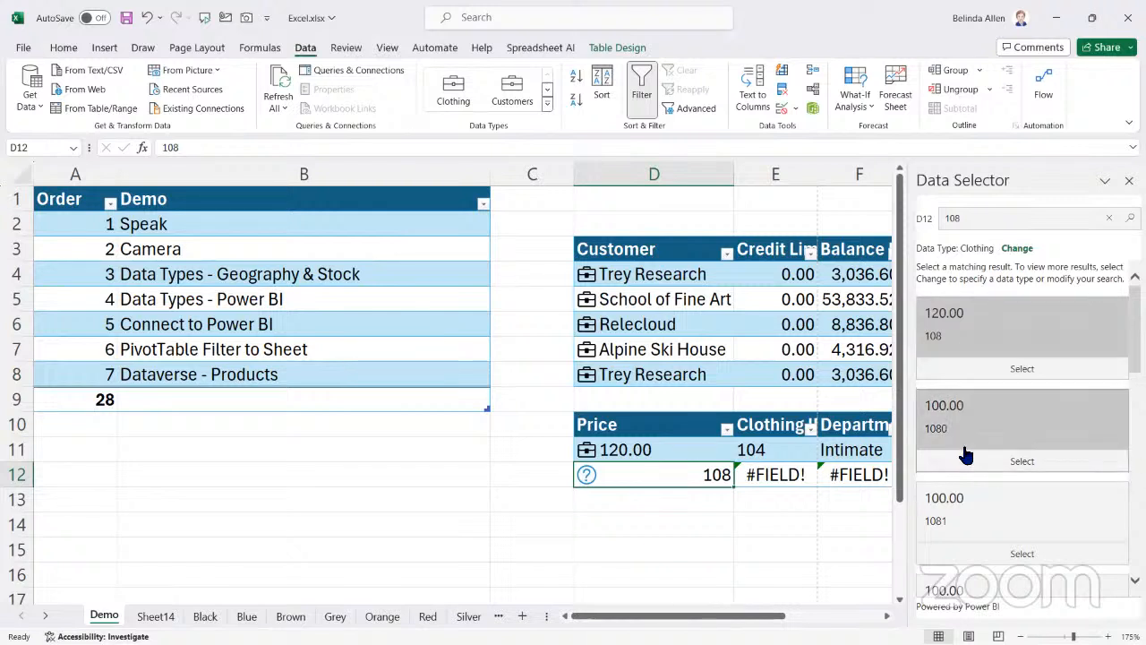
scroll(966, 466, down, 3)
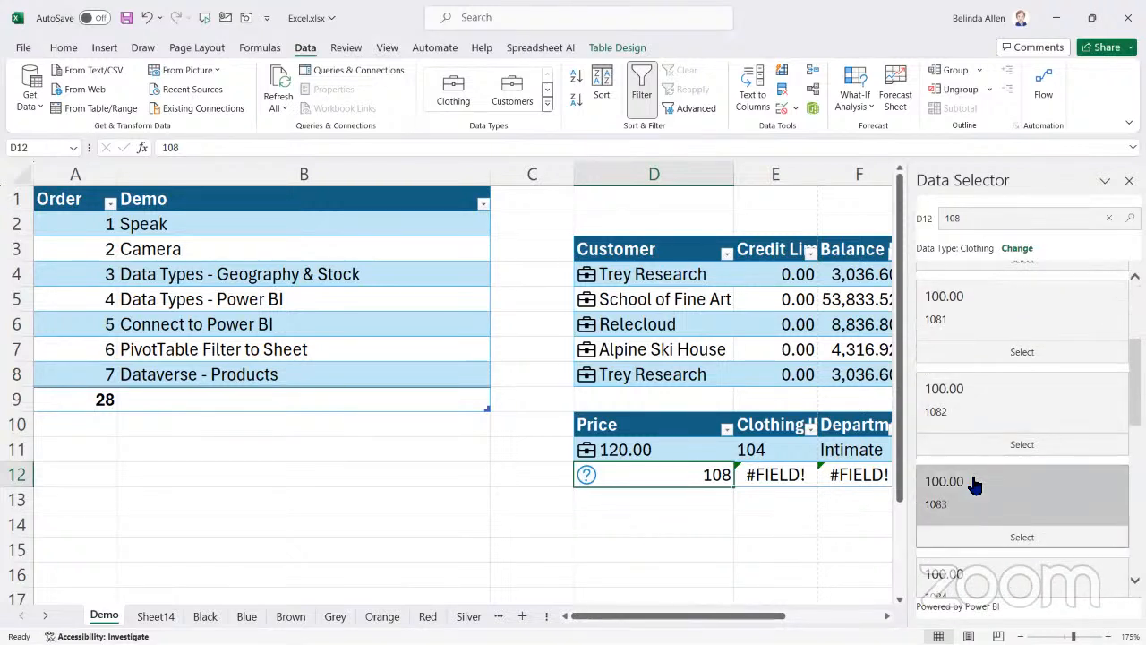
scroll(974, 485, up, 2)
scroll(976, 466, up, 2)
scroll(976, 457, down, 2)
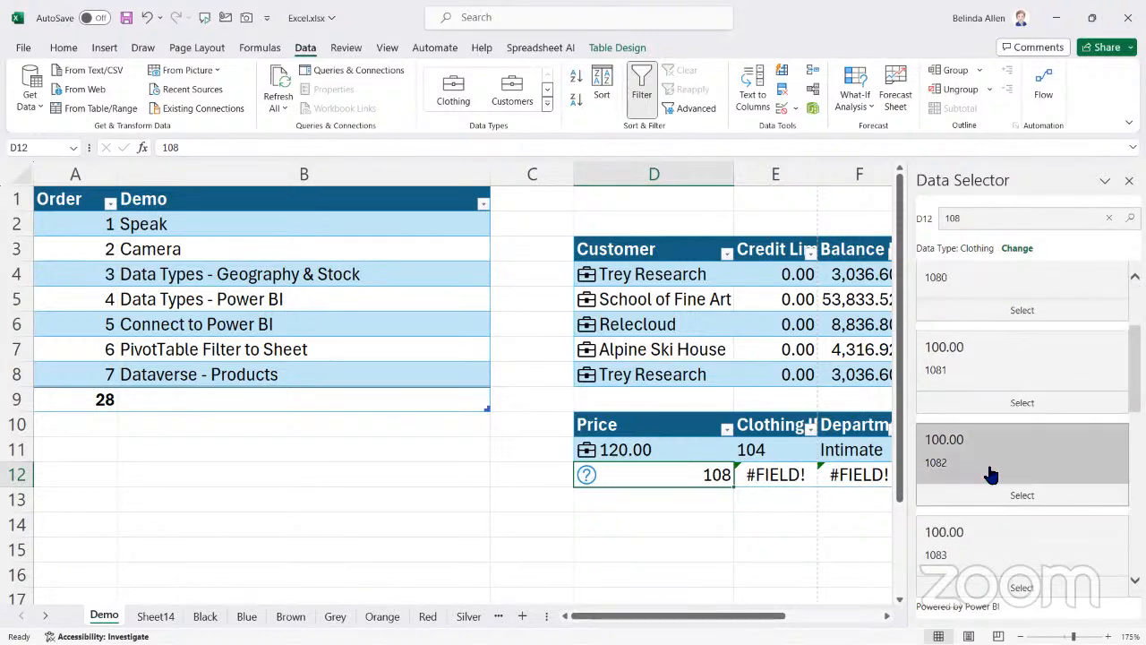
scroll(991, 472, up, 3)
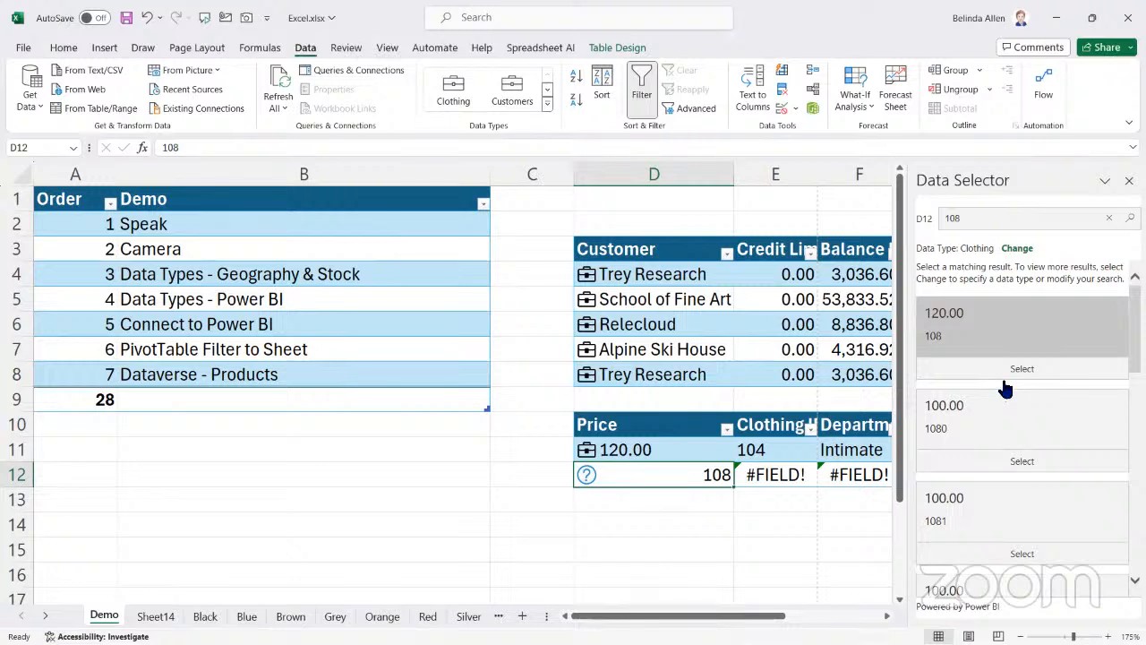
click(1019, 455)
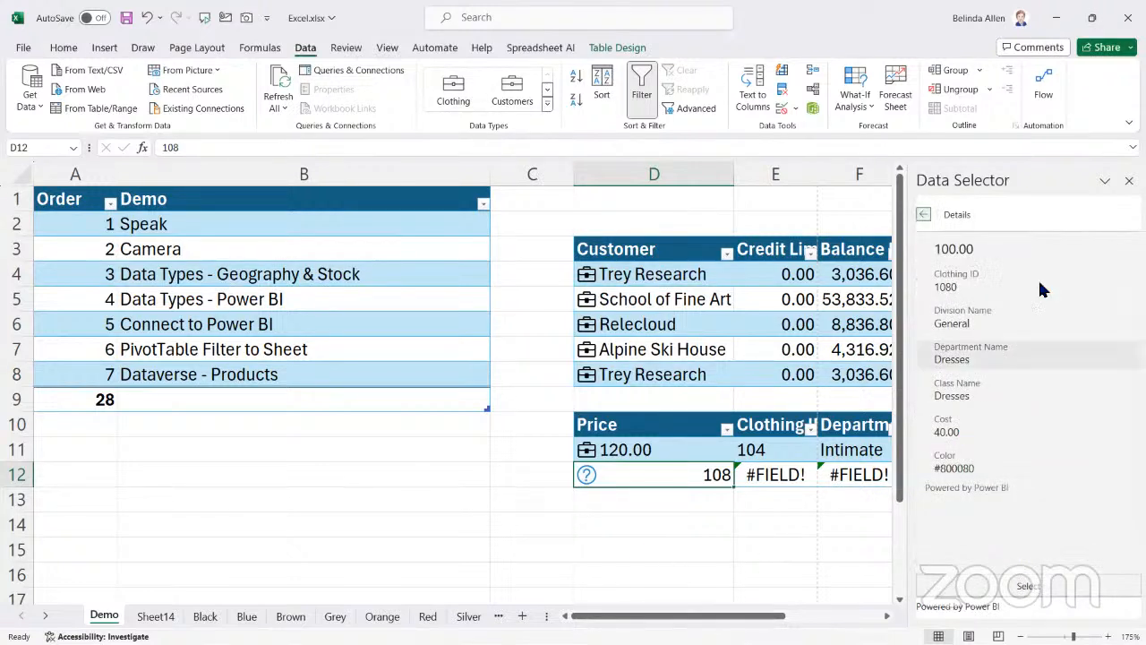
click(1009, 584)
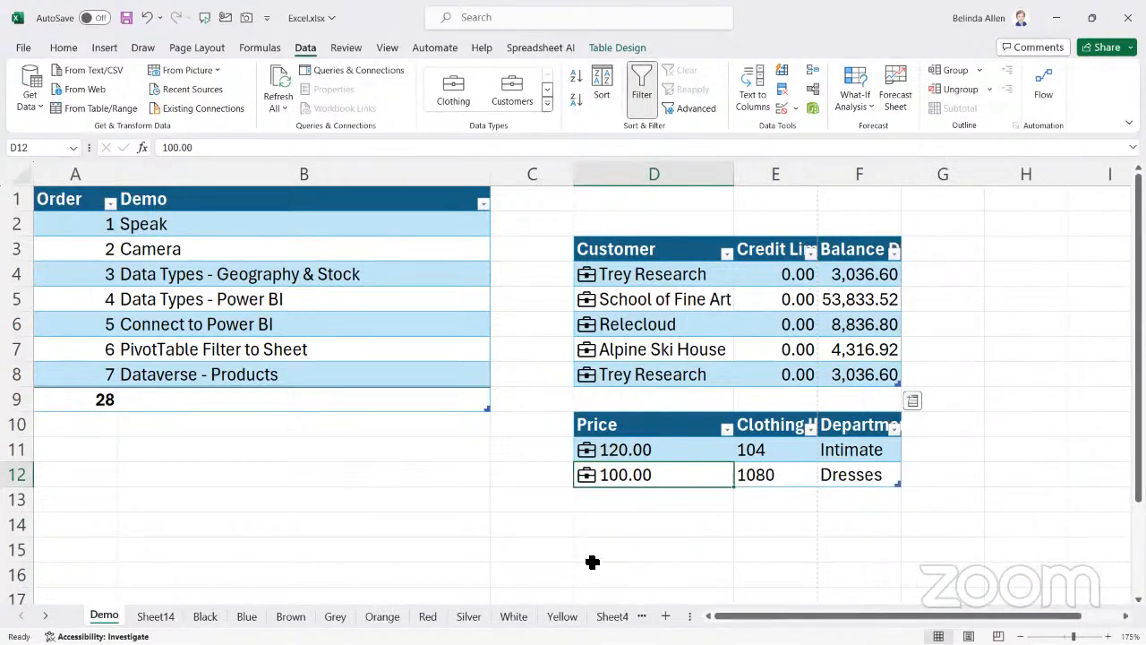
click(468, 498)
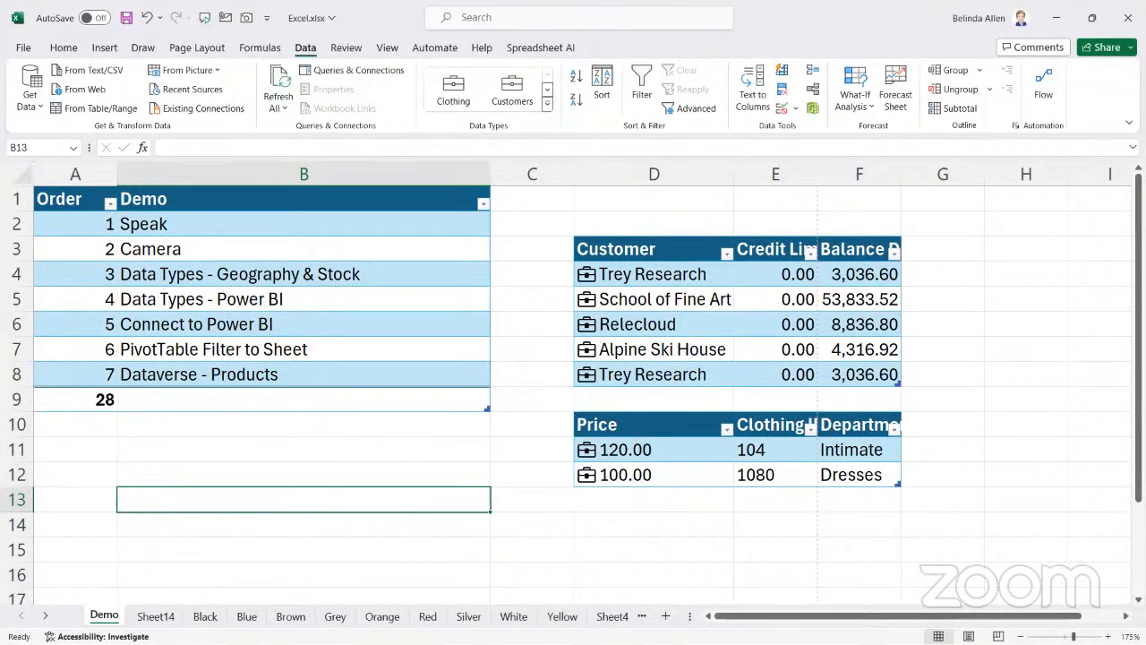
click(488, 546)
click(317, 479)
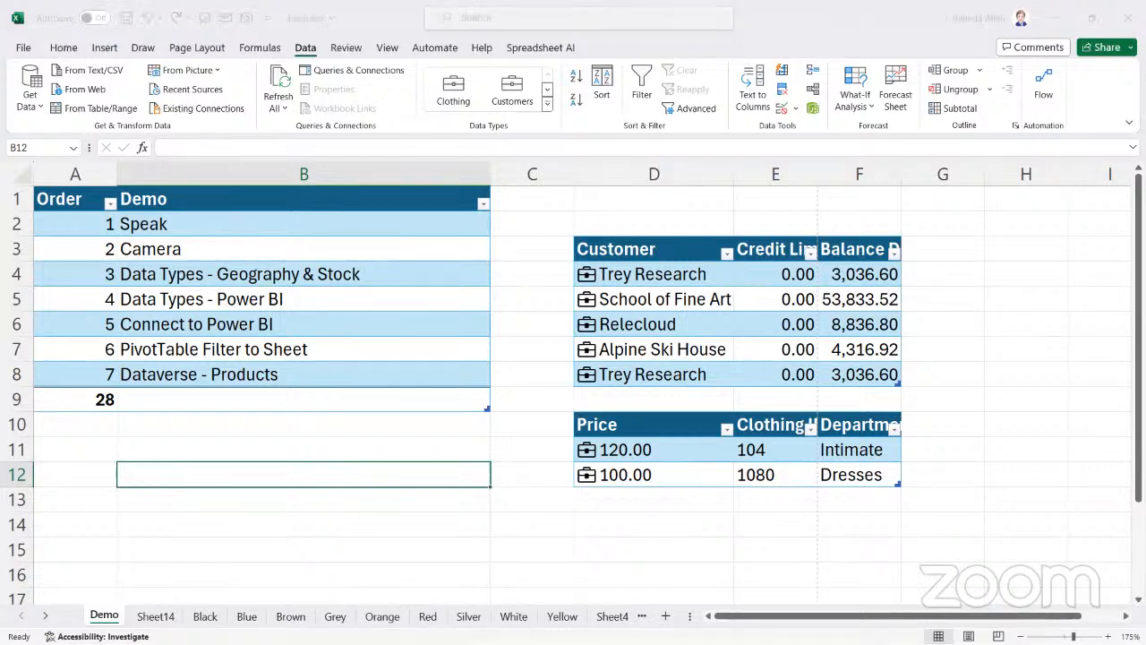
key(alt+Tab)
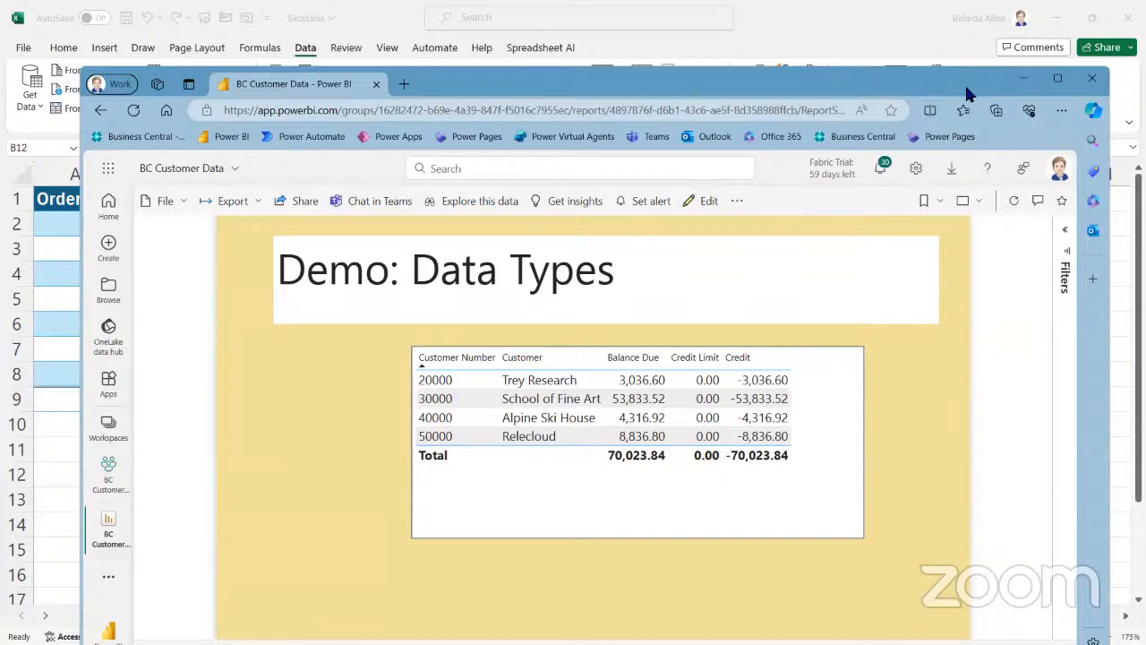
drag(967, 87, 898, 469)
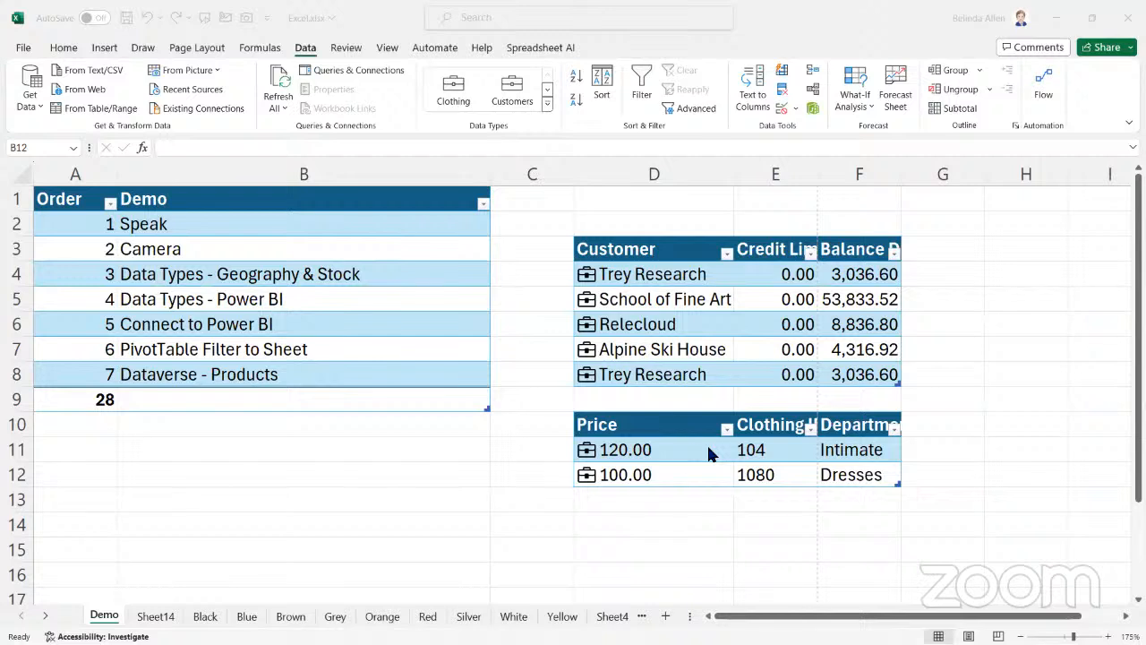
click(857, 477)
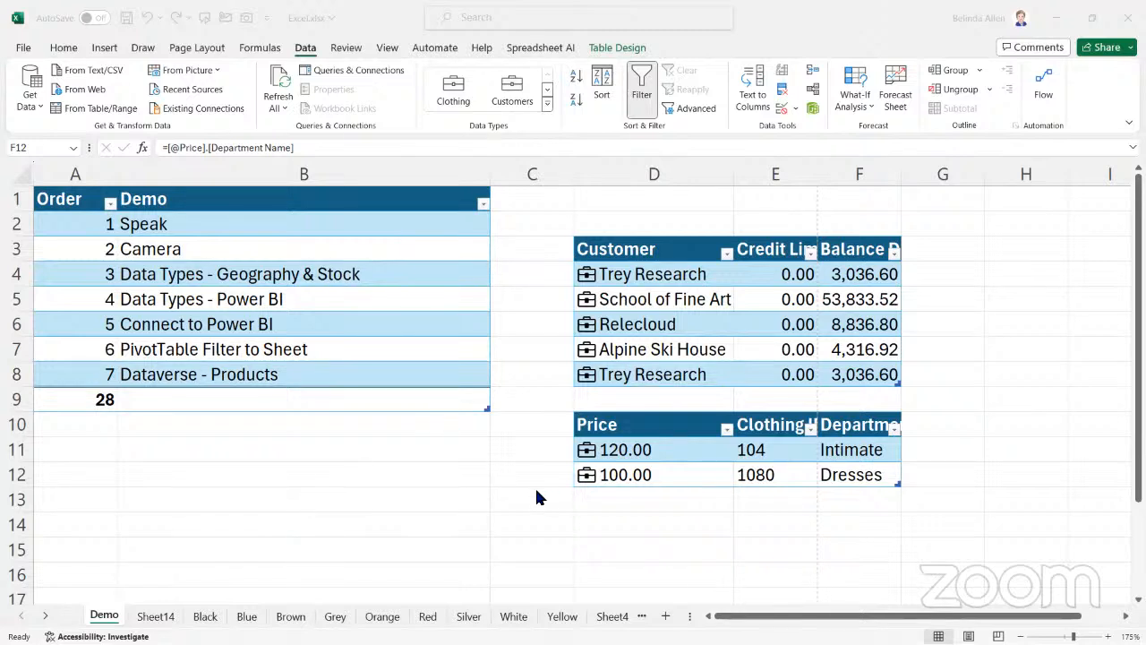
click(647, 473)
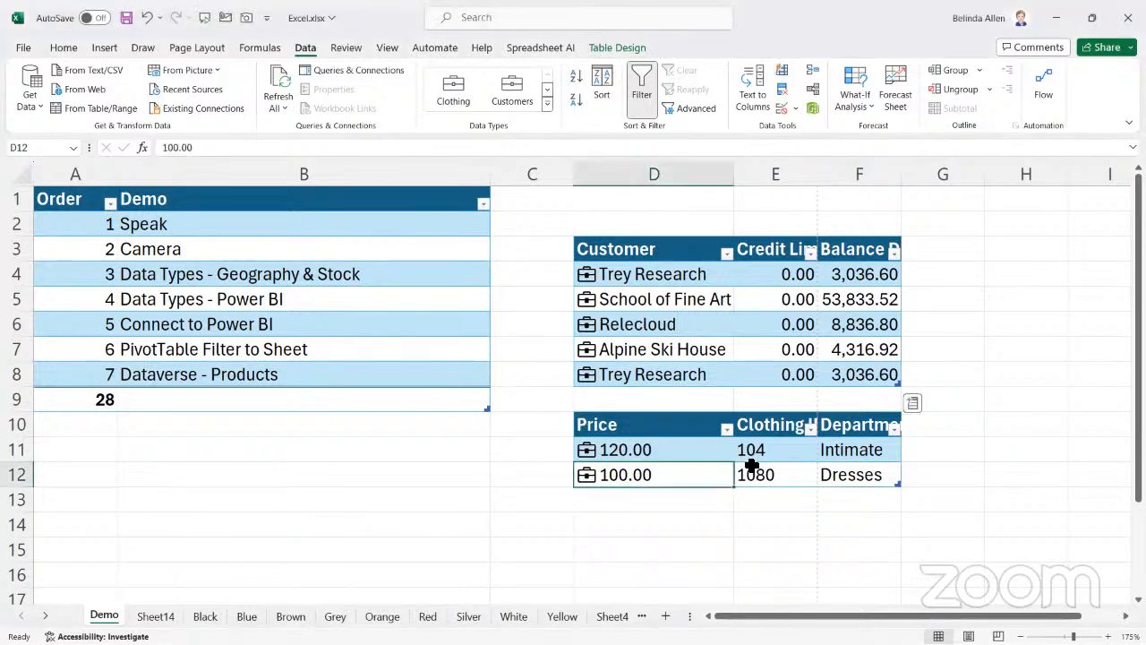
Add a new blank row at the end of the Price table
click(821, 467)
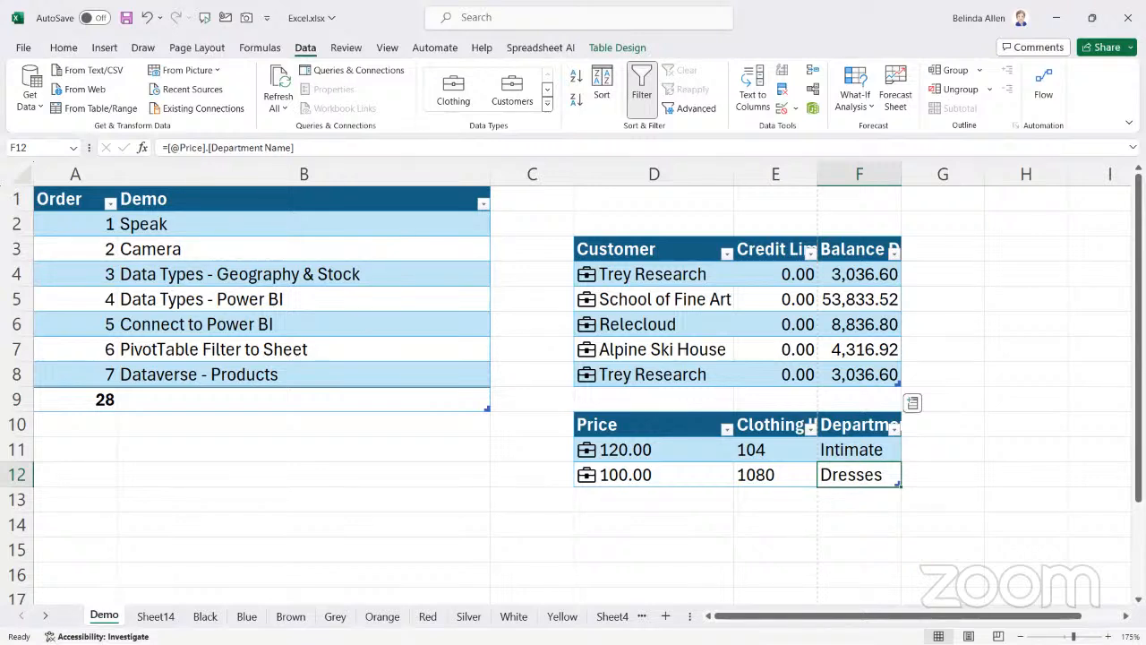
key(Tab)
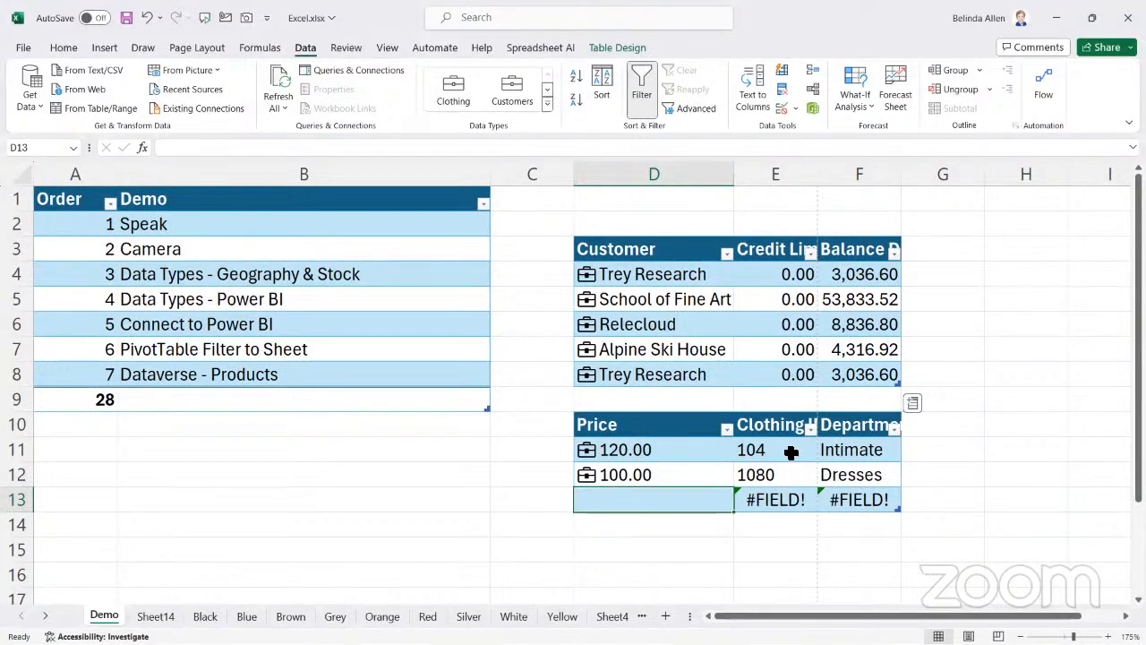
drag(617, 272, 824, 374)
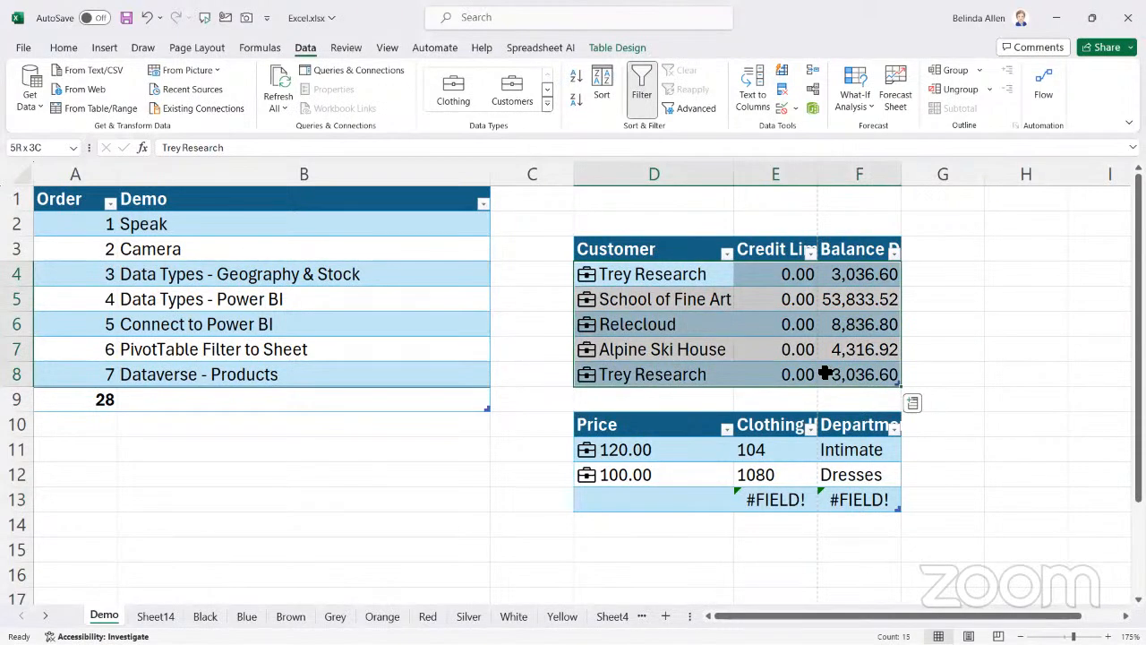
drag(587, 450, 852, 510)
click(660, 506)
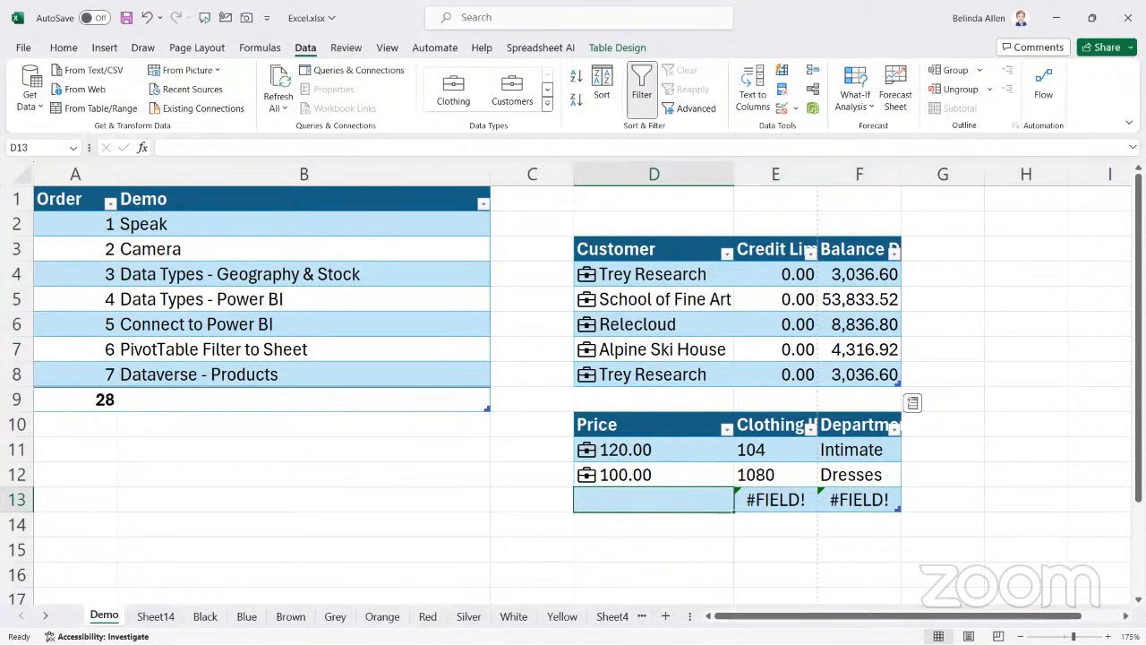
Switch to the BotiqueClothingStore4 model in Power BI Desktop and examine the Clothing table's data, including its Clothing ID column
key(alt+Tab)
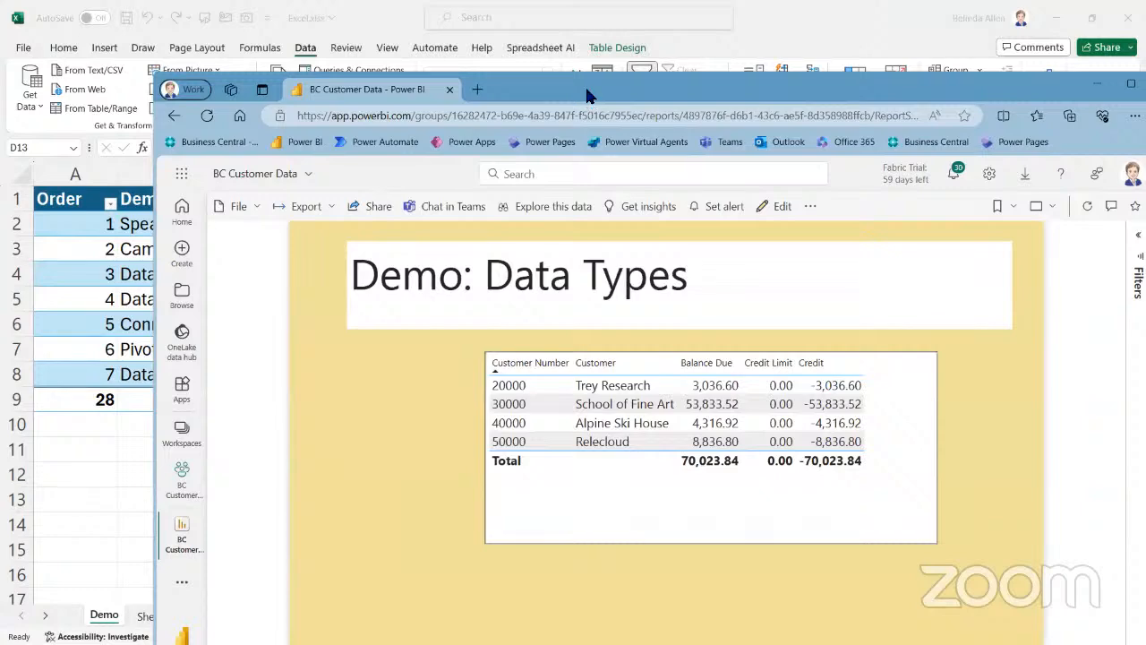
drag(589, 96, 1145, 96)
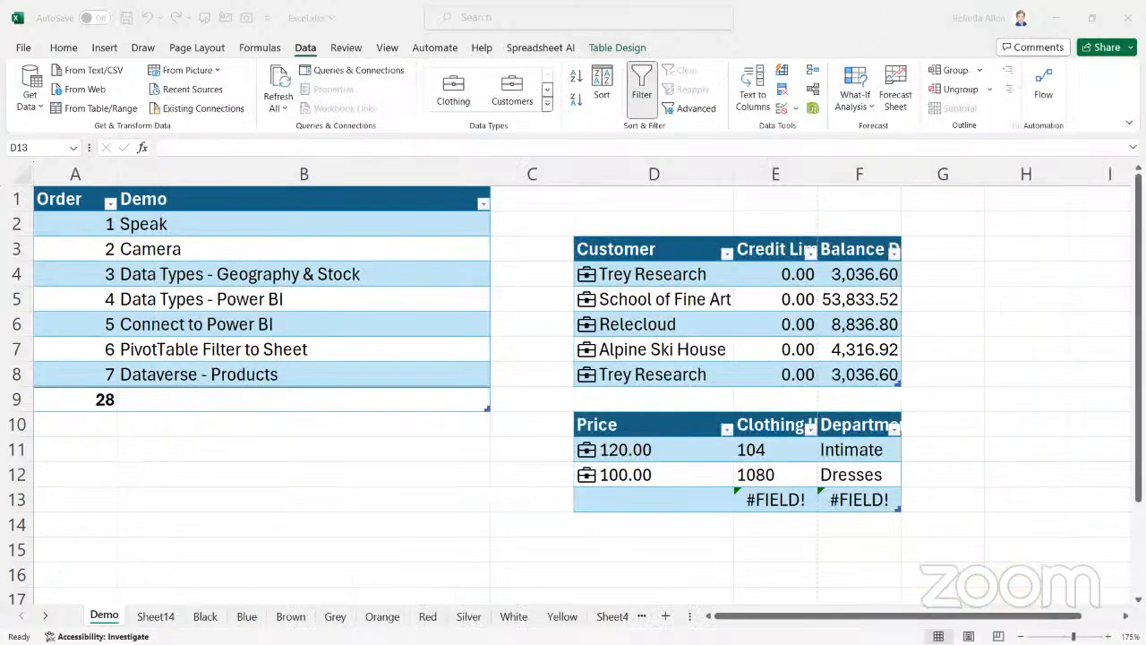
key(alt+Tab)
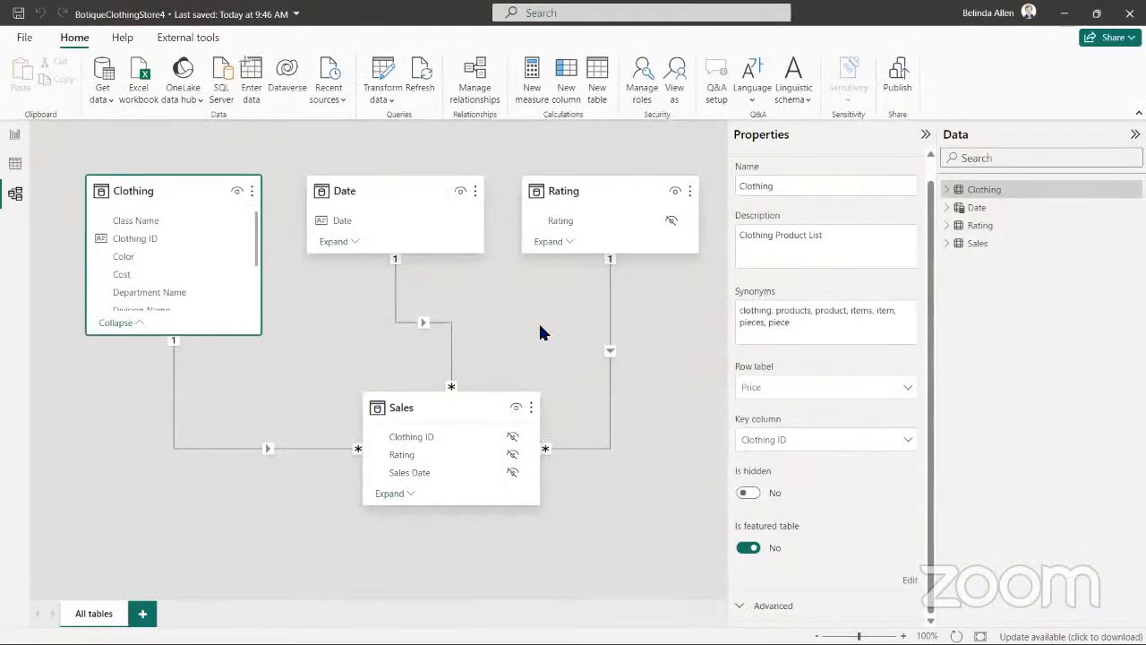
click(14, 166)
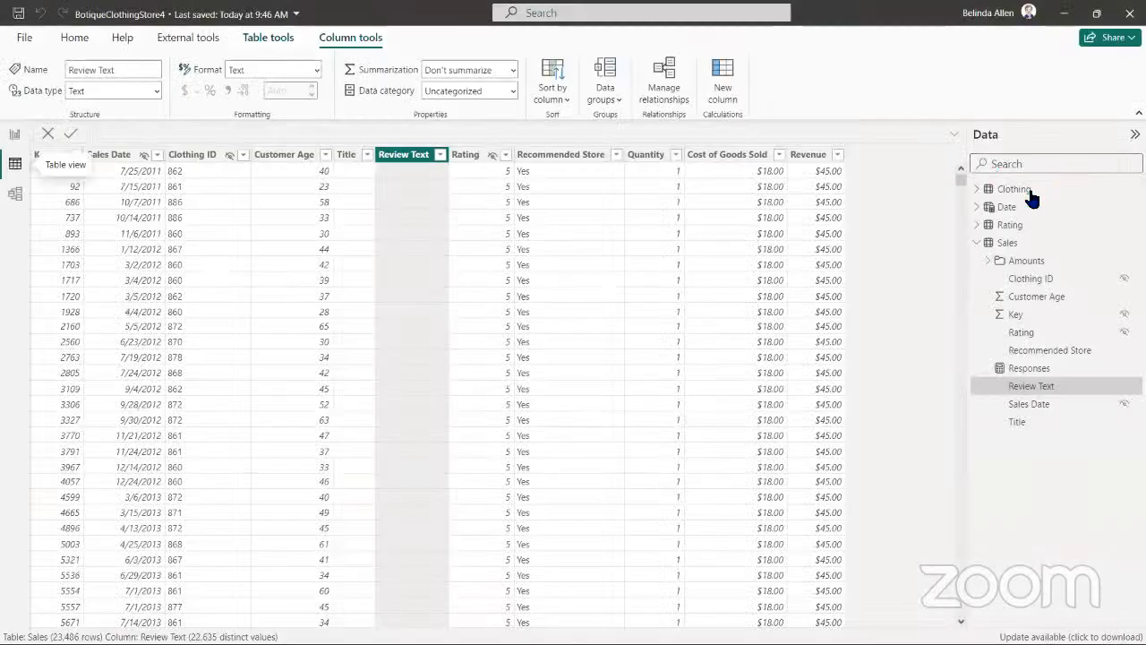
click(1021, 190)
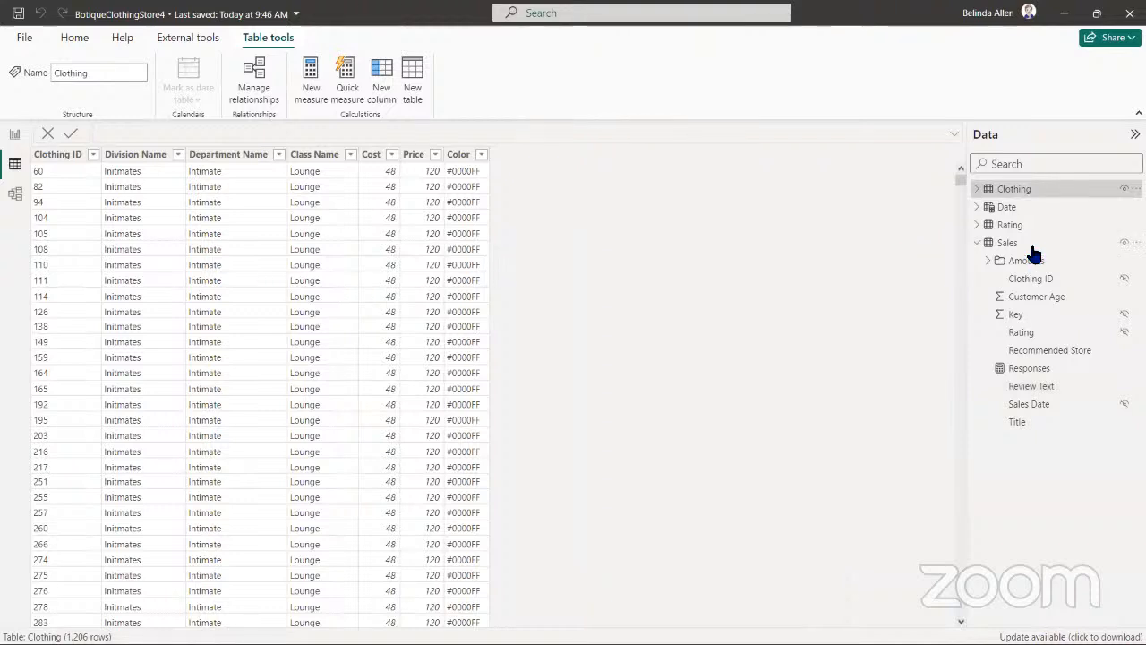
click(41, 344)
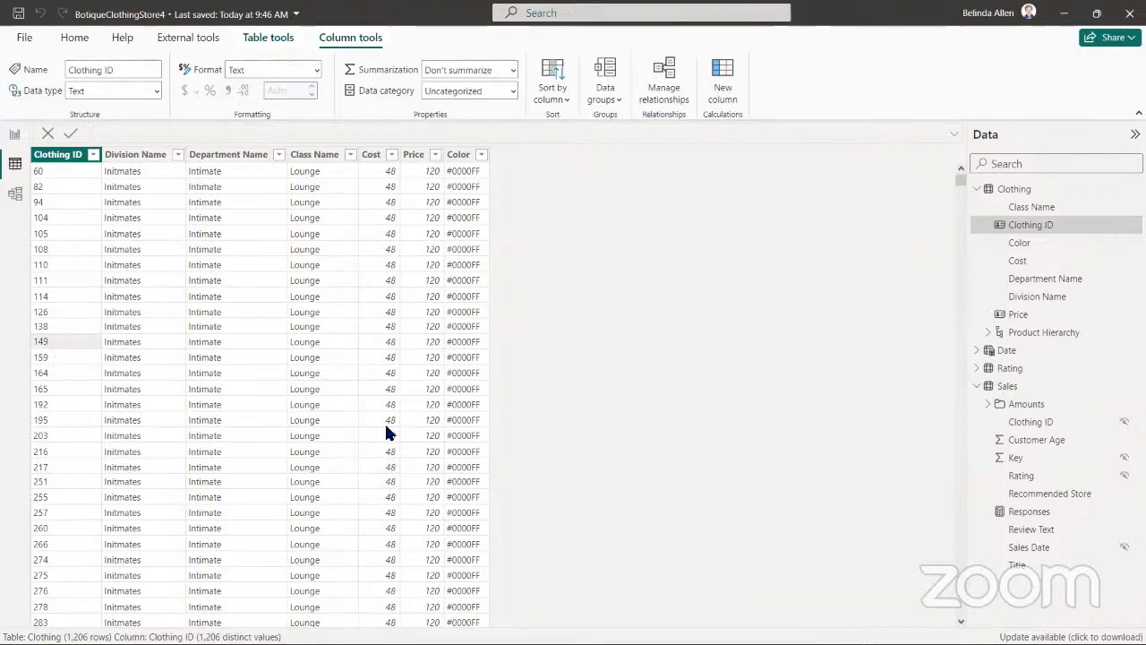
Look further down the Clothing table for other Clothing IDs, and return to the Excel workbook
scroll(440, 421, down, 10)
scroll(445, 417, down, 15)
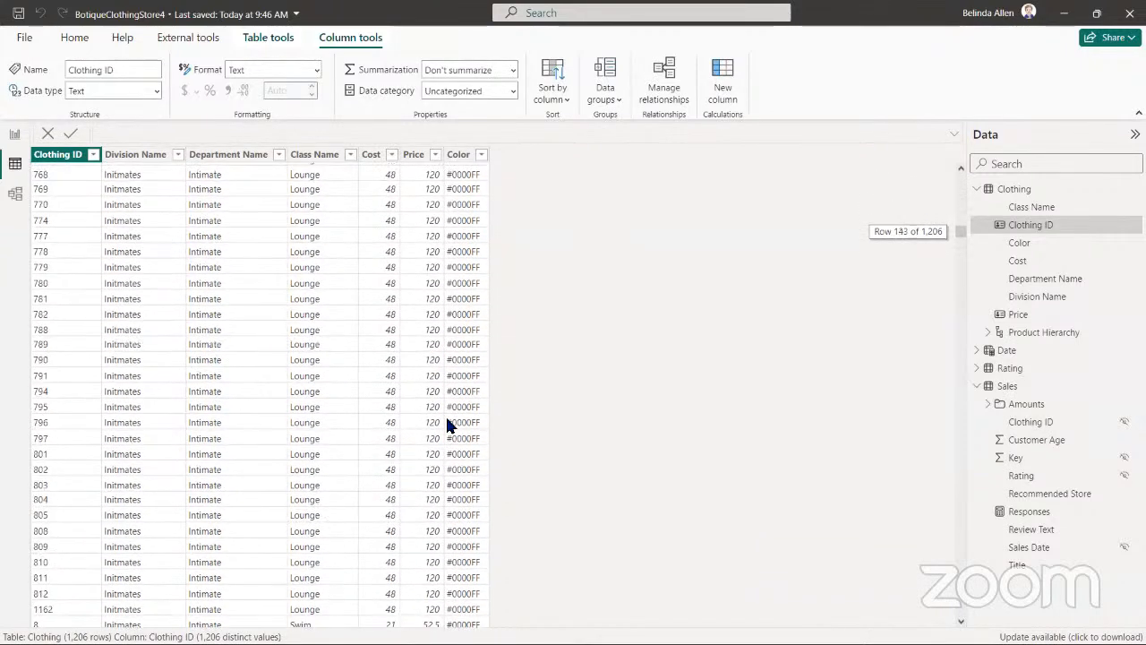
right_click(458, 154)
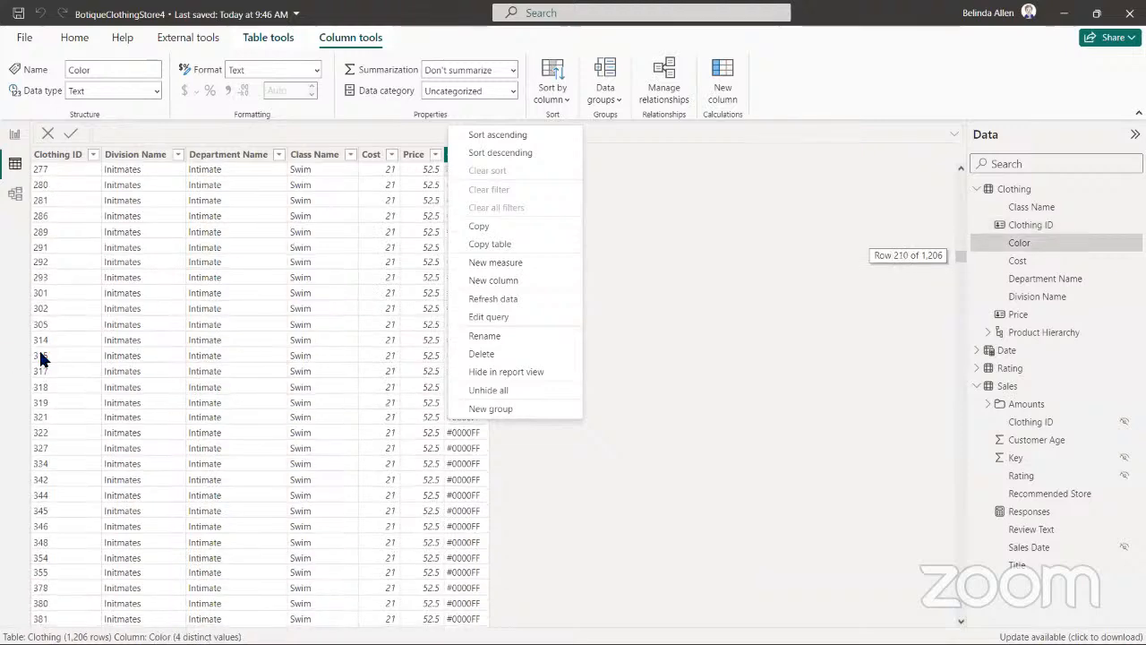
click(1064, 13)
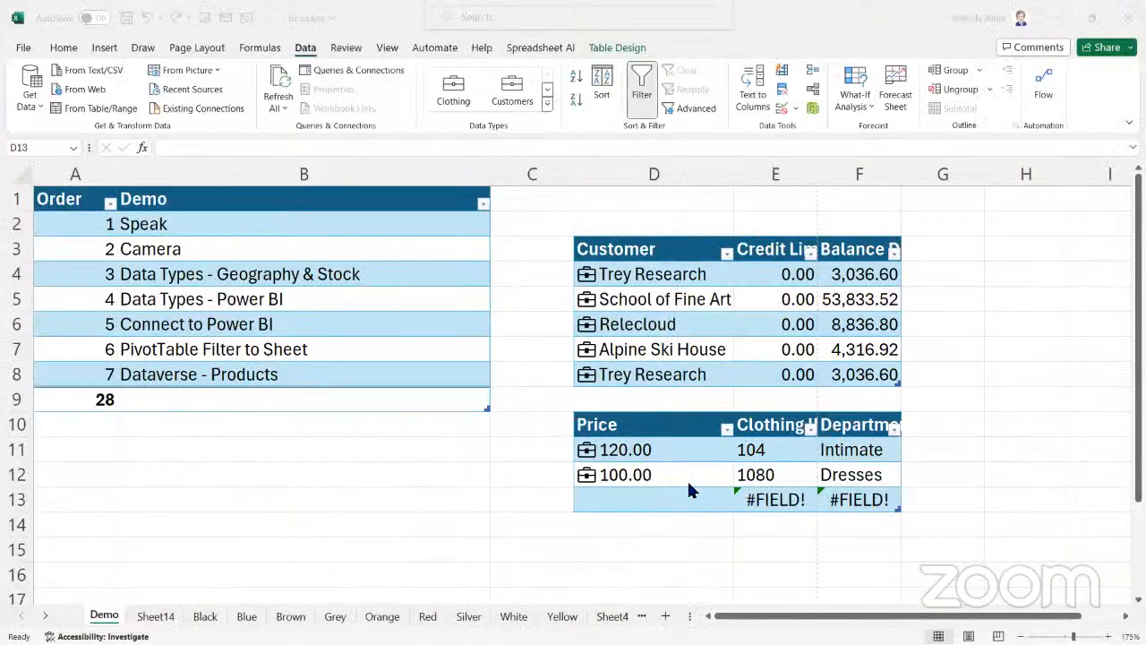
Enter Clothing ID 315 in cell D13, in the Price column of the third row
click(635, 507)
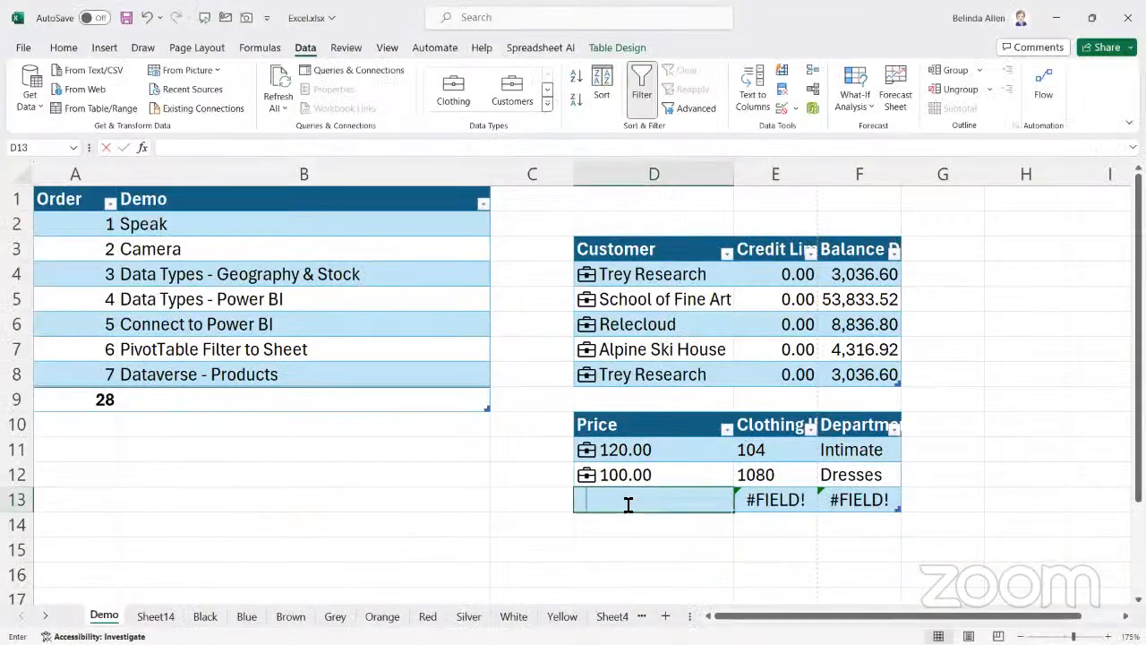
text(2)
key(BackSpace)
text(315)
key(Tab)
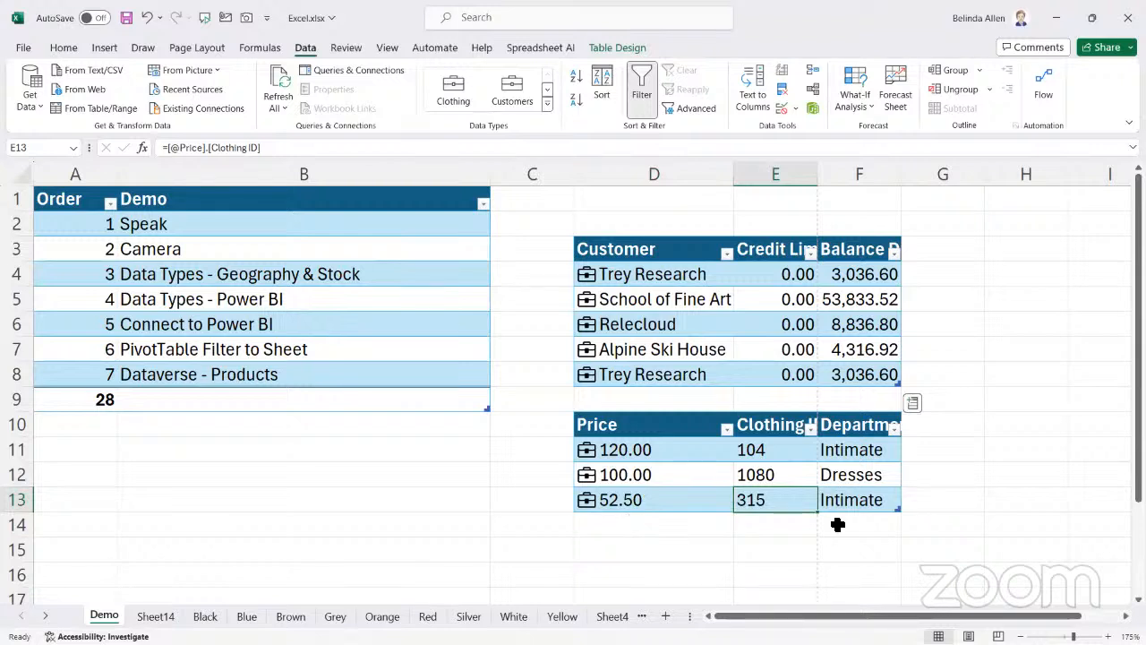
Add a fourth row to the Price table with Clothing ID 320 in cell D14, followed by a new blank row
key(Tab)
key(Tab)
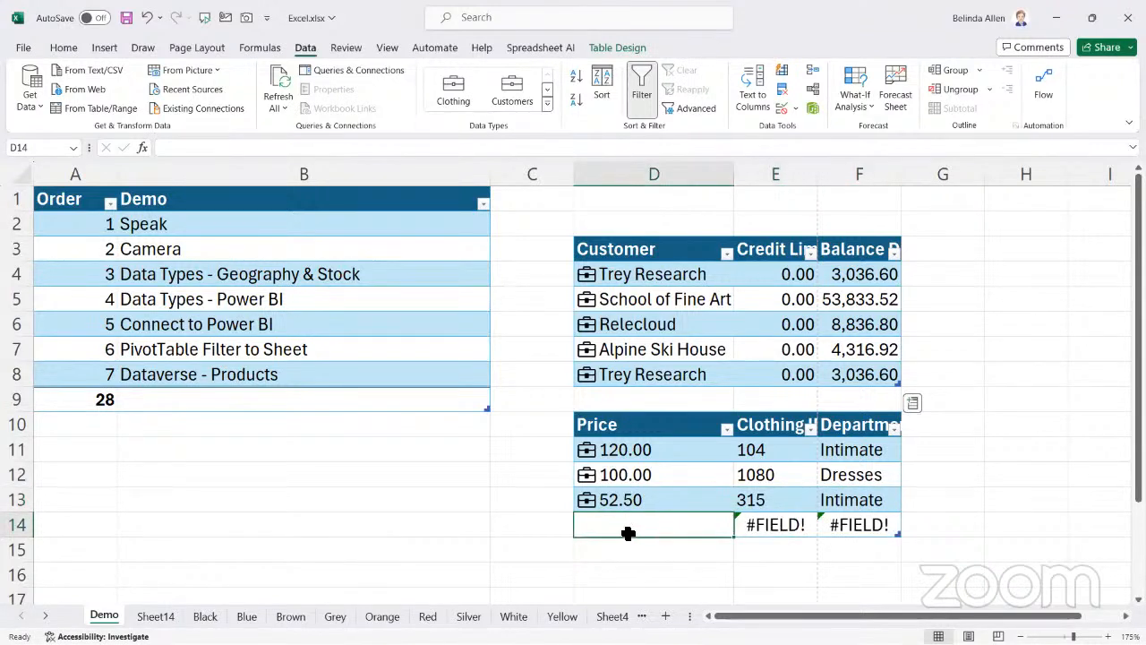
text(320)
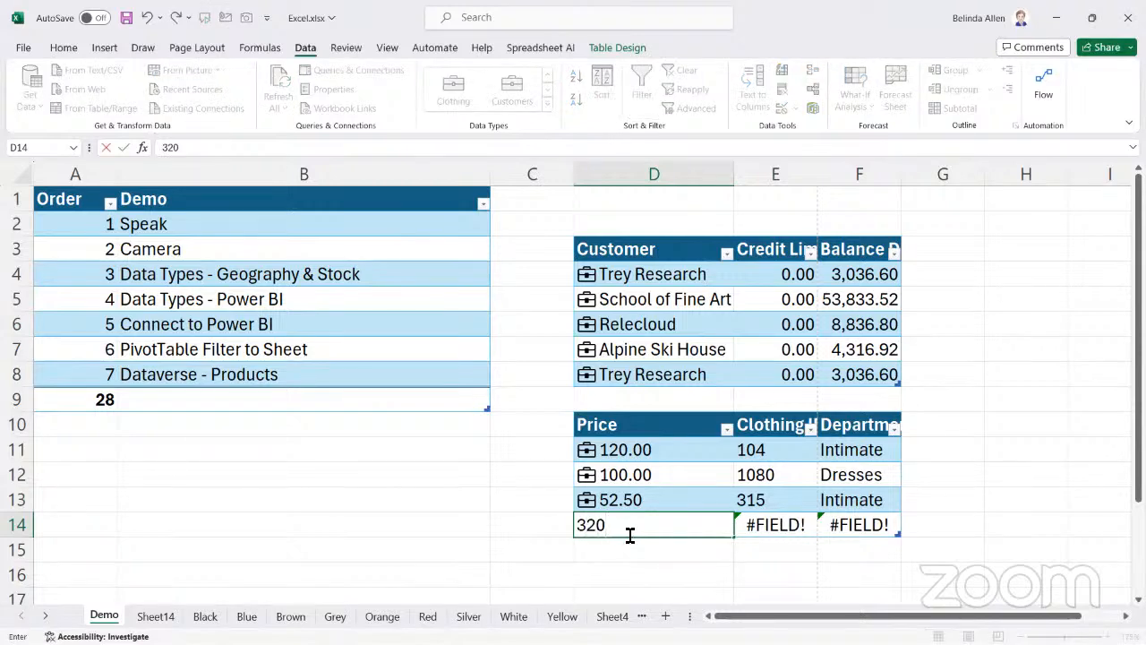
key(Tab)
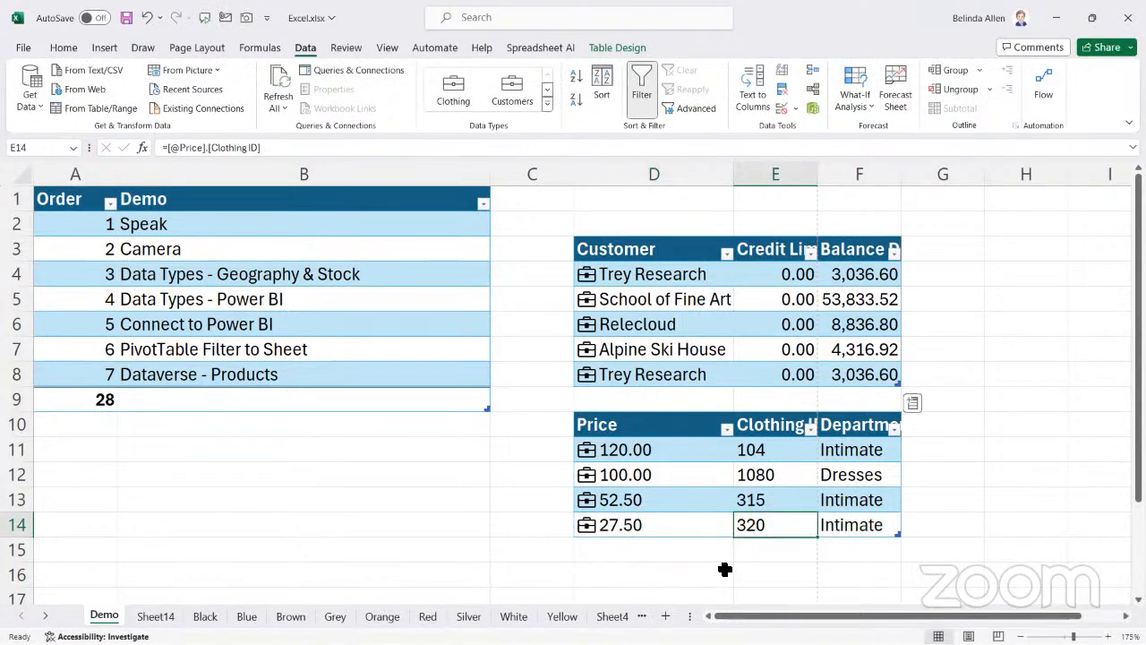
key(Tab)
key(Tab)
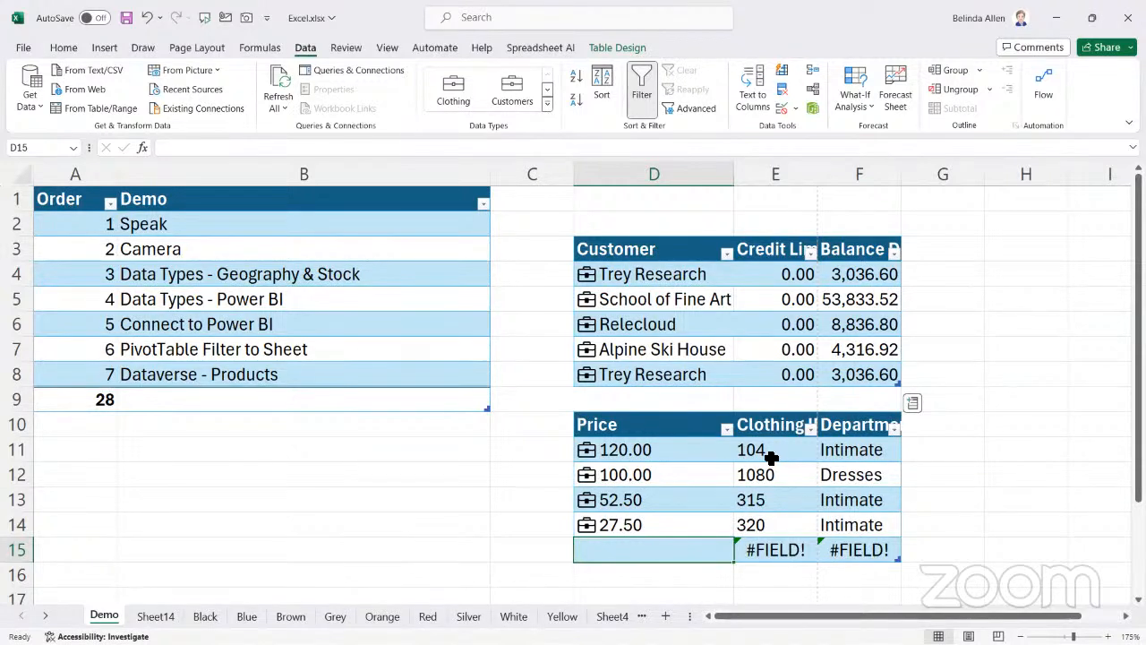
drag(767, 451, 773, 491)
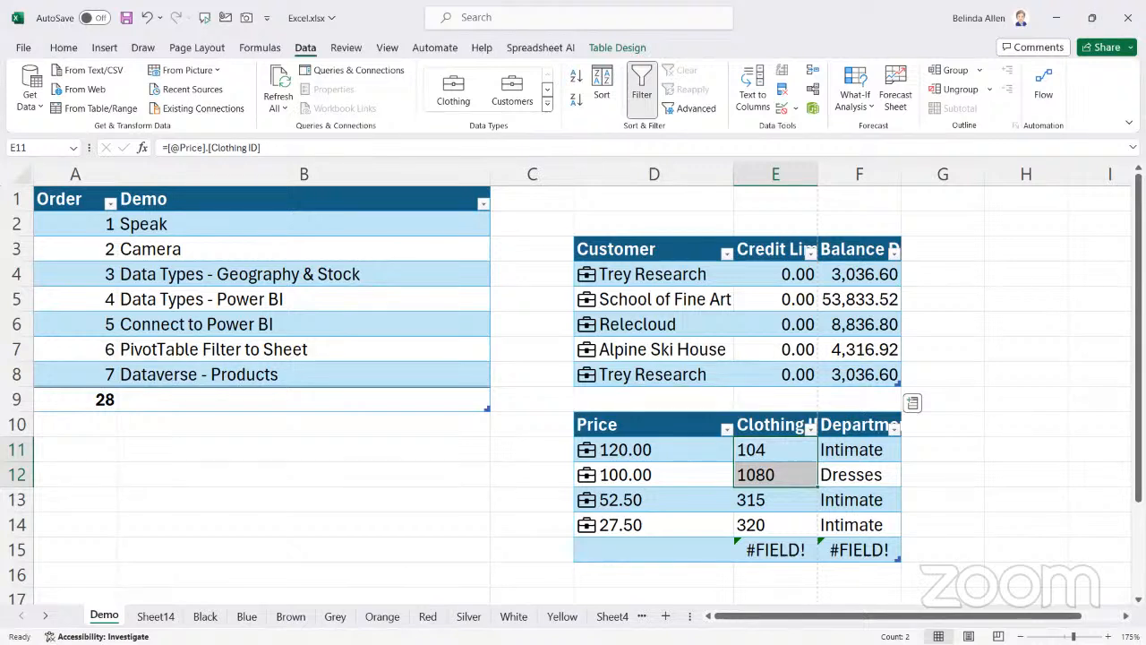
key(alt+Tab)
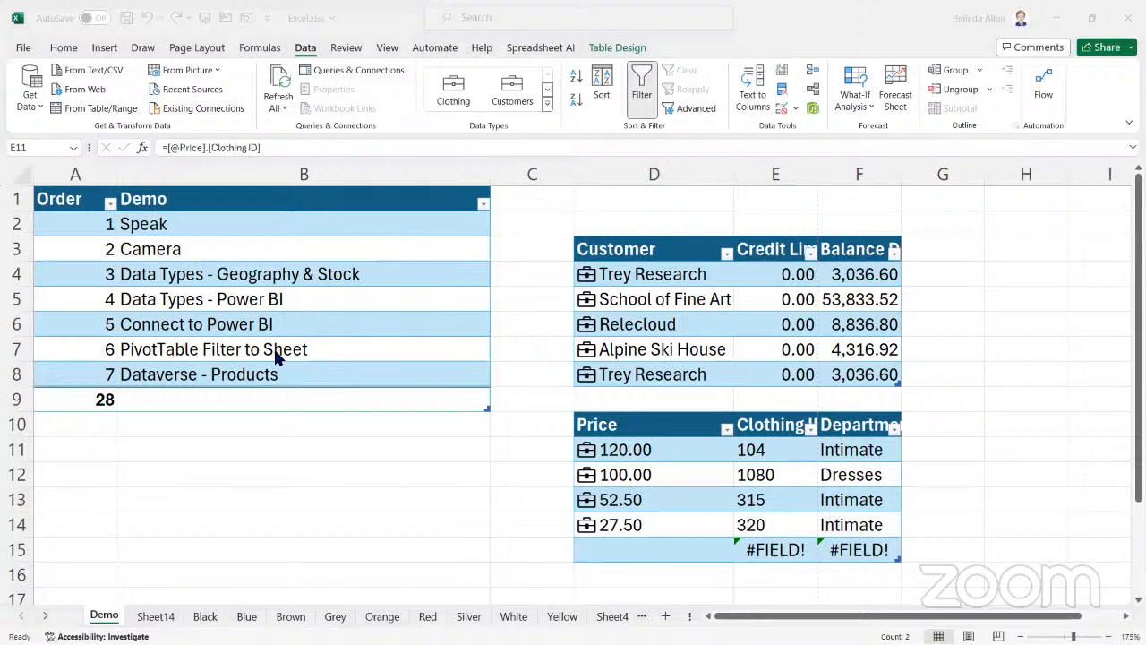
click(374, 472)
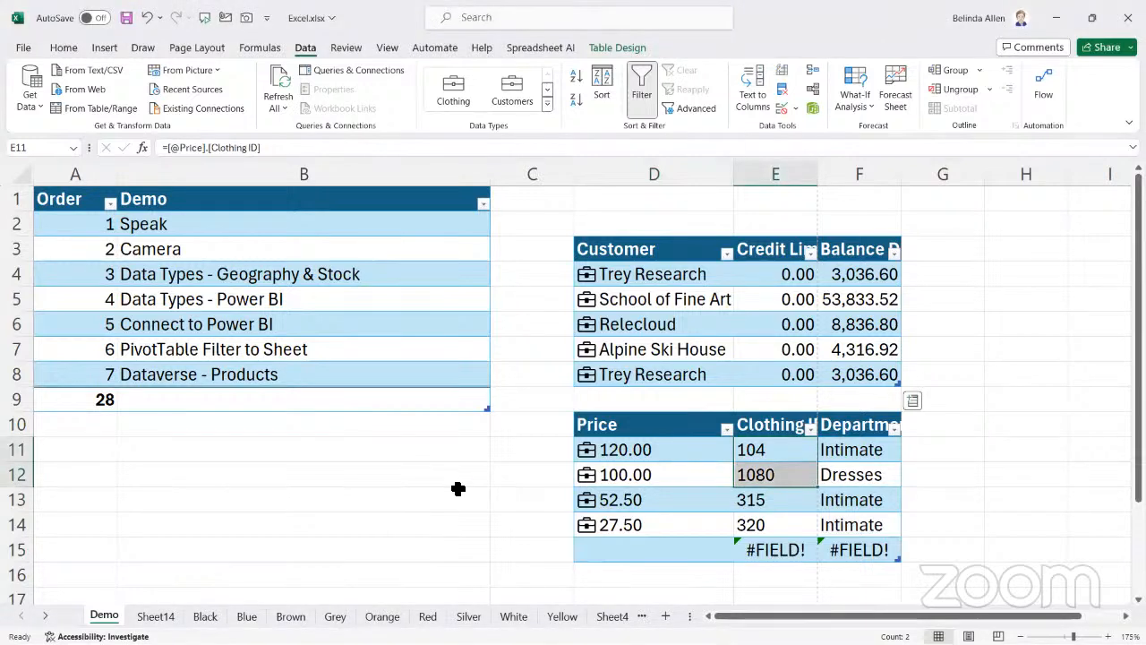
click(405, 494)
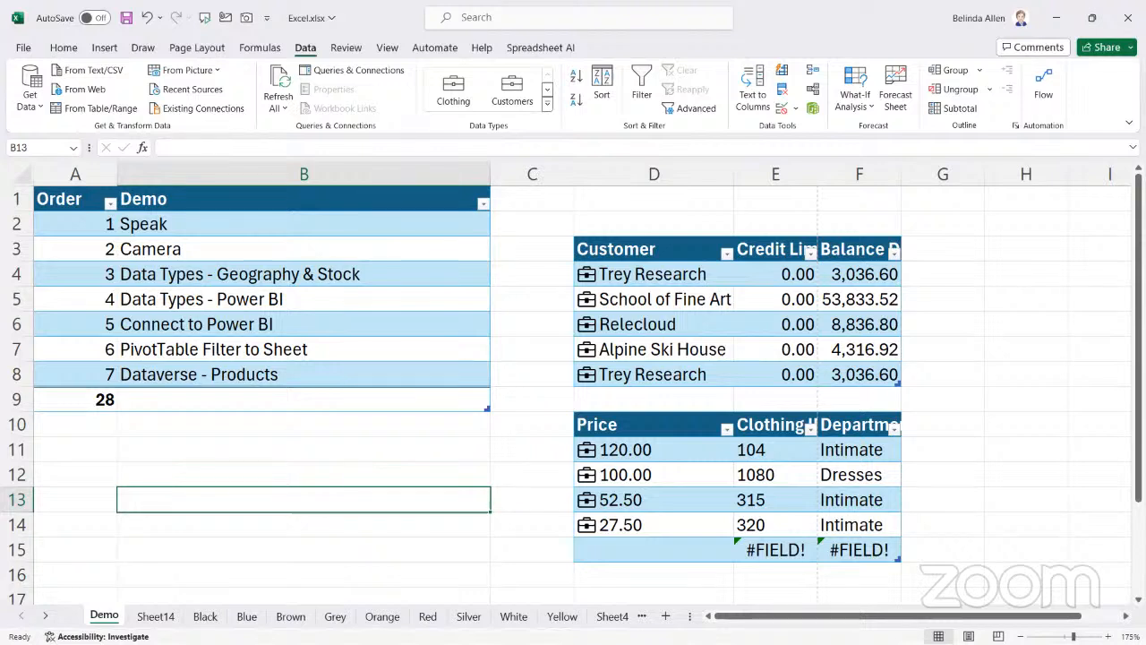
key(alt+Tab)
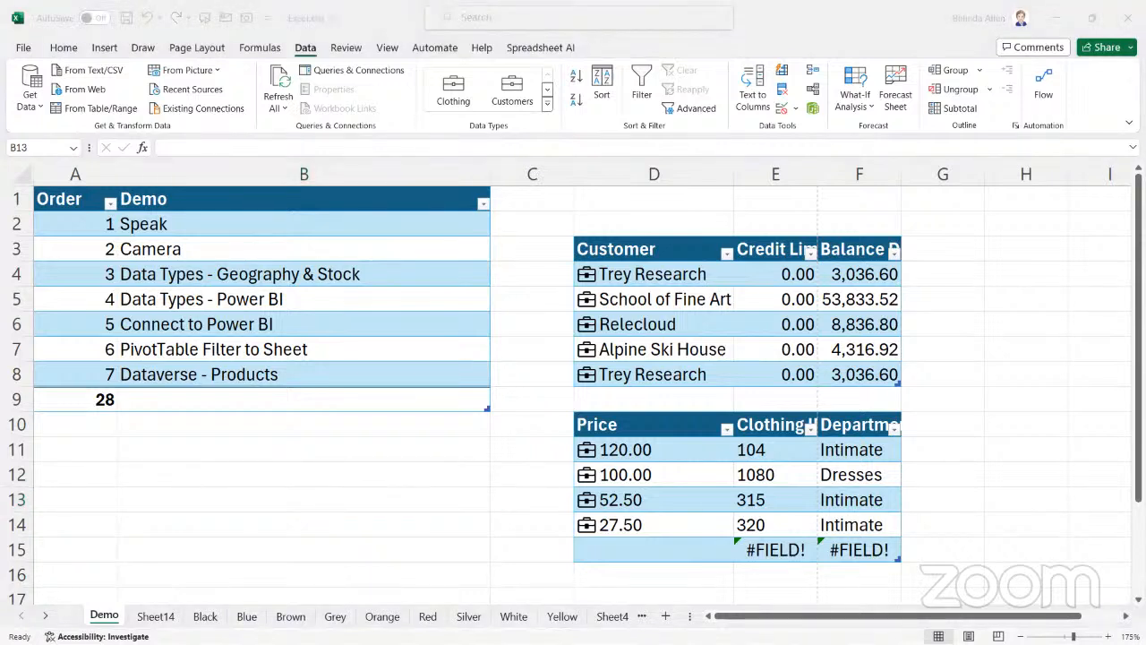